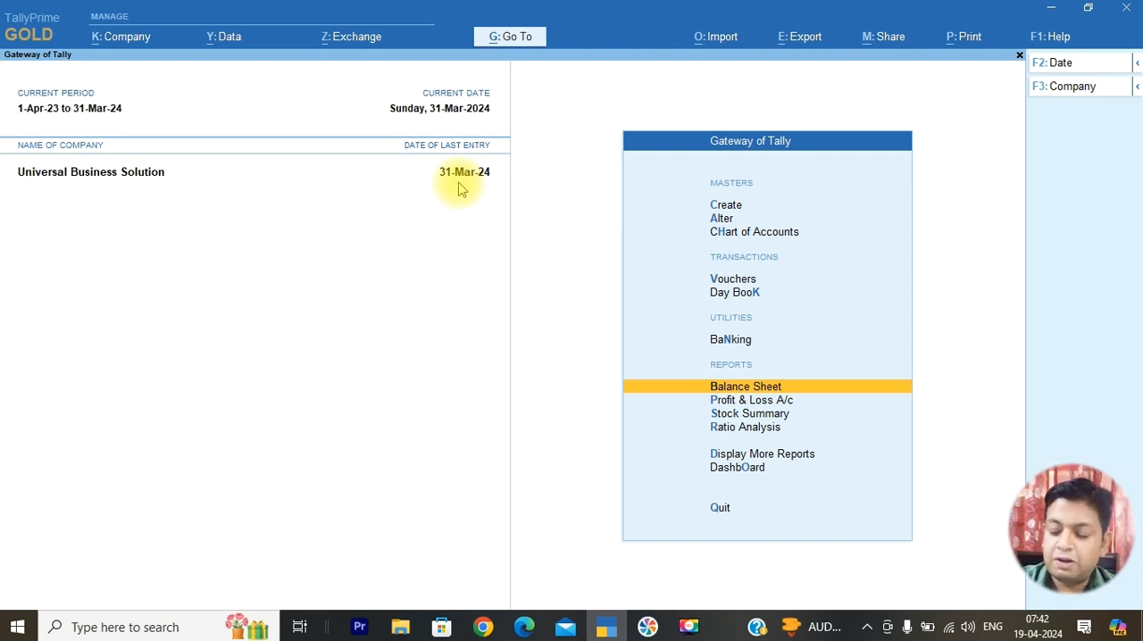
# Open the Balance Sheet of Universal Business Solution in detailed view
pyautogui.press('Down')
pyautogui.press('Up')
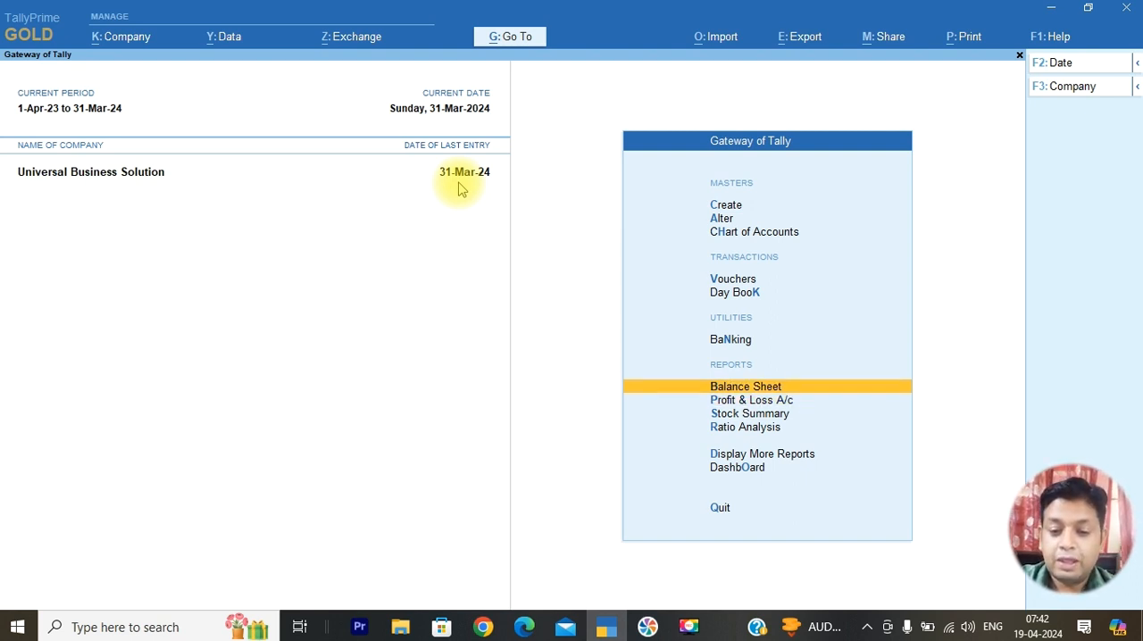
pyautogui.press('Return')
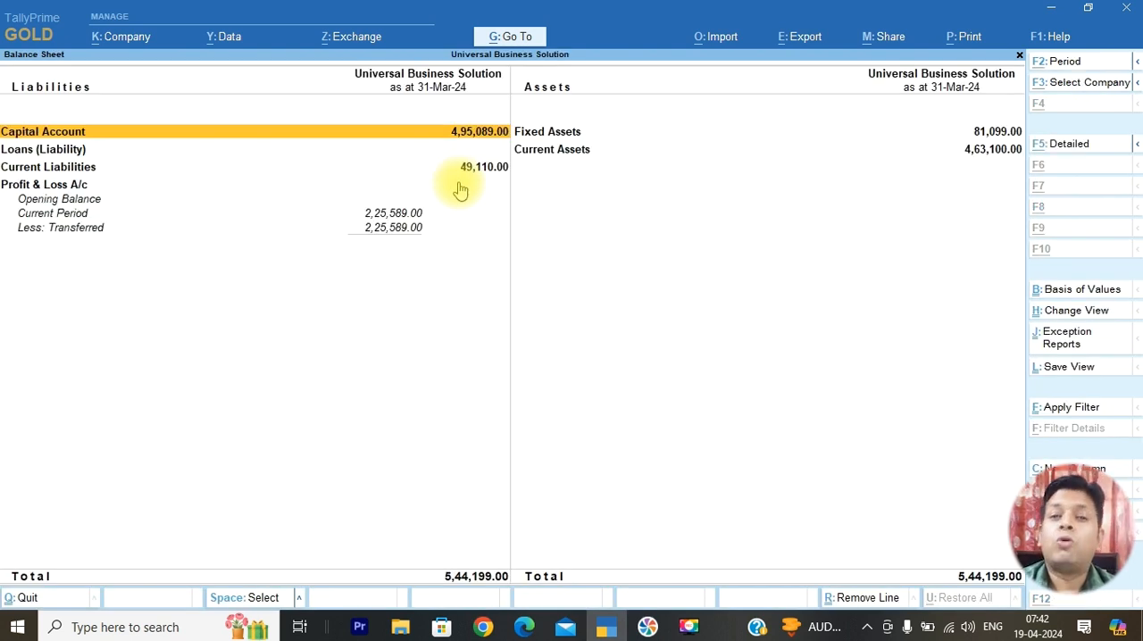
pyautogui.hotkey('alt', 'F5')
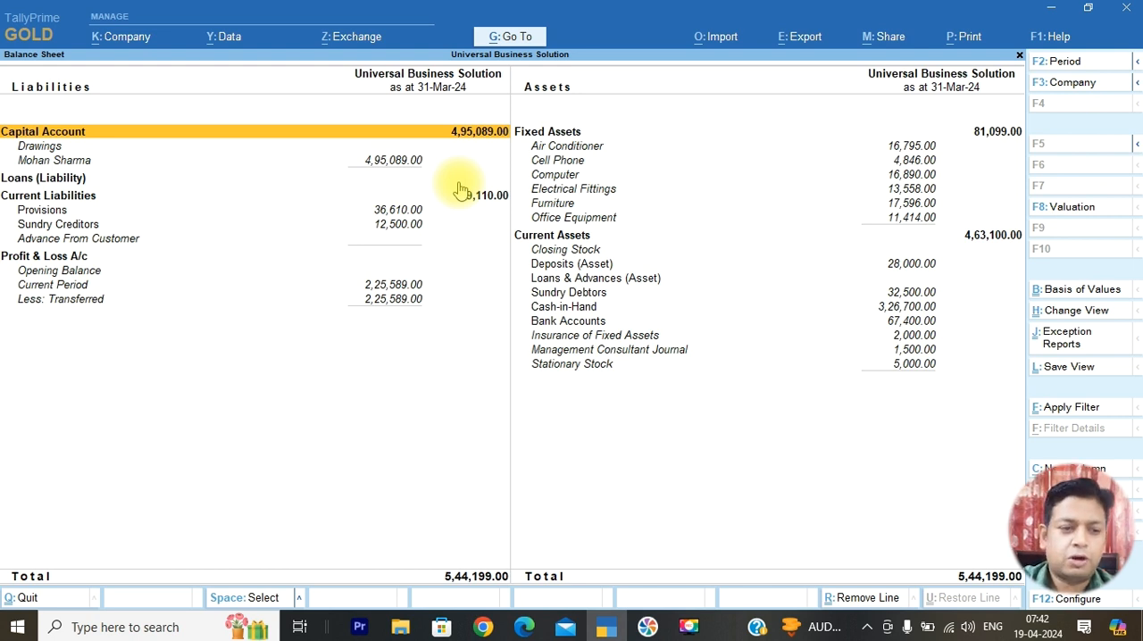
# Examine the liabilities entries from the capital account through provisions and sundry creditors to Profit & Loss A/c
pyautogui.press('Down')
pyautogui.press('Down')
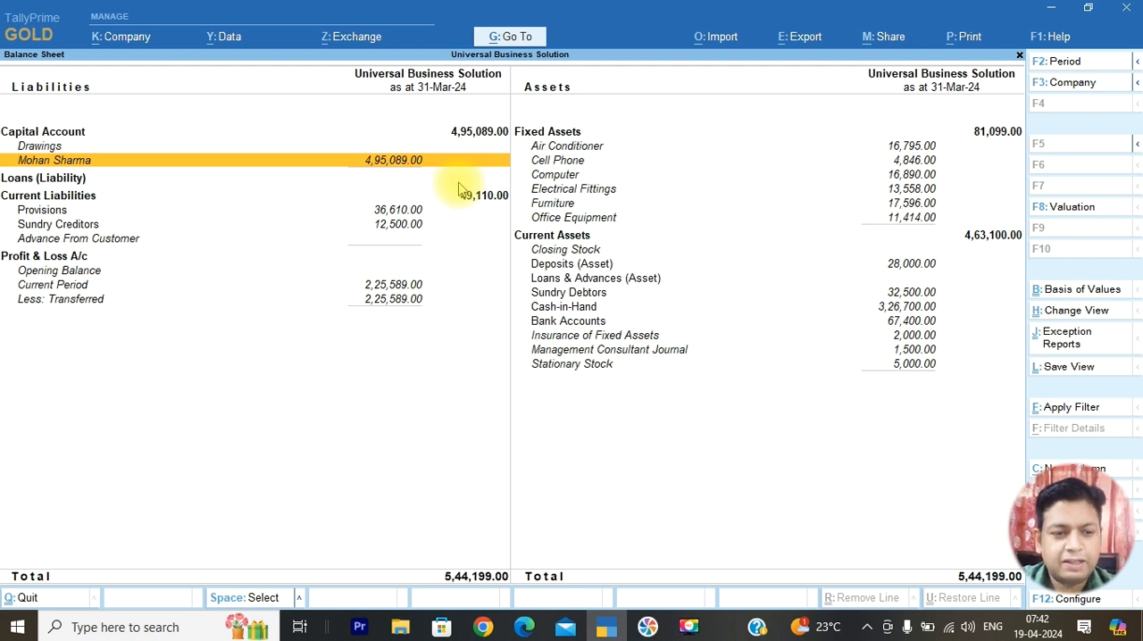
pyautogui.press('Down')
pyautogui.press('Down')
pyautogui.press('Down')
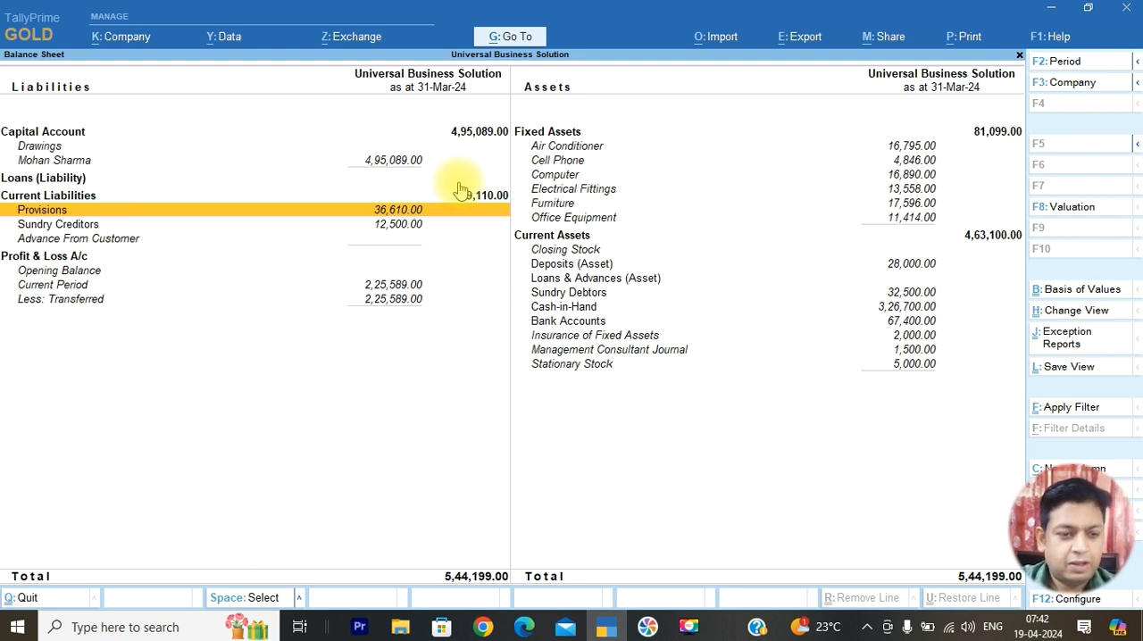
pyautogui.press('Down')
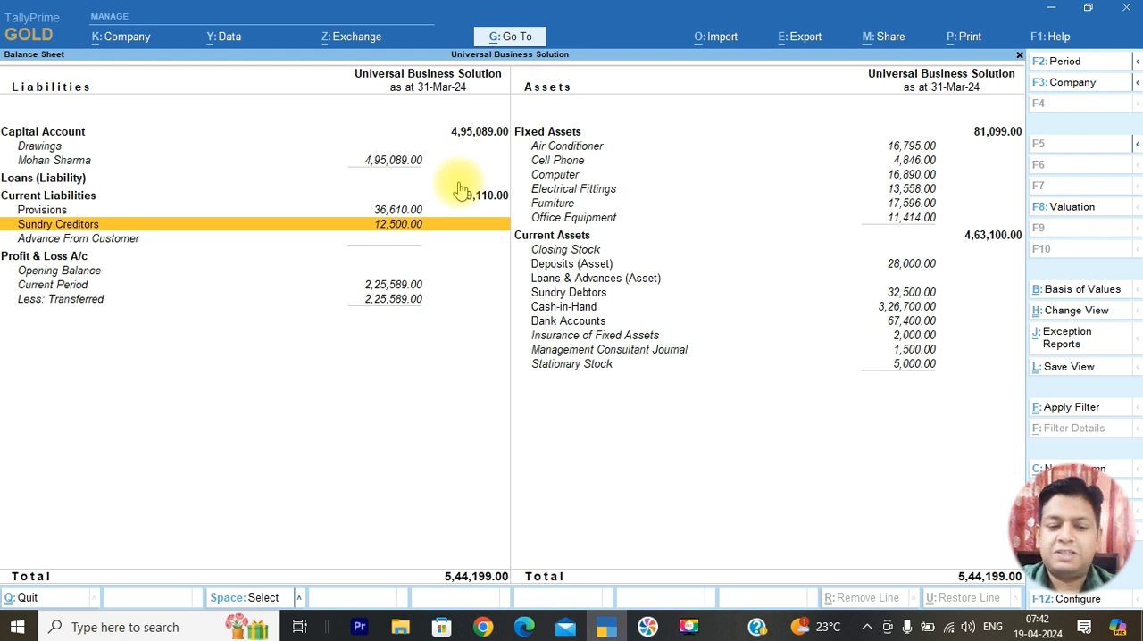
pyautogui.press('Down')
pyautogui.press('Down')
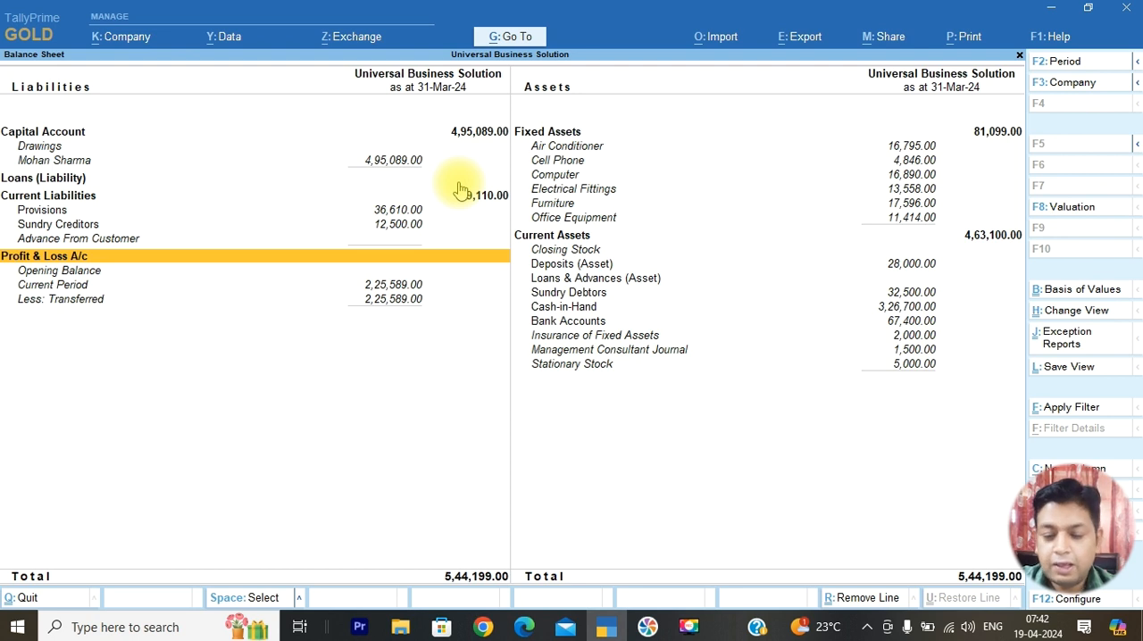
# Examine the fixed and current asset entries from Air Conditioner to Bank Accounts, and close the Balance Sheet
pyautogui.press('Up')
pyautogui.press('Up')
pyautogui.press('Up')
pyautogui.press('Up')
pyautogui.press('Up')
pyautogui.press('Right')
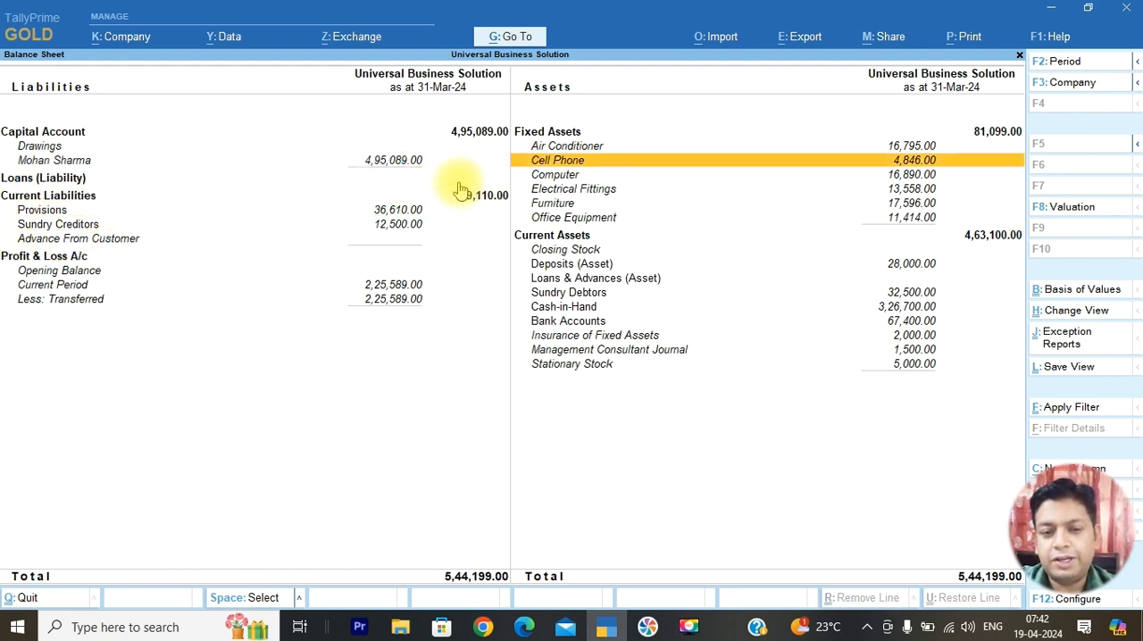
pyautogui.press('Up')
pyautogui.press('Down')
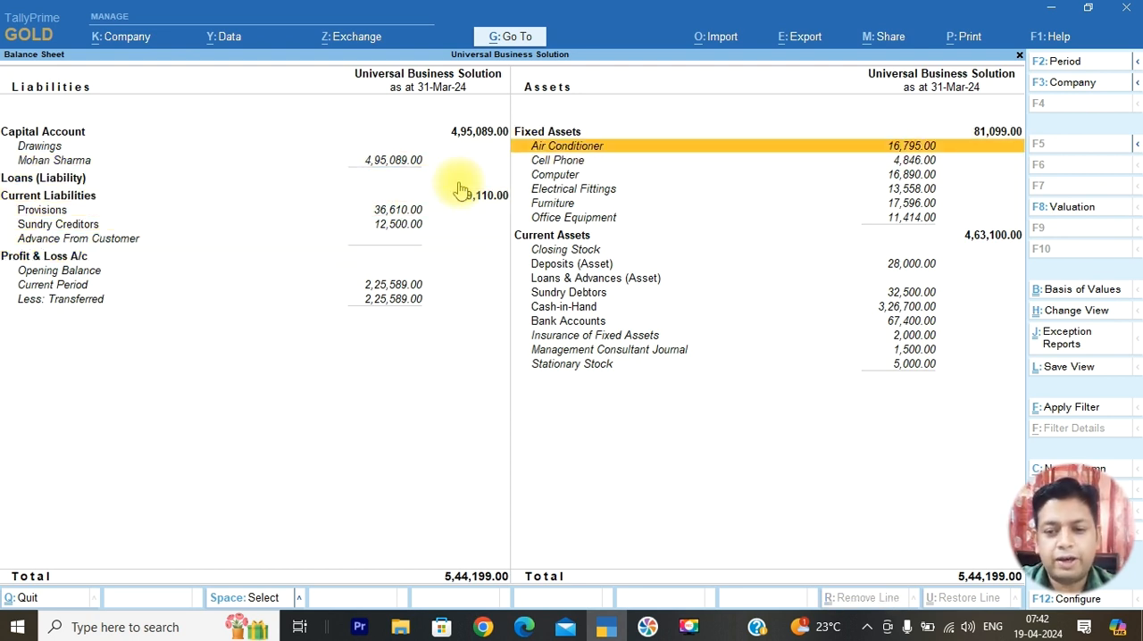
pyautogui.press('Down')
pyautogui.press('Down')
pyautogui.press('Down')
pyautogui.press('Down')
pyautogui.press('Down')
pyautogui.press('Down')
pyautogui.press('Down')
pyautogui.press('Down')
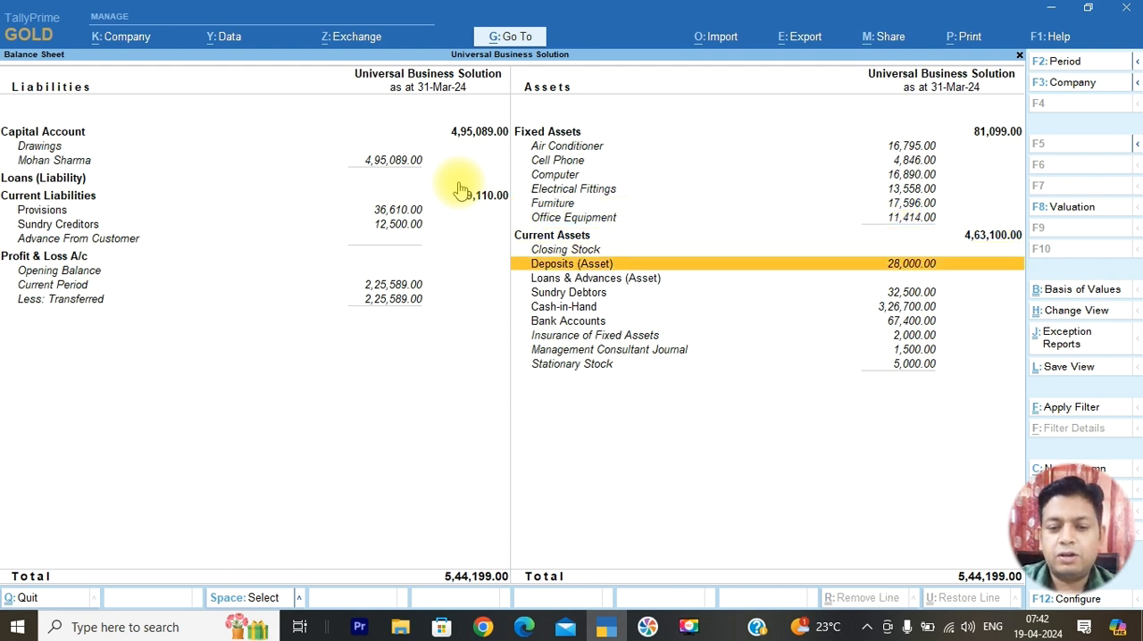
pyautogui.press('Down')
pyautogui.press('Down')
pyautogui.press('Up')
pyautogui.press('Up')
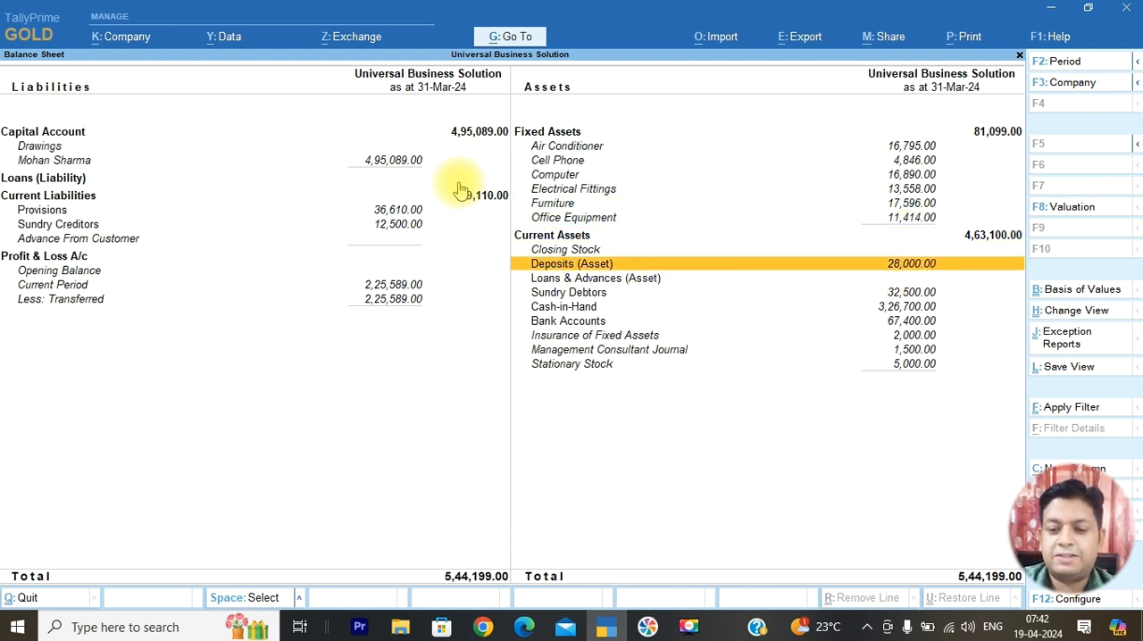
pyautogui.press('Down')
pyautogui.press('Down')
pyautogui.press('Down')
pyautogui.press('Down')
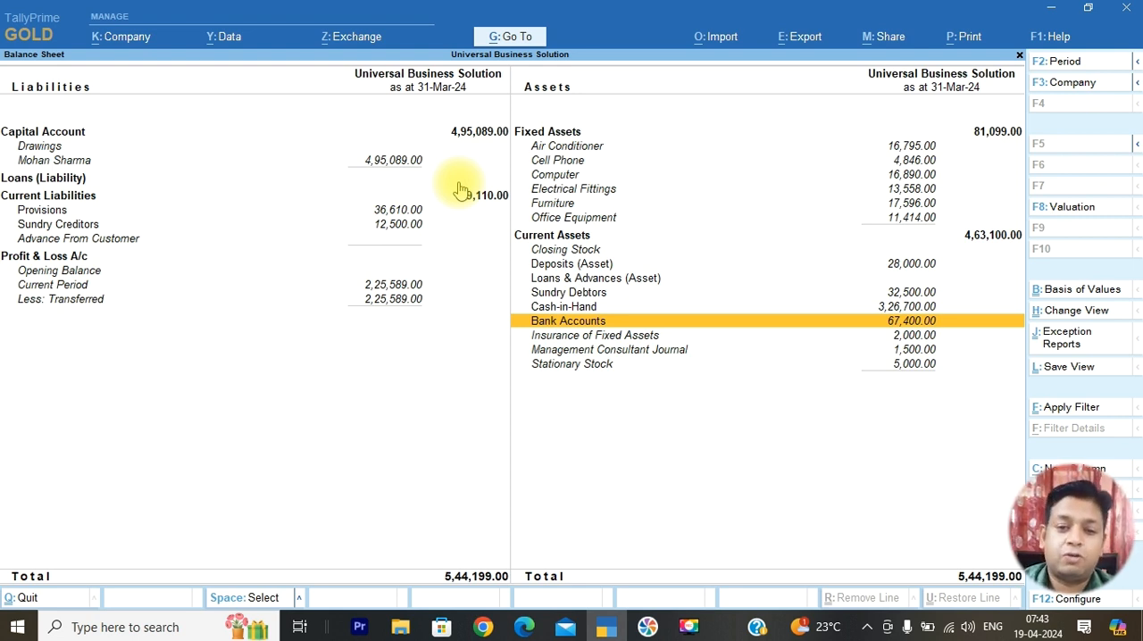
pyautogui.press('Escape')
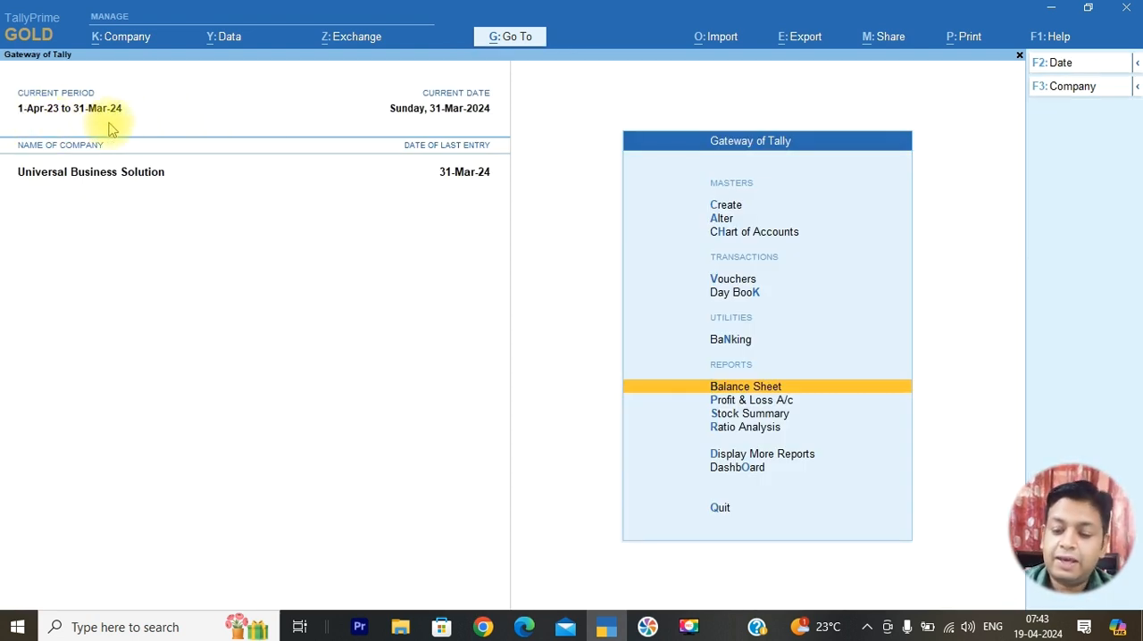
# View the Day Book report in detailed format and return to the Gateway of Tally
pyautogui.press('Down')
pyautogui.press('Down')
pyautogui.press('Down')
pyautogui.press('Down')
pyautogui.press('Down')
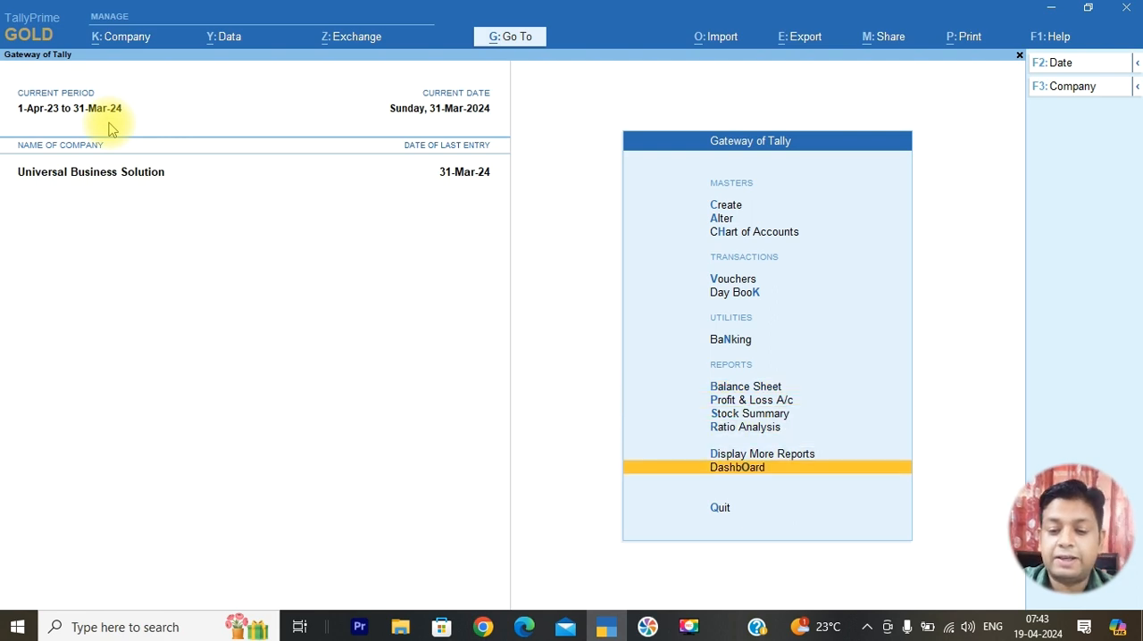
pyautogui.press('Up')
pyautogui.press('Return')
pyautogui.press('Down')
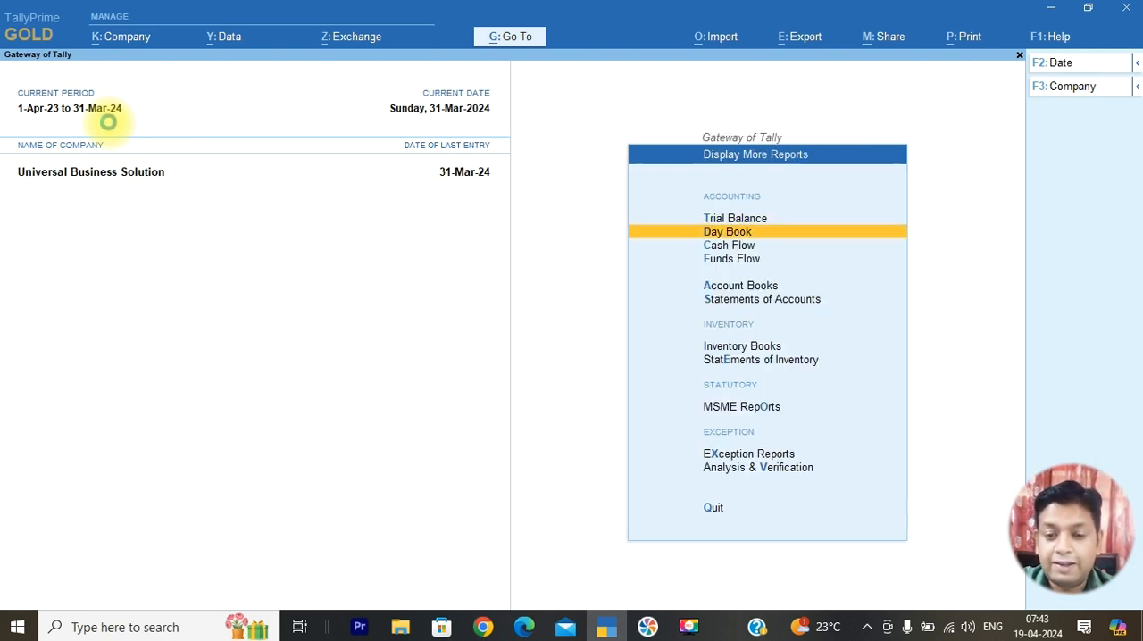
pyautogui.press('Return')
pyautogui.hotkey('alt', 'F5')
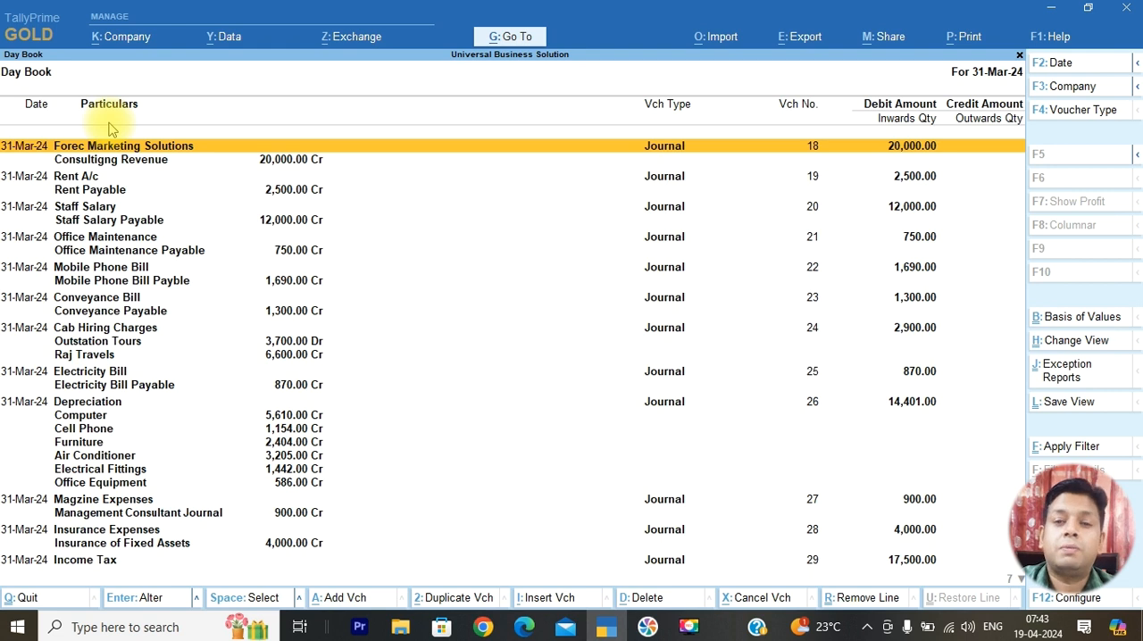
pyautogui.press('Escape')
pyautogui.press('Down')
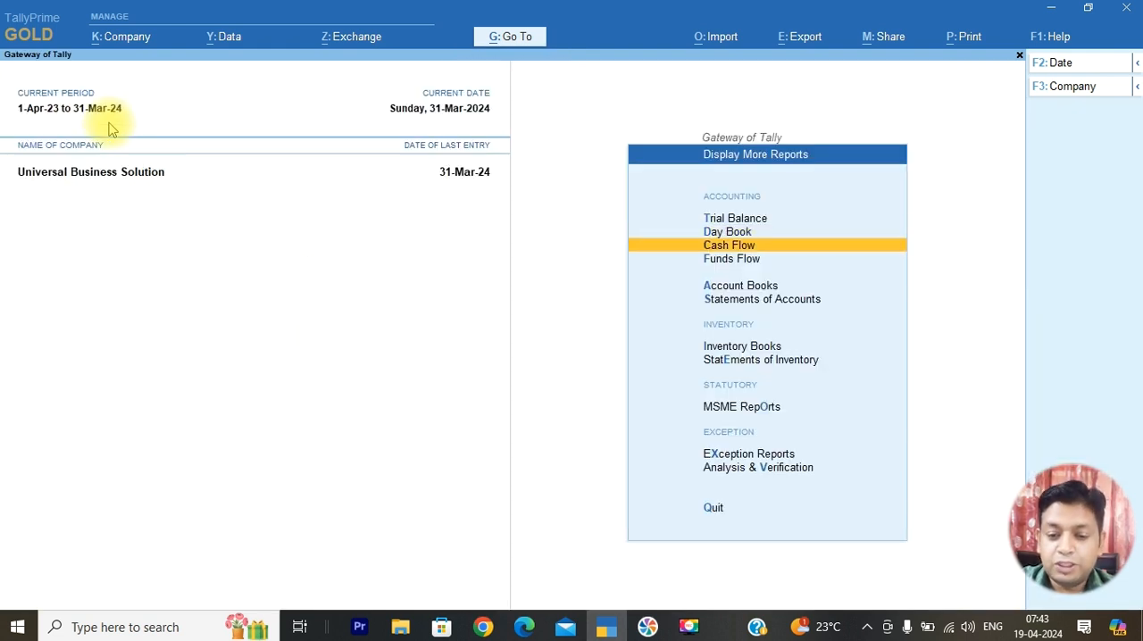
pyautogui.press('Escape')
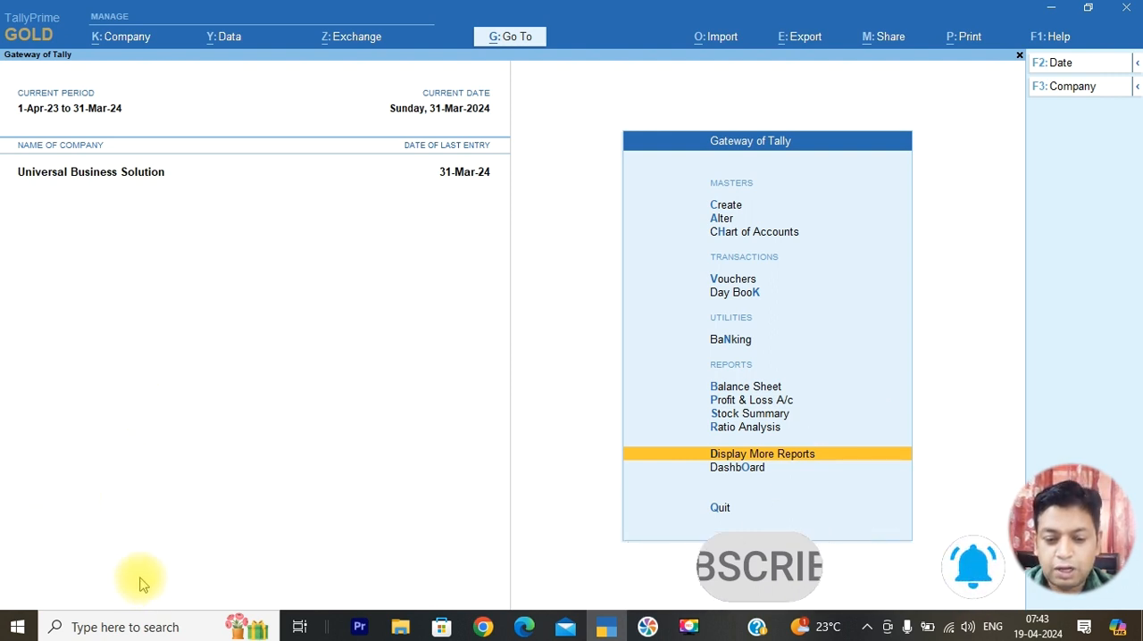
# Switch to April 2024.pdf in Edge, review its transaction list and highlight the entry on transferring the stationary opening balance
pyautogui.click(526, 618)
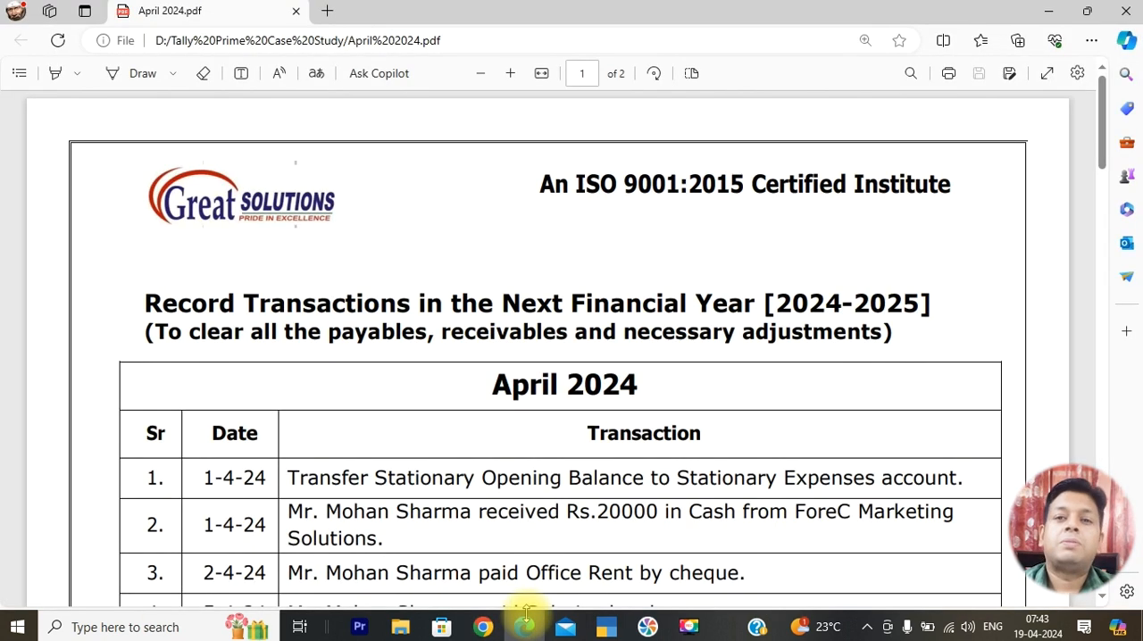
pyautogui.scroll(-1, 504, 361)
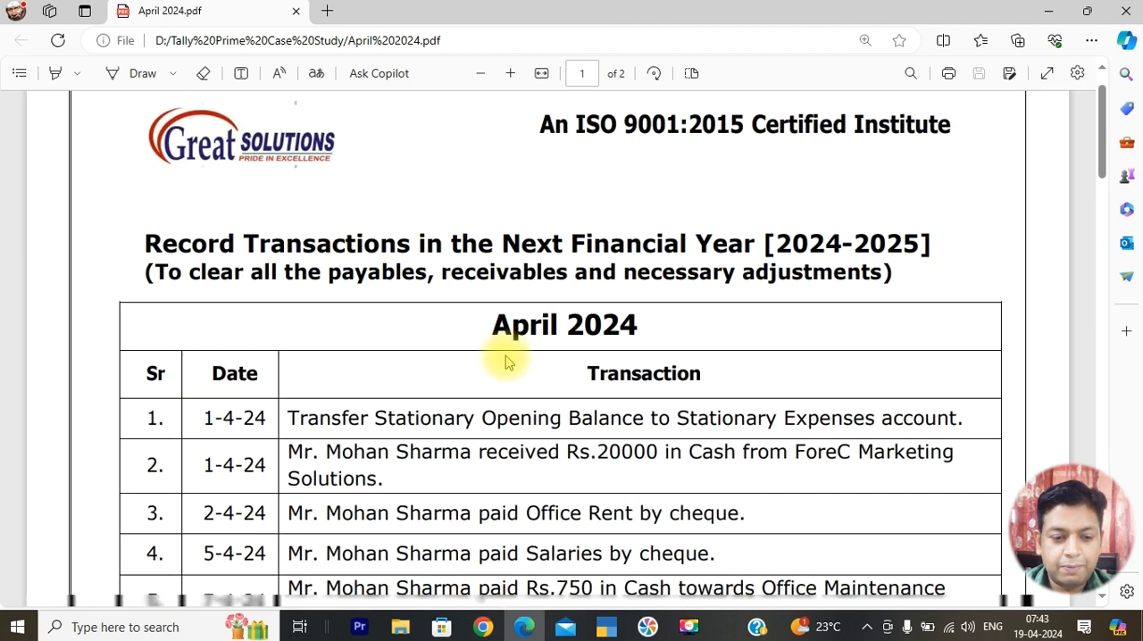
pyautogui.scroll(-5, 504, 362)
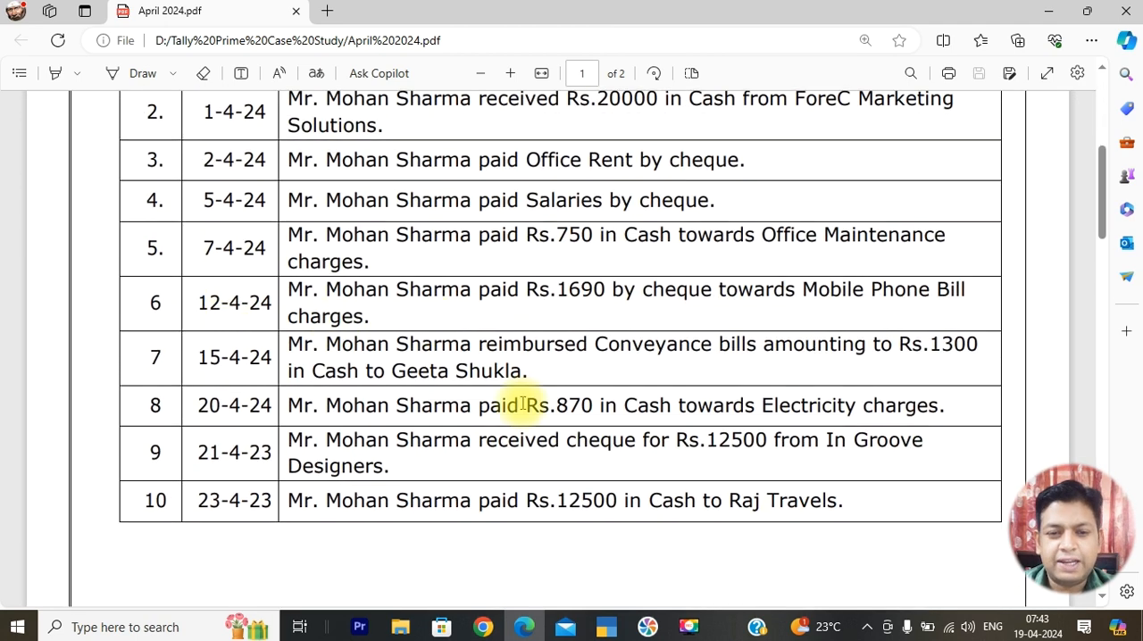
pyautogui.scroll(1, 522, 405)
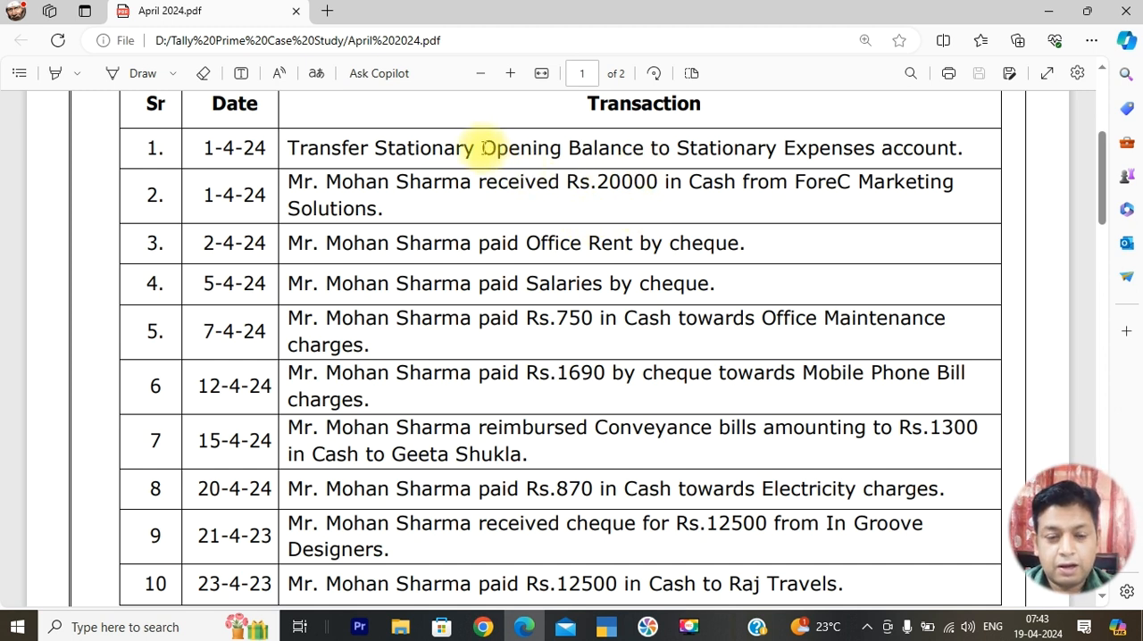
pyautogui.moveTo(483, 148); pyautogui.dragTo(888, 168)
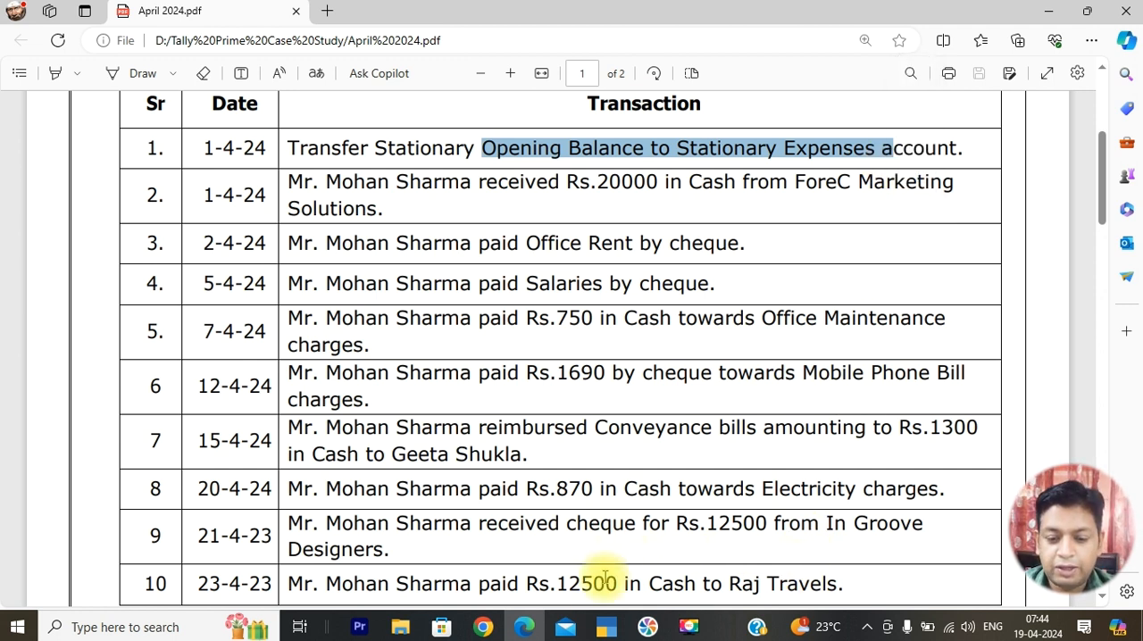
# Return to TallyPrime, check Stationary Stock in the Balance Sheet against the PDF entry, and close the report
pyautogui.click(604, 627)
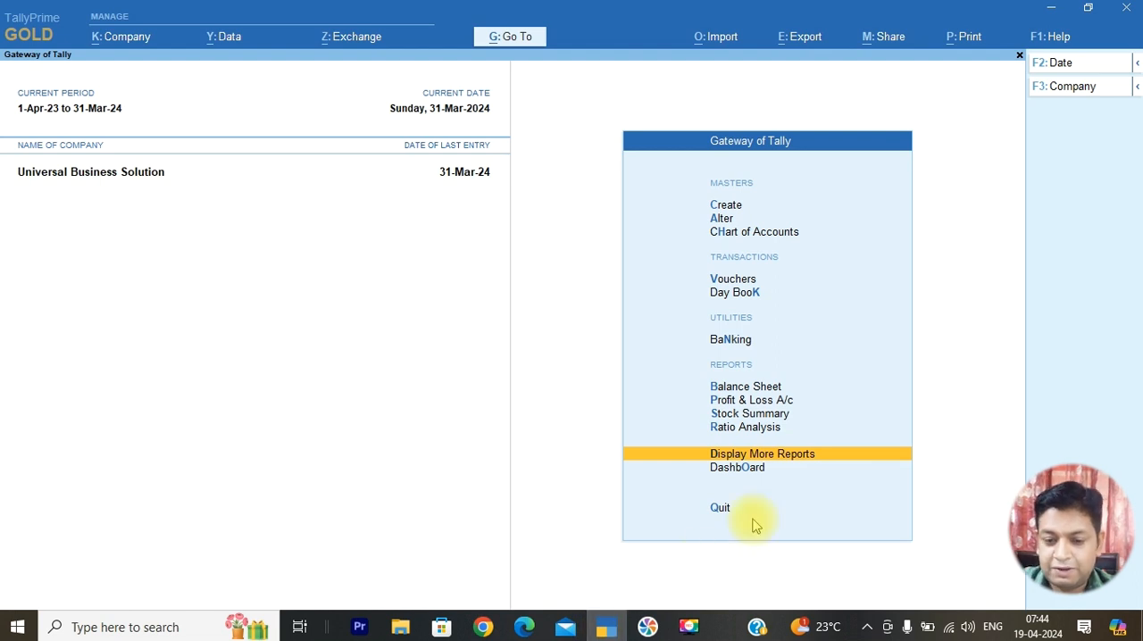
pyautogui.press('Up')
pyautogui.press('Up')
pyautogui.press('Up')
pyautogui.press('Up')
pyautogui.press('Return')
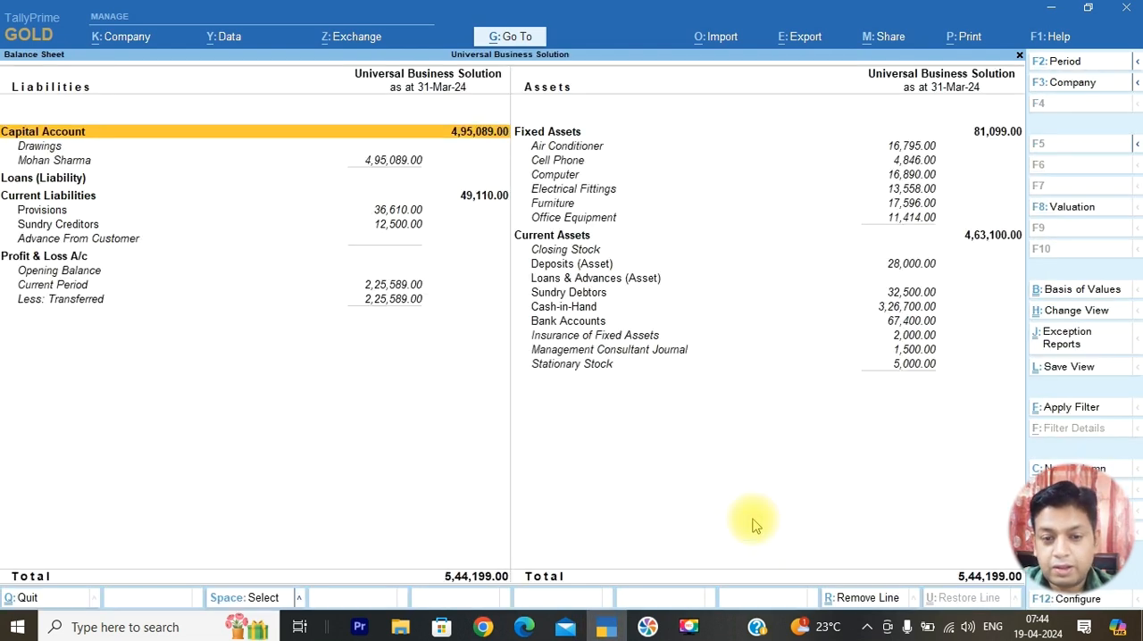
pyautogui.click(920, 366)
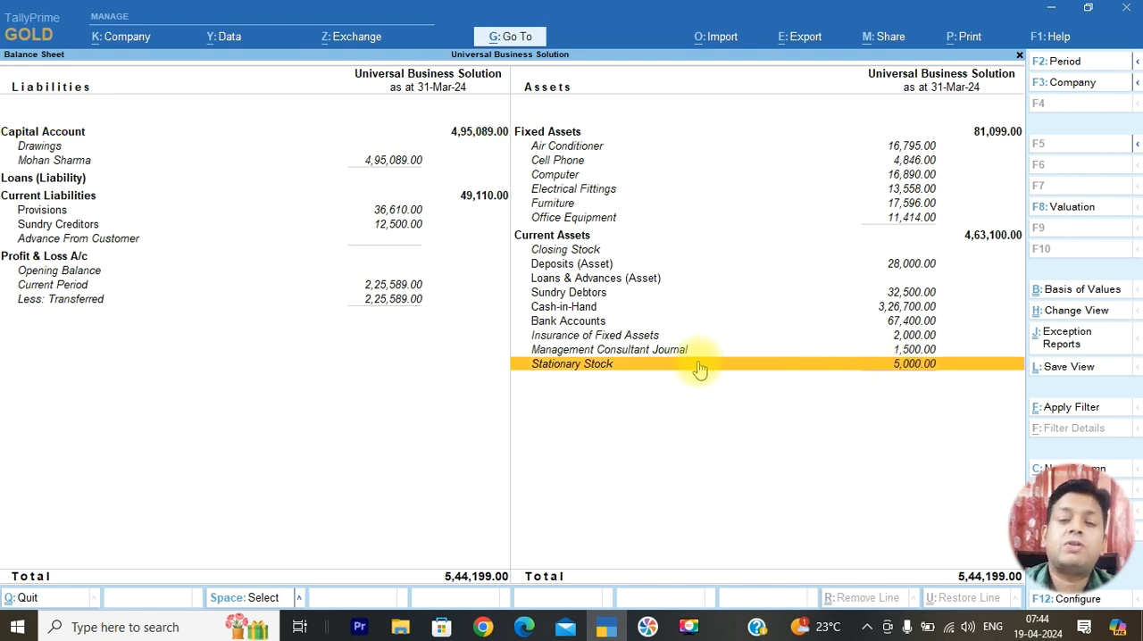
pyautogui.hotkey('alt', 'Tab')
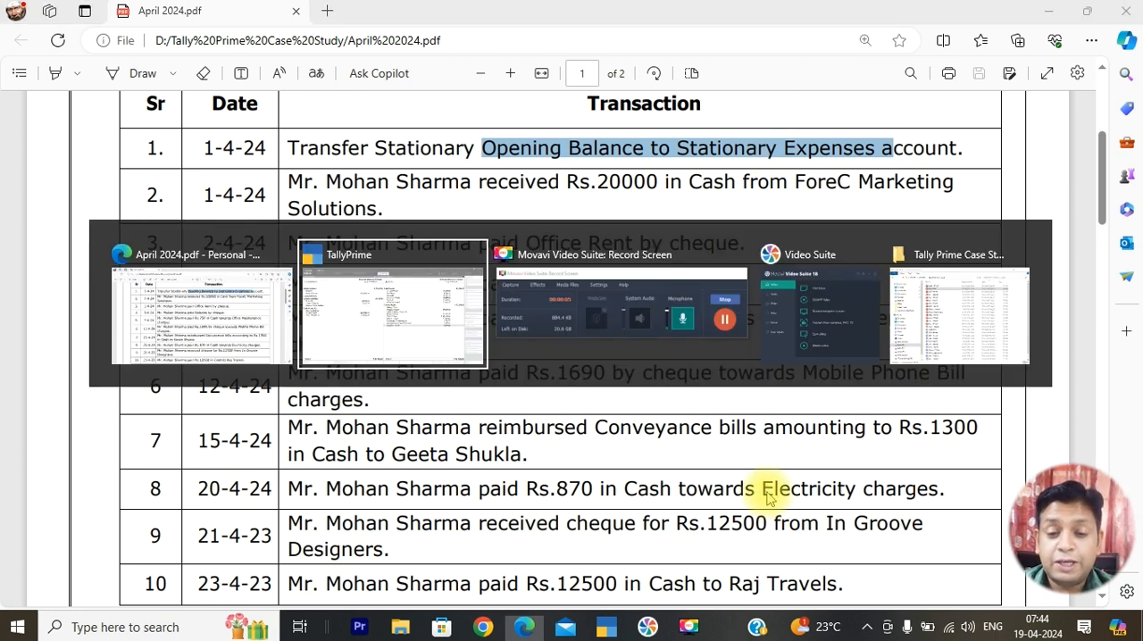
pyautogui.hotkey('alt', 'Tab')
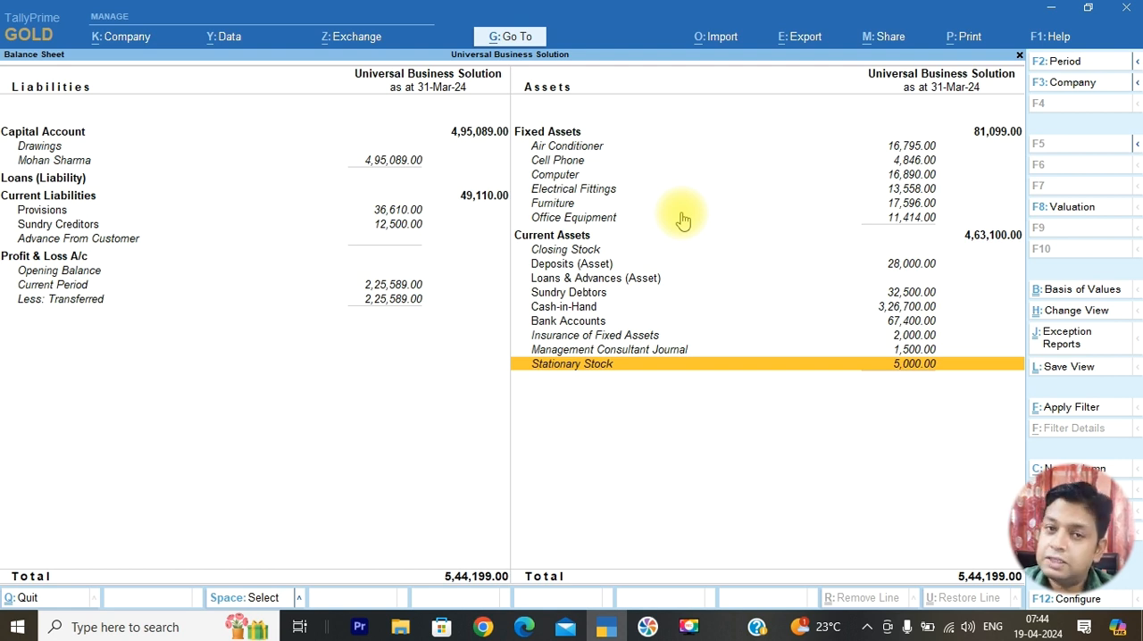
pyautogui.press('Escape')
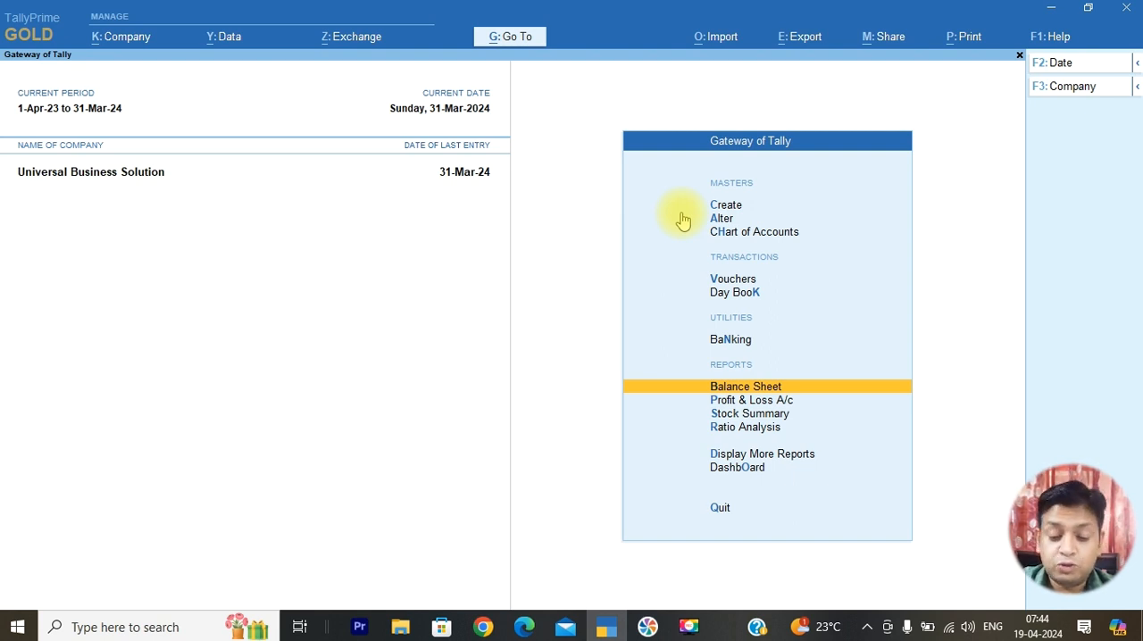
# Reopen the detailed Balance Sheet, view the ledgers under Deposits (Asset), and return to the Balance Sheet
pyautogui.press('Return')
pyautogui.hotkey('alt', 'F5')
pyautogui.press('Down')
pyautogui.press('Down')
pyautogui.press('Down')
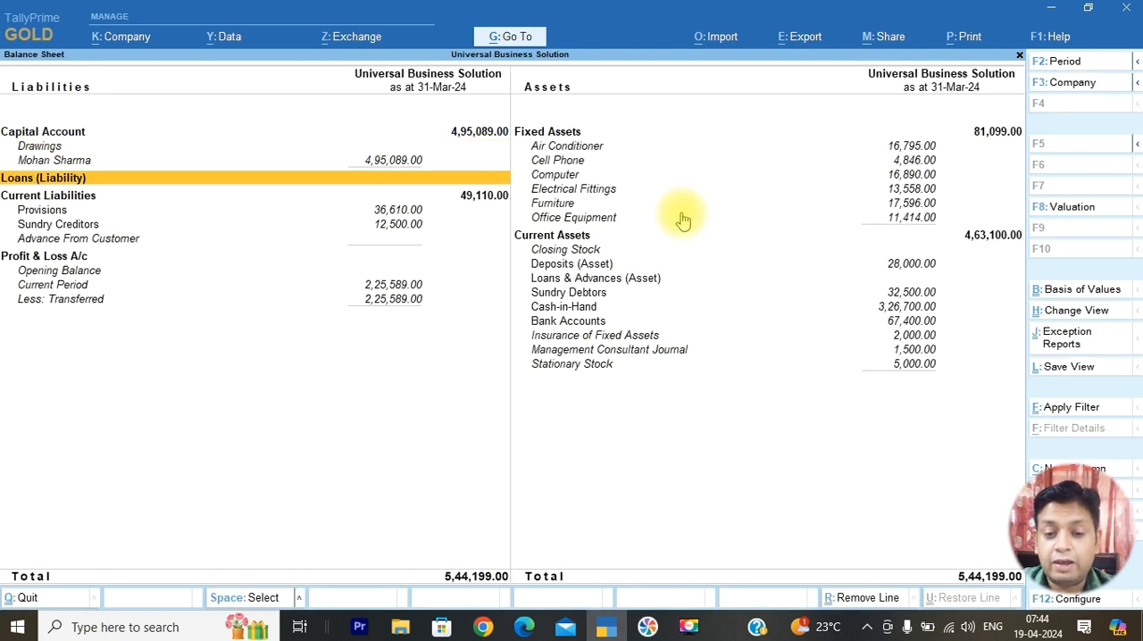
pyautogui.press('Down')
pyautogui.press('Down')
pyautogui.press('Down')
pyautogui.press('Down')
pyautogui.press('Down')
pyautogui.press('Right')
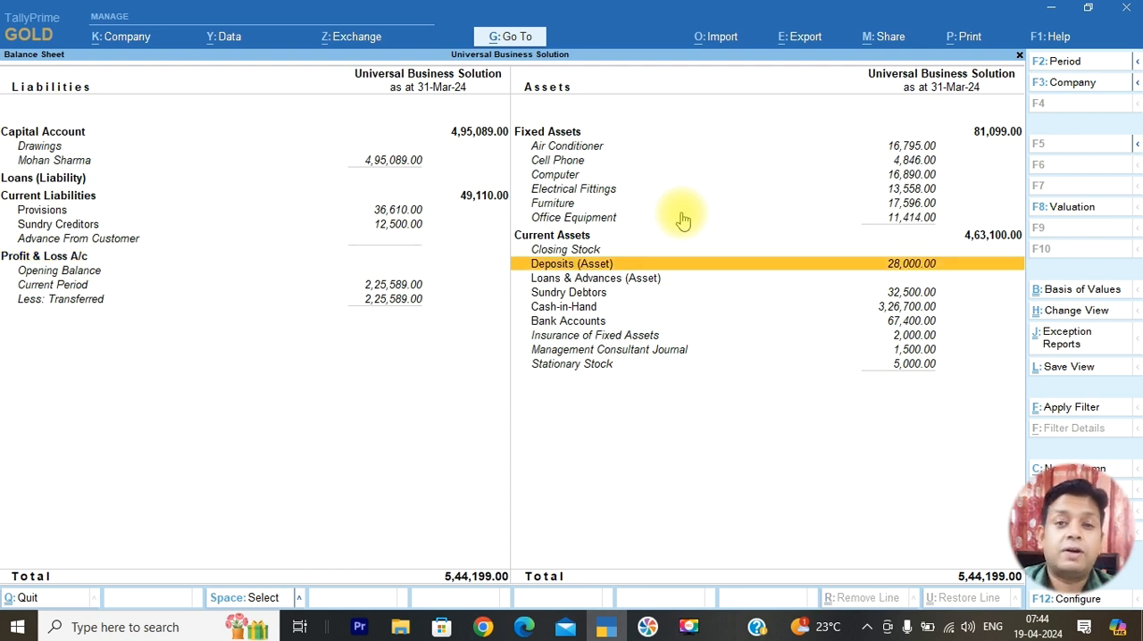
pyautogui.press('Return')
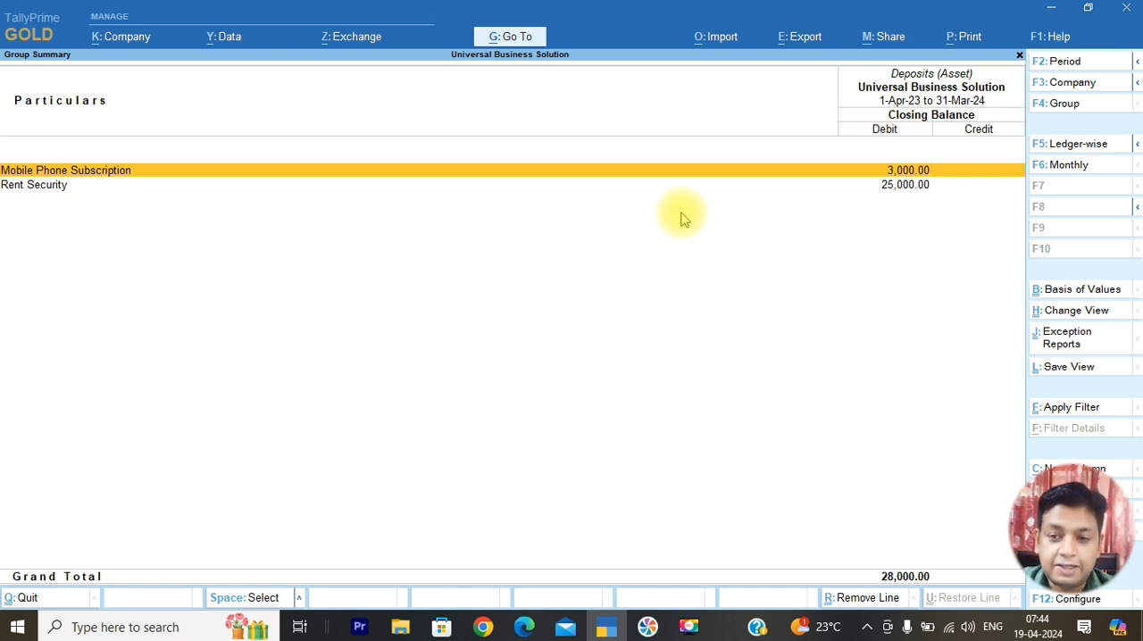
pyautogui.press('Escape')
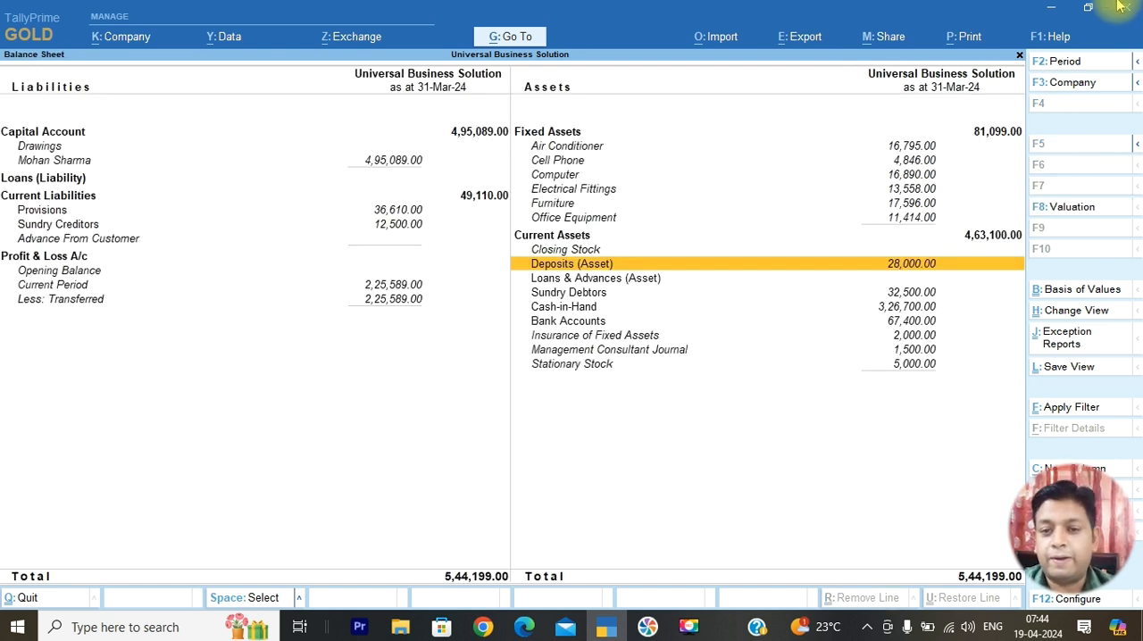
# Open the export of company data masters from the Balance Sheet
pyautogui.click(804, 38)
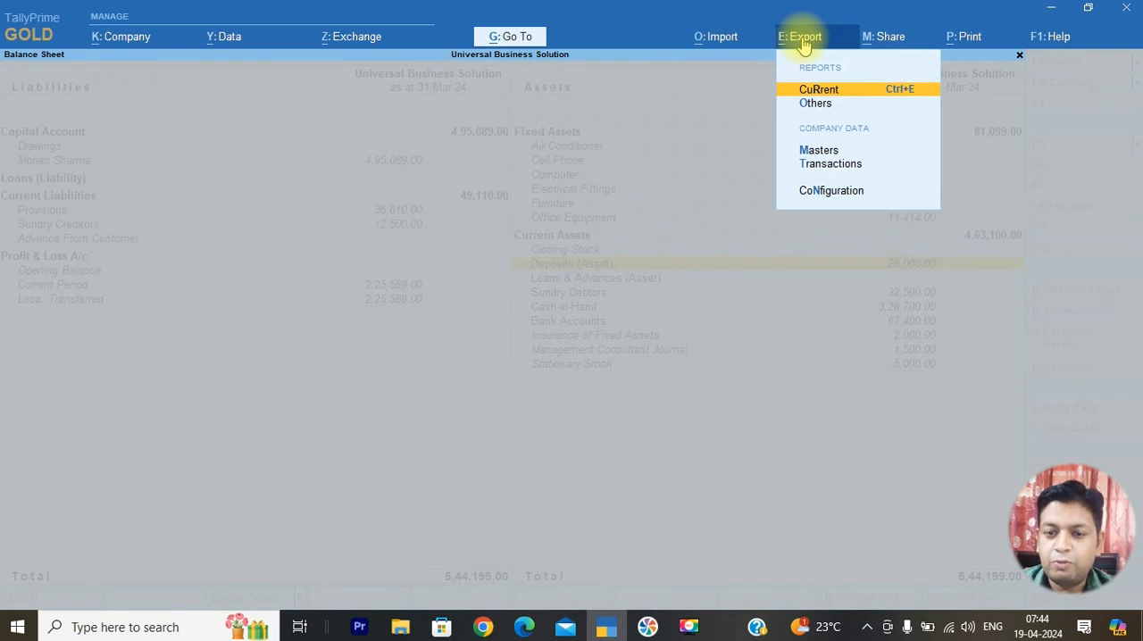
pyautogui.press('Down')
pyautogui.press('Down')
pyautogui.press('Down')
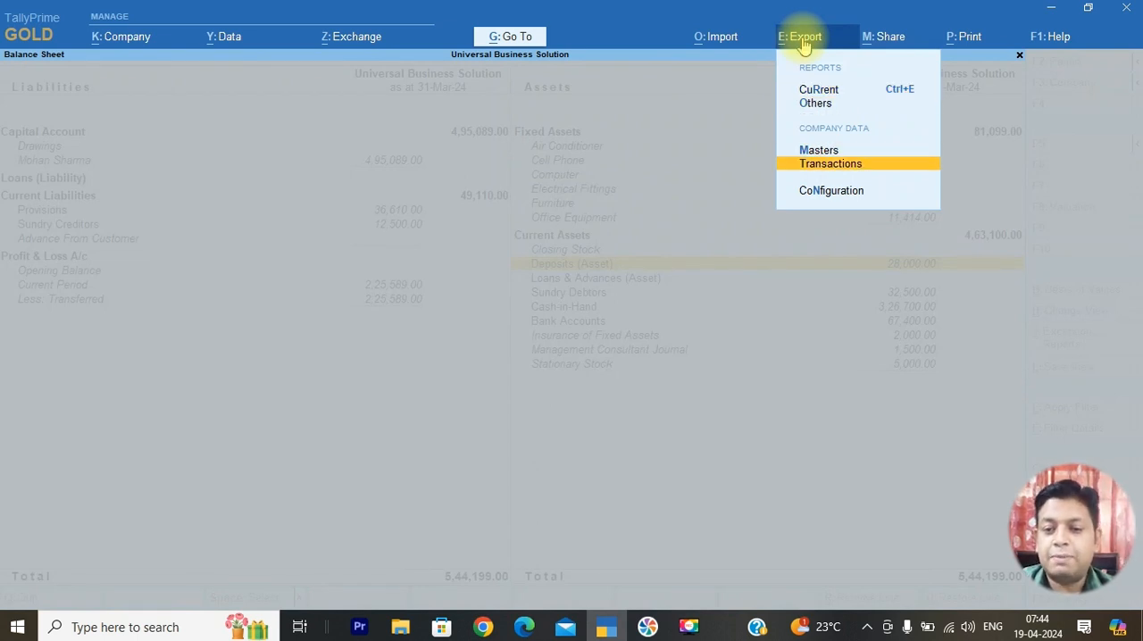
pyautogui.press('Up')
pyautogui.press('Return')
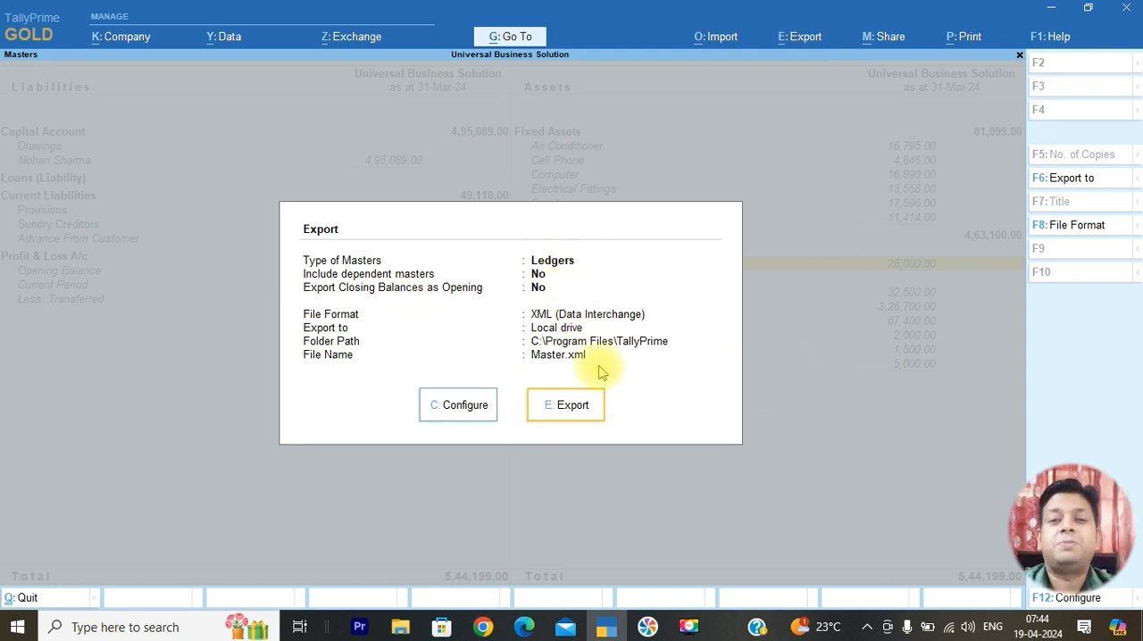
# Open the masters export configuration and expand it to show more settings
pyautogui.click(472, 412)
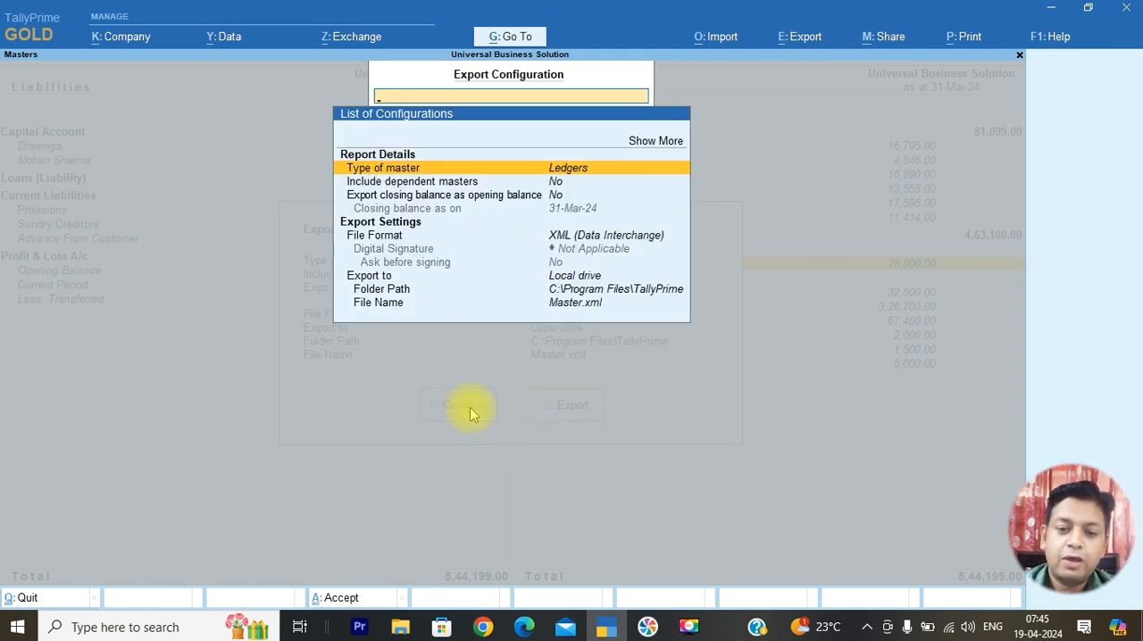
pyautogui.press('Up')
pyautogui.press('Up')
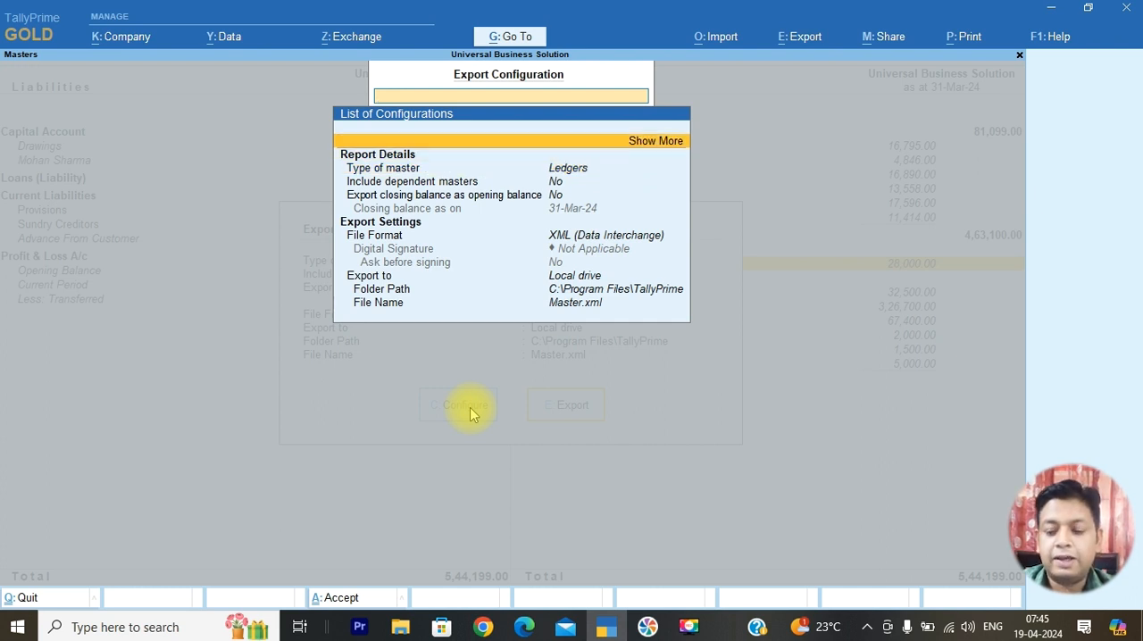
pyautogui.press('Return')
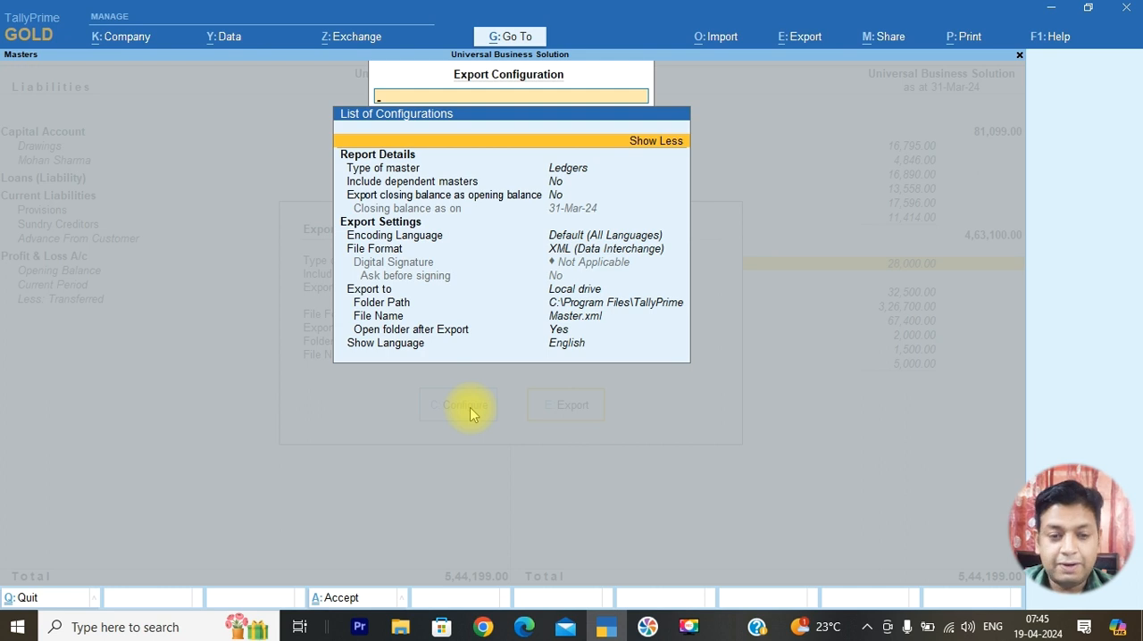
# Browse the available master types for the export and choose Ledgers as the type of master
pyautogui.press('Down')
pyautogui.press('Down')
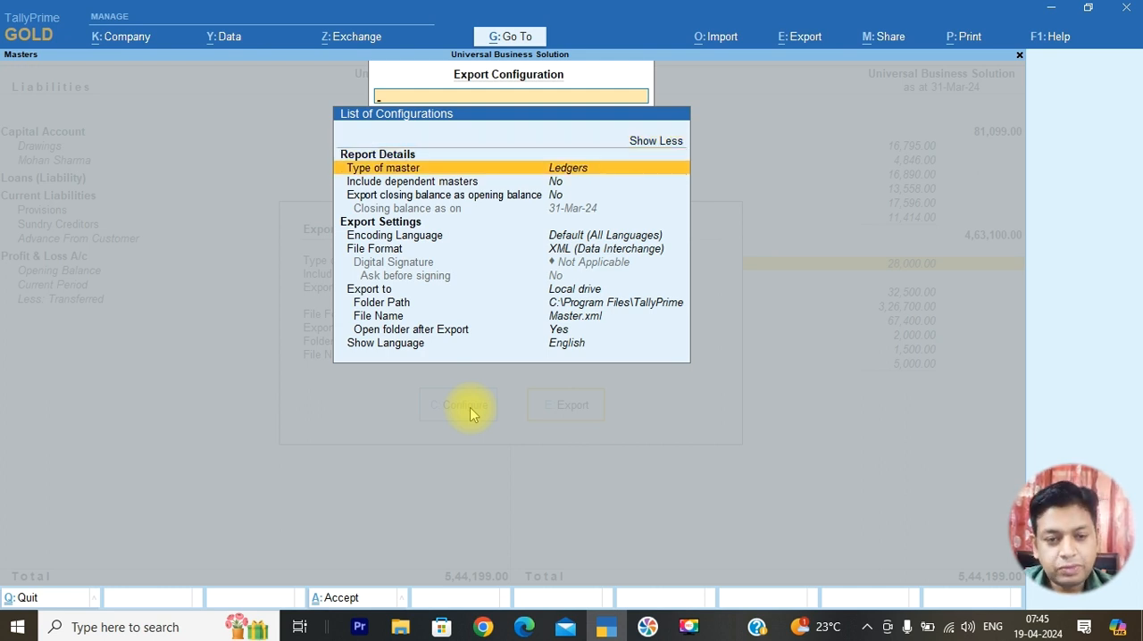
pyautogui.press('Return')
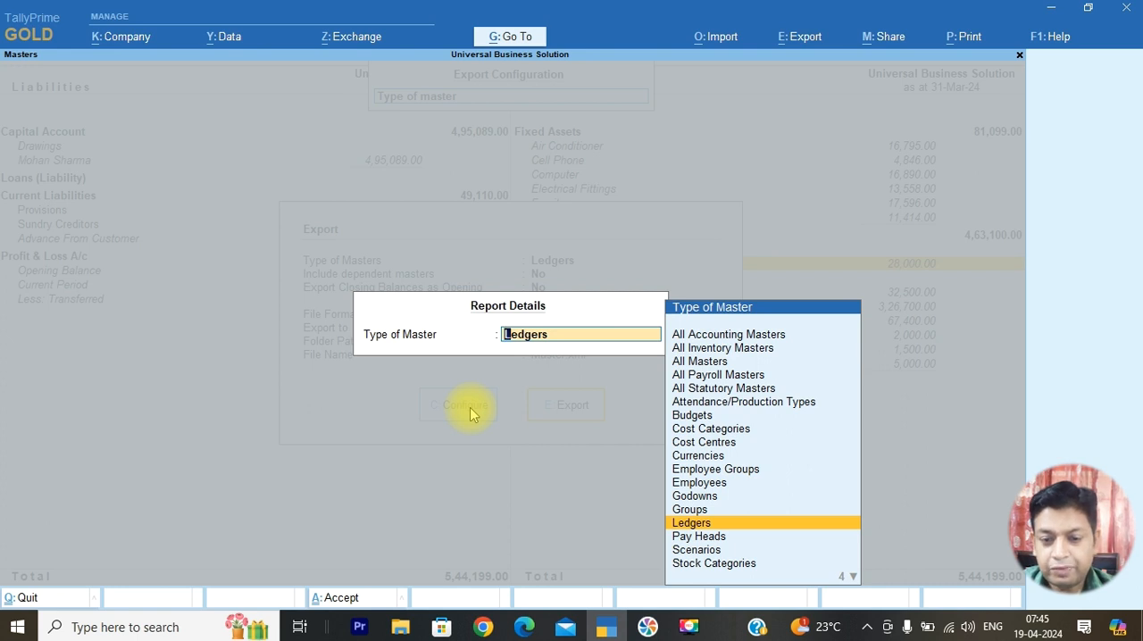
pyautogui.press('Up')
pyautogui.press('Up')
pyautogui.press('Up')
pyautogui.press('Up')
pyautogui.press('Up')
pyautogui.press('Up')
pyautogui.press('Up')
pyautogui.press('Up')
pyautogui.press('Up')
pyautogui.press('Up')
pyautogui.press('Up')
pyautogui.press('Up')
pyautogui.press('Up')
pyautogui.press('Up')
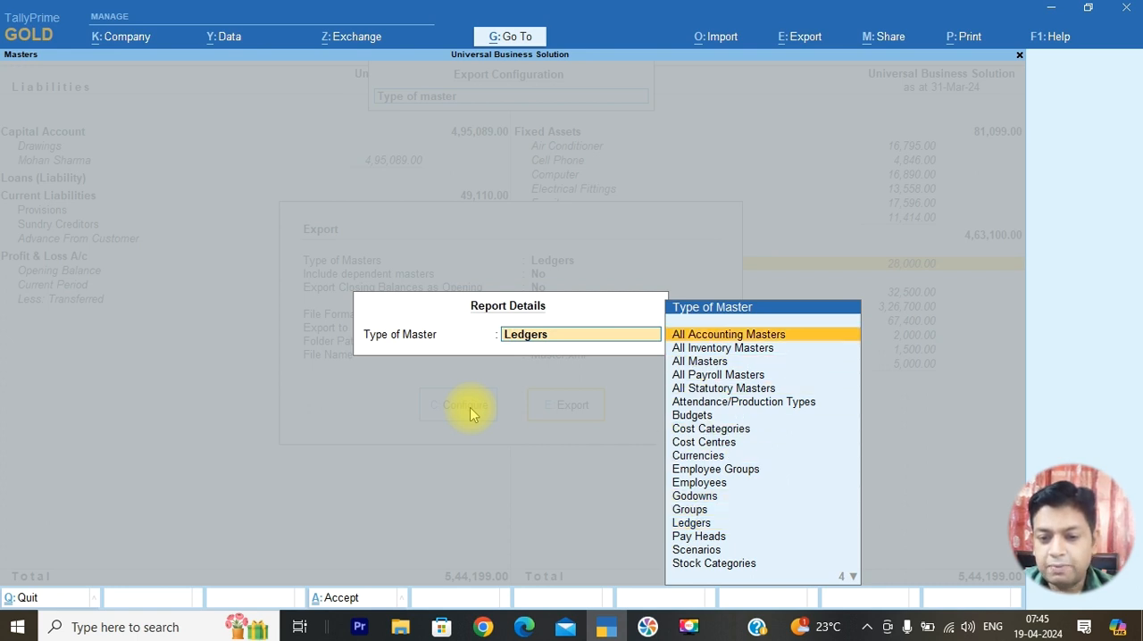
pyautogui.press('Down')
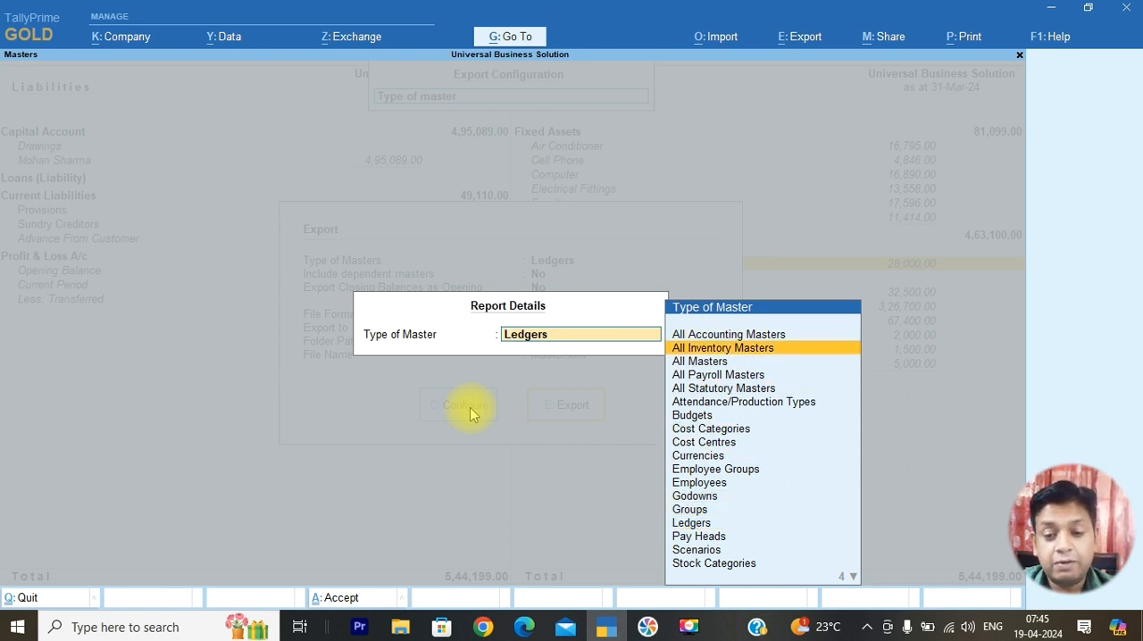
pyautogui.press('Down')
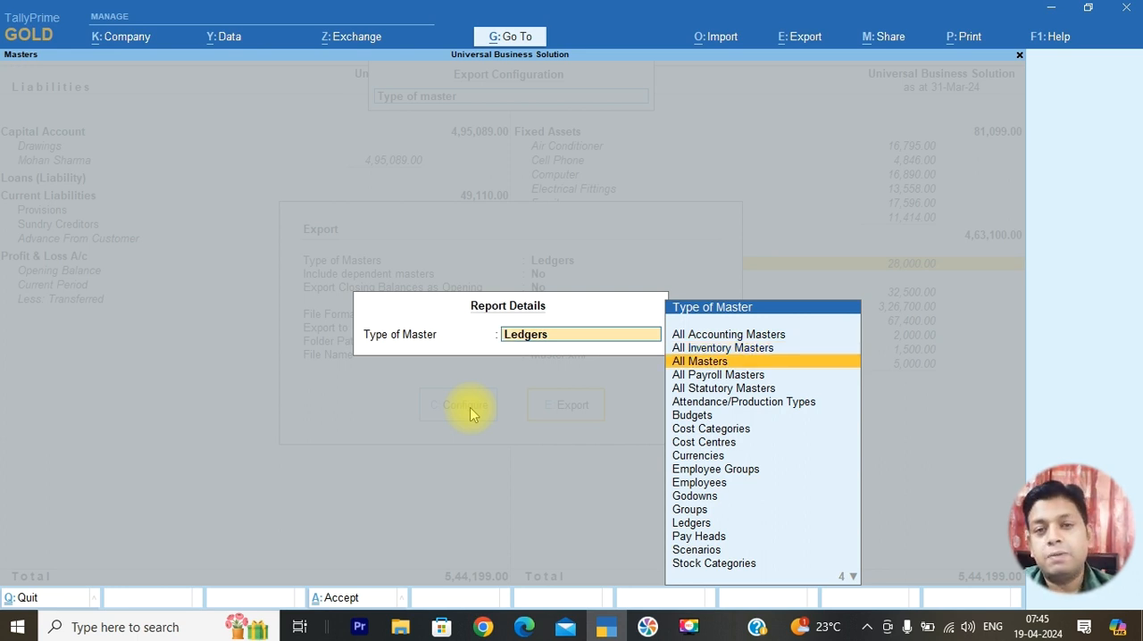
pyautogui.press('Down')
pyautogui.press('Down')
pyautogui.press('Down')
pyautogui.press('Down')
pyautogui.press('Down')
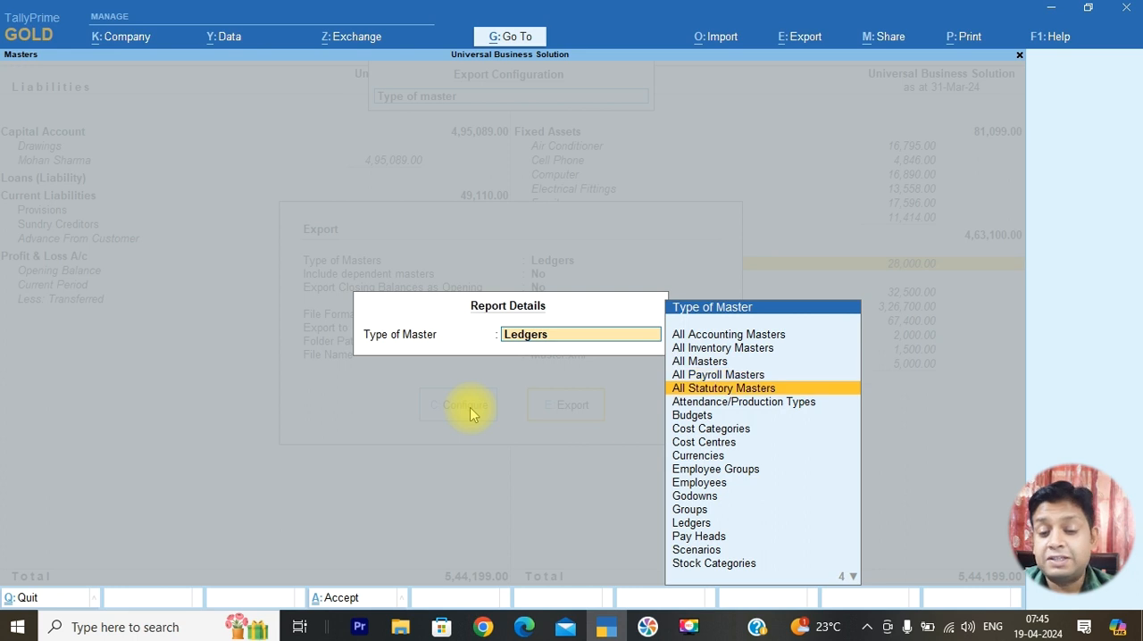
pyautogui.press('Down')
pyautogui.press('Down')
pyautogui.press('Down')
pyautogui.press('Down')
pyautogui.press('Down')
pyautogui.press('Down')
pyautogui.press('Down')
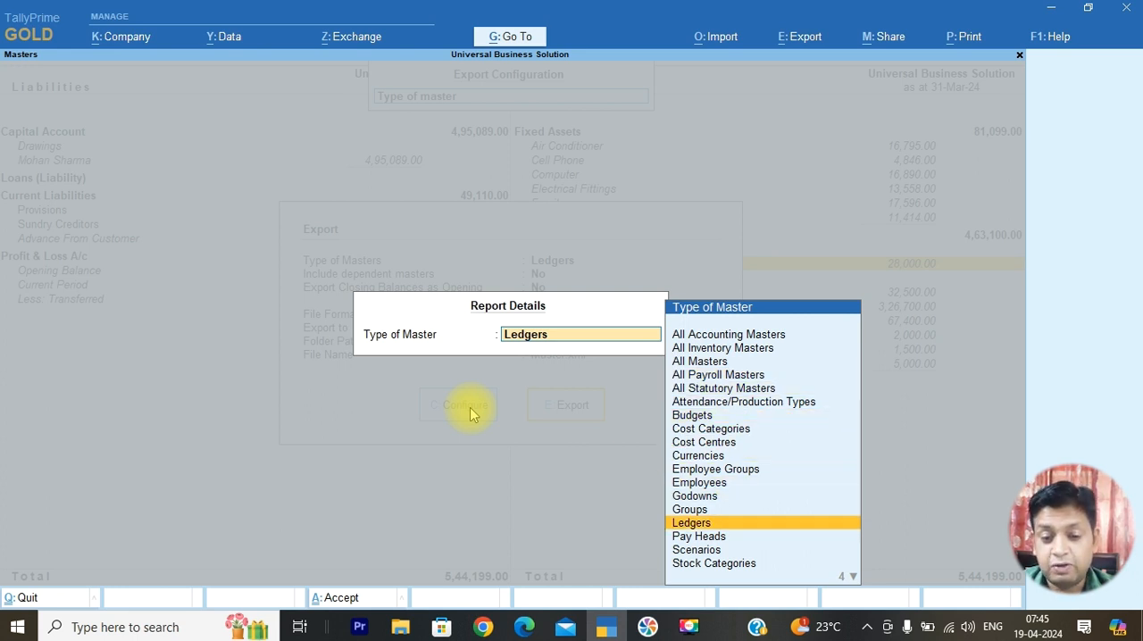
pyautogui.press('Return')
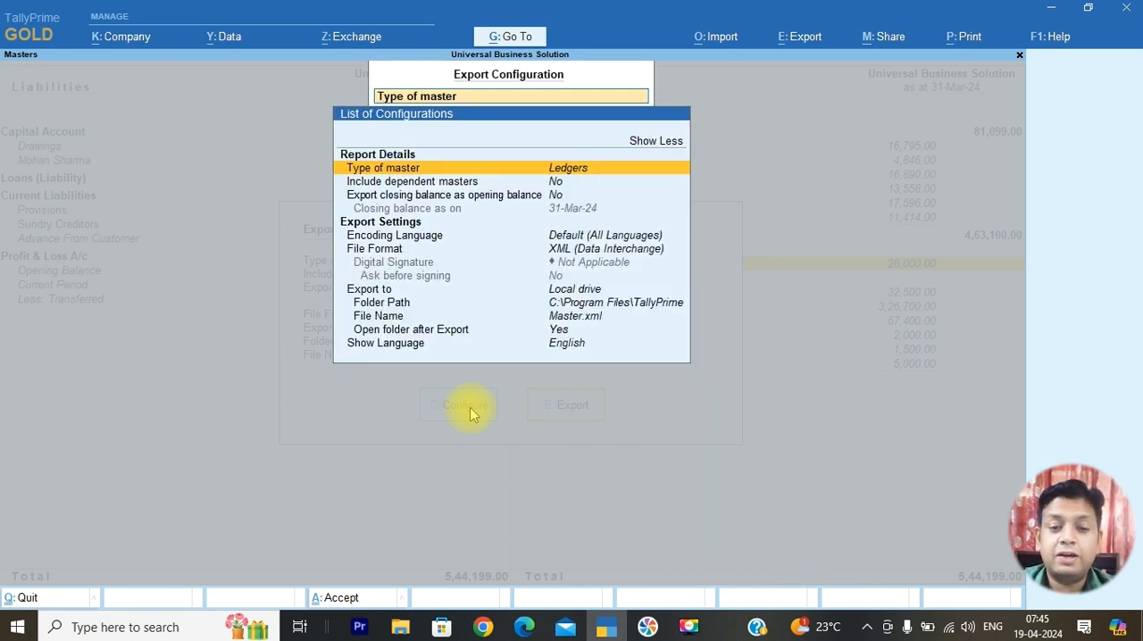
# Include dependent masters and export closing balances as opening balances, with the closing balance as on 31-Mar-24
pyautogui.press('Down')
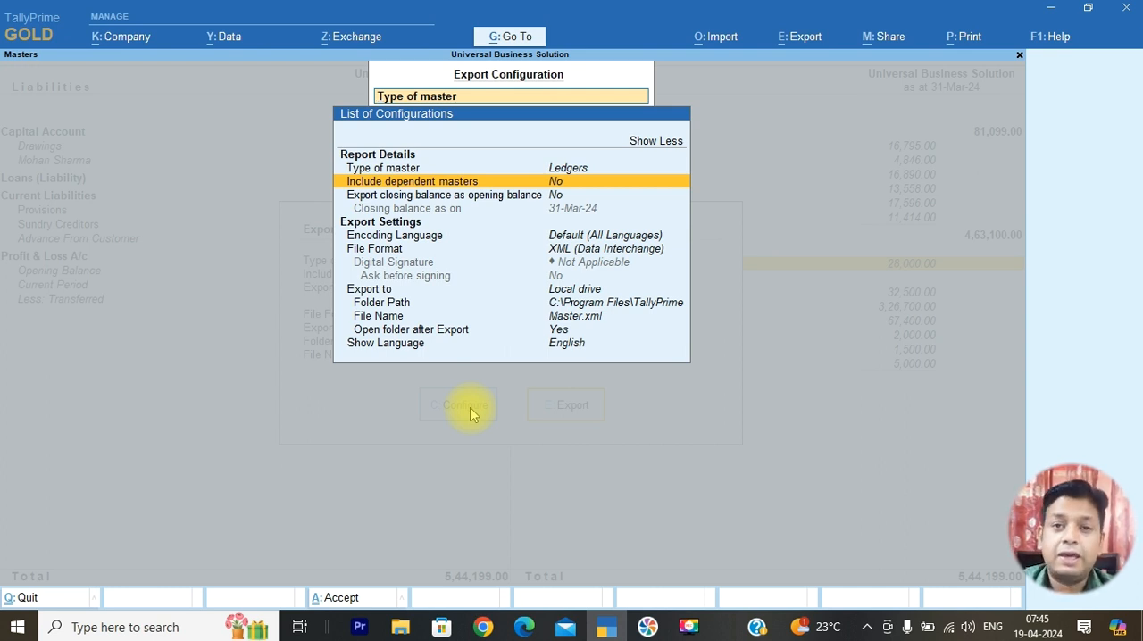
pyautogui.press('Return')
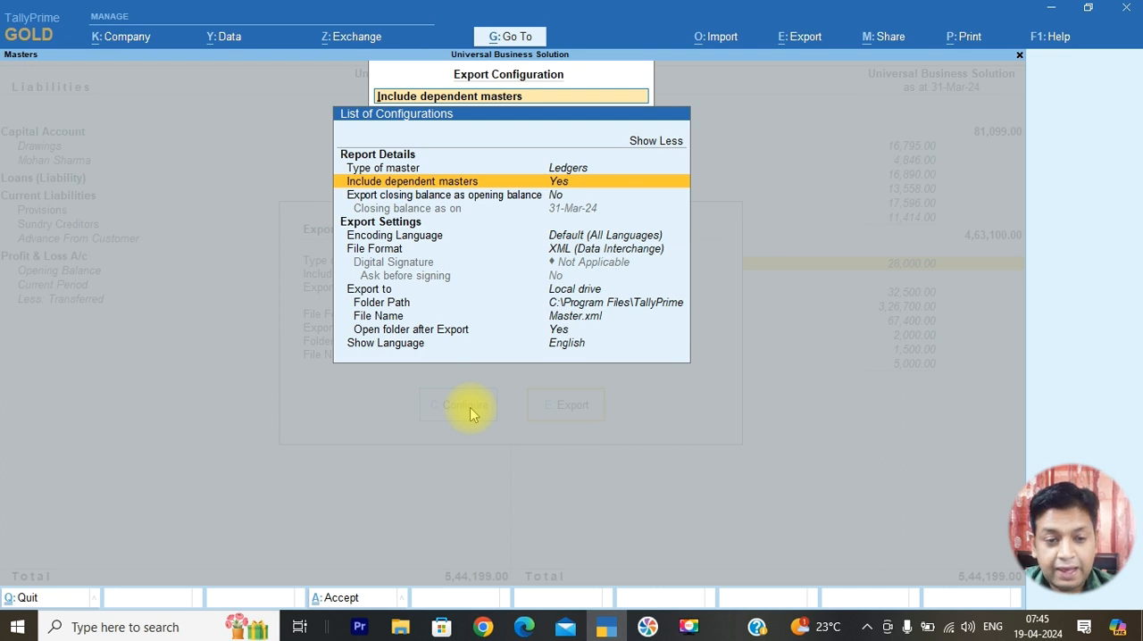
pyautogui.press('Down')
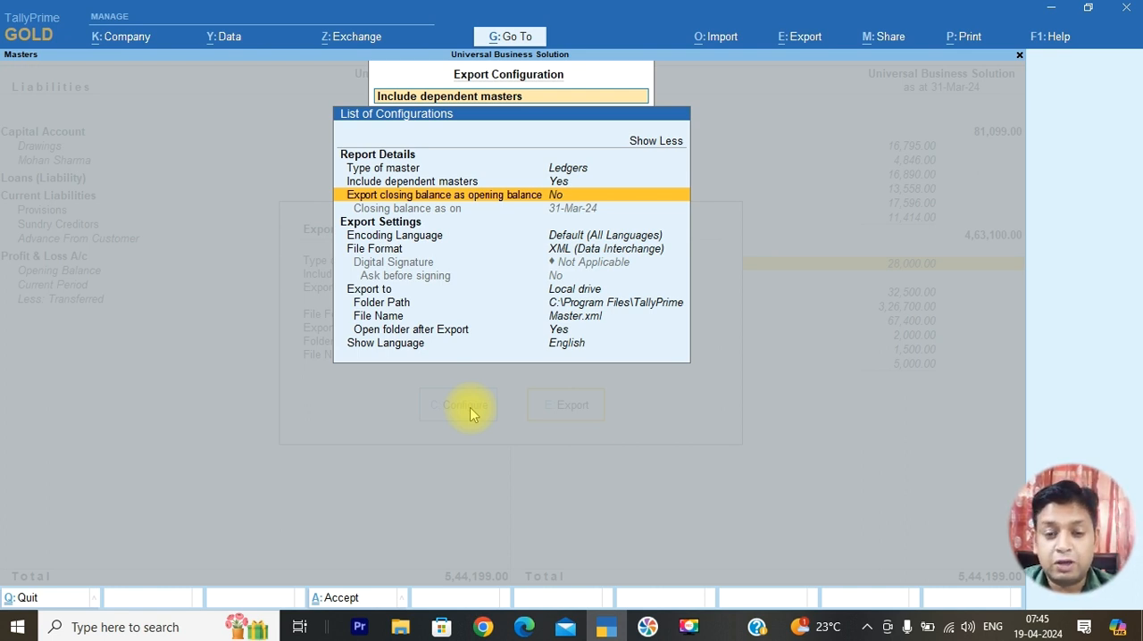
pyautogui.press('Return')
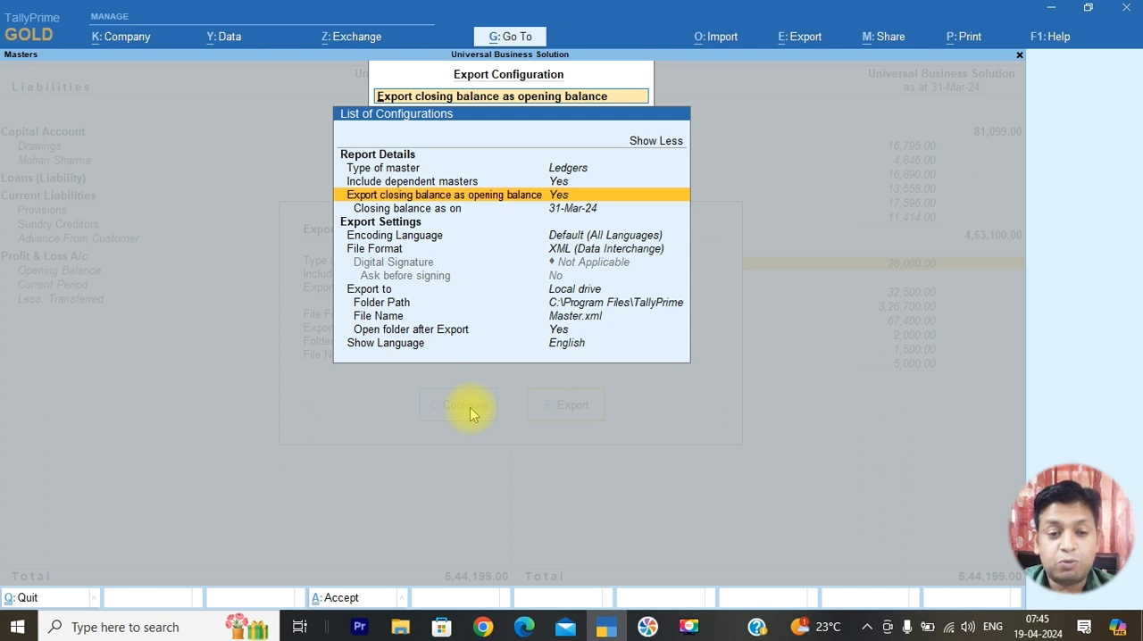
pyautogui.press('Down')
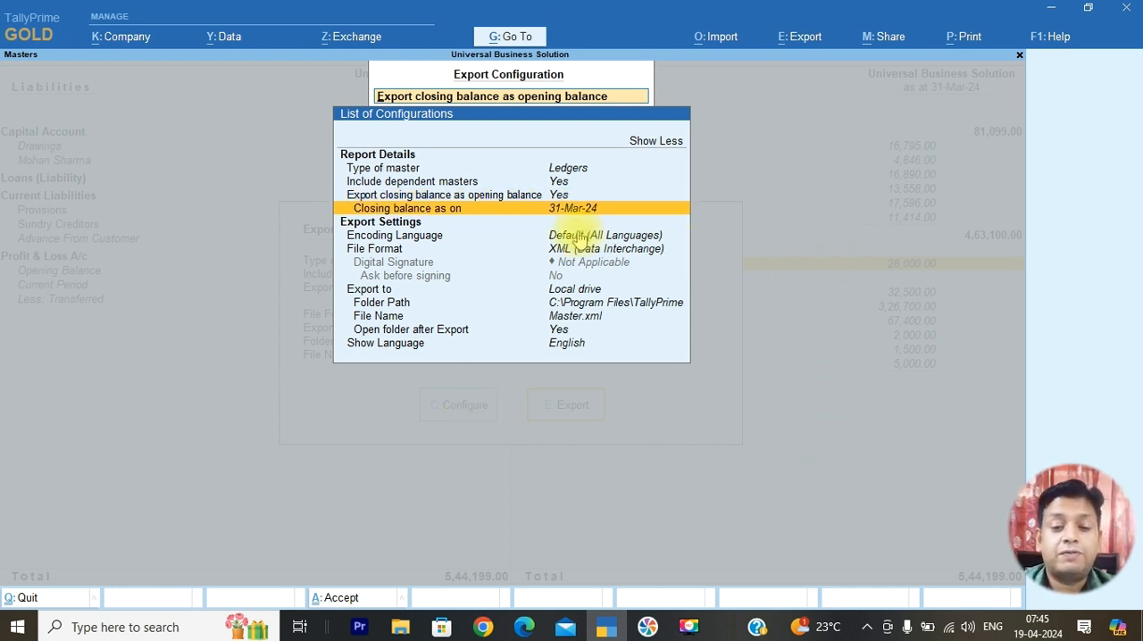
pyautogui.click(597, 218)
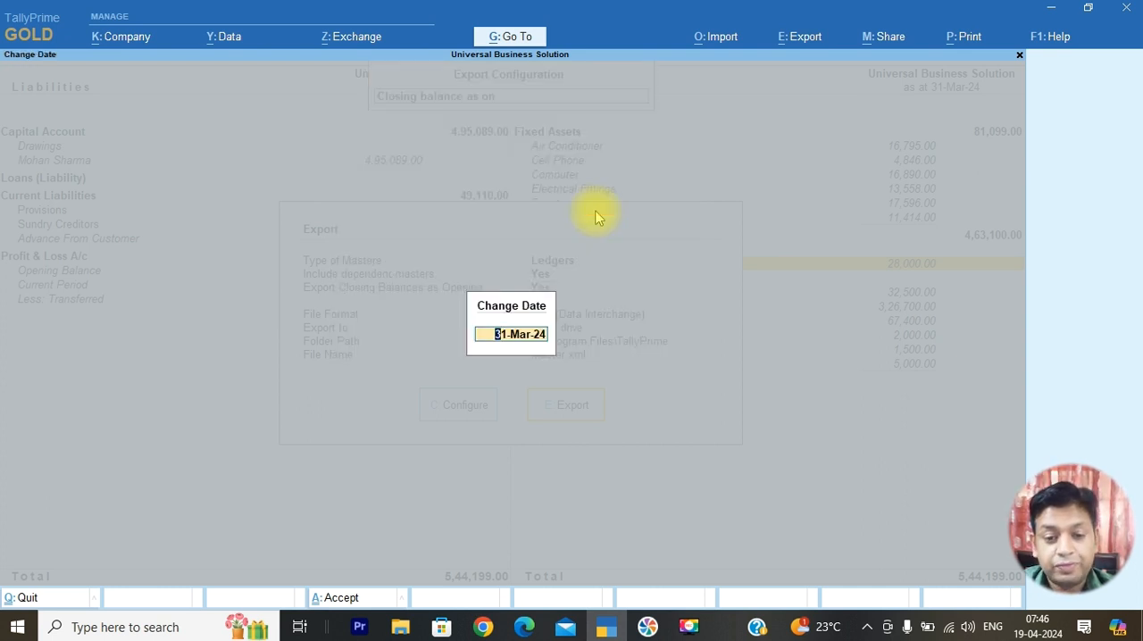
pyautogui.press('Return')
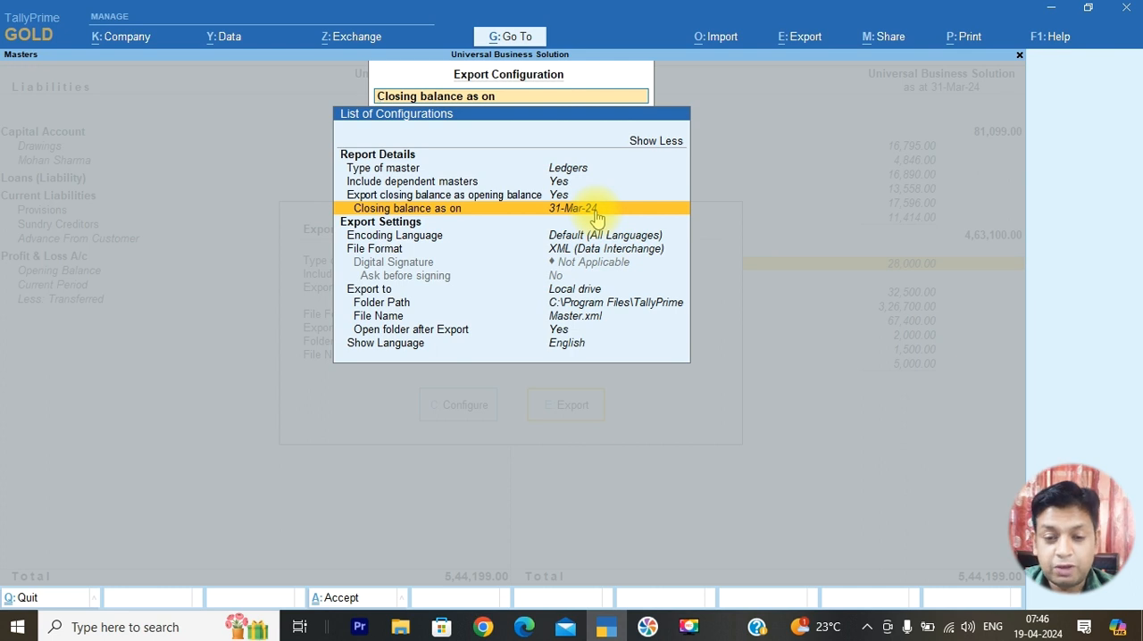
# Choose XML (Data Interchange) as the file format for the ledger export
pyautogui.press('Down')
pyautogui.press('Down')
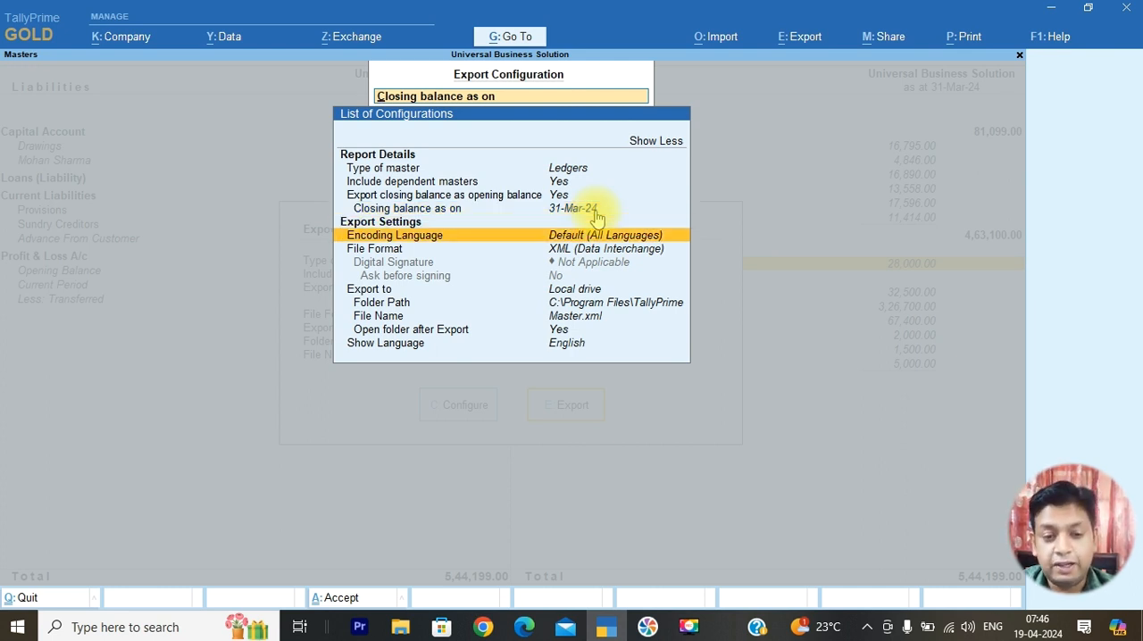
pyautogui.press('Down')
pyautogui.press('Return')
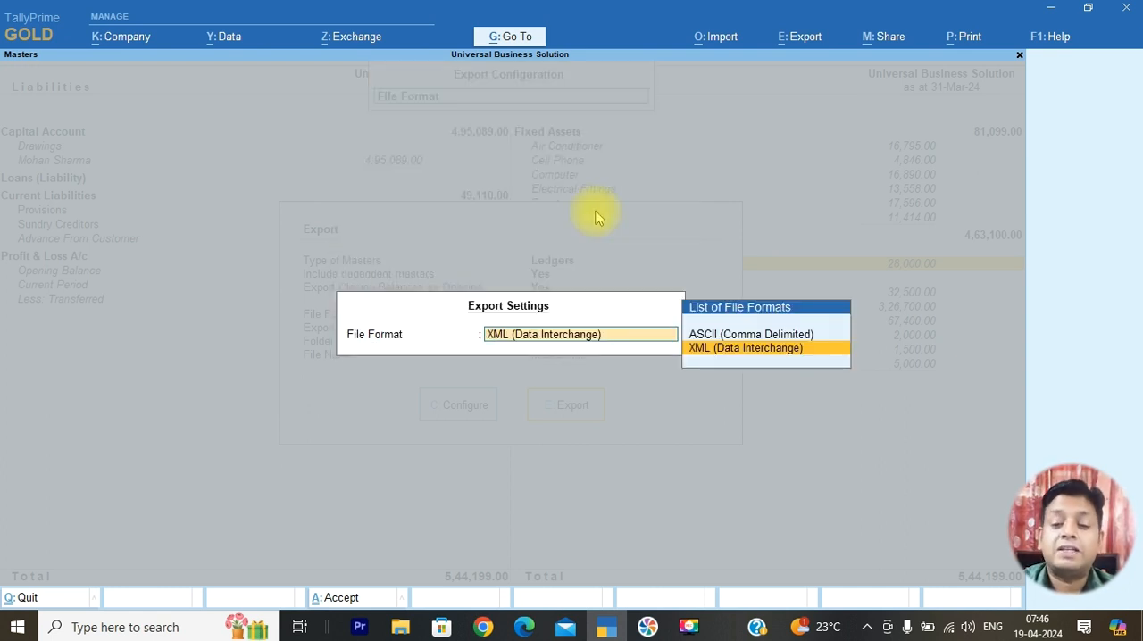
pyautogui.press('Return')
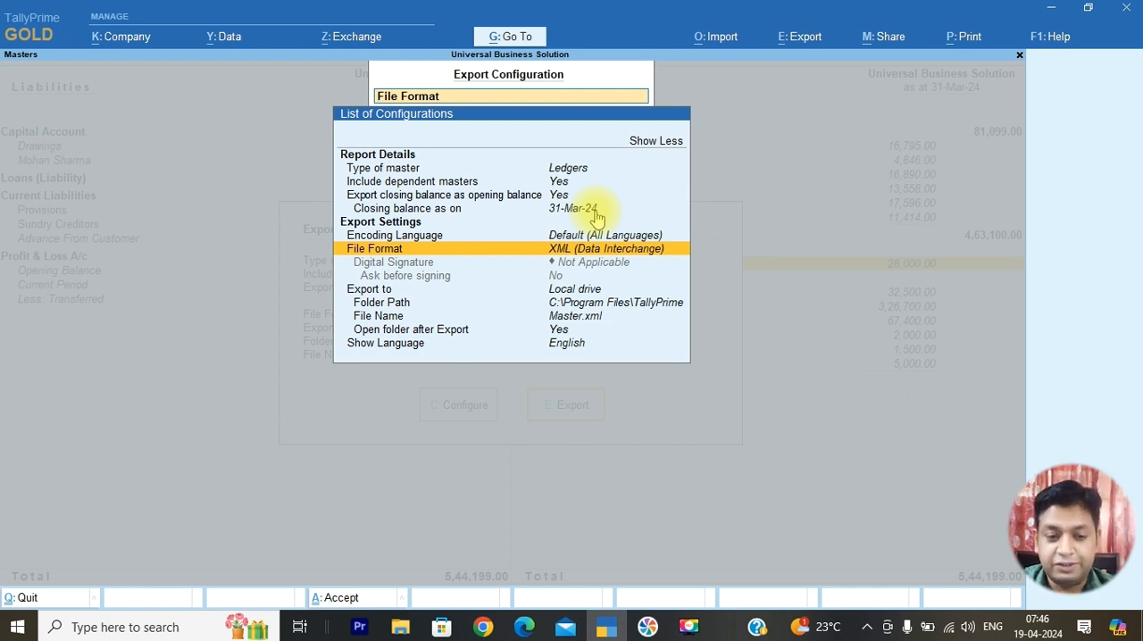
# Review the digital signature, destination, folder path and file name settings, and leave Open folder after Export set to Yes
pyautogui.press('Down')
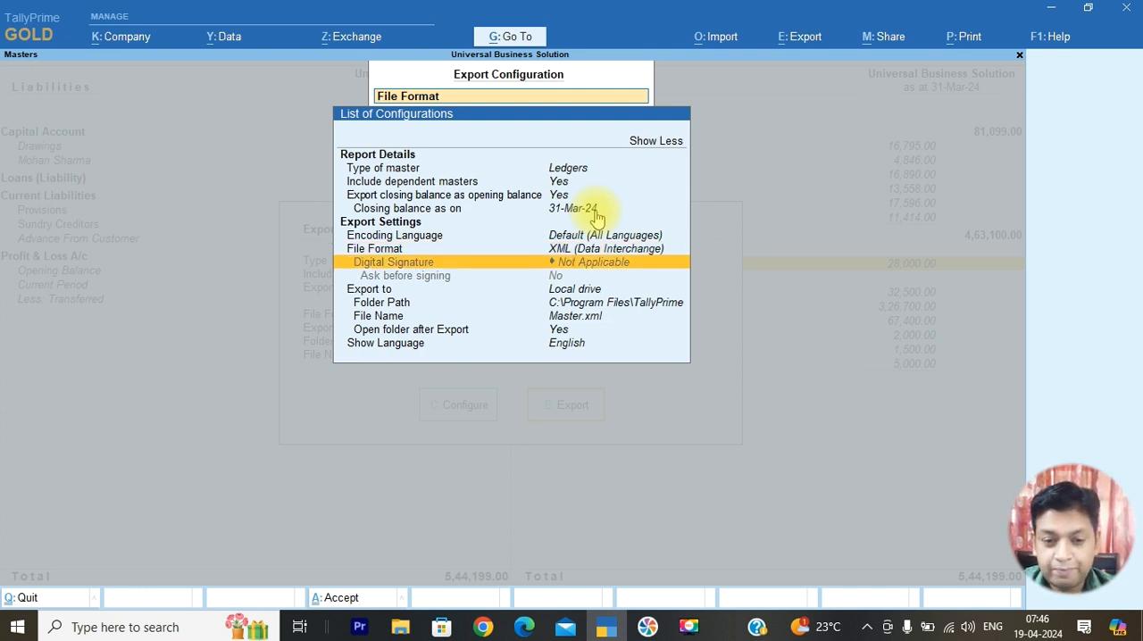
pyautogui.press('Down')
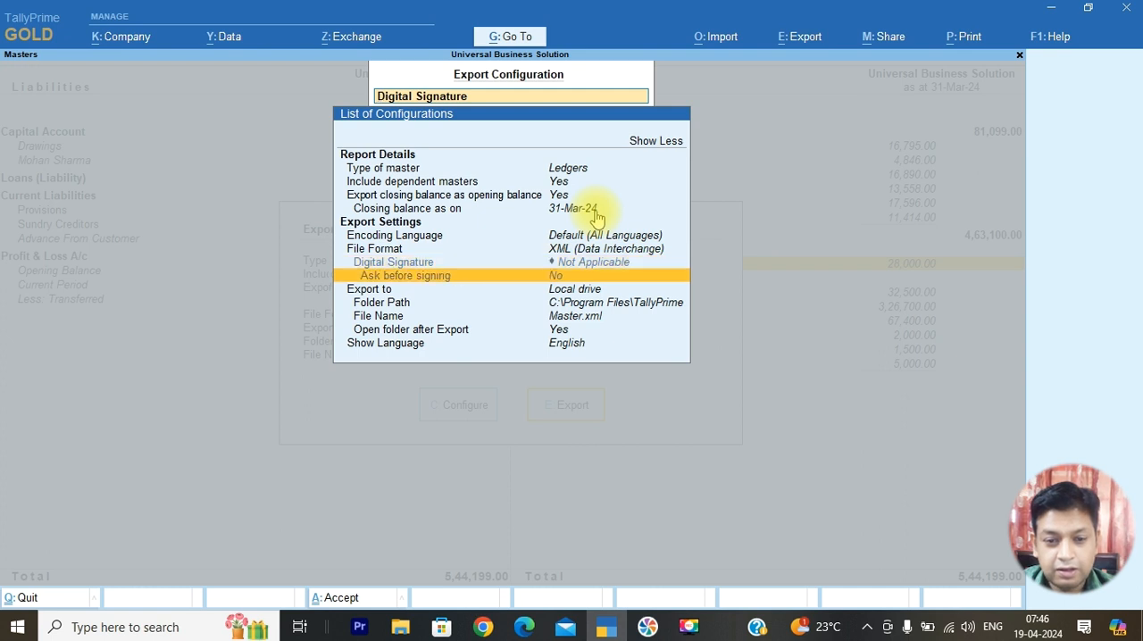
pyautogui.press('Down')
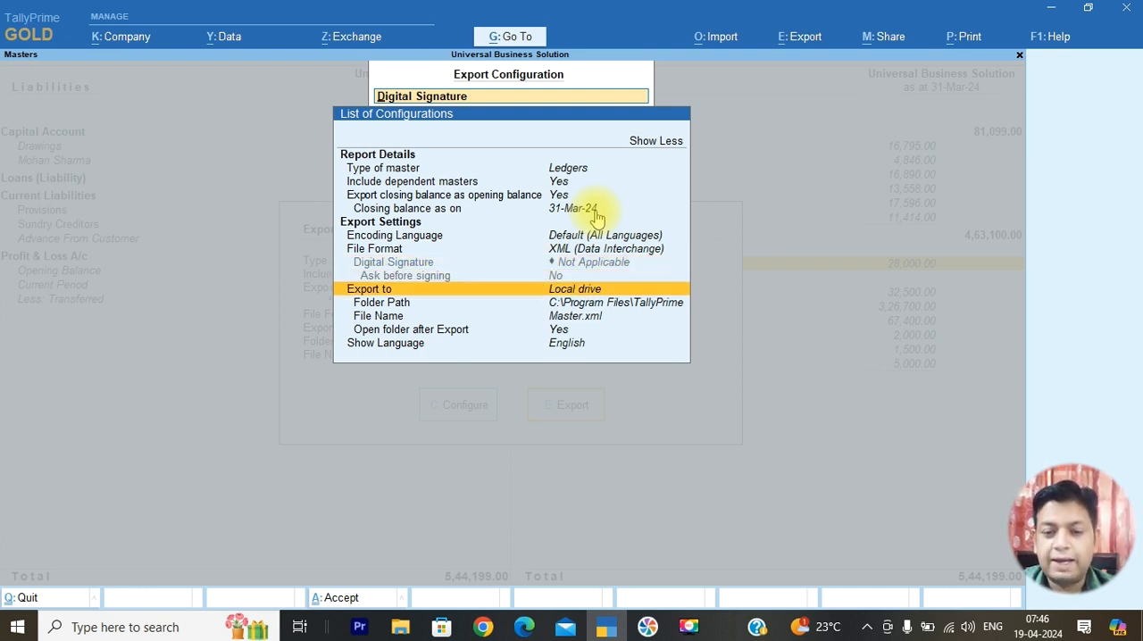
pyautogui.press('Down')
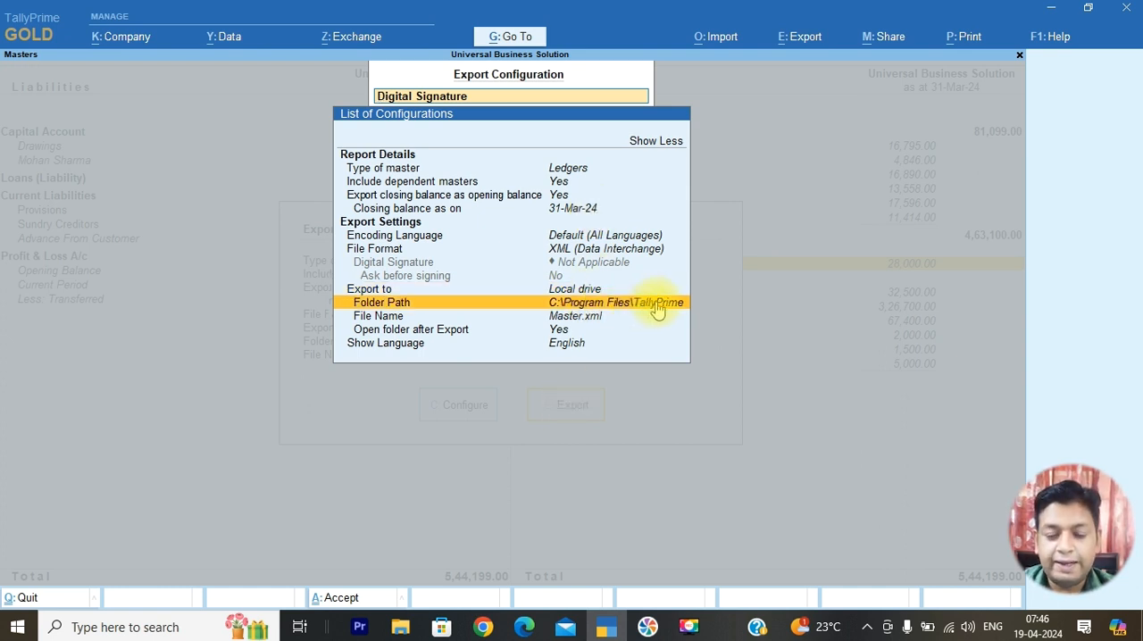
pyautogui.click(576, 319)
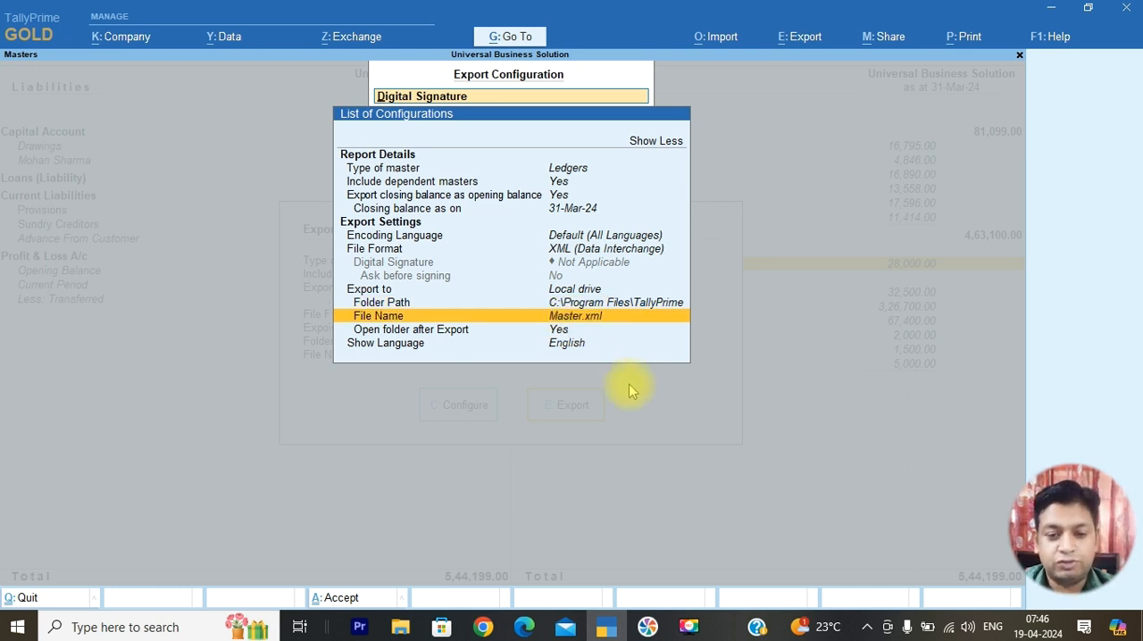
pyautogui.press('Down')
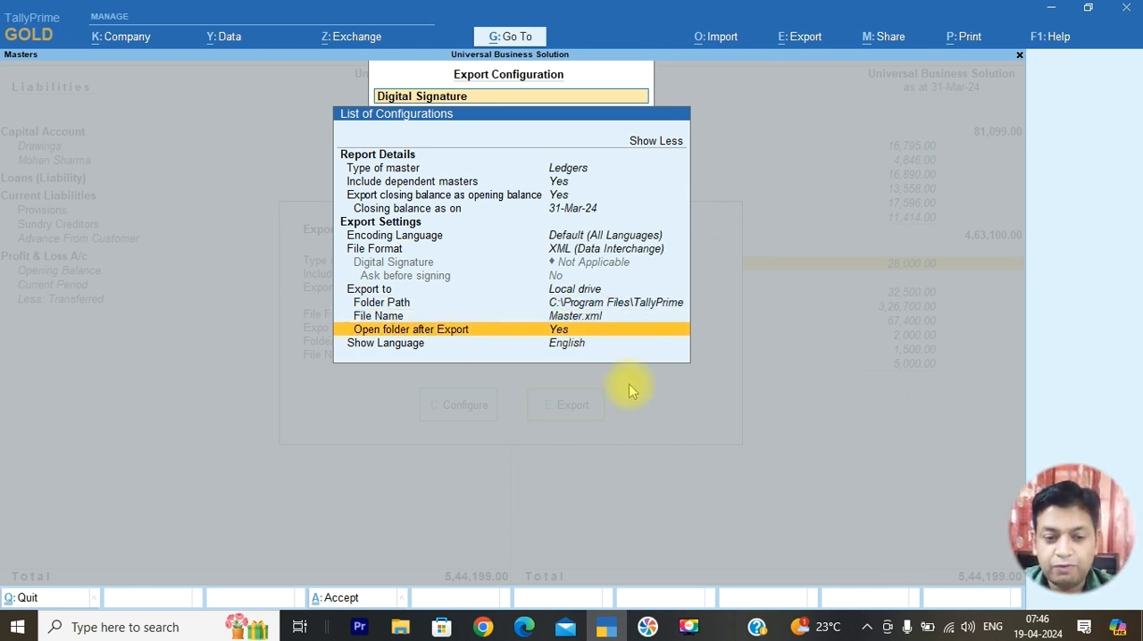
pyautogui.press('Return')
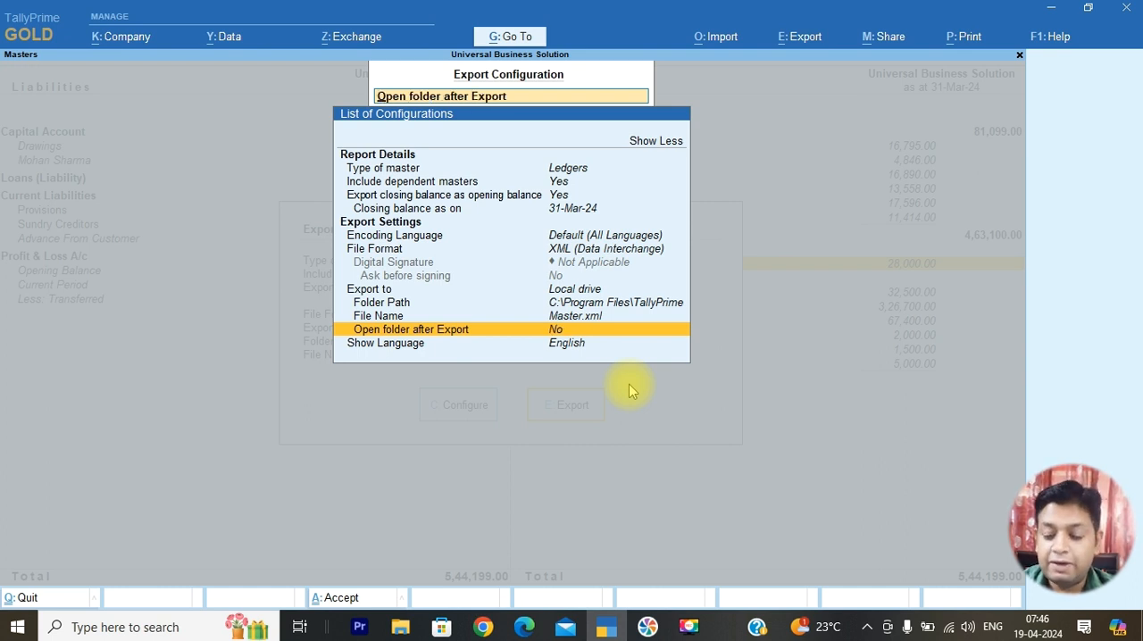
pyautogui.press('Return')
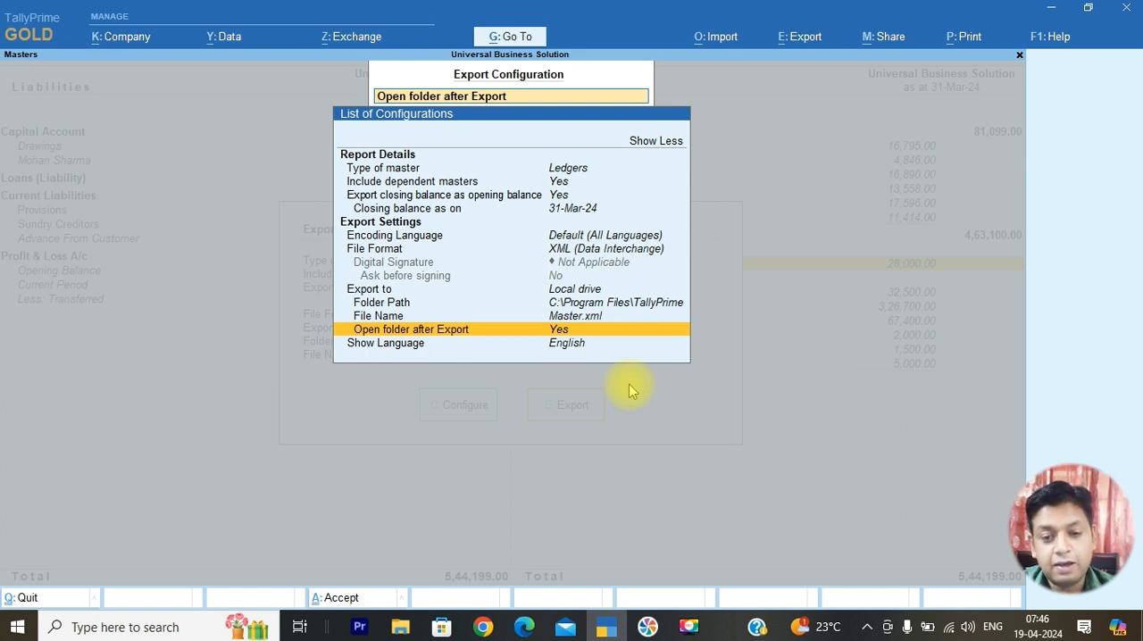
# Export the configured ledger masters as Master.xml and select the exported Master file in the TallyPrime folder
pyautogui.hotkey('ctrl', 'a')
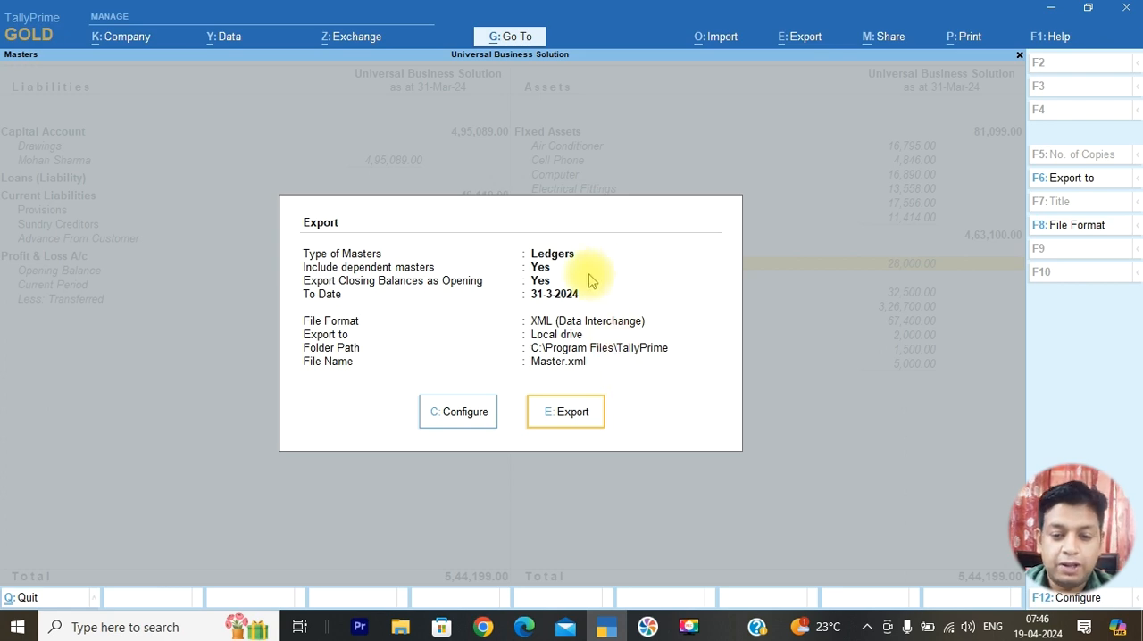
pyautogui.click(571, 417)
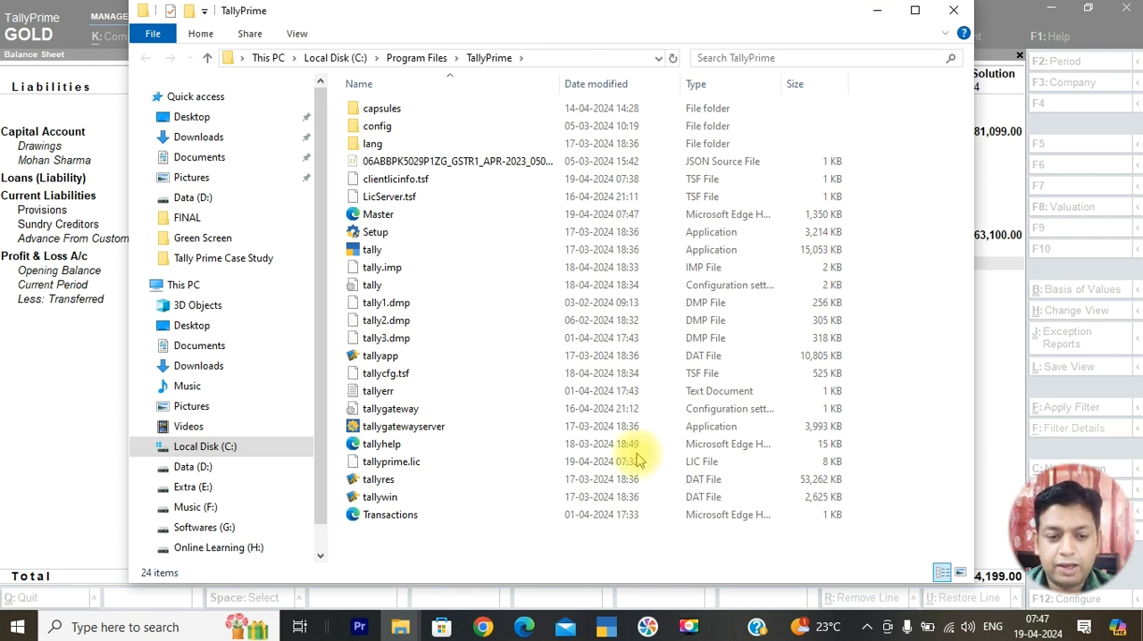
pyautogui.click(384, 217)
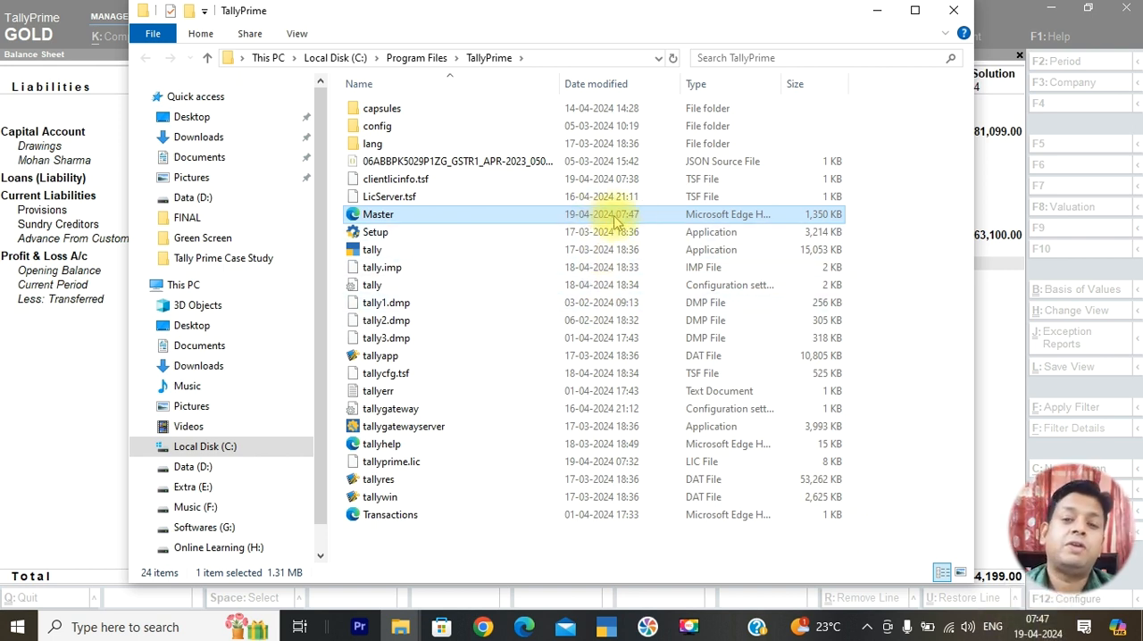
# Close the export folder and the Balance Sheet, and start a new company with company and mailing name UBS - [2024-2025]
pyautogui.click(961, 15)
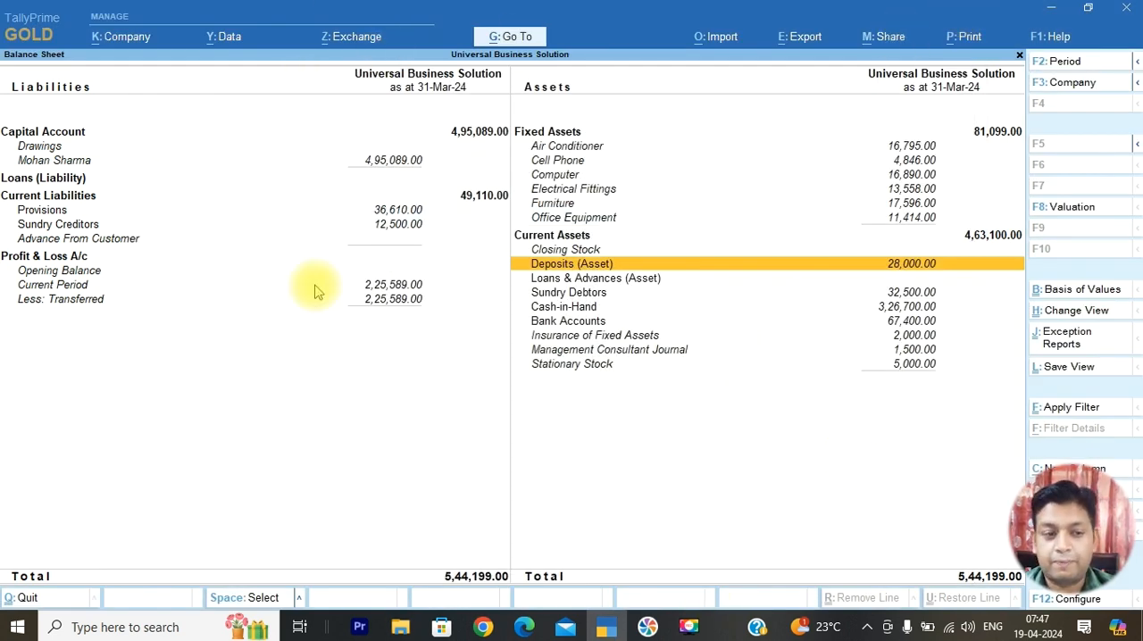
pyautogui.press('Escape')
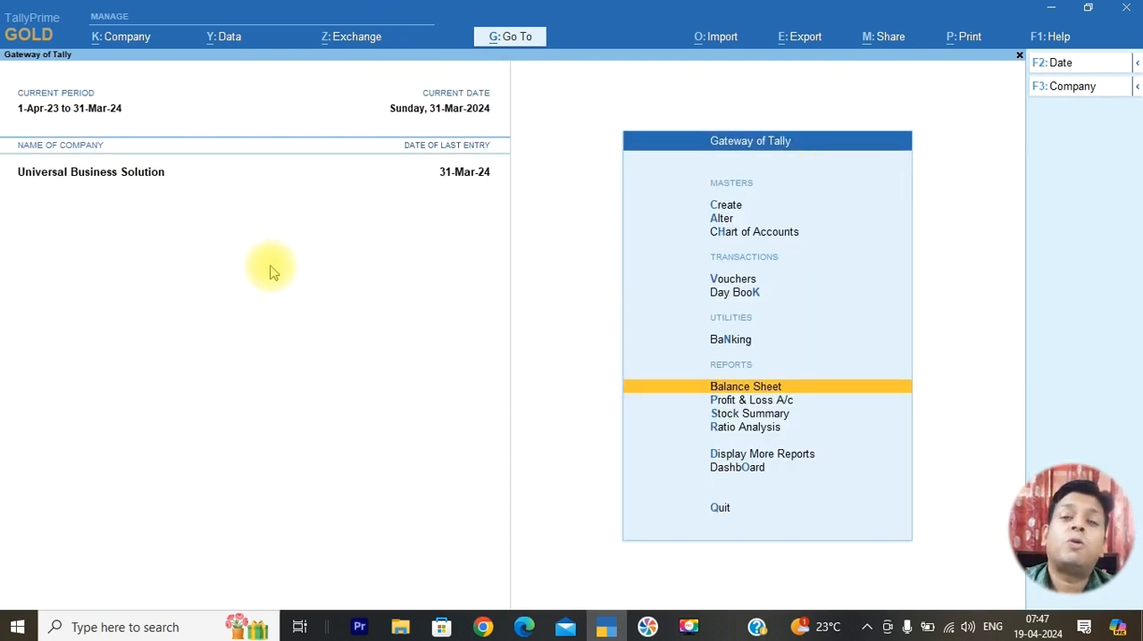
pyautogui.click(1062, 93)
pyautogui.press('Up')
pyautogui.press('Up')
pyautogui.press('Up')
pyautogui.press('Up')
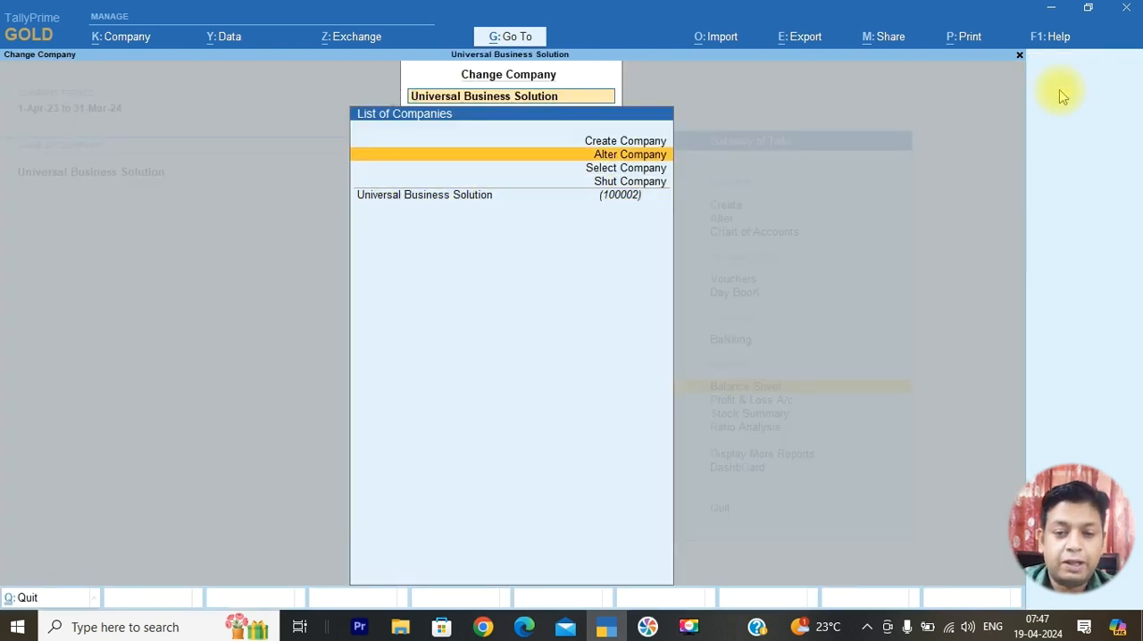
pyautogui.press('Return')
pyautogui.write('UBS')
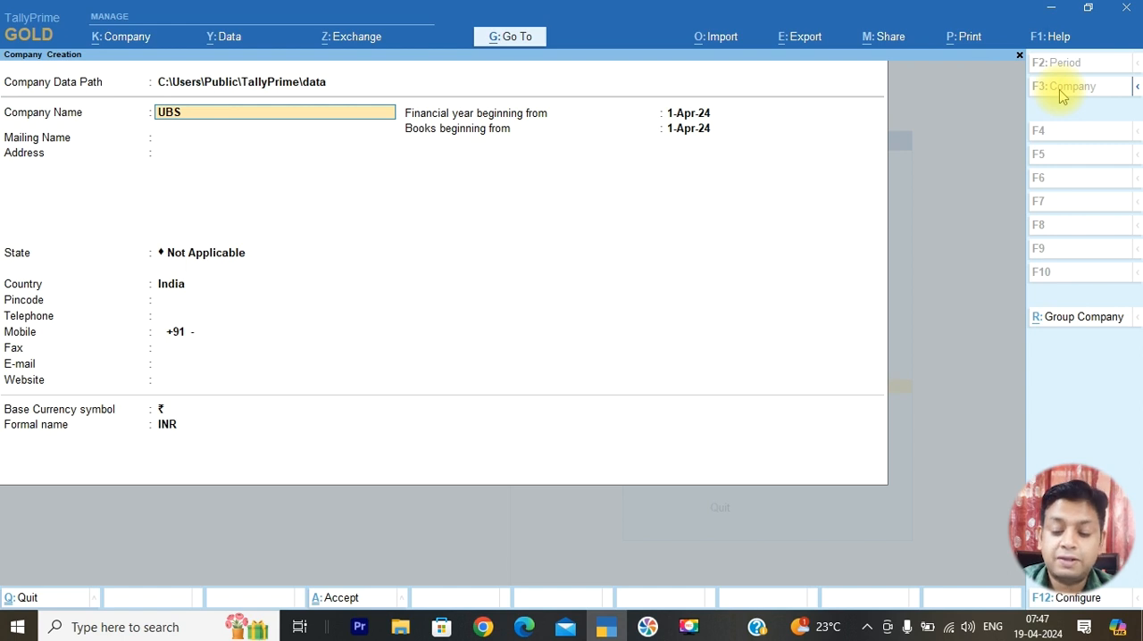
pyautogui.write(' - [2024-')
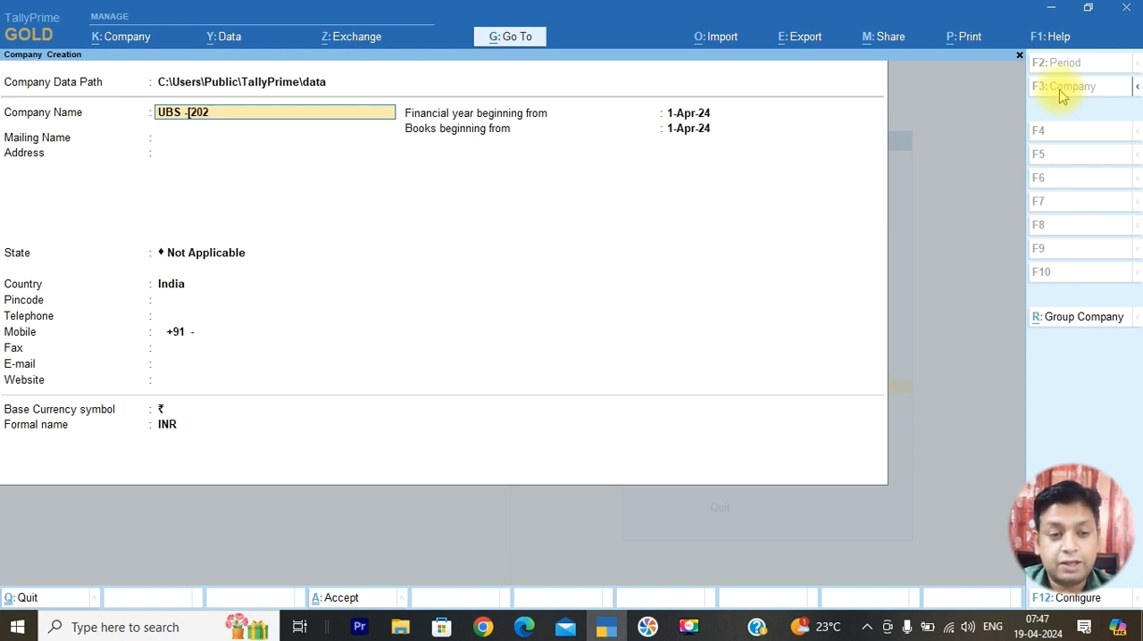
pyautogui.write('2025')
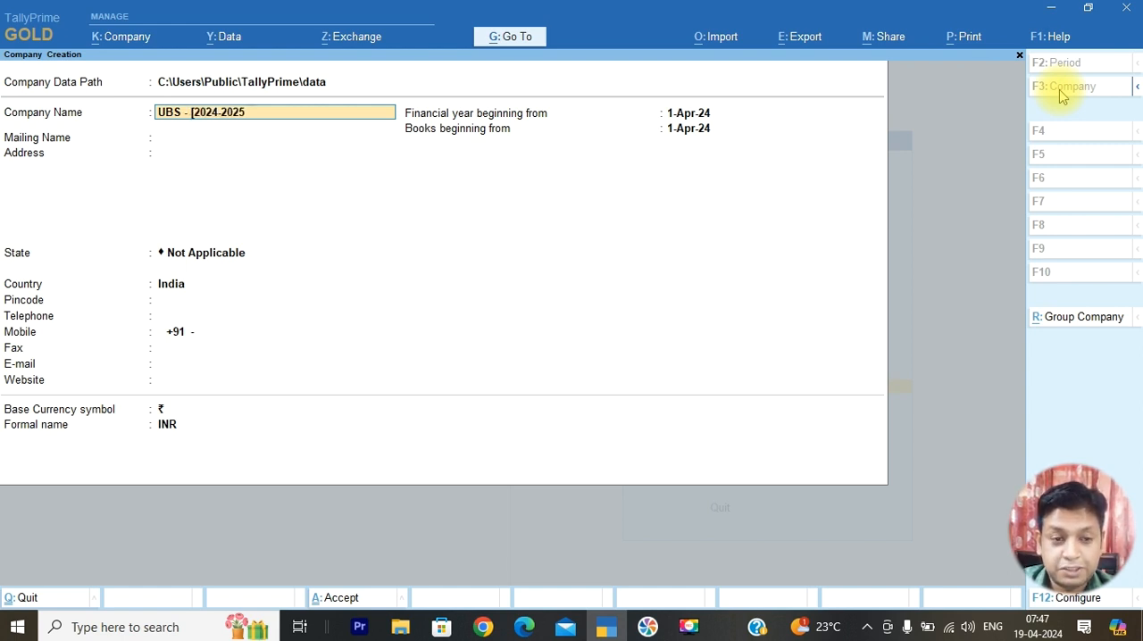
pyautogui.write(']')
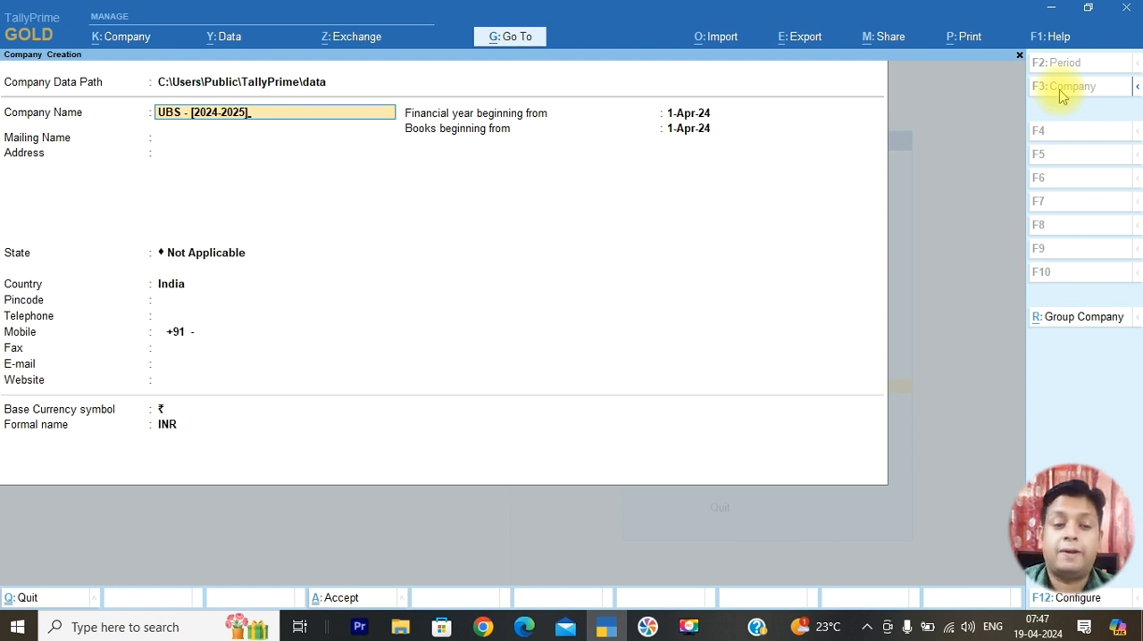
pyautogui.press('Return')
pyautogui.press('Return')
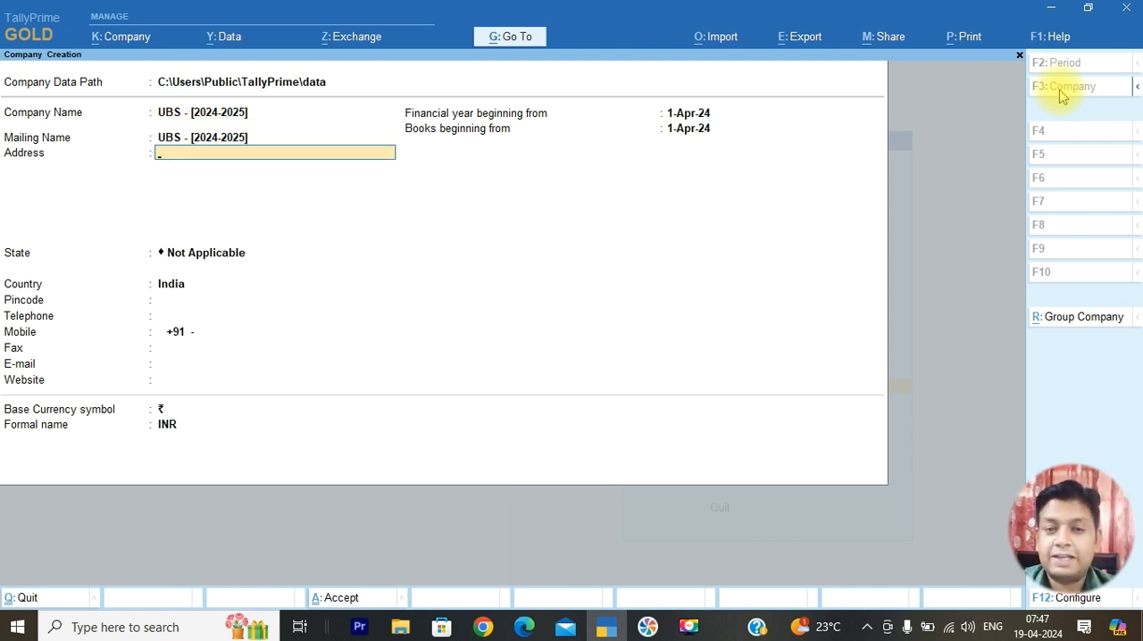
# Enter Great Solutions as the company's address and choose India as the country and Haryana as the state
pyautogui.write('Great S')
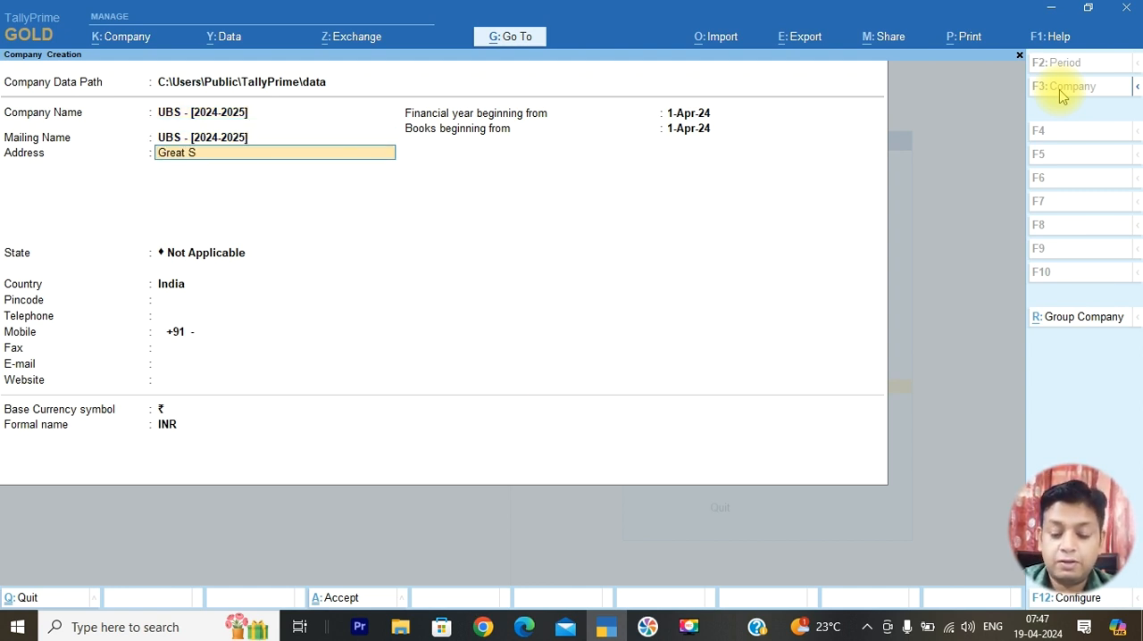
pyautogui.write('olutions')
pyautogui.press('Return')
pyautogui.press('Return')
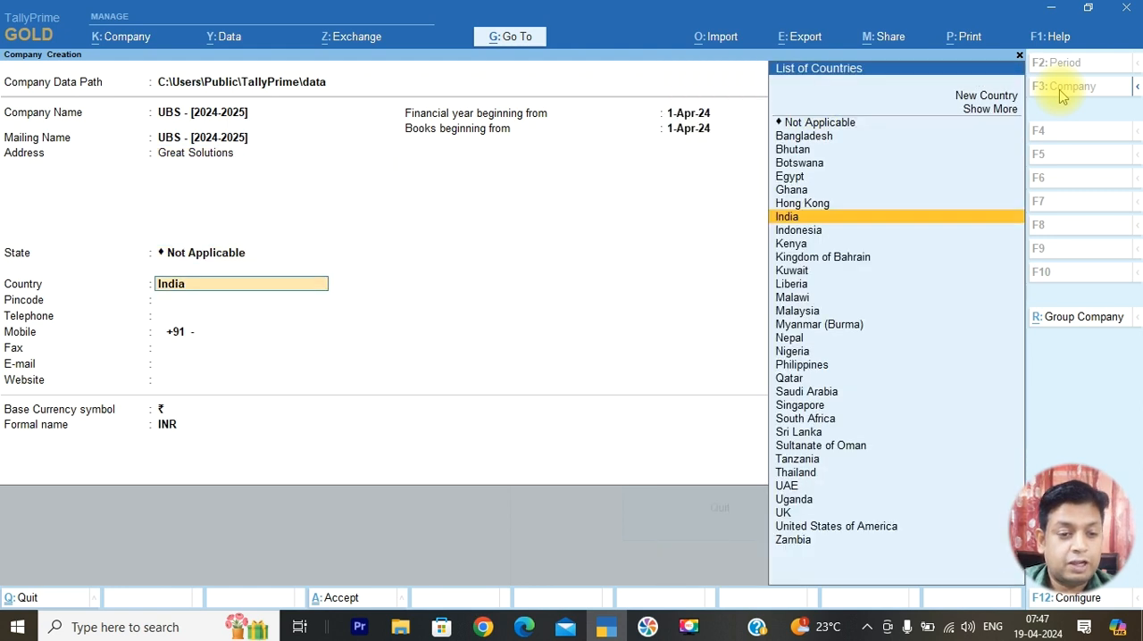
pyautogui.press('Return')
pyautogui.write('ha')
# Leave the contact fields empty, keep 1-Apr-24 as the financial year and books beginning dates, and save the new company
pyautogui.press('Return')
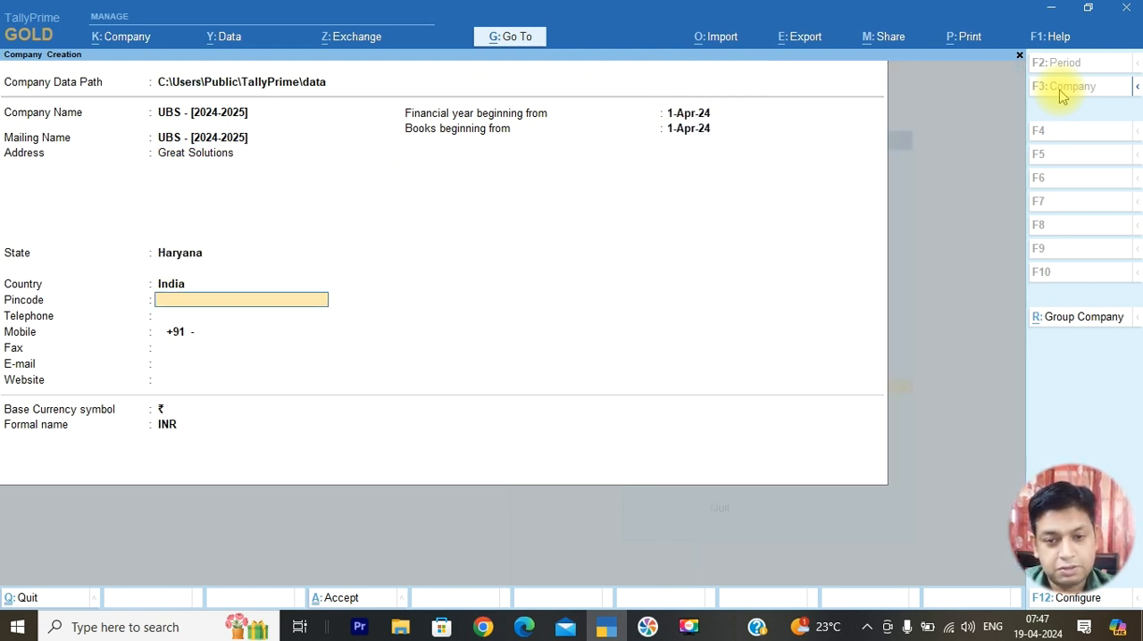
pyautogui.press('Return')
pyautogui.press('Return')
pyautogui.press('Return')
pyautogui.press('Return')
pyautogui.press('Return')
pyautogui.press('Return')
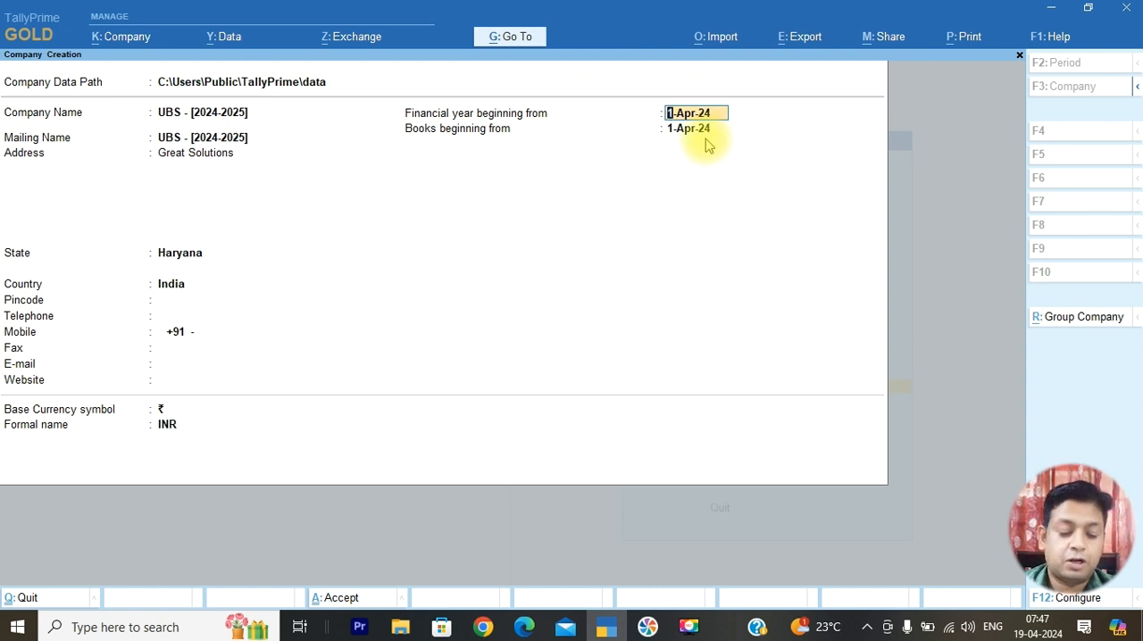
pyautogui.hotkey('ctrl', 'a')
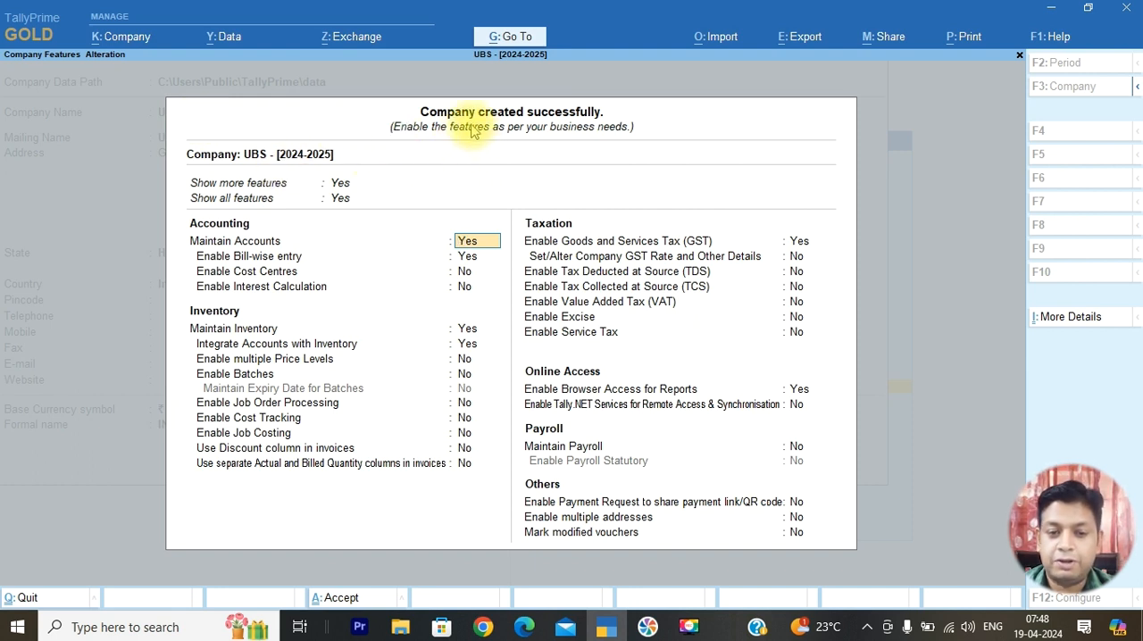
# Quit the company features screen and examine the new company's Balance Sheet
pyautogui.press('BackSpace')
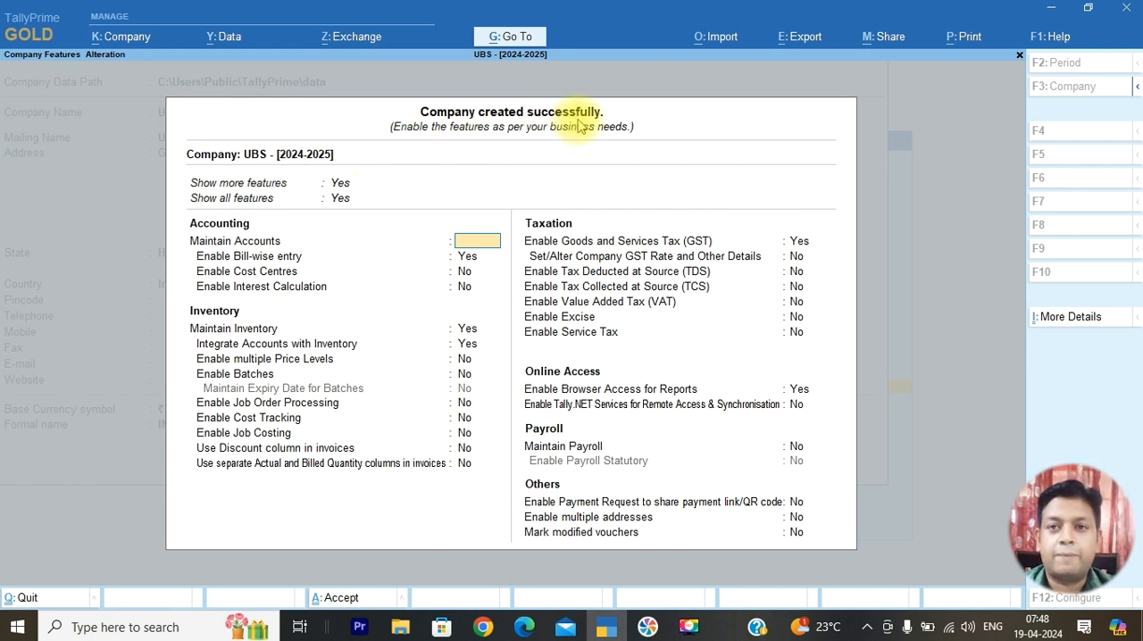
pyautogui.press('Escape')
pyautogui.press('y')
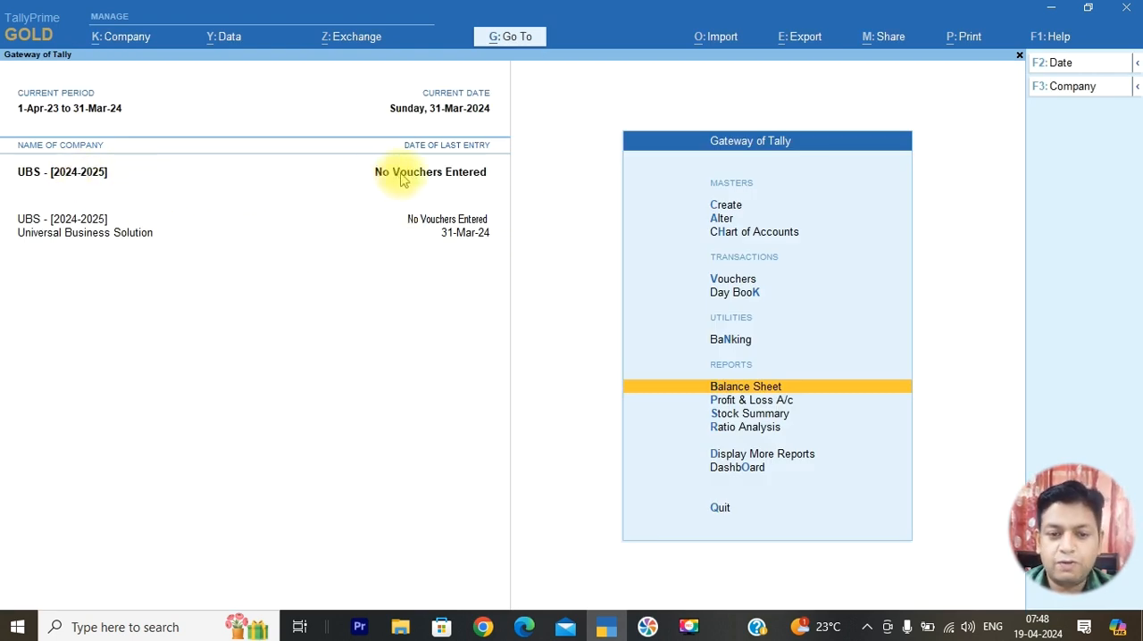
pyautogui.press('Return')
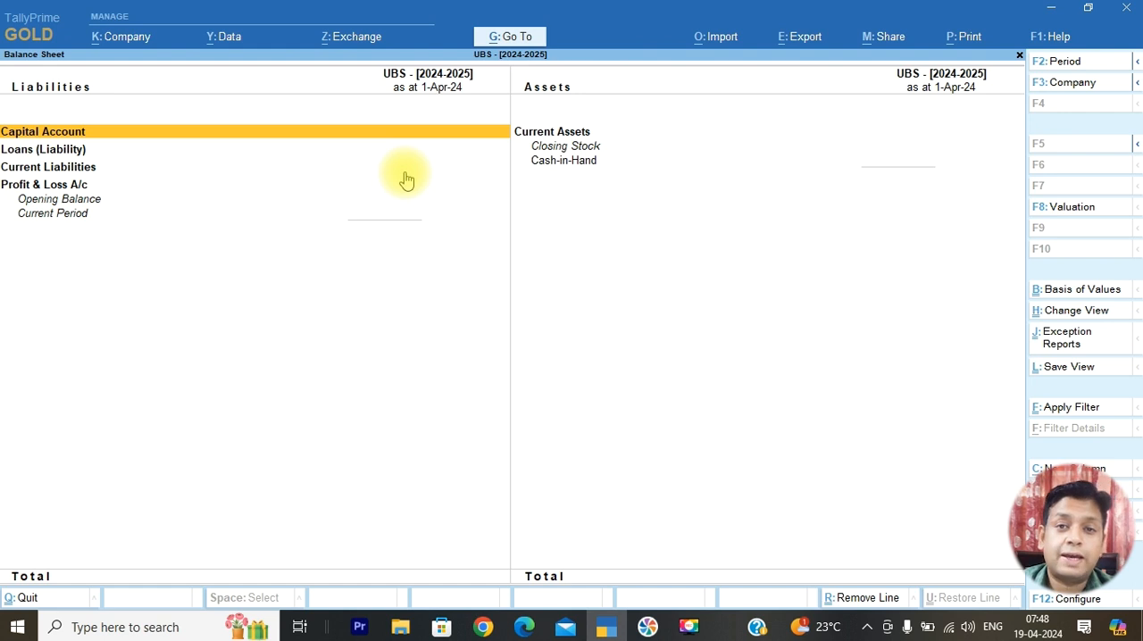
pyautogui.press('Escape')
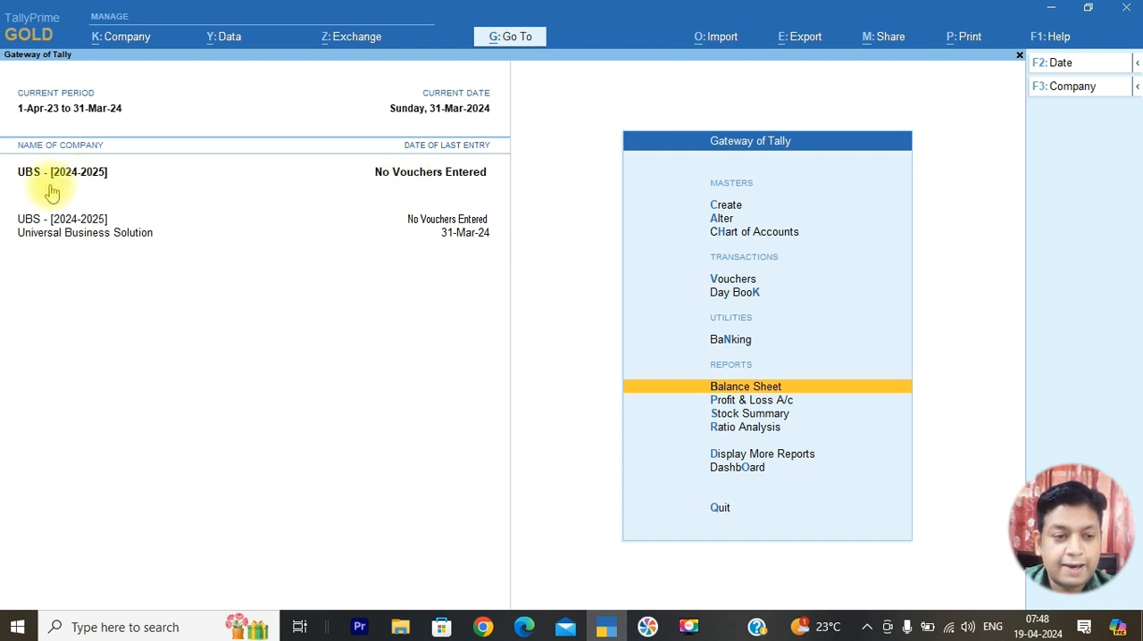
# Start a masters import in XML (Data Interchange) format from C:\Program Files\TallyPrime with Master.xml as the file to import
pyautogui.click(728, 44)
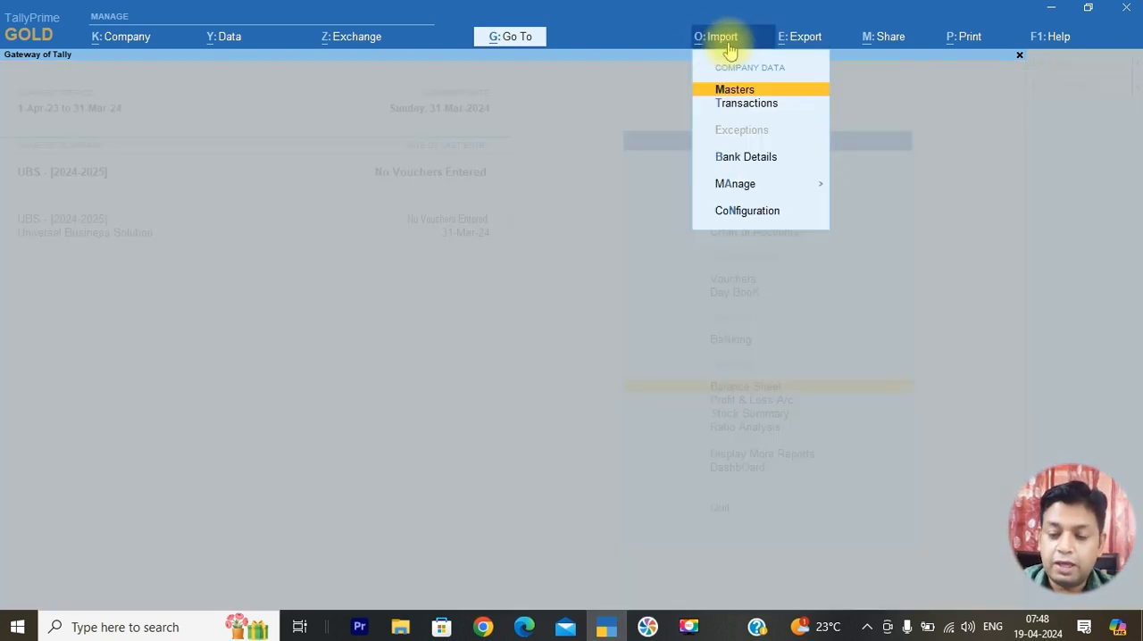
pyautogui.press('Return')
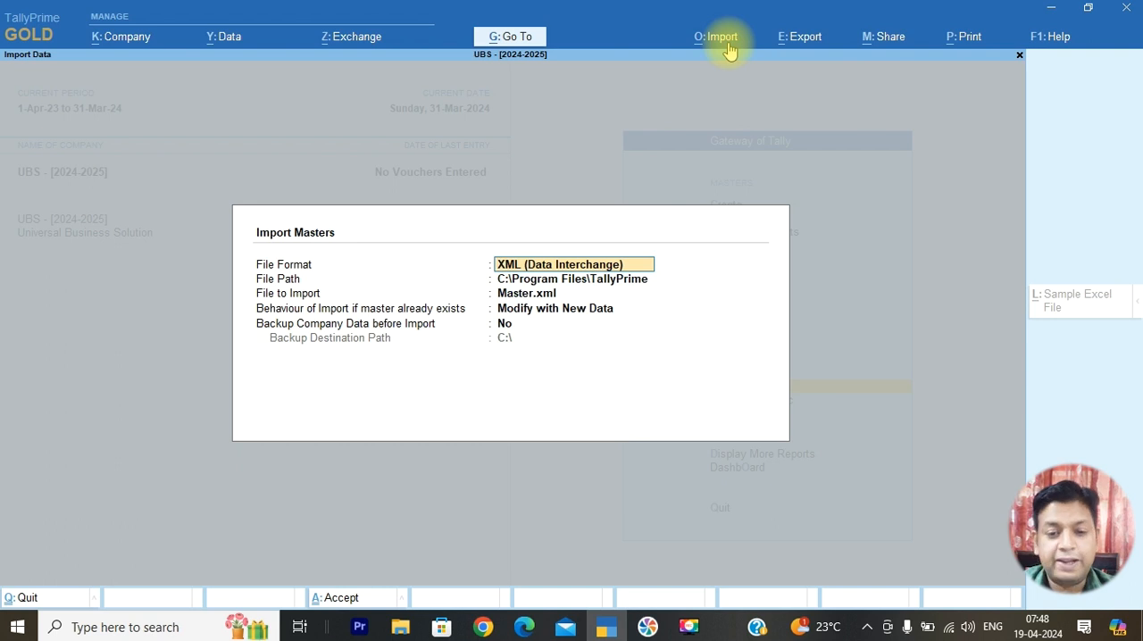
pyautogui.press('Return')
pyautogui.press('Return')
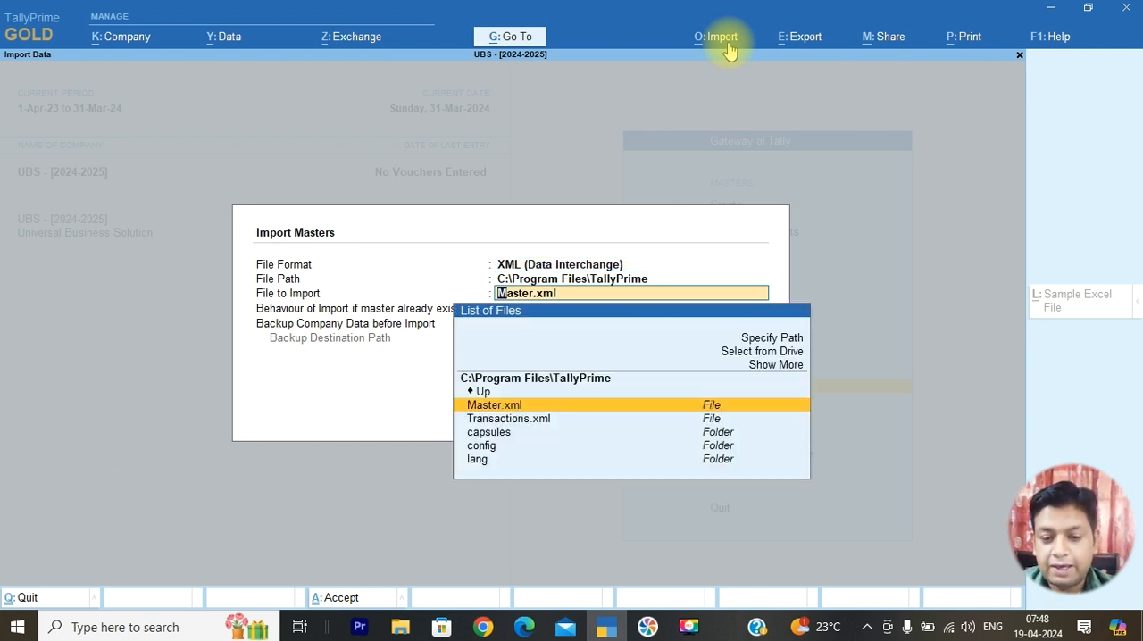
pyautogui.press('Down')
pyautogui.press('Down')
pyautogui.press('Down')
pyautogui.press('Up')
pyautogui.press('Up')
pyautogui.press('Up')
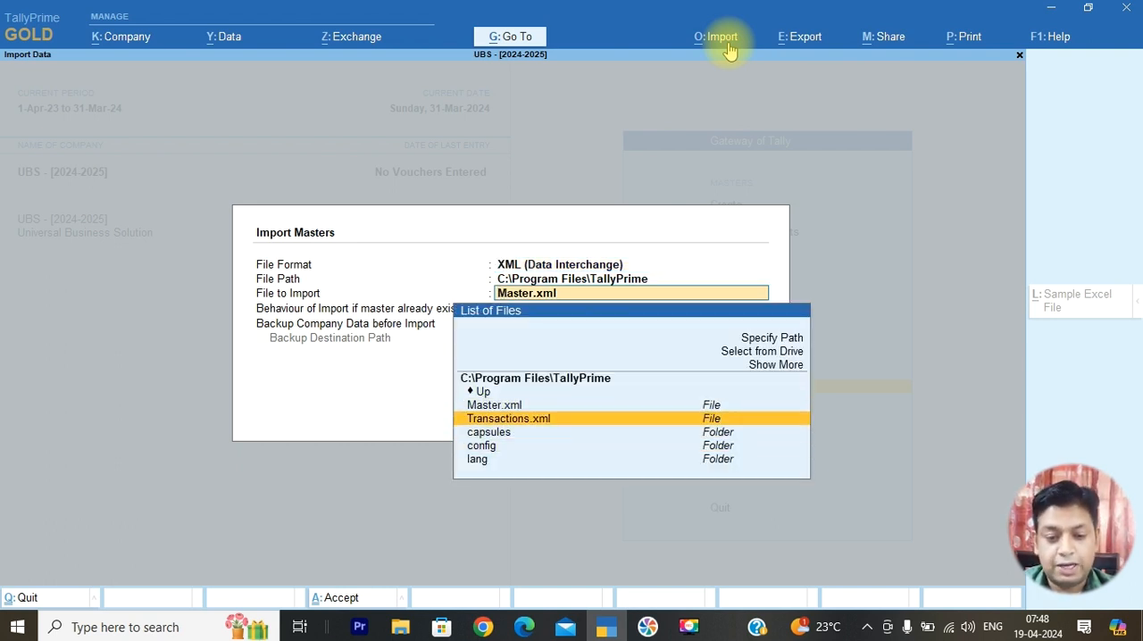
pyautogui.press('Return')
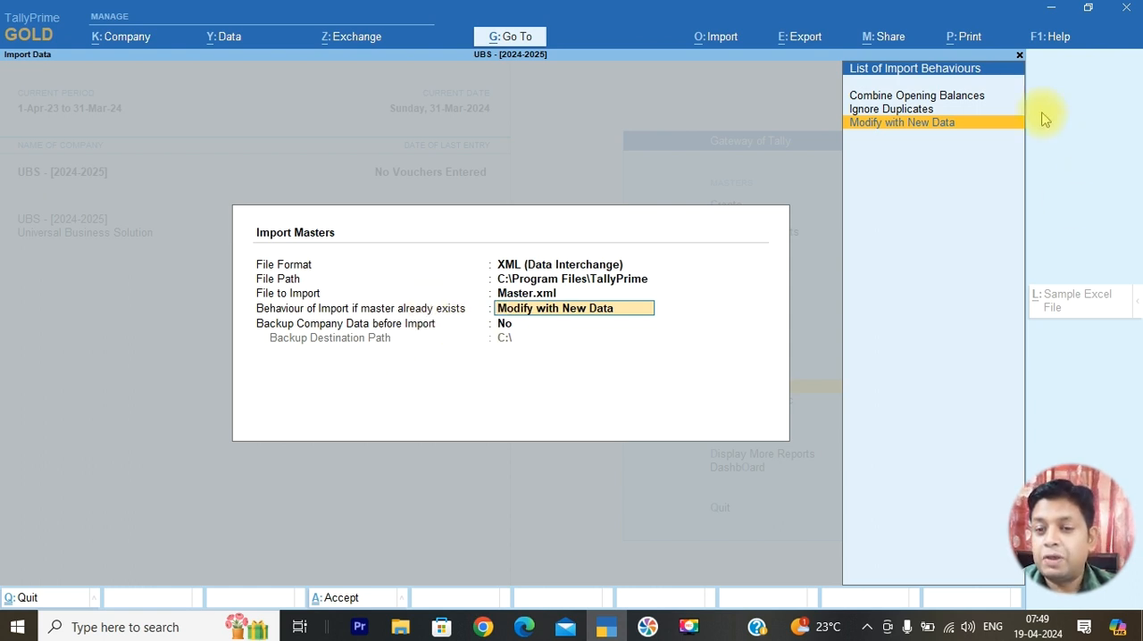
# Review the import behaviours Combine Opening Balances and Ignore Duplicates, and keep Modify with New Data for existing masters
pyautogui.click(977, 98)
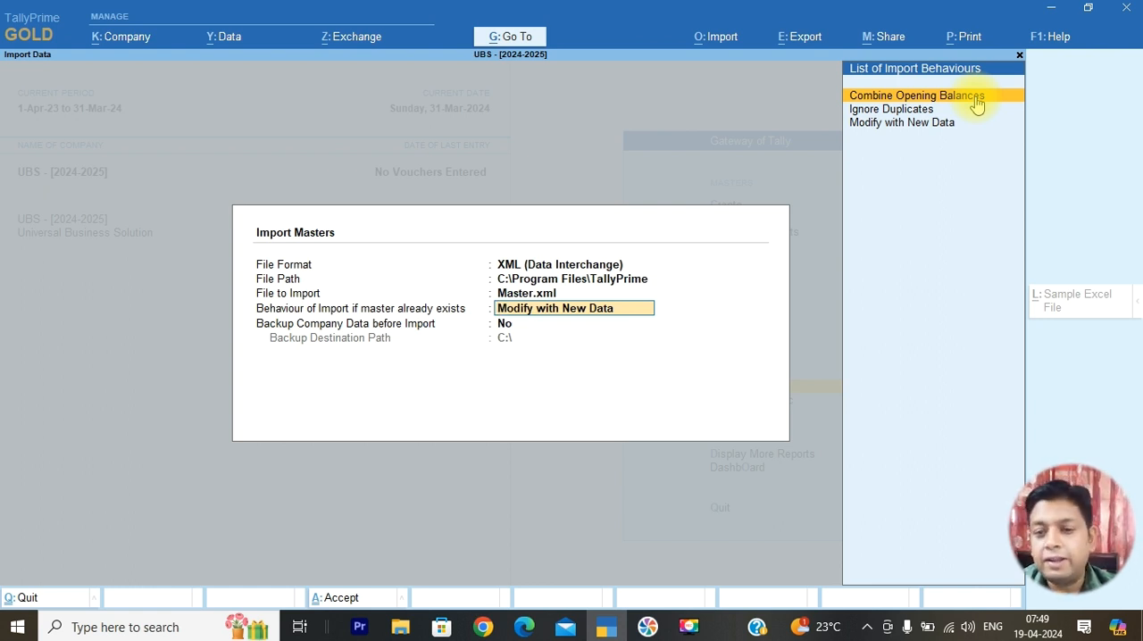
pyautogui.press('Down')
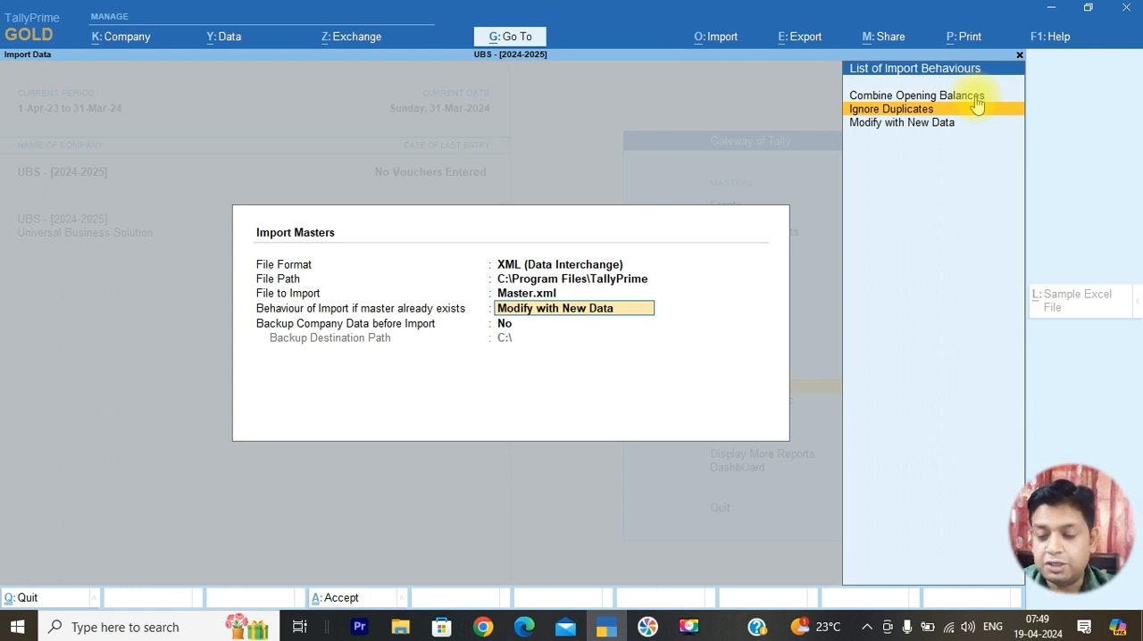
pyautogui.press('Down')
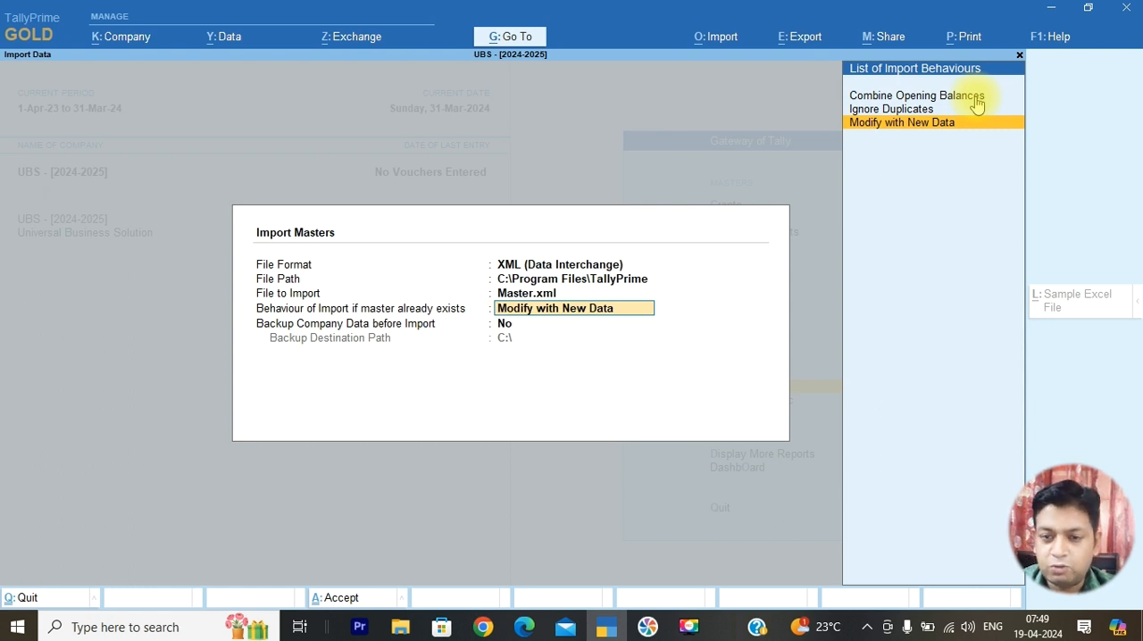
pyautogui.press('Return')
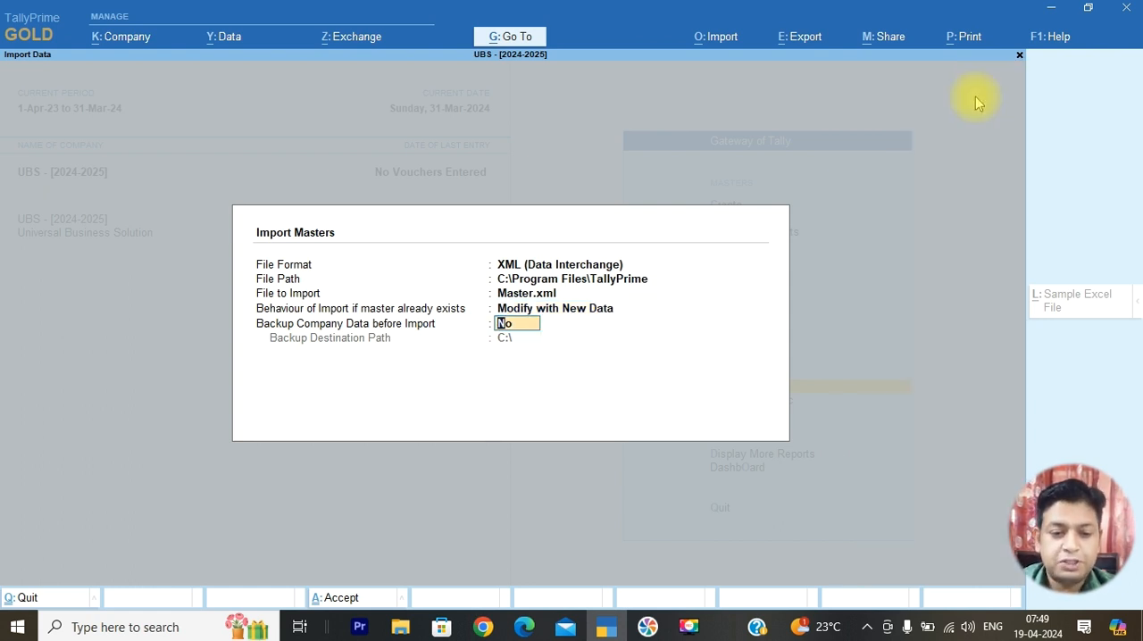
pyautogui.press('y')
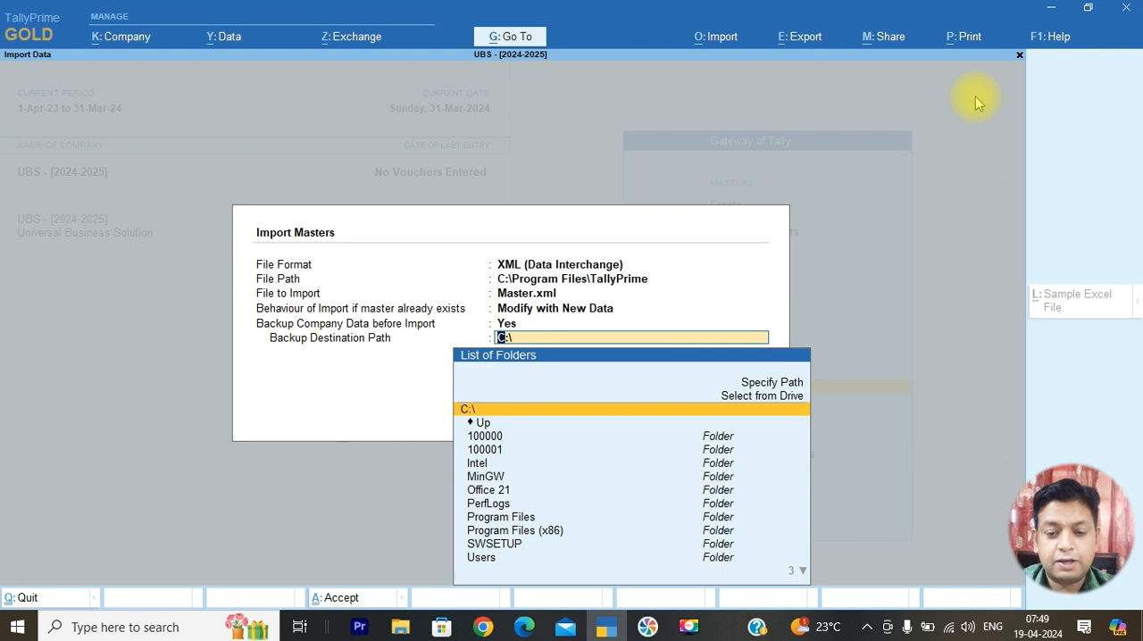
pyautogui.press('Up')
pyautogui.press('Up')
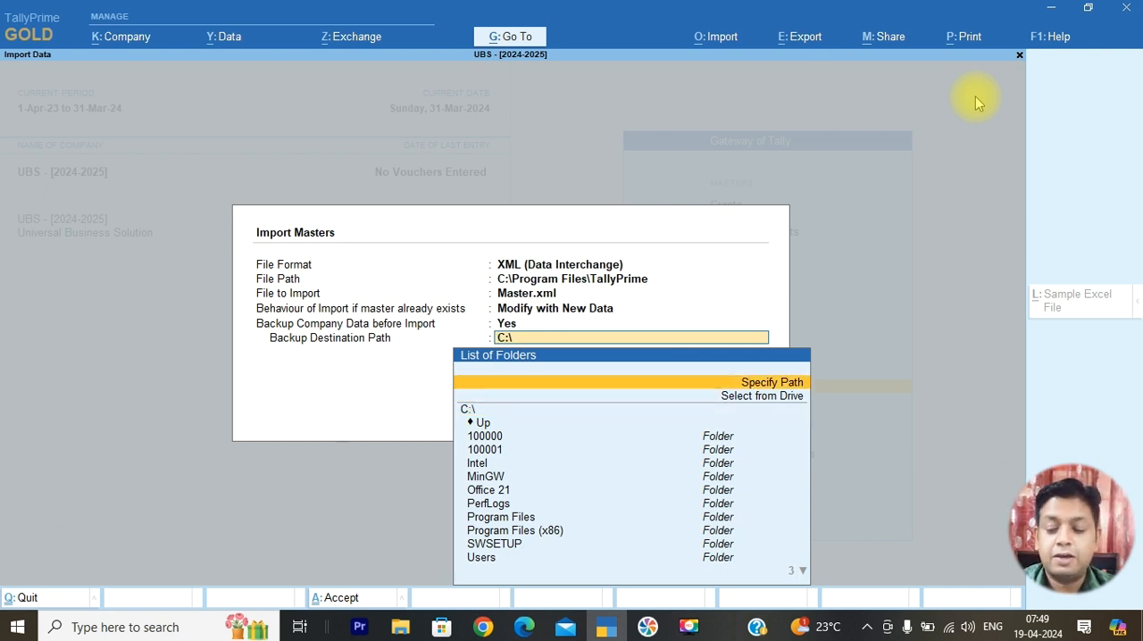
pyautogui.press('Return')
pyautogui.press('Escape')
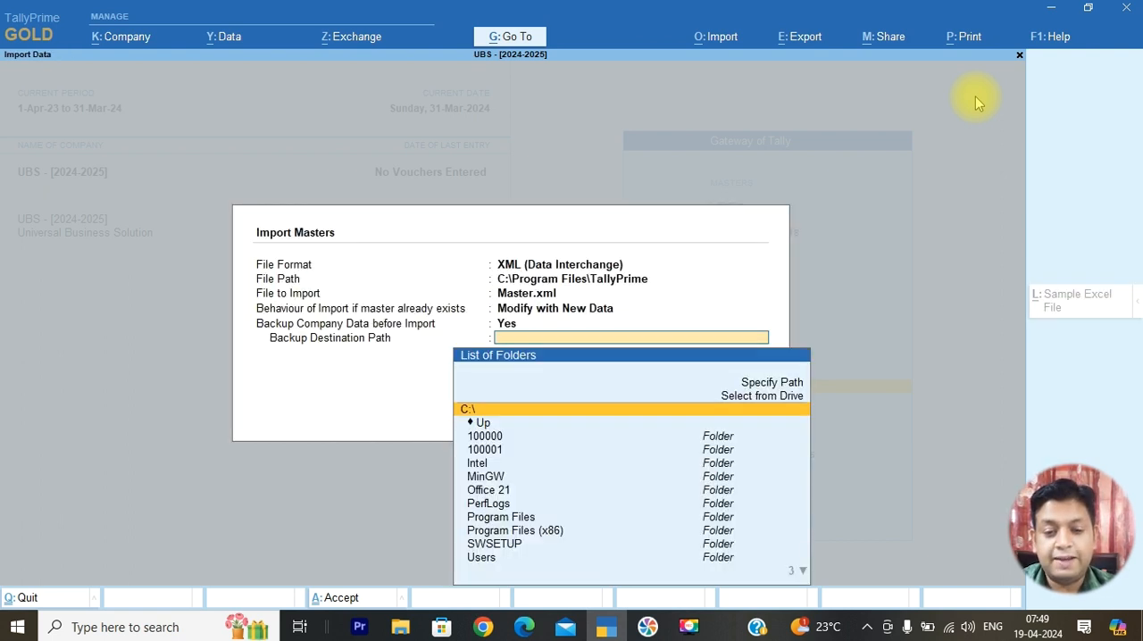
pyautogui.press('Up')
pyautogui.press('Return')
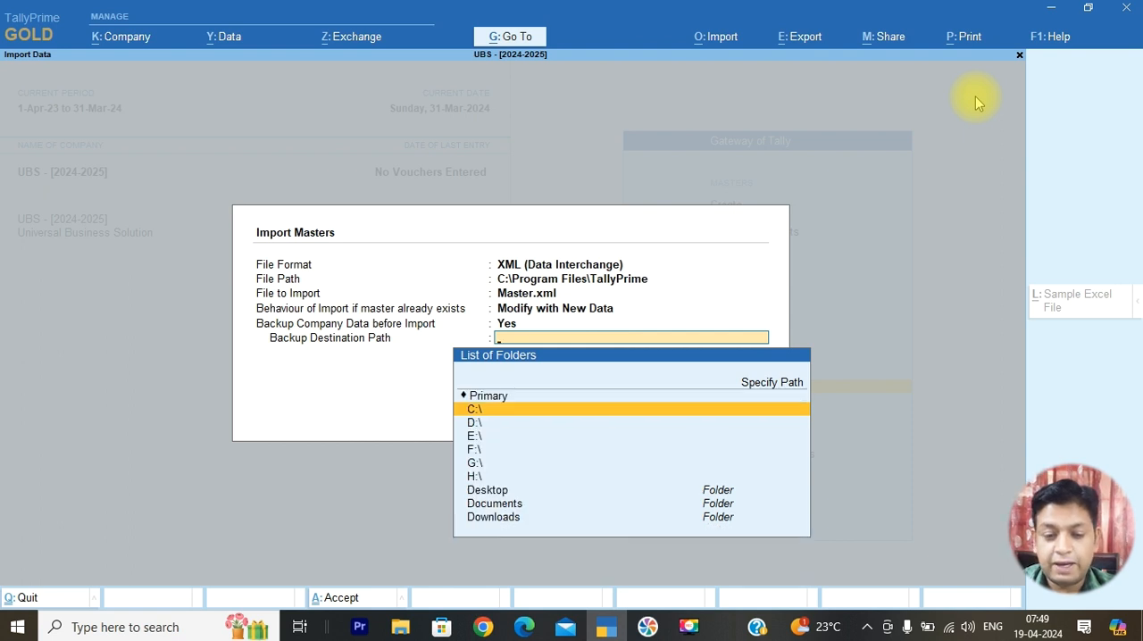
pyautogui.press('Up')
pyautogui.press('Up')
pyautogui.press('Escape')
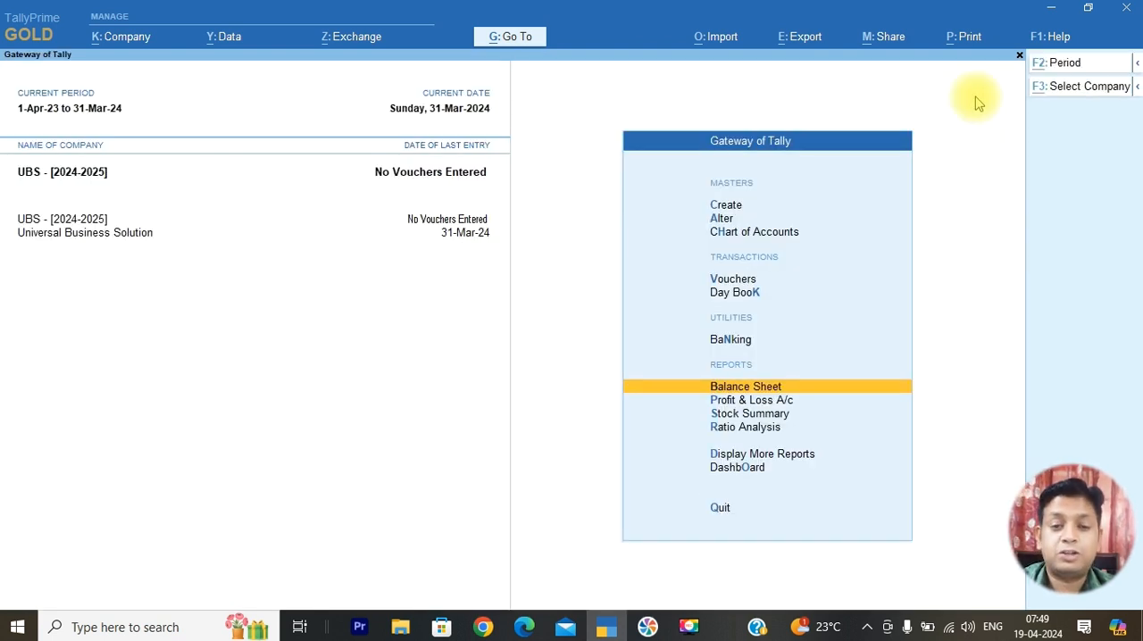
# Import the masters from Master.xml in XML (Data Interchange) format, using Modify with New Data and no backup before import
pyautogui.hotkey('alt', 'o')
pyautogui.press('Return')
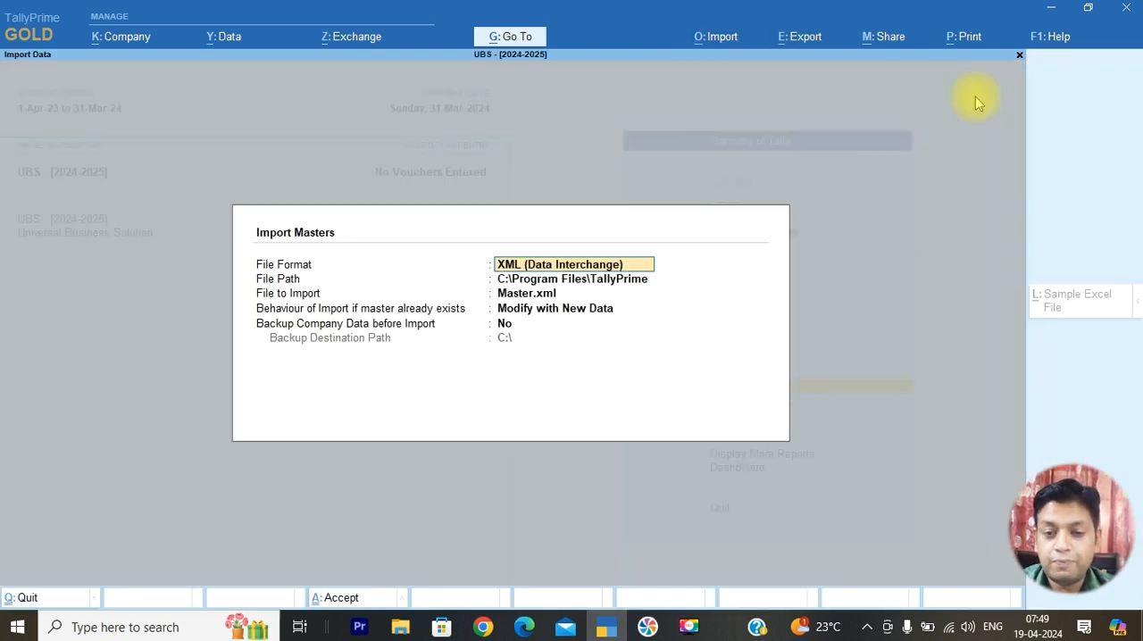
pyautogui.press('Return')
pyautogui.press('Return')
pyautogui.press('Return')
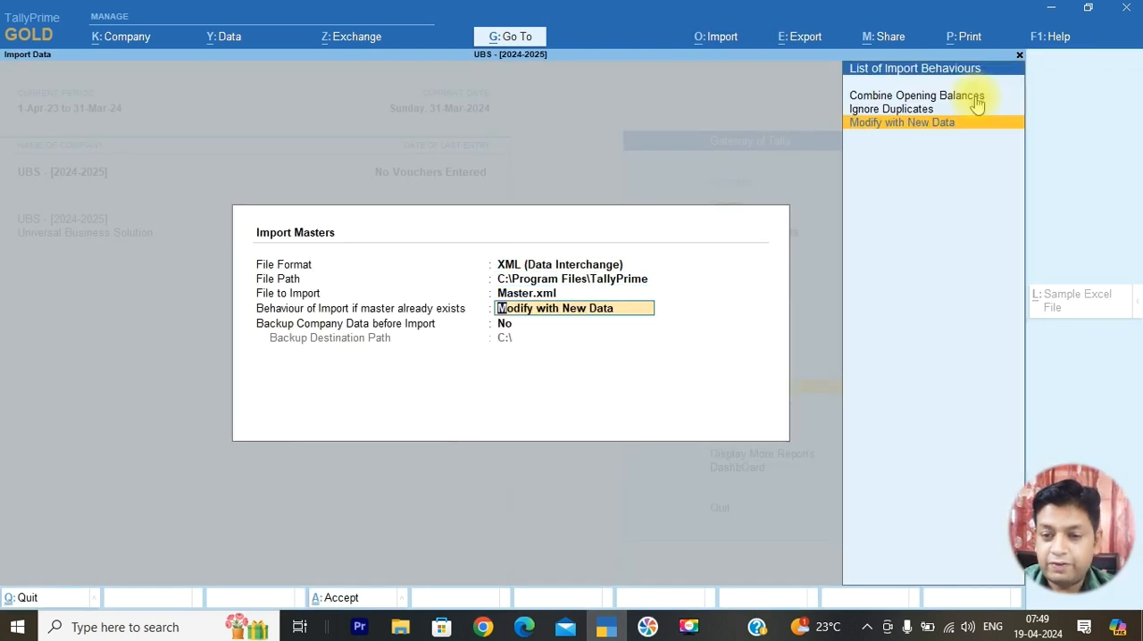
pyautogui.press('Return')
pyautogui.press('Return')
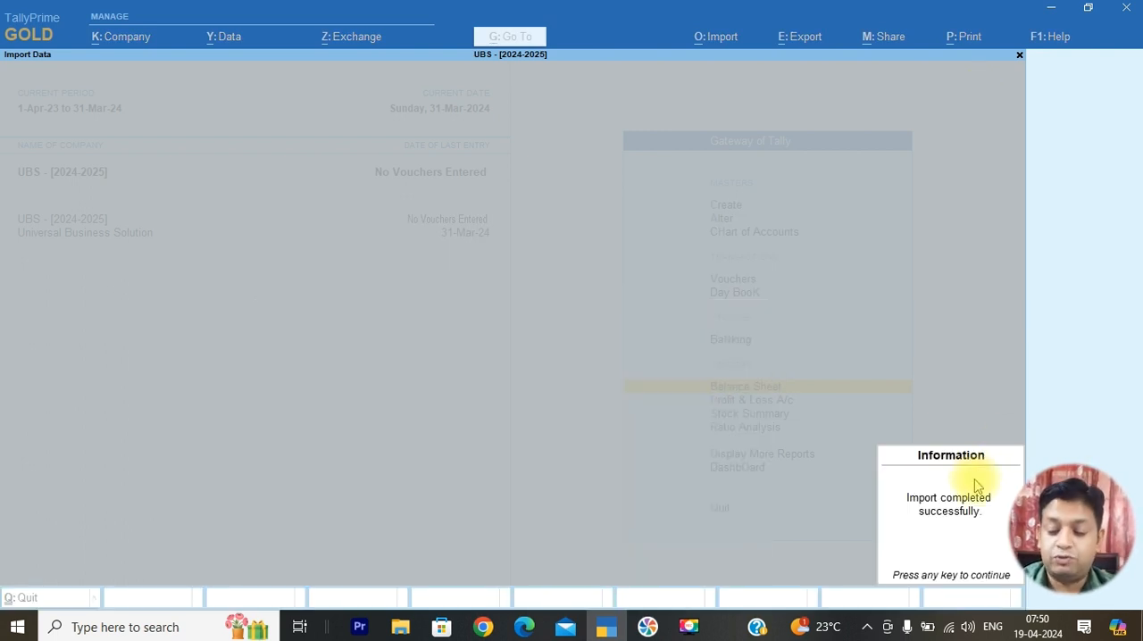
pyautogui.press('Return')
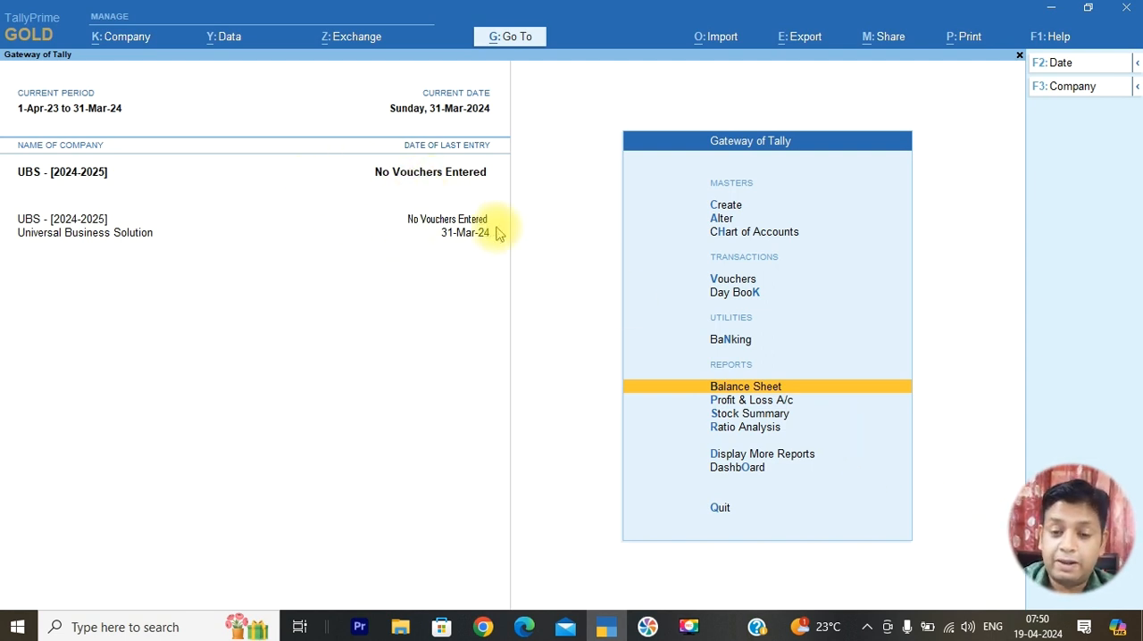
# Compare the detailed Balance Sheets of UBS - [2024-2025] and Universal Business Solution
pyautogui.press('Return')
pyautogui.hotkey('alt', 'F5')
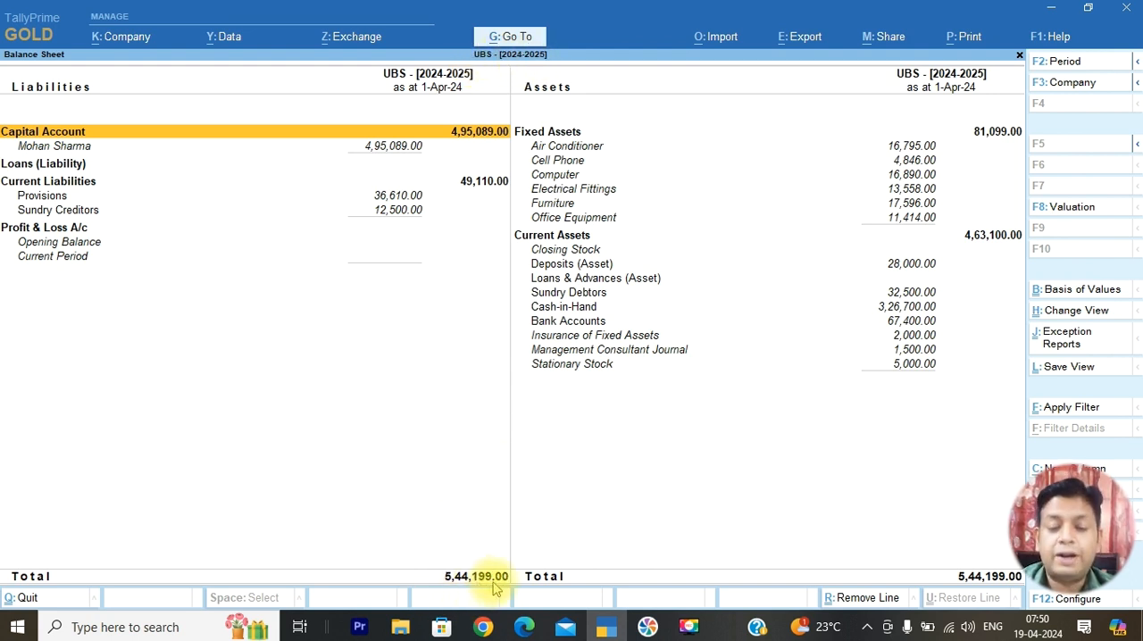
pyautogui.press('Escape')
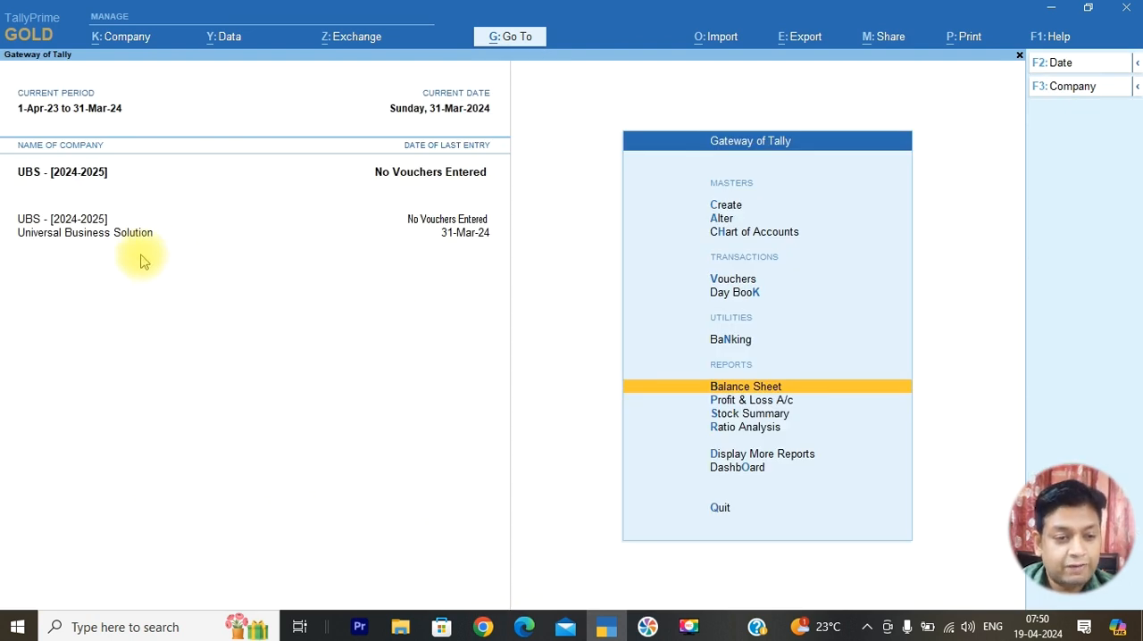
pyautogui.click(67, 240)
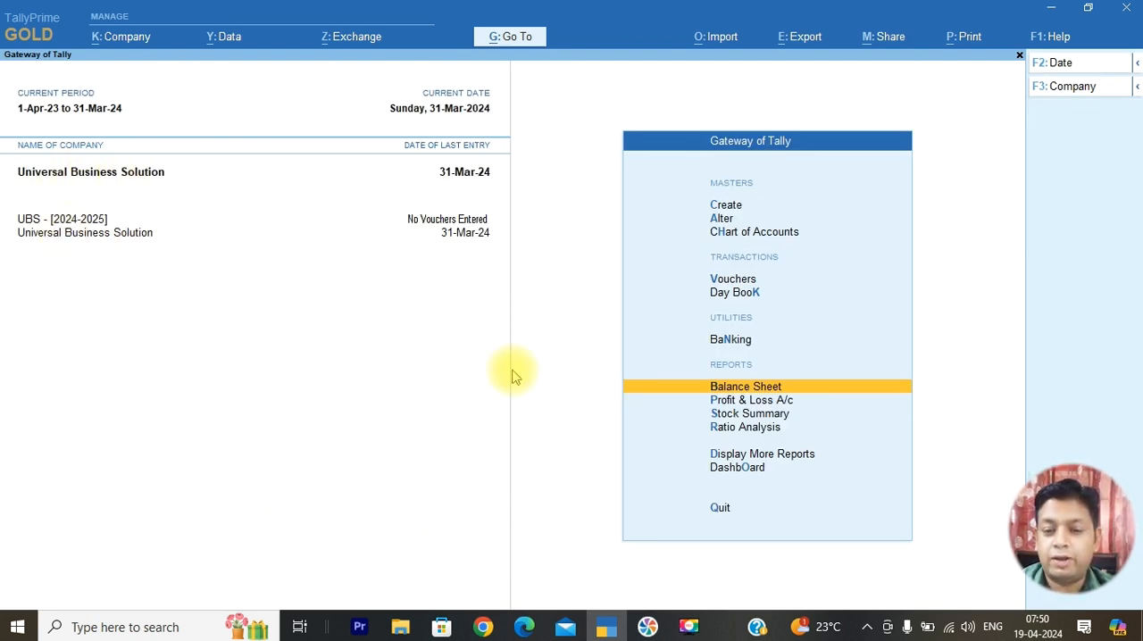
pyautogui.press('Return')
pyautogui.hotkey('alt', 'F5')
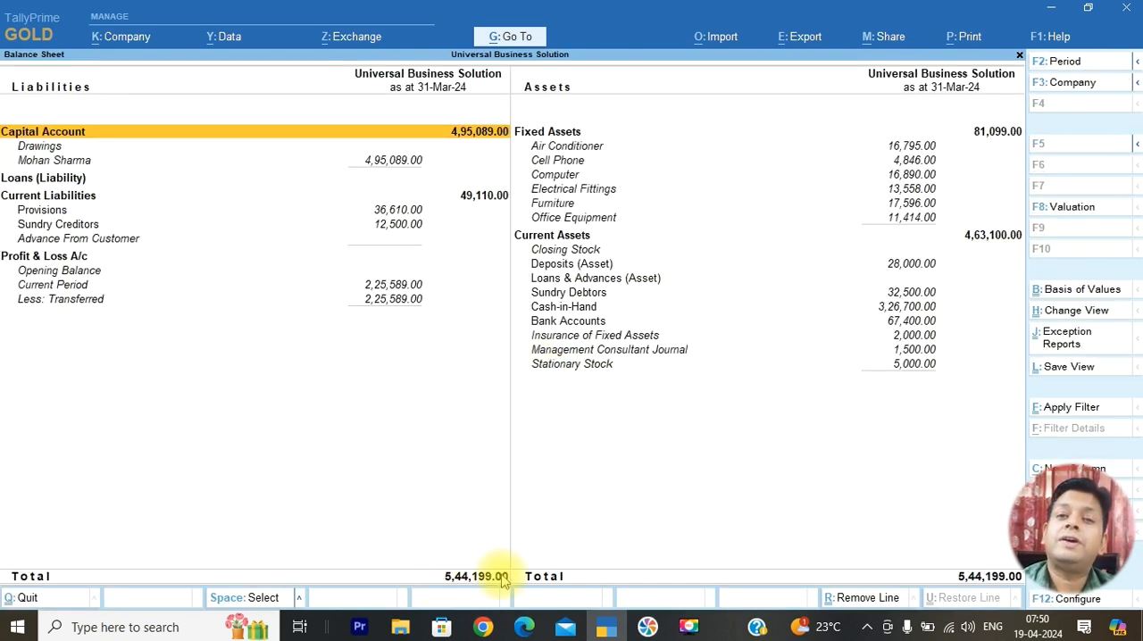
pyautogui.press('Escape')
# Examine the Day Book of Universal Business Solution and the Day Book of UBS - [2024-2025]
pyautogui.press('Down')
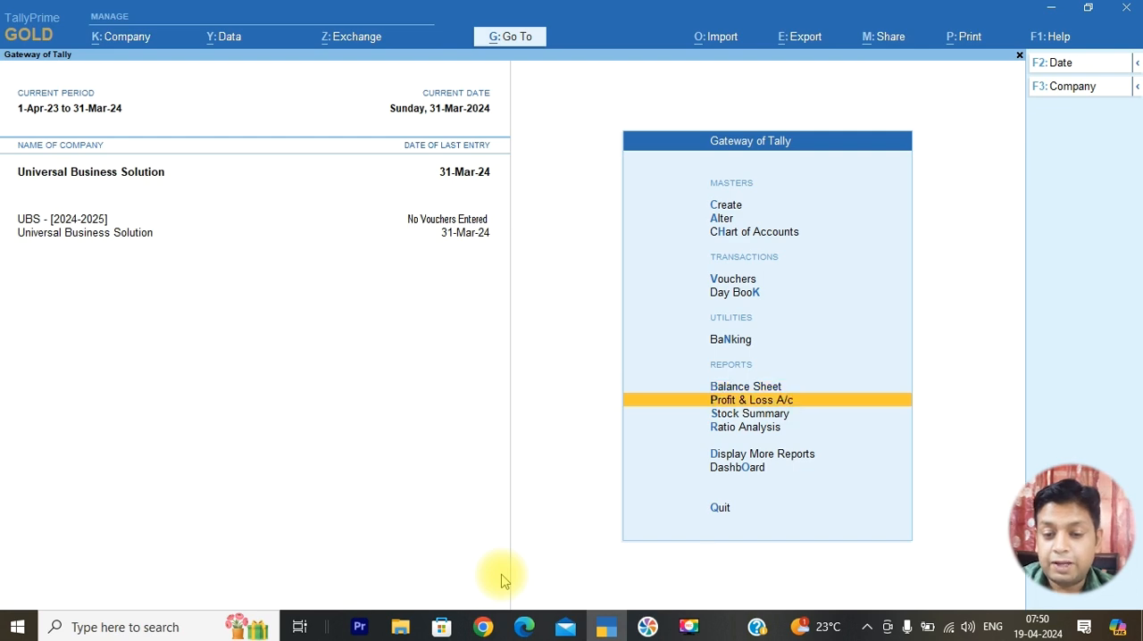
pyautogui.press('Down')
pyautogui.press('Down')
pyautogui.press('Down')
pyautogui.press('Return')
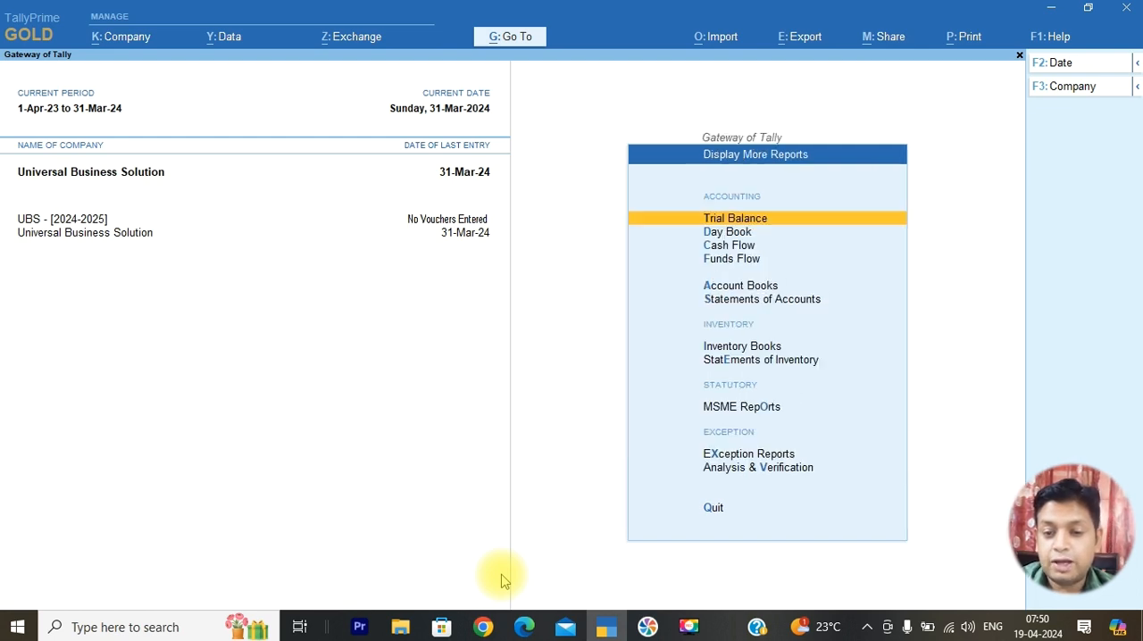
pyautogui.press('Down')
pyautogui.press('Return')
pyautogui.press('Escape')
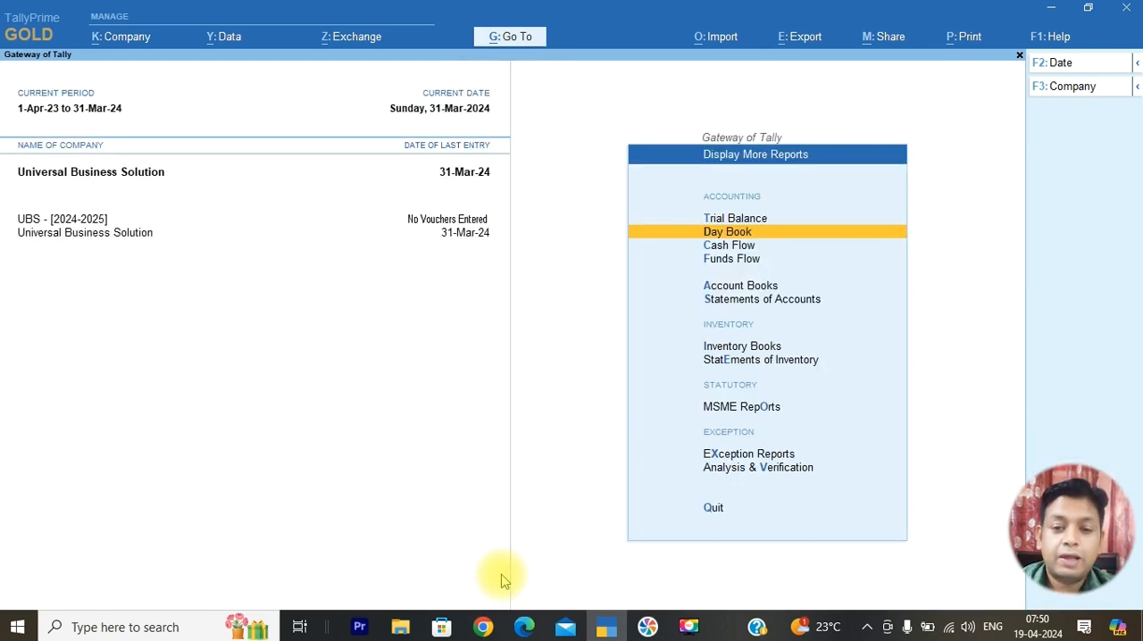
pyautogui.click(75, 226)
pyautogui.press('Return')
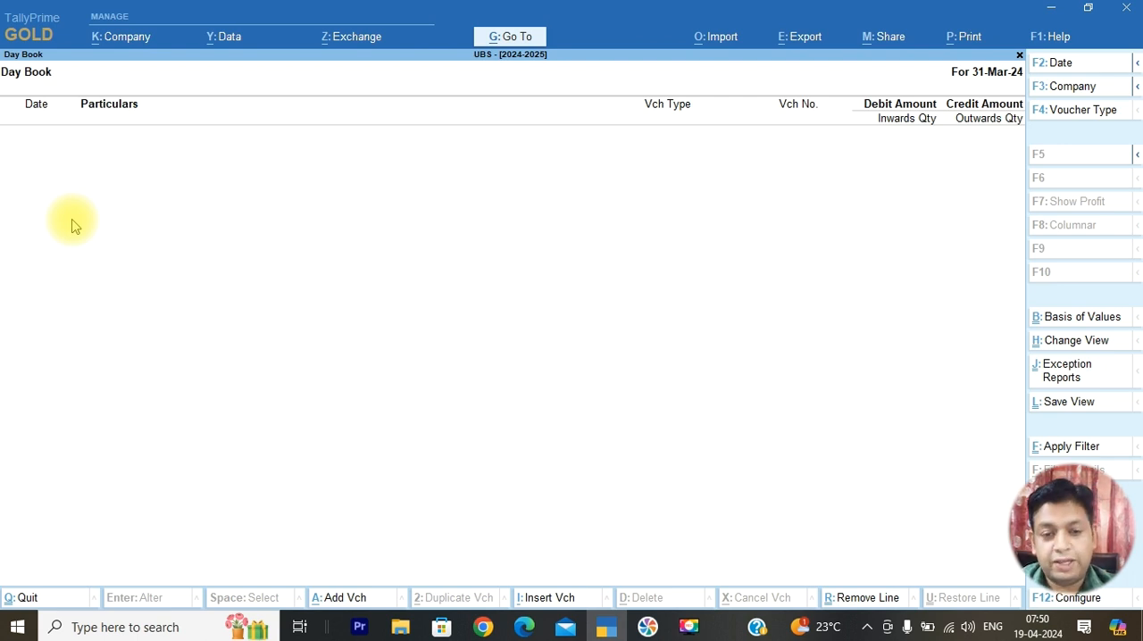
pyautogui.press('Escape')
# Shut the Universal Business Solution company, leaving UBS - [2024-2025] loaded
pyautogui.click(61, 237)
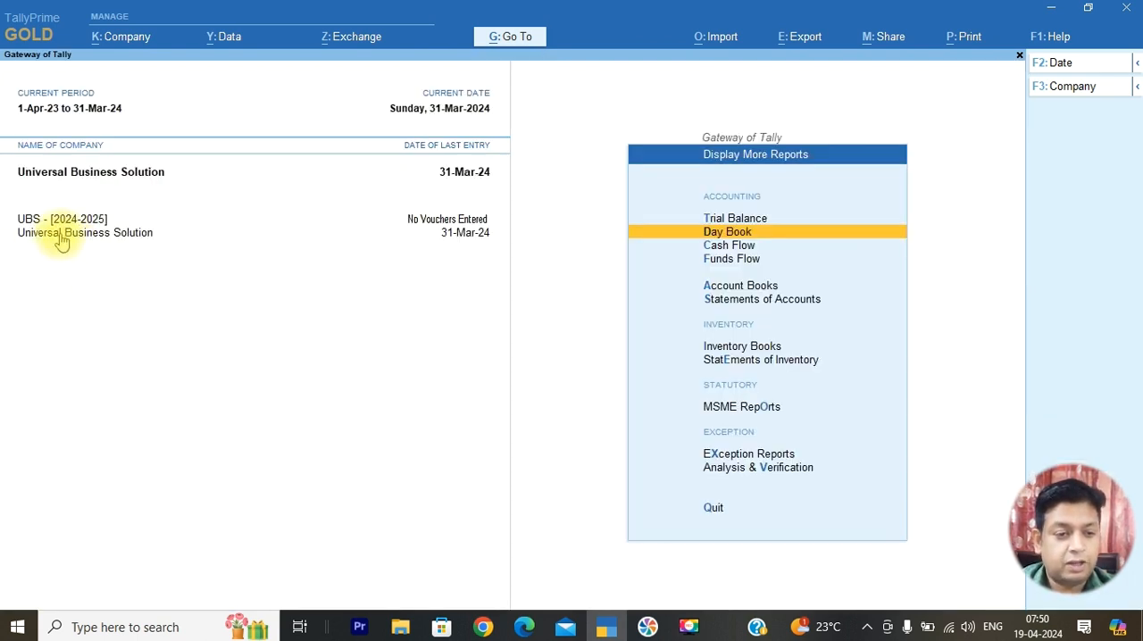
pyautogui.click(1054, 87)
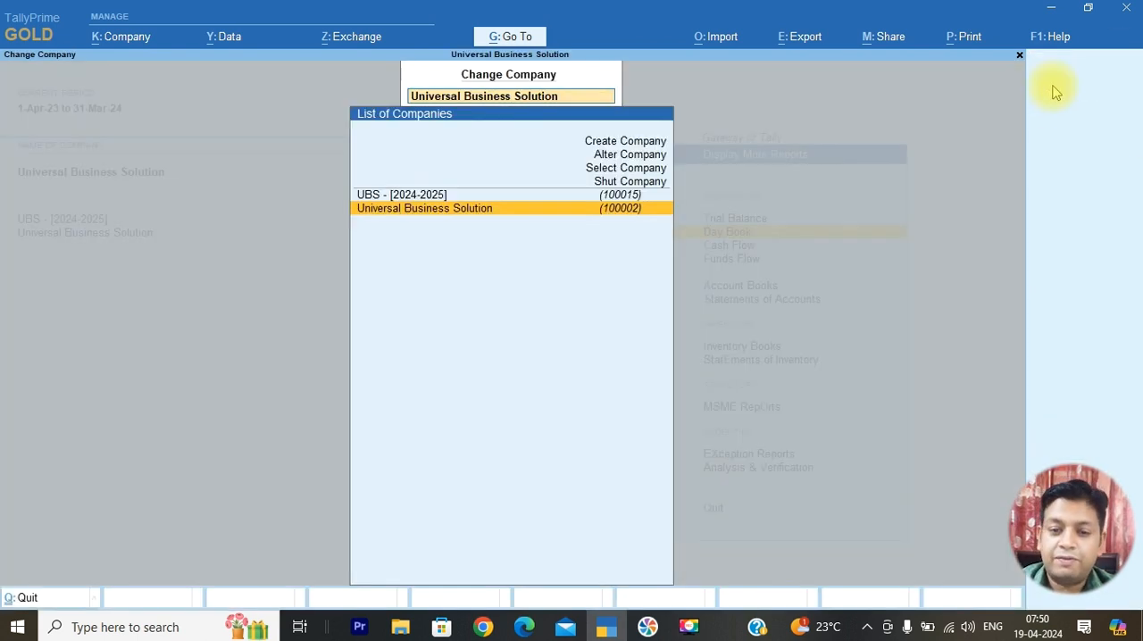
pyautogui.press('Up')
pyautogui.press('Up')
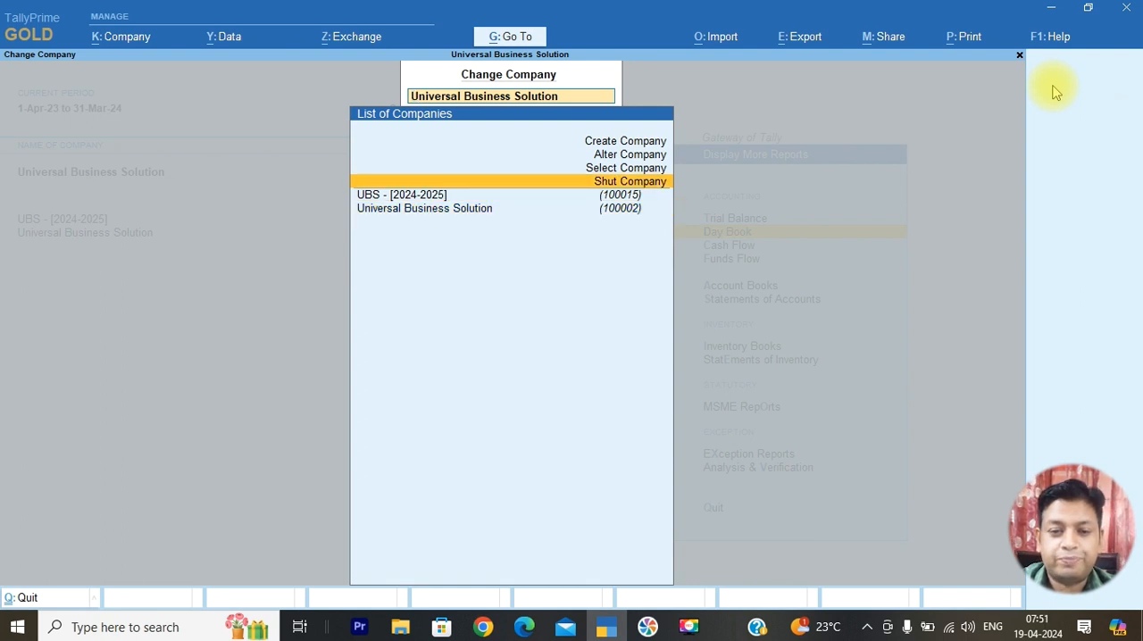
pyautogui.press('Return')
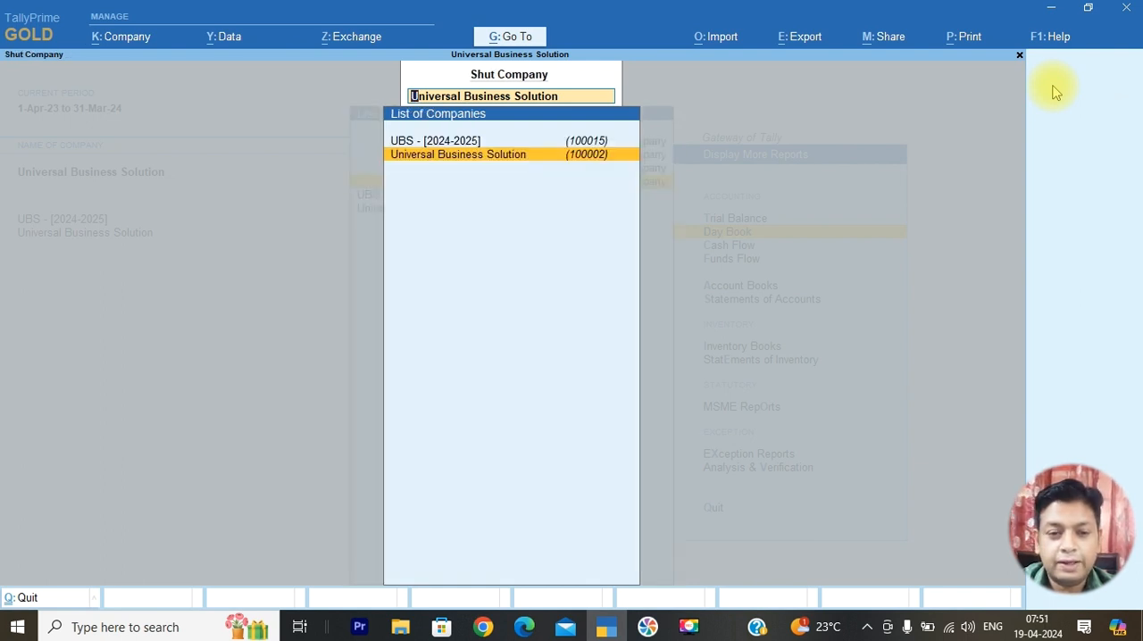
pyautogui.press('Return')
pyautogui.press('y')
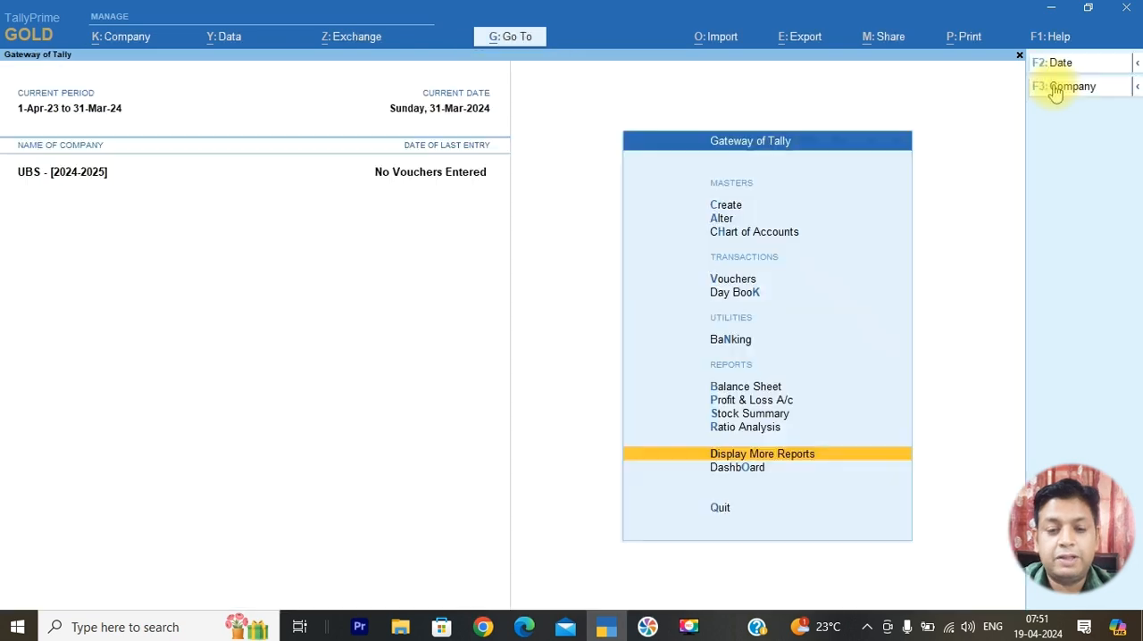
# Read the 1-4-24 stationary transfer transaction in April 2024.pdf and examine Stationary Stock in the new company's Balance Sheet
pyautogui.hotkey('alt', 'Tab')
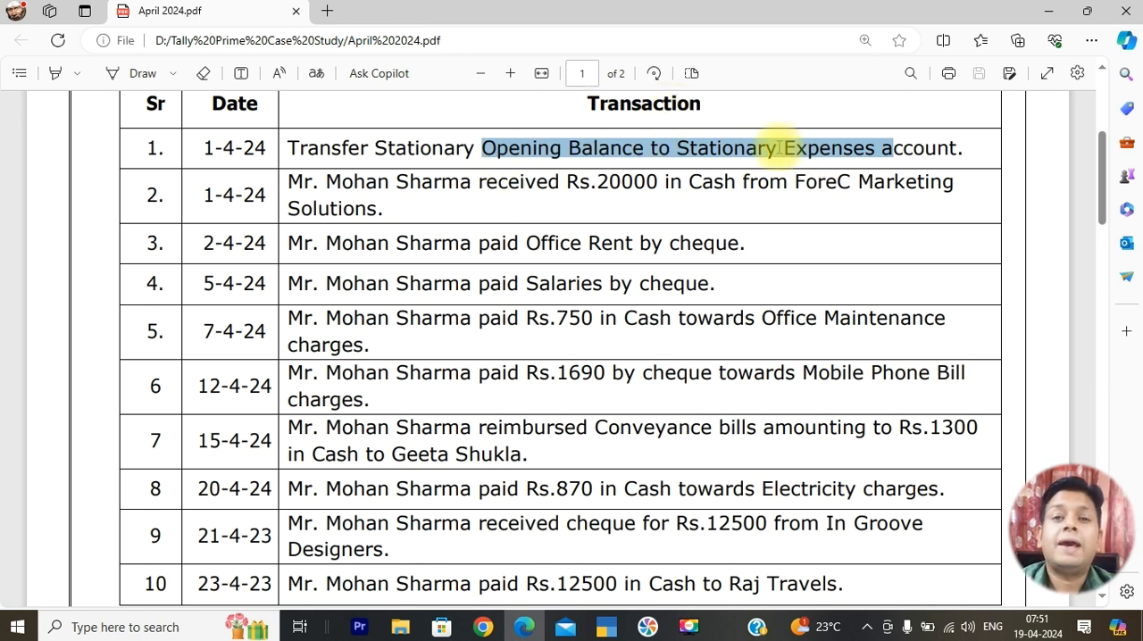
pyautogui.hotkey('alt', 'Tab')
pyautogui.press('Up')
pyautogui.press('Up')
pyautogui.press('Up')
pyautogui.press('Up')
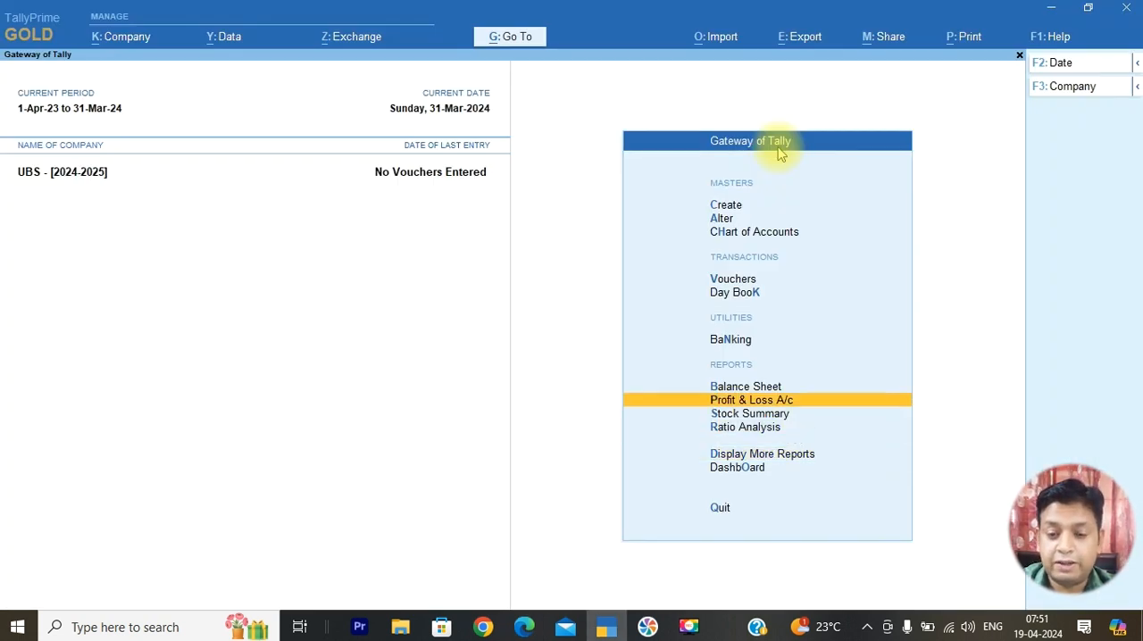
pyautogui.press('Return')
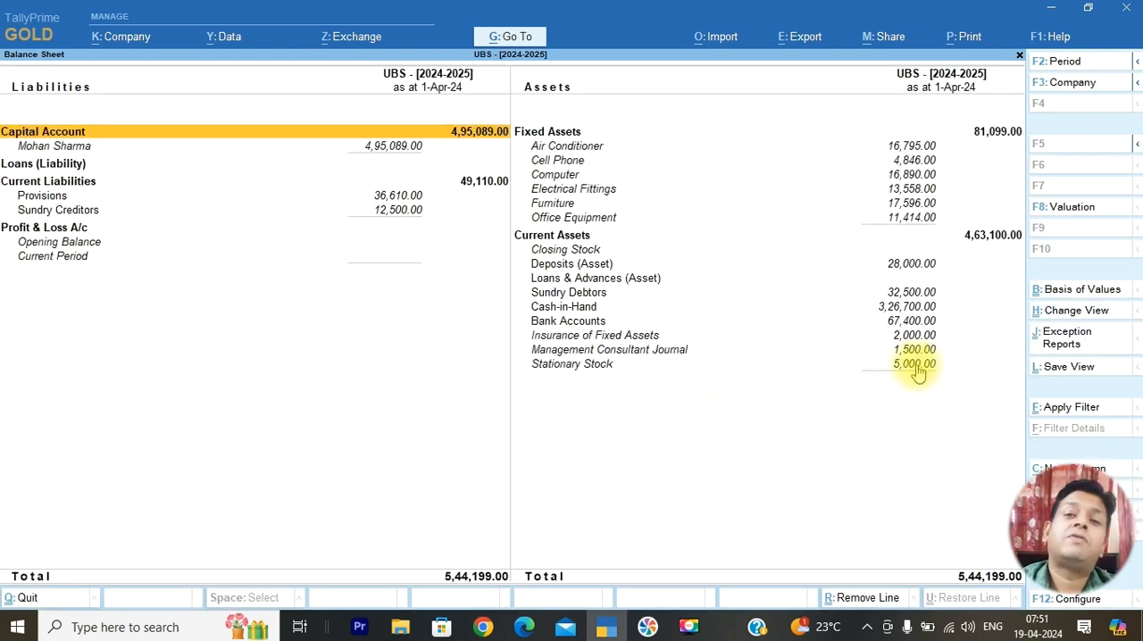
pyautogui.press('Escape')
# Start a new Journal voucher in UBS - [2024-2025]
pyautogui.press('Up')
pyautogui.press('Up')
pyautogui.press('Up')
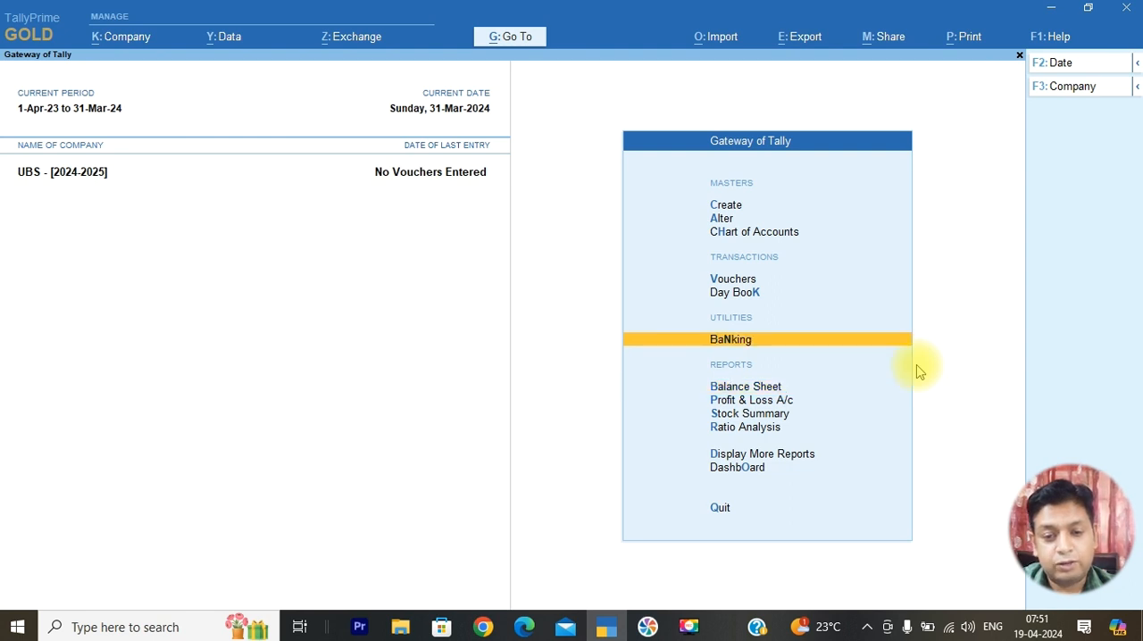
pyautogui.press('Return')
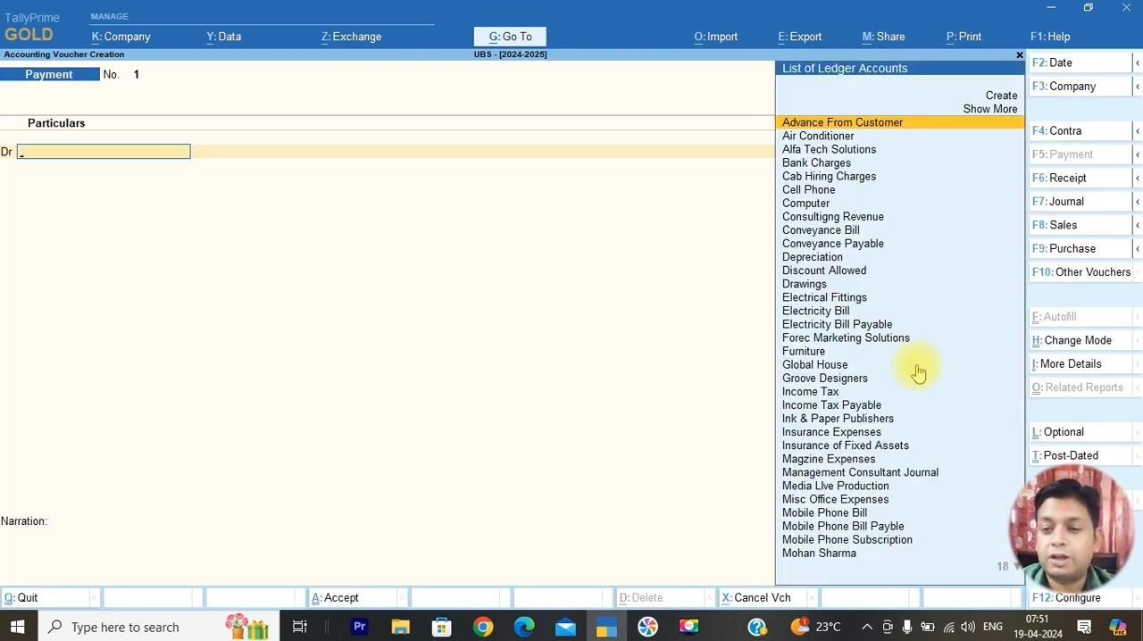
pyautogui.click(1068, 207)
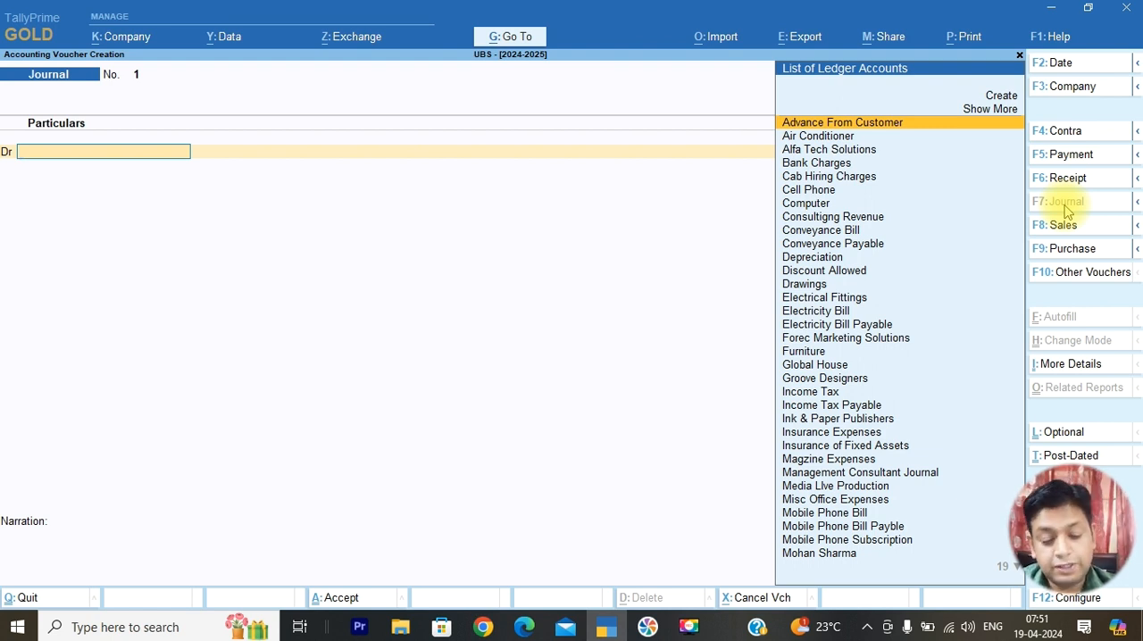
# Start creating a ledger from the voucher's debit line and name it Stationary Exp A/c
pyautogui.hotkey('alt', 'c')
pyautogui.write('Offi')
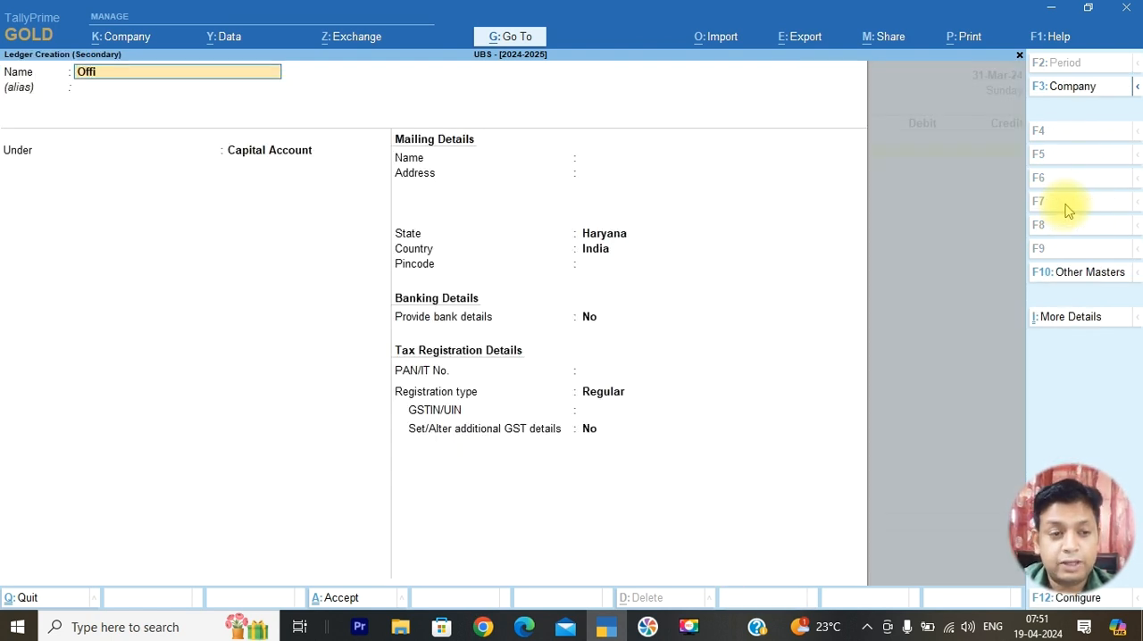
pyautogui.press('BackSpace')
pyautogui.press('BackSpace')
pyautogui.press('BackSpace')
pyautogui.press('BackSpace')
pyautogui.write('Stat')
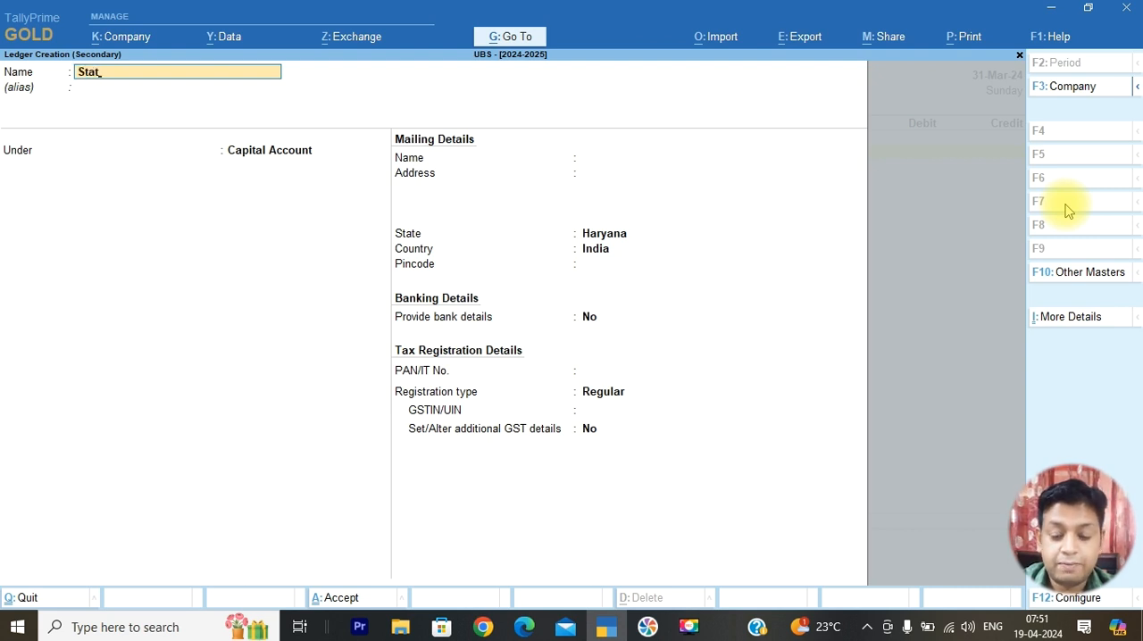
pyautogui.write('ioanry')
pyautogui.press('BackSpace')
pyautogui.press('BackSpace')
pyautogui.press('BackSpace')
pyautogui.press('BackSpace')
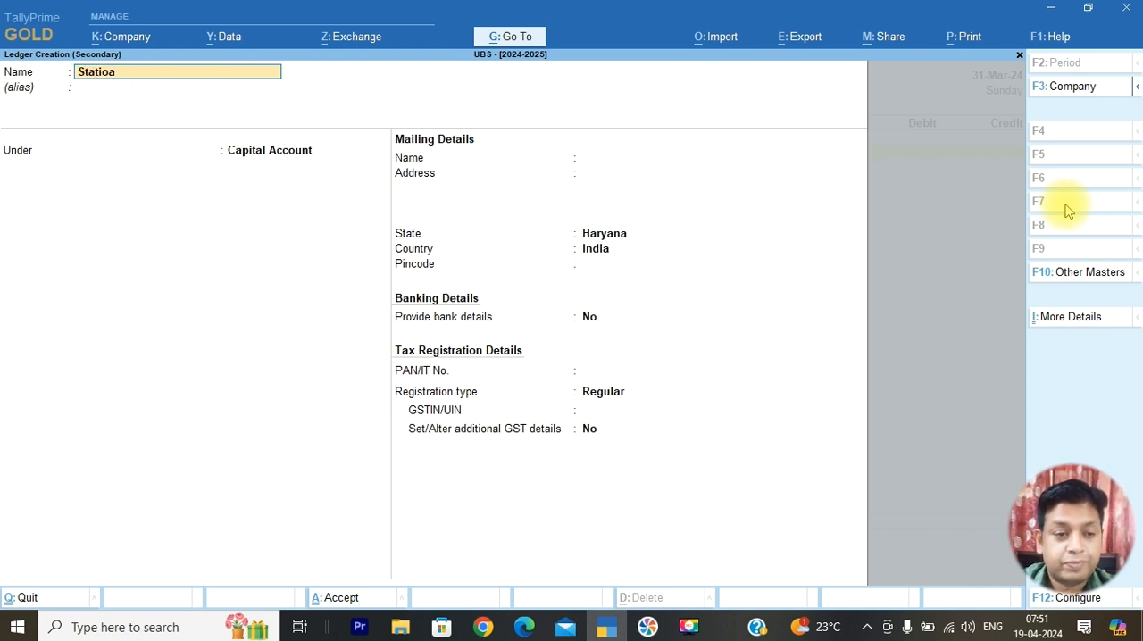
pyautogui.write('nary Ex')
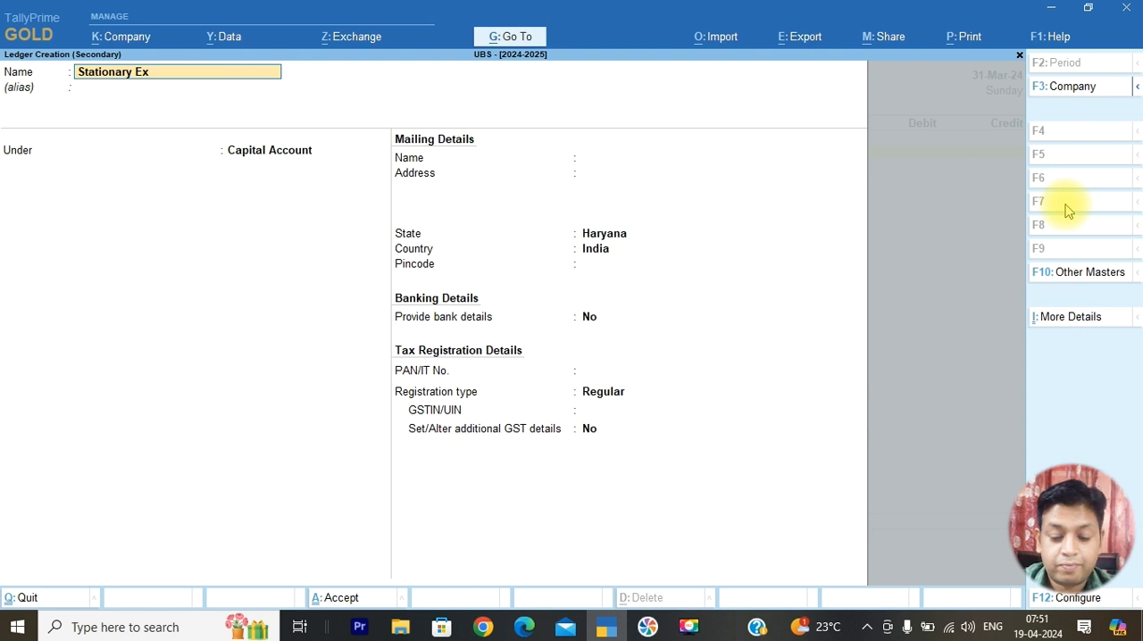
pyautogui.write('p')
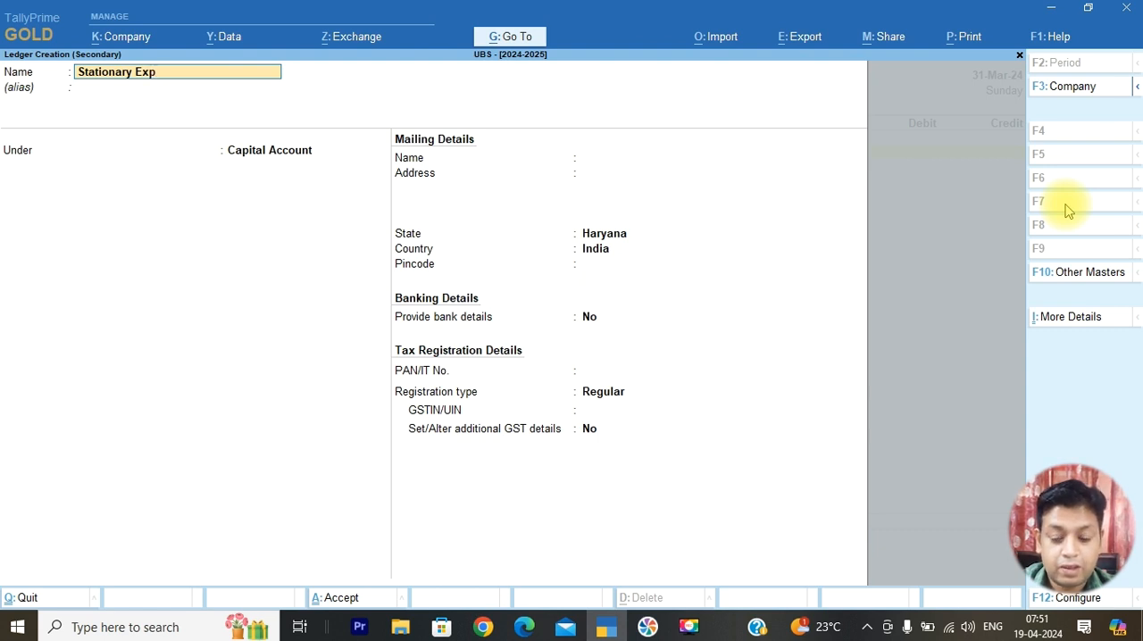
pyautogui.write(' A/c')
pyautogui.press('Return')
# Place the Stationary Exp A/c ledger under Indirect Expenses and save it
pyautogui.write('In')
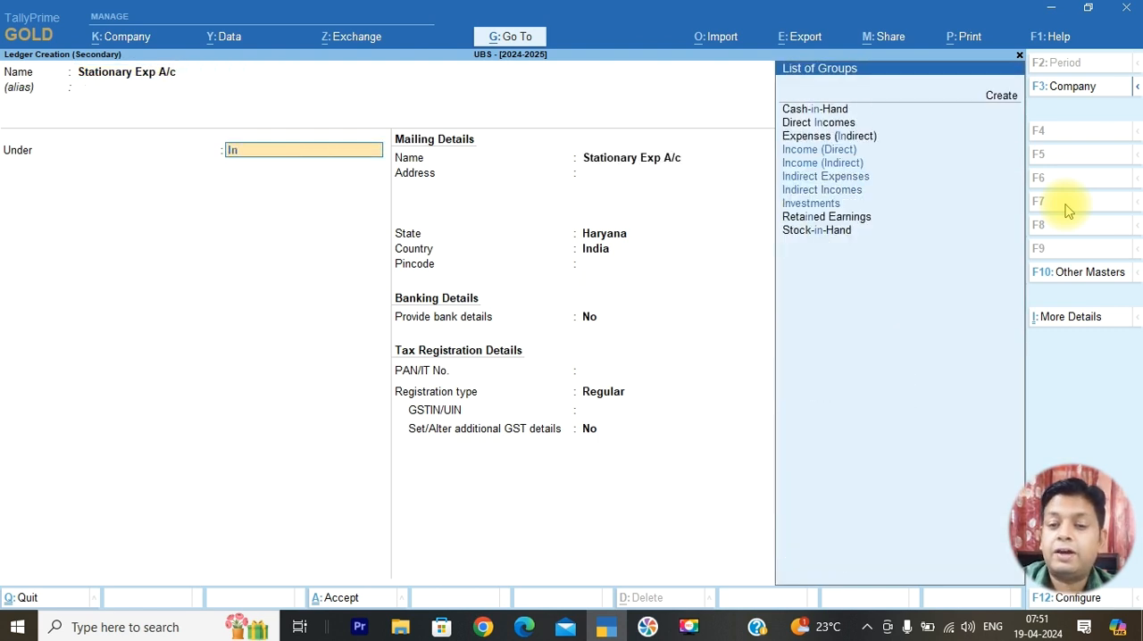
pyautogui.press('Down')
pyautogui.press('Down')
pyautogui.press('Down')
pyautogui.press('Return')
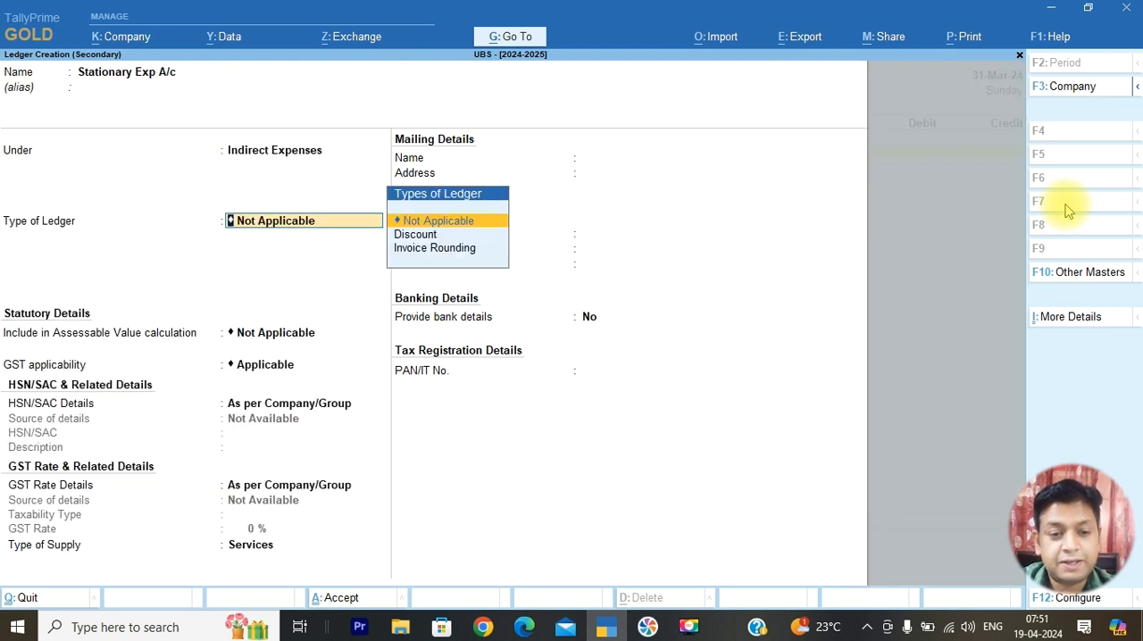
pyautogui.hotkey('ctrl', 'a')
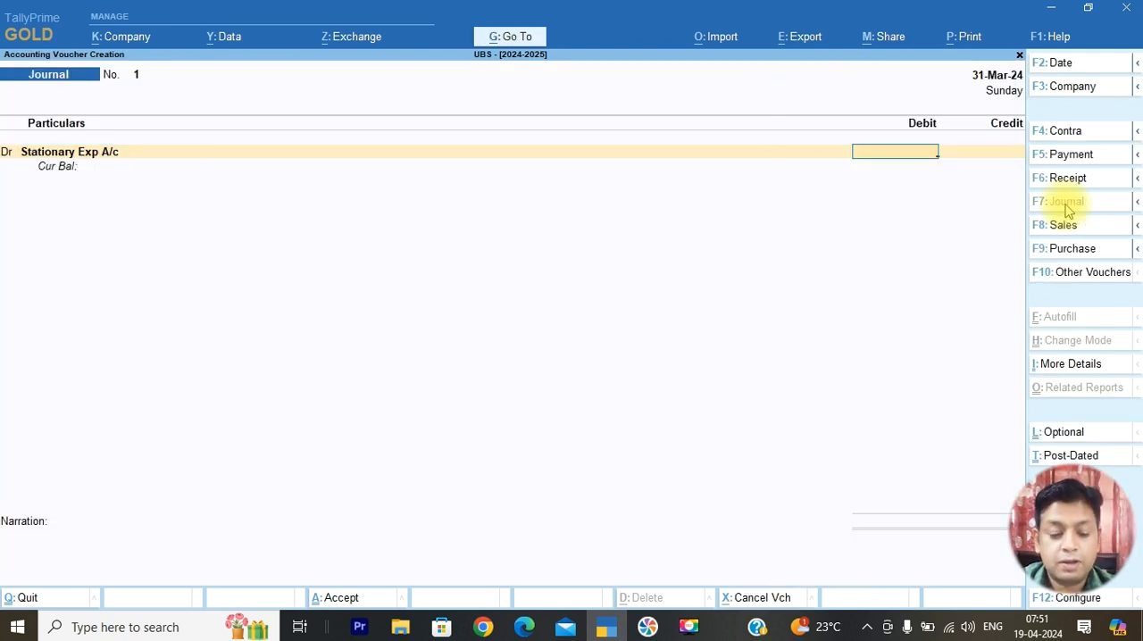
# Debit 5000 to Stationary Exp A/c in the journal voucher
pyautogui.write('50000')
pyautogui.press('BackSpace')
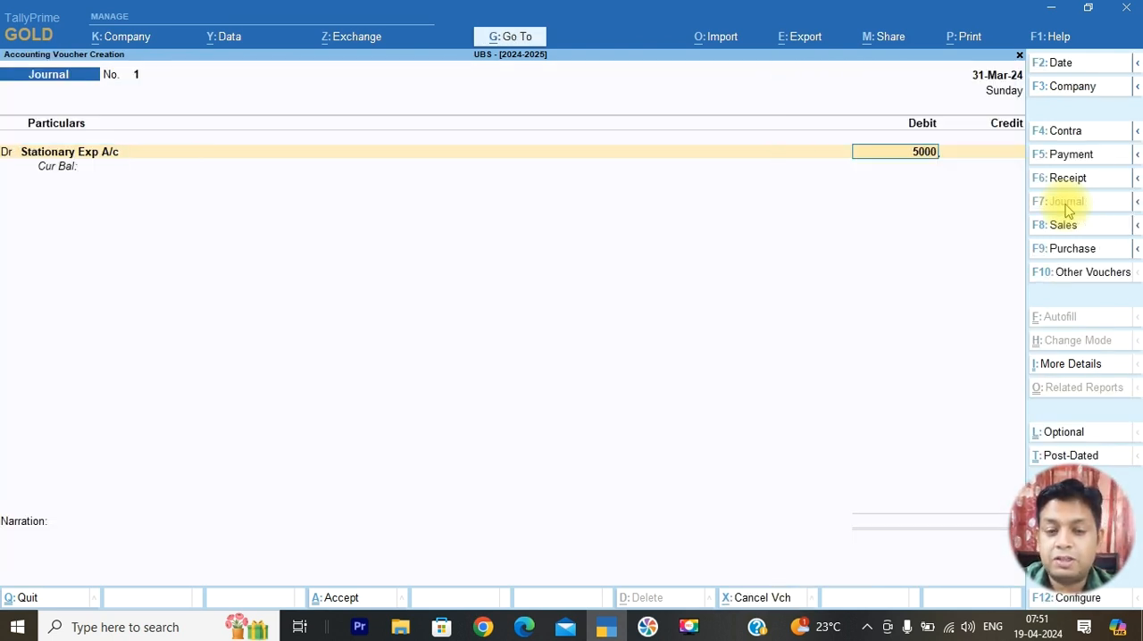
pyautogui.press('Return')
pyautogui.press('Return')
# Look through the existing ledgers matching St for the credit line, and clear the search text
pyautogui.write('St')
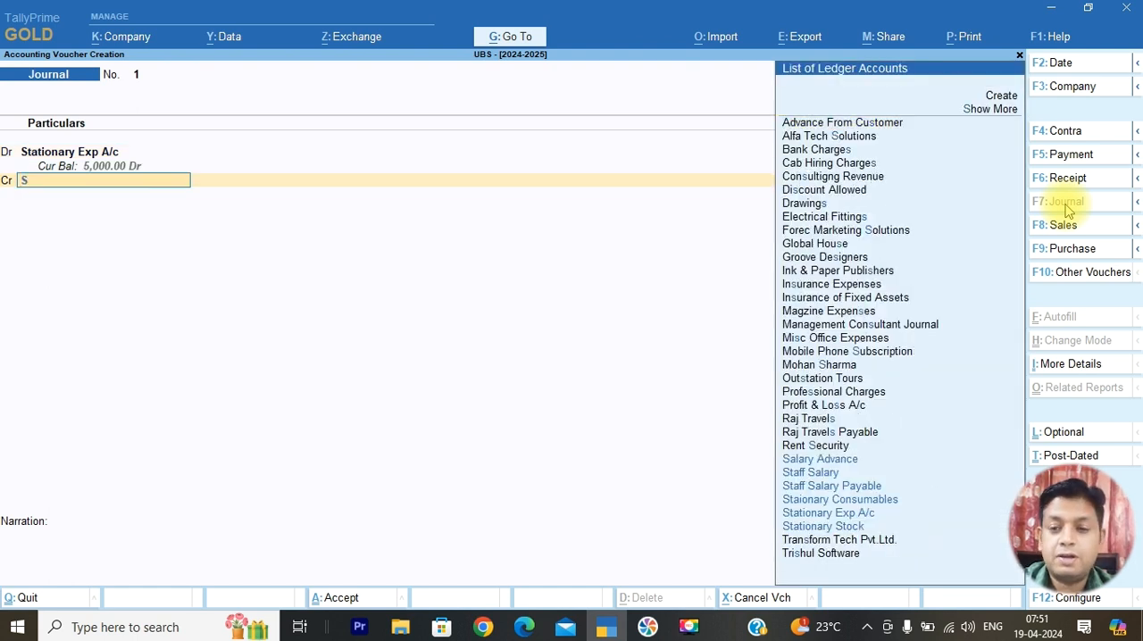
pyautogui.press('Down')
pyautogui.press('Down')
pyautogui.press('Down')
pyautogui.press('Down')
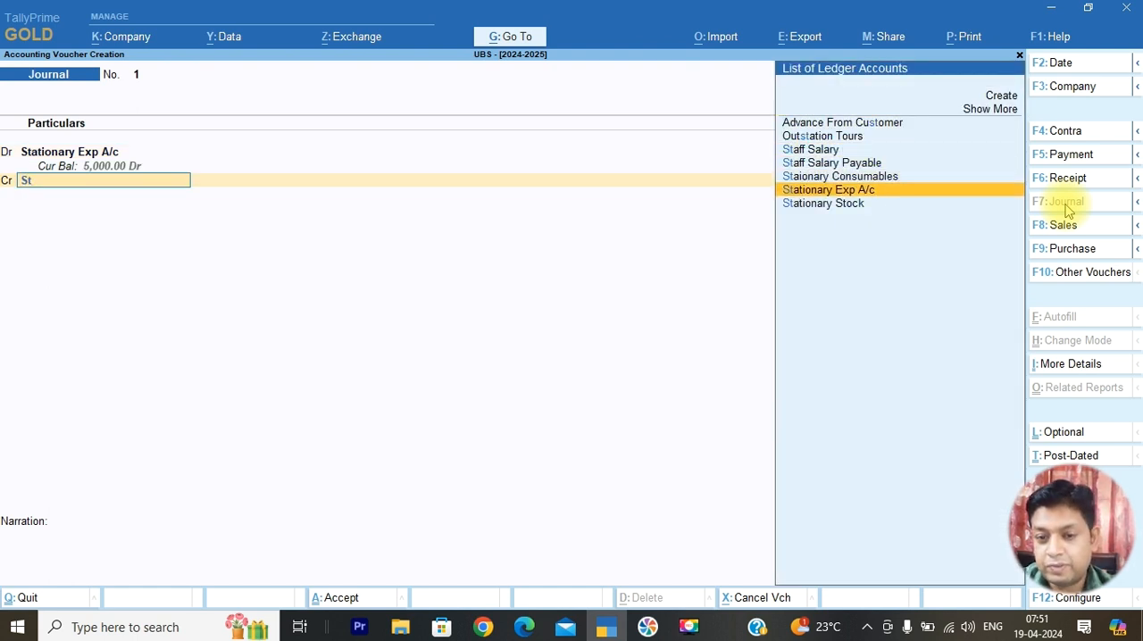
pyautogui.press('Up')
pyautogui.press('Up')
pyautogui.press('Up')
pyautogui.press('Up')
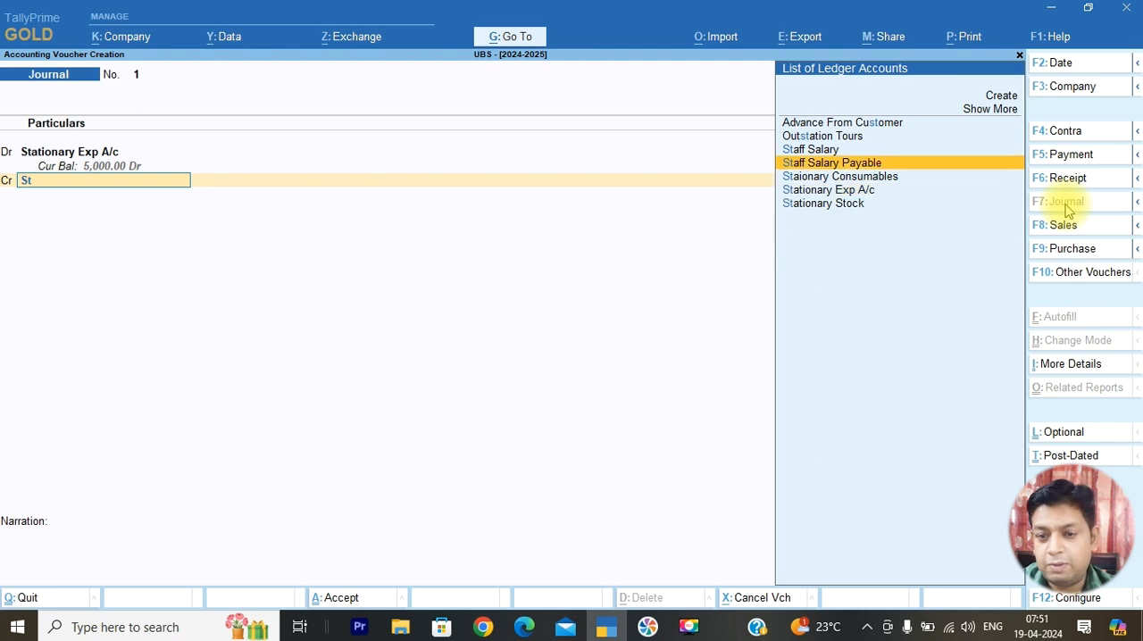
pyautogui.press('Down')
pyautogui.press('Down')
pyautogui.press('BackSpace')
pyautogui.press('BackSpace')
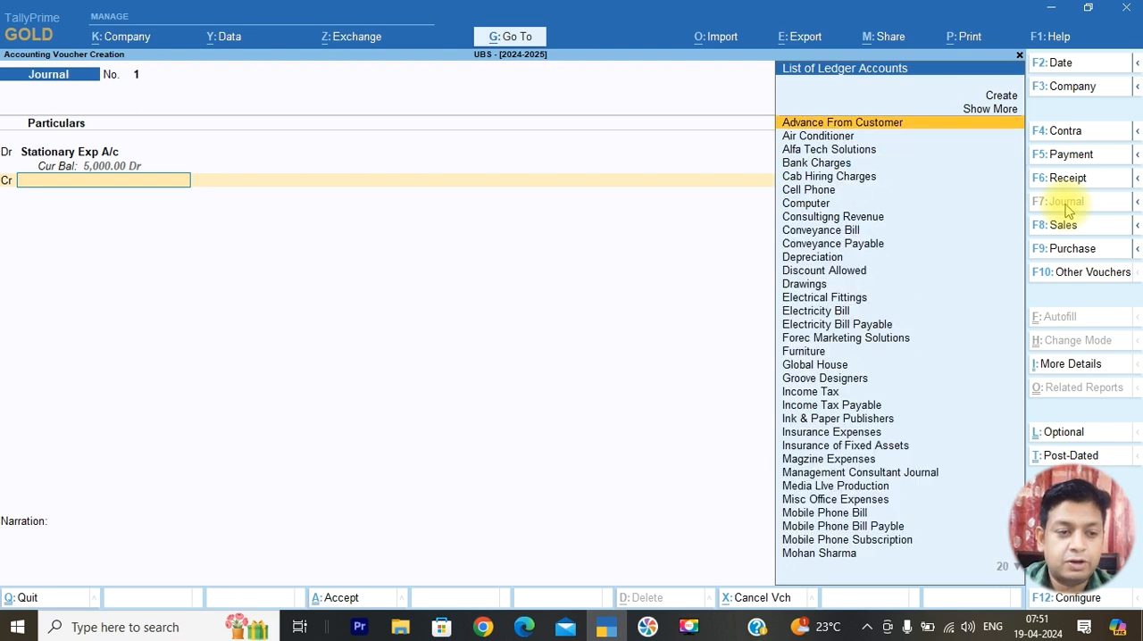
# Delete the Stationary Exp A/c ledger, opening it for alteration from the journal voucher's debit line
pyautogui.press('BackSpace')
pyautogui.press('BackSpace')
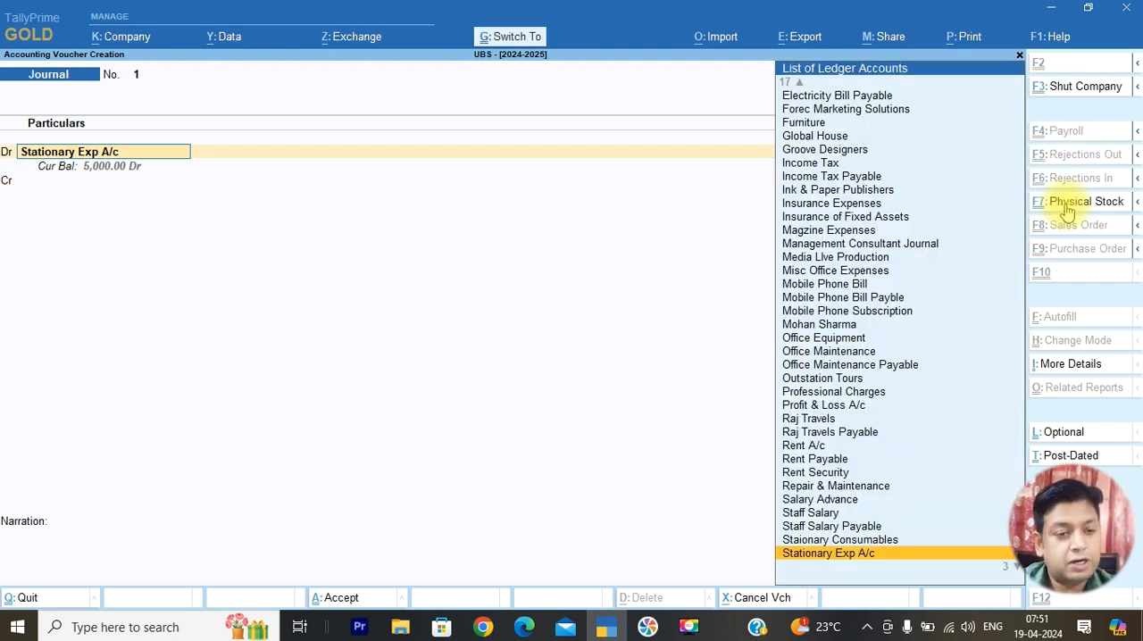
pyautogui.hotkey('ctrl', 'Return')
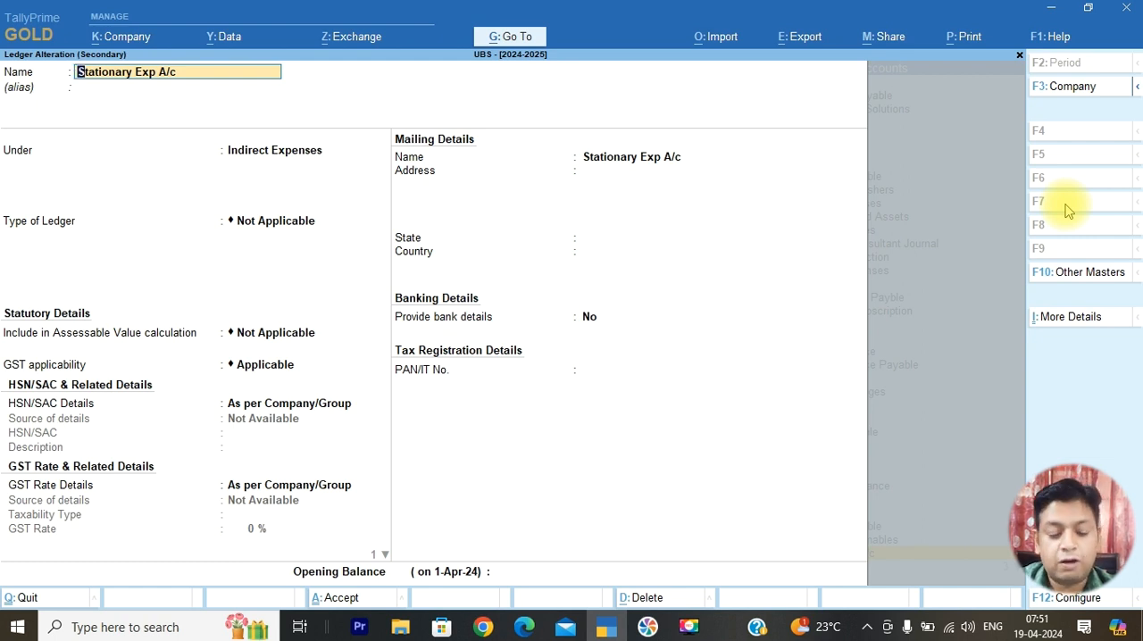
pyautogui.hotkey('alt', 'd')
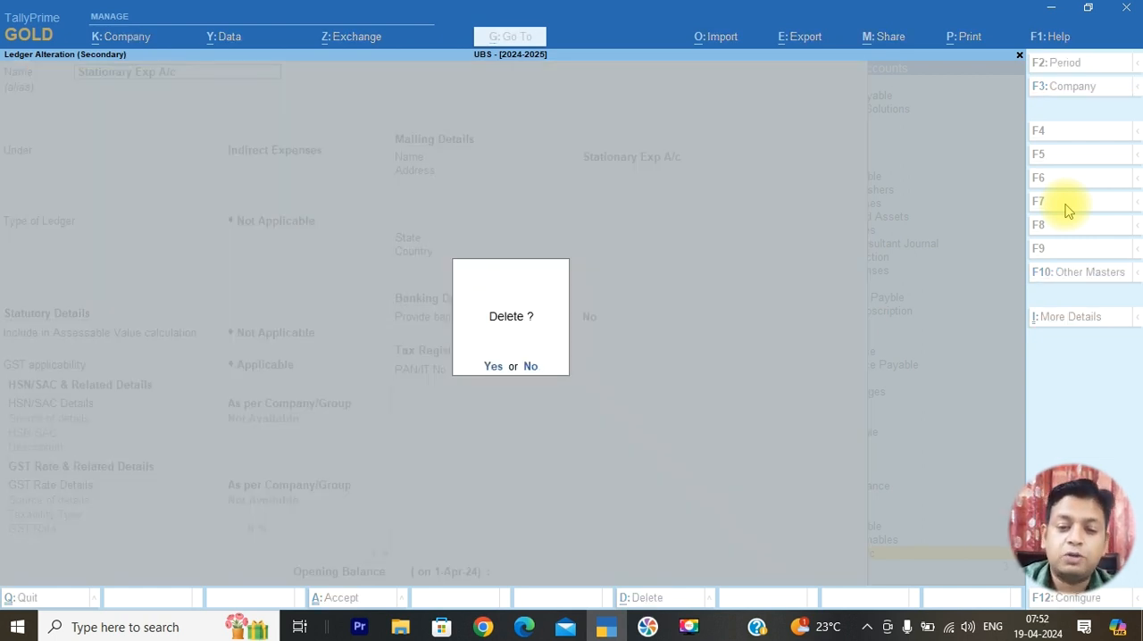
pyautogui.press('y')
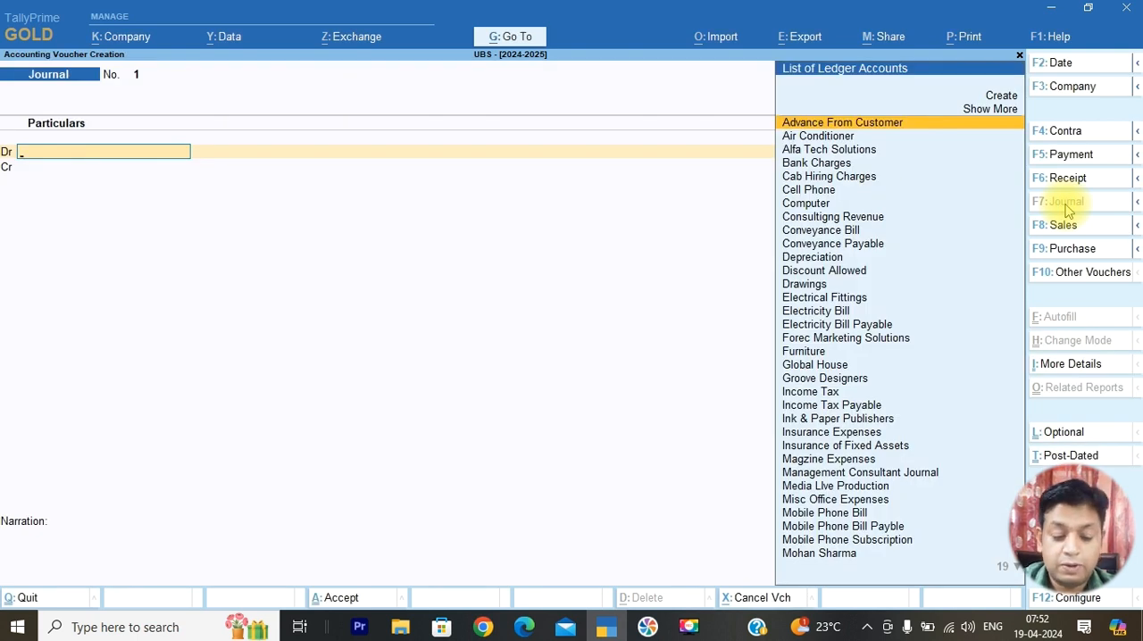
# Debit 5000 to Staionary Consumables in the journal voucher
pyautogui.write('Sta')
pyautogui.press('Down')
pyautogui.press('Down')
pyautogui.press('Down')
pyautogui.press('Return')
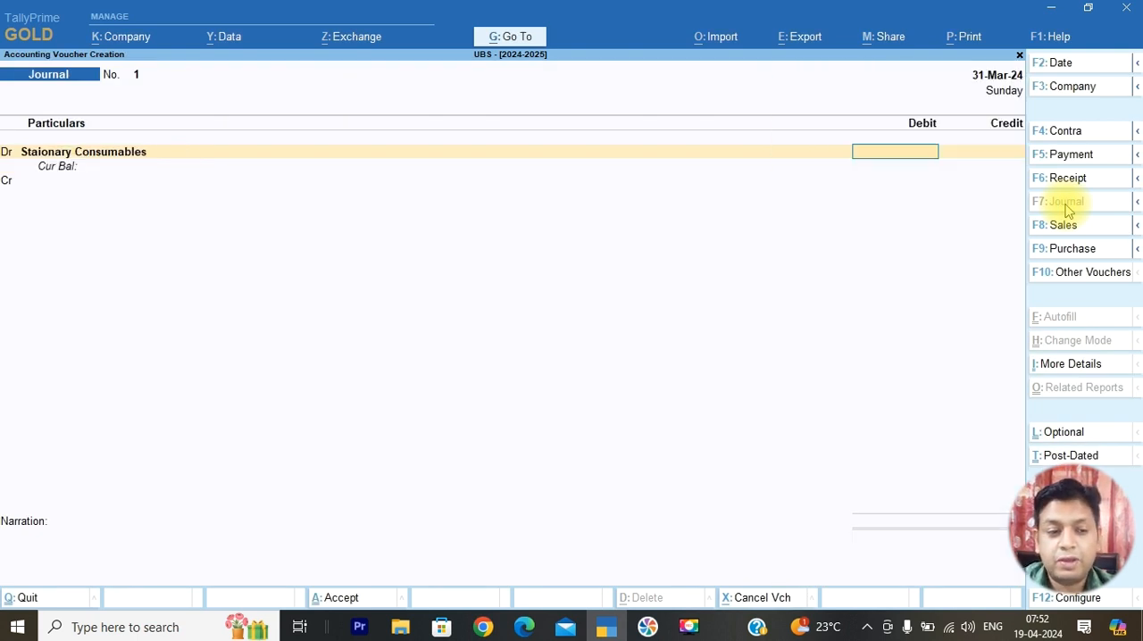
pyautogui.write('5000')
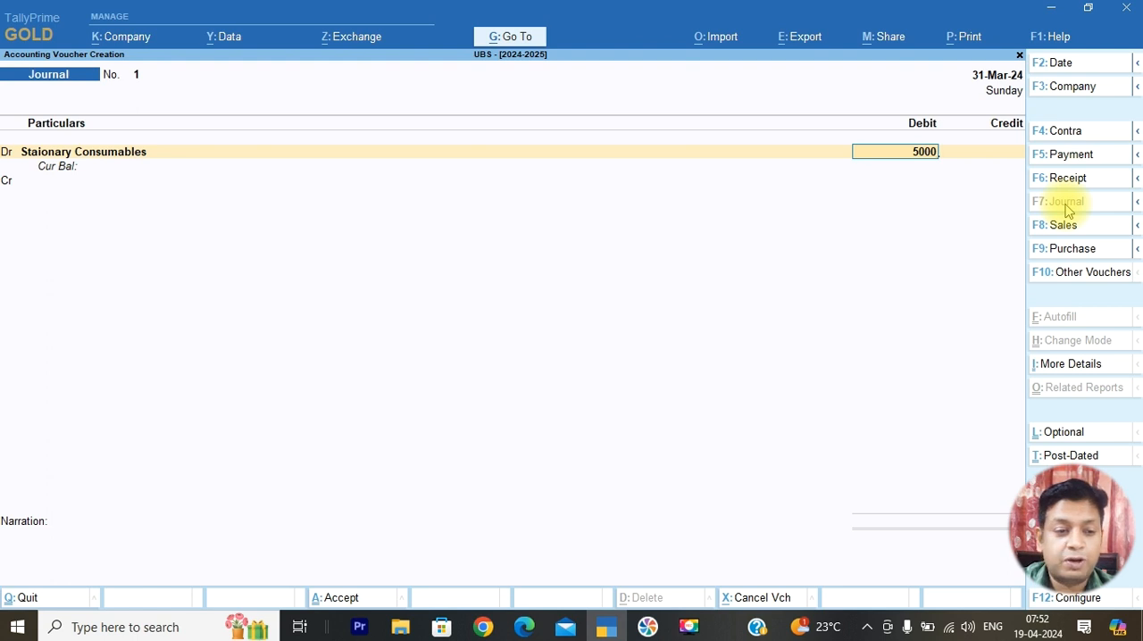
pyautogui.press('Return')
# Credit 5000 to Stationary Stock and enter 1 as the journal voucher's narration
pyautogui.write('Sta')
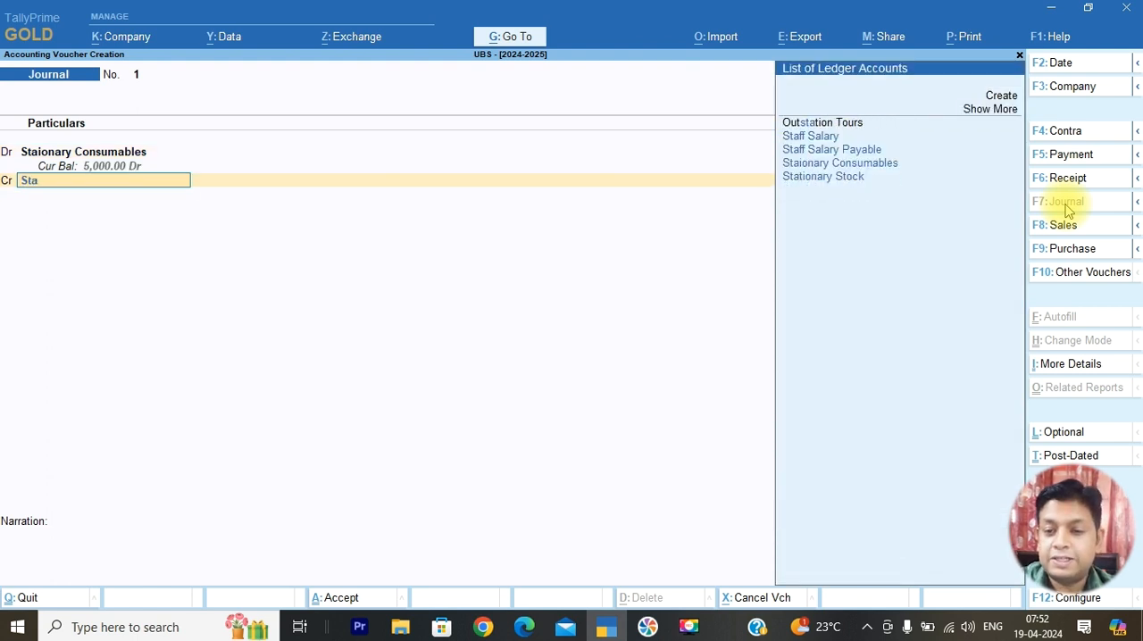
pyautogui.press('Down')
pyautogui.press('Down')
pyautogui.press('Down')
pyautogui.press('Down')
pyautogui.press('Return')
pyautogui.press('Return')
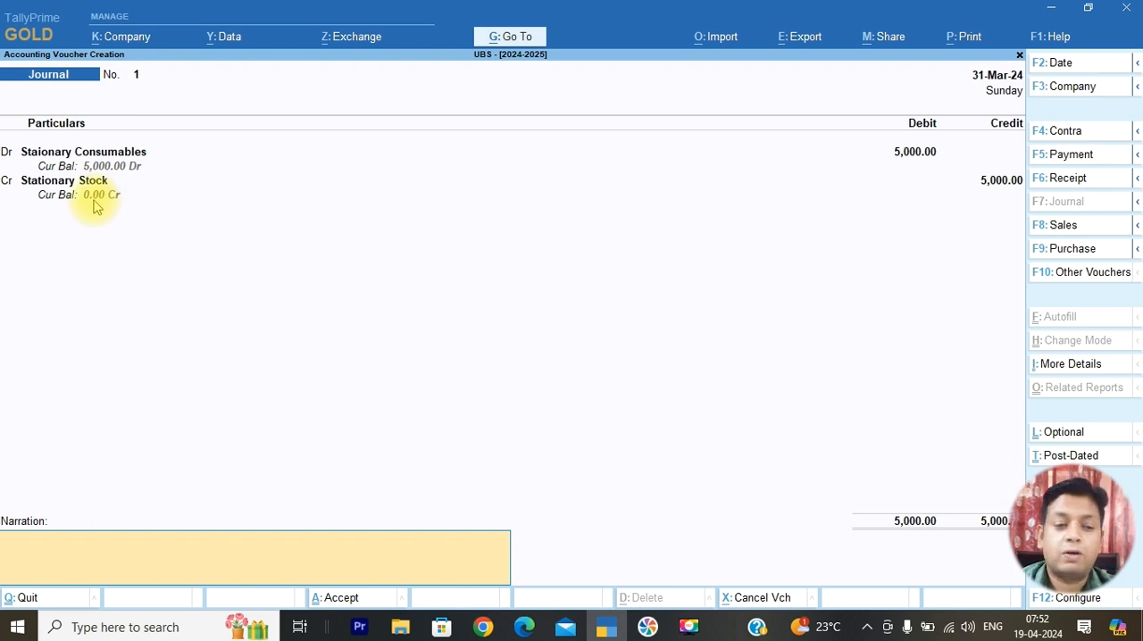
pyautogui.hotkey('alt', 'Tab')
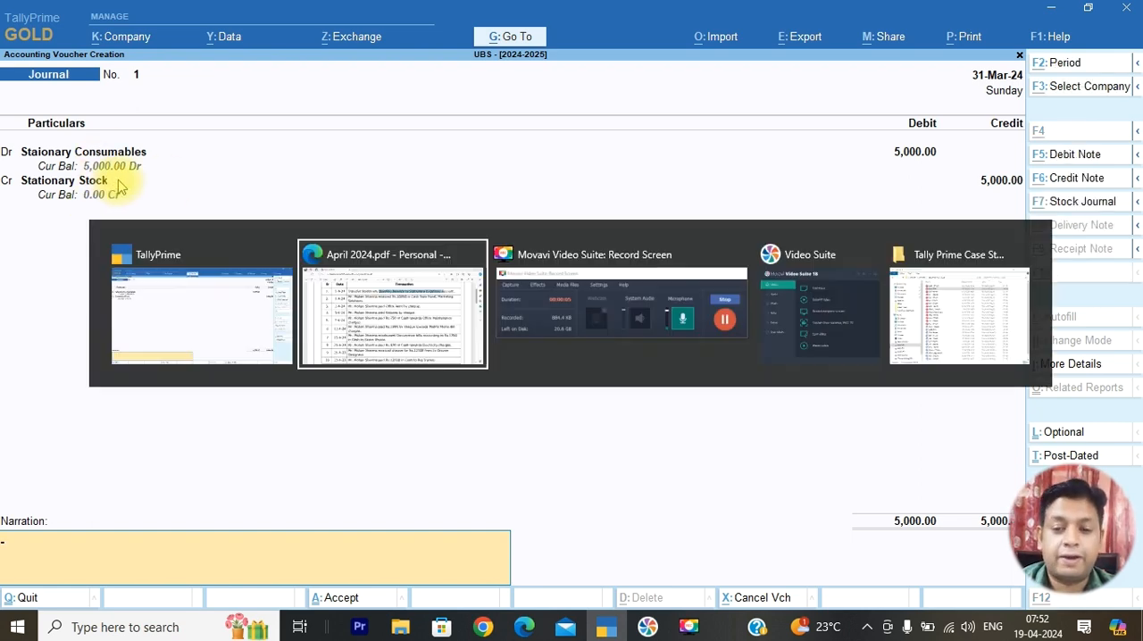
pyautogui.hotkey('alt', 'Tab')
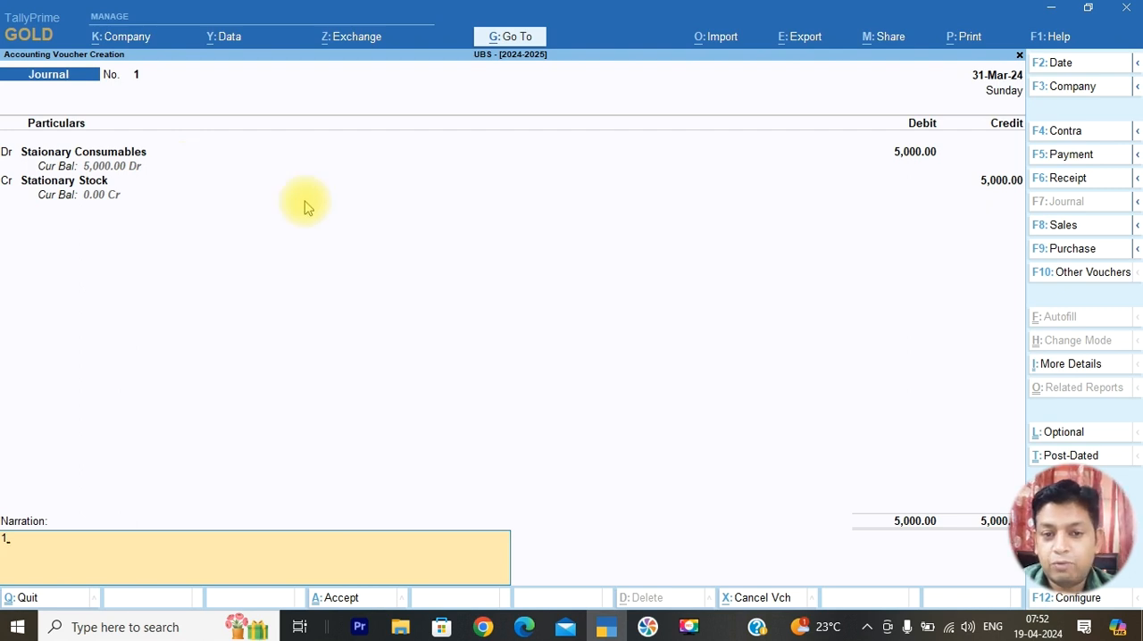
# Try to set the voucher date to 1-4-2024, and quit the journal voucher without saving it
pyautogui.click(996, 94)
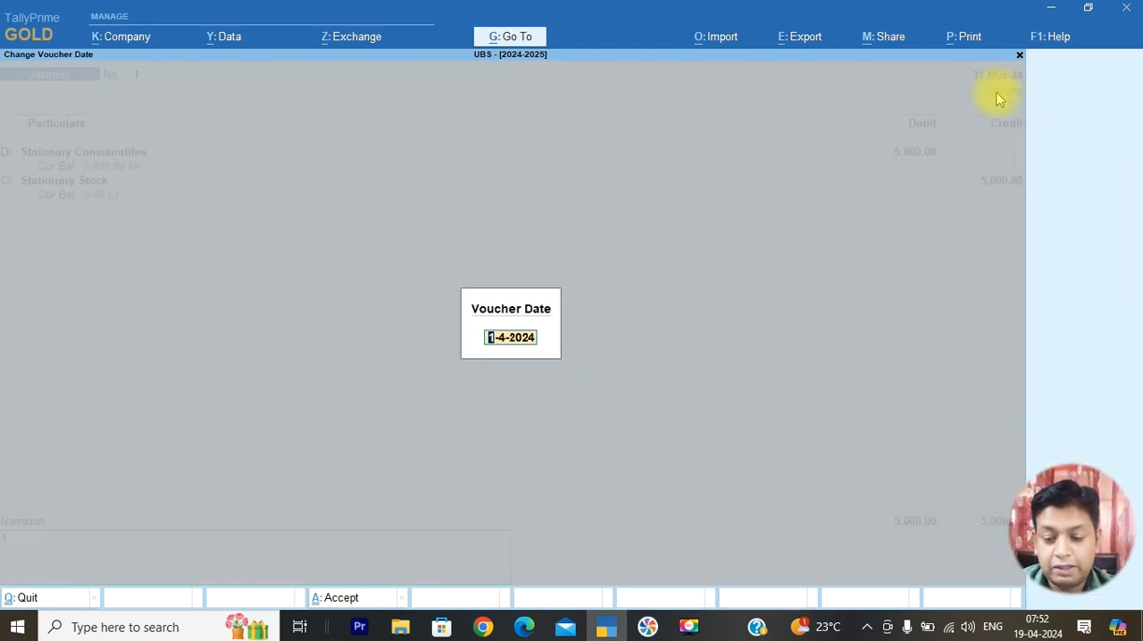
pyautogui.press('Return')
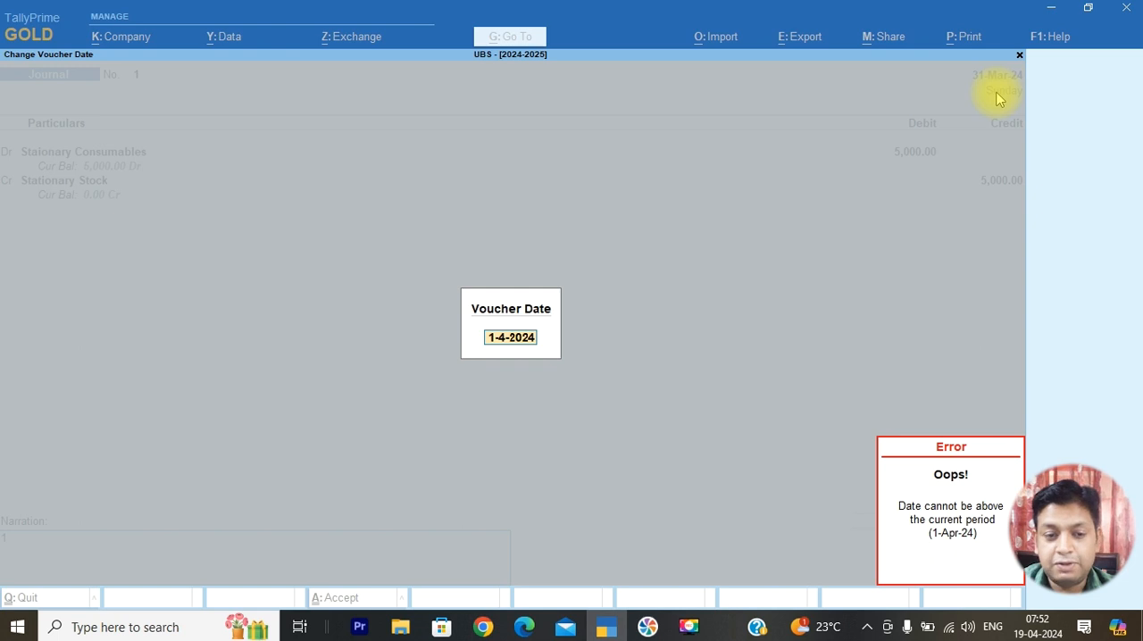
pyautogui.press('Escape')
pyautogui.press('Escape')
pyautogui.press('Escape')
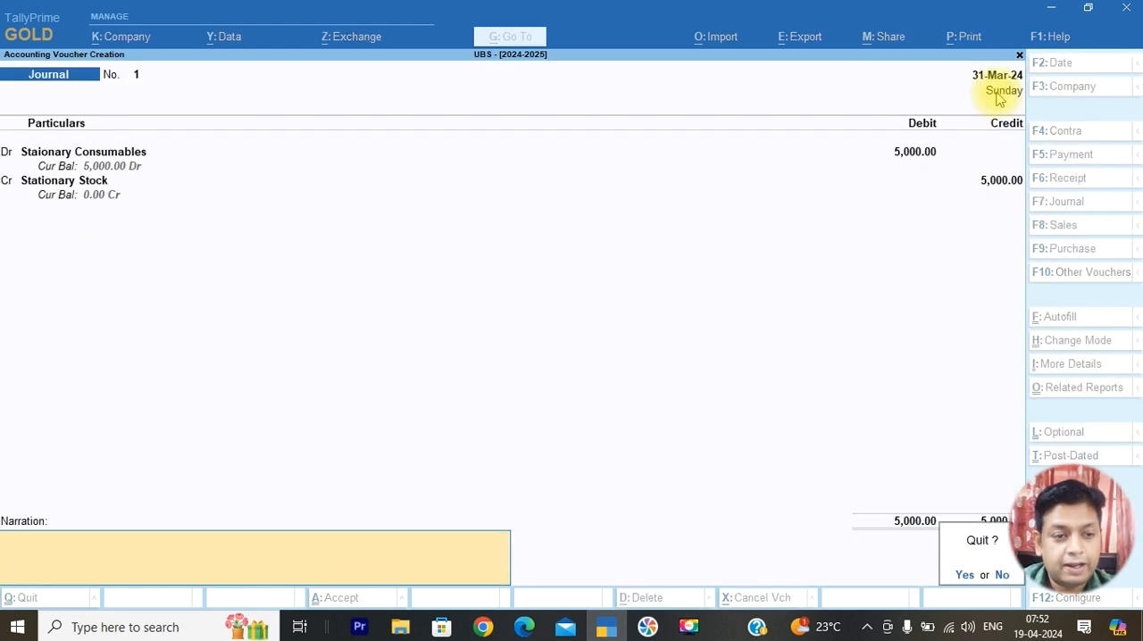
pyautogui.press('y')
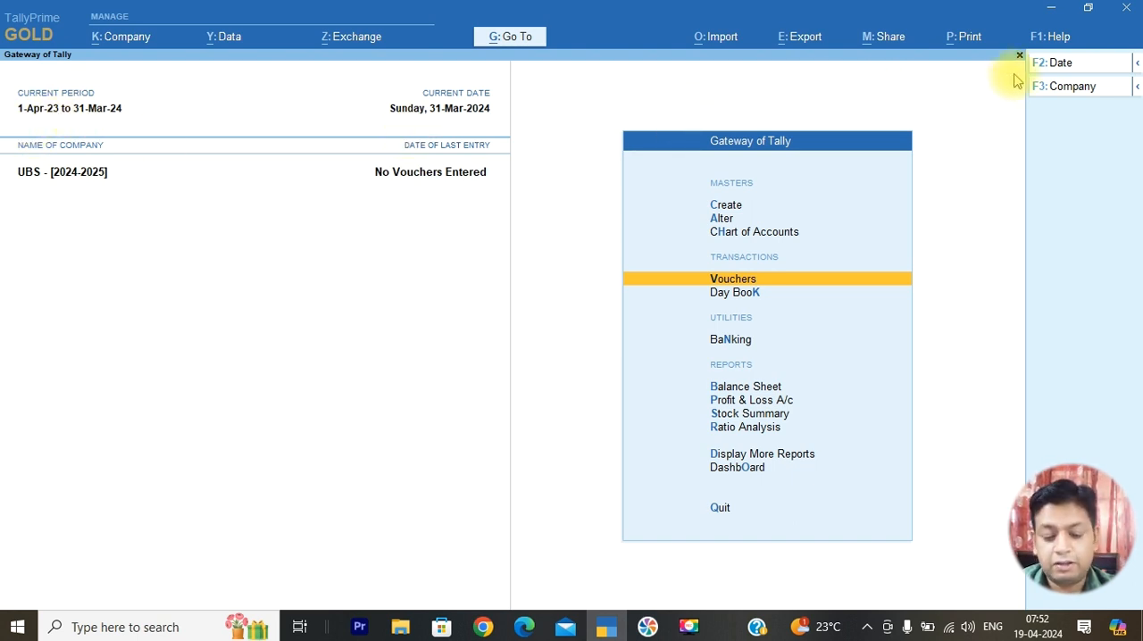
# Change the current period to run from 1-4-2024 to 31-3-2025
pyautogui.hotkey('alt', 'F2')
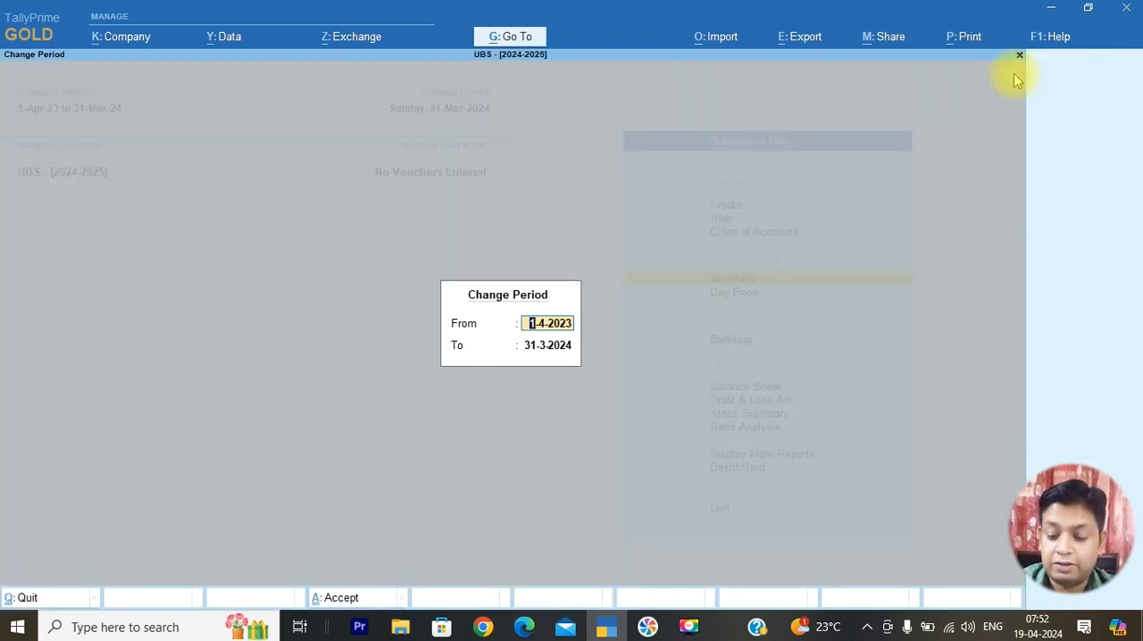
pyautogui.write('1-4-2024')
pyautogui.press('Return')
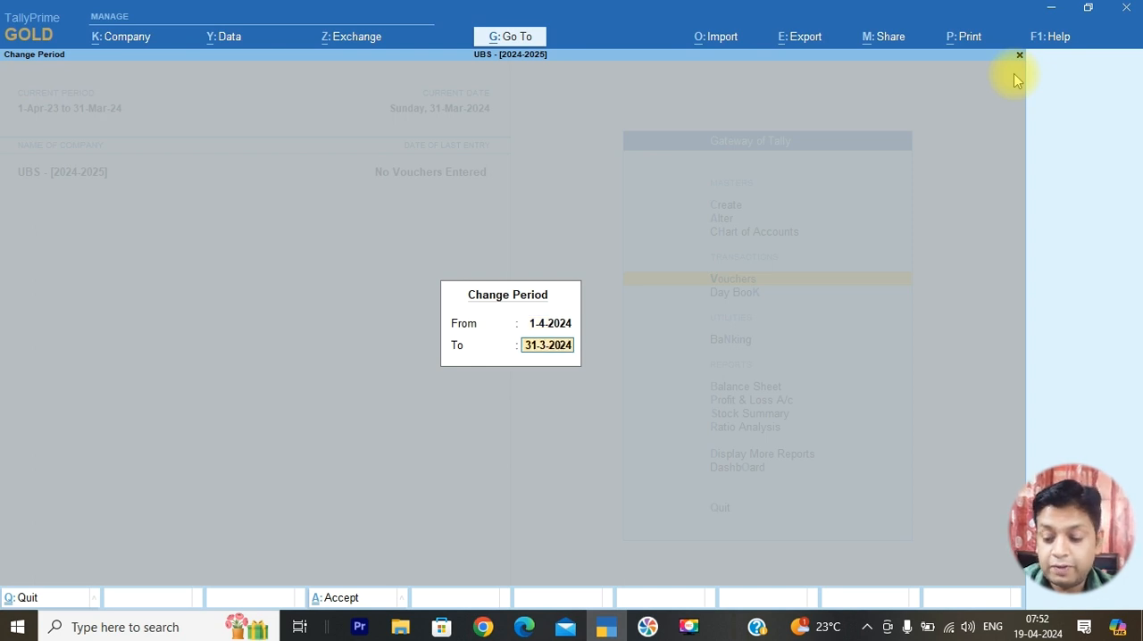
pyautogui.write('31-3-2025')
pyautogui.press('Return')
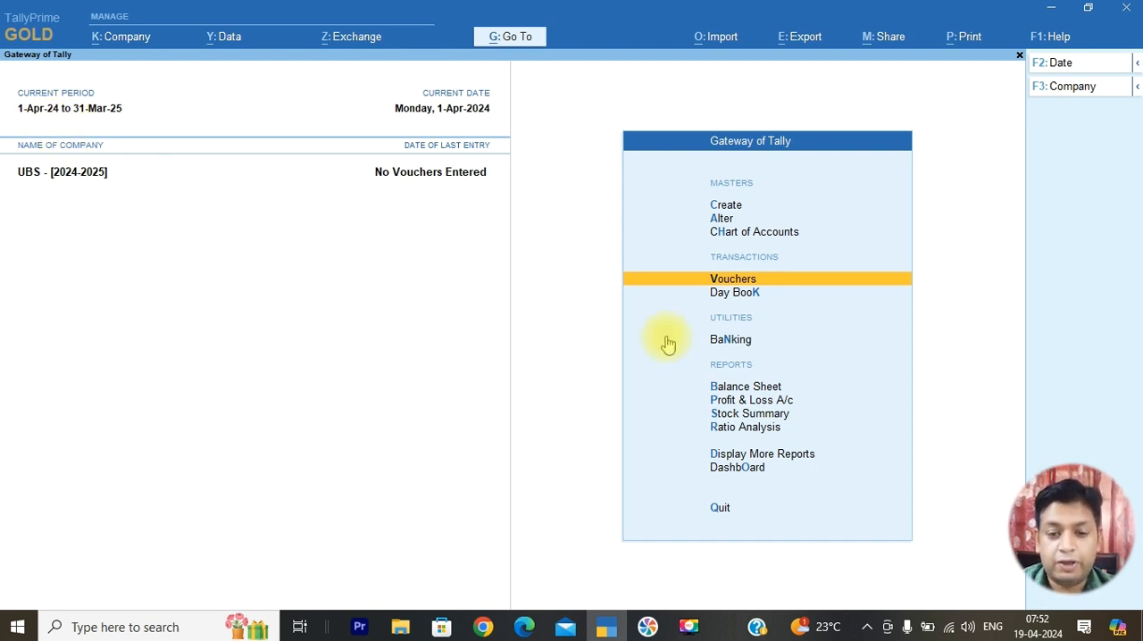
# Try to date a new journal voucher 1-4-2025, and quit the empty voucher
pyautogui.press('Return')
pyautogui.press('F2')
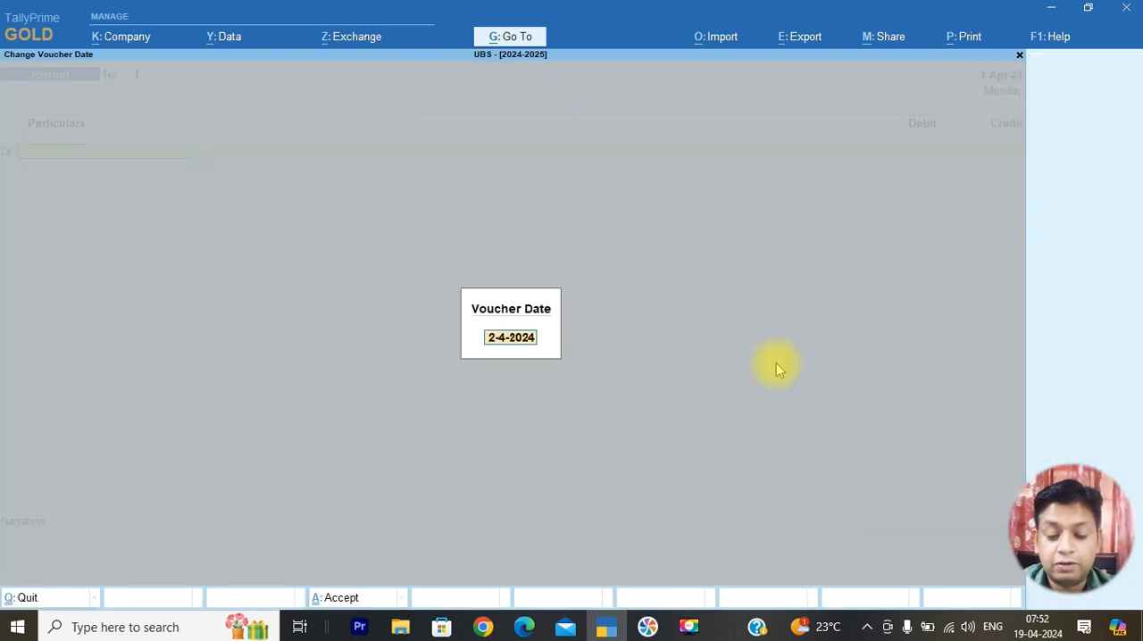
pyautogui.write('1-4-2025')
pyautogui.press('Return')
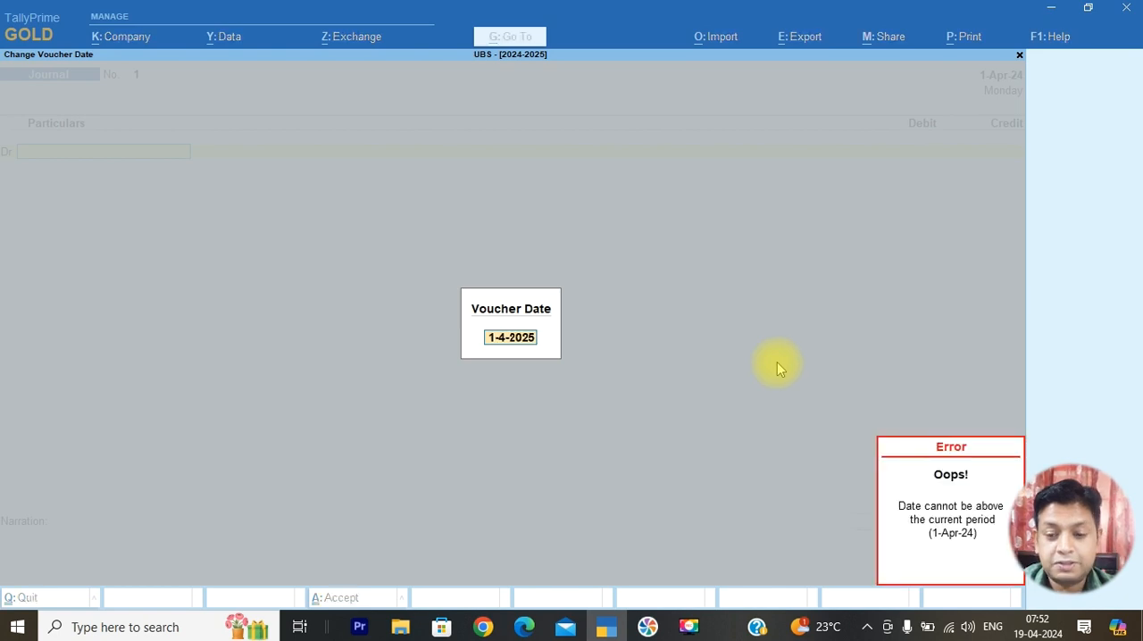
pyautogui.press('BackSpace')
pyautogui.press('Escape')
pyautogui.press('Escape')
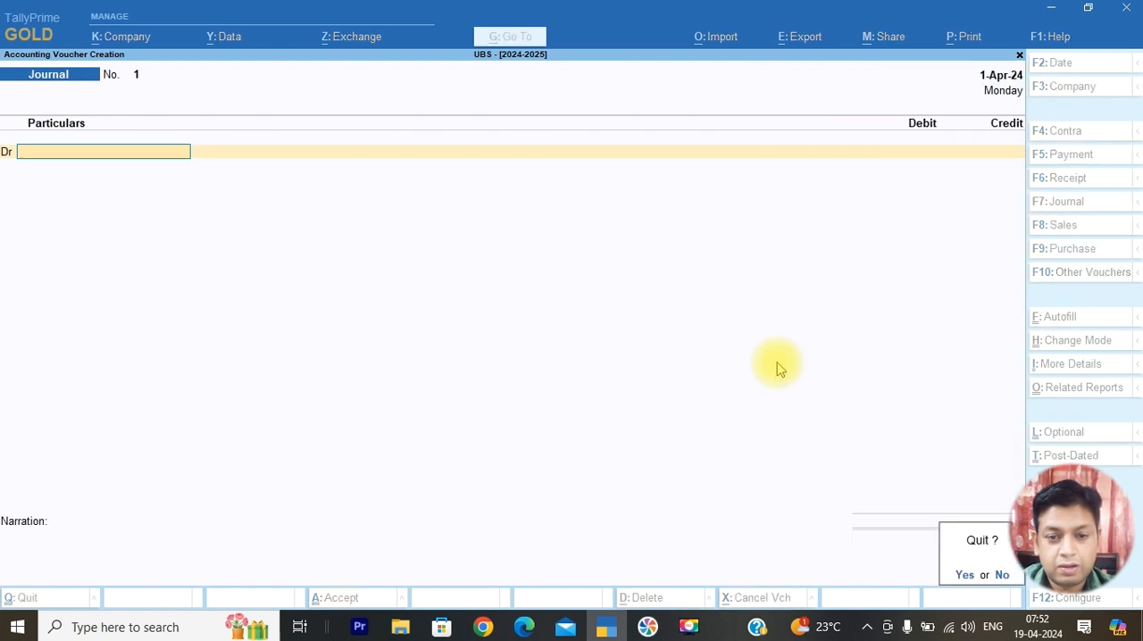
pyautogui.press('y')
# Open the UBS - [2024-2025] company's alteration details, check its financial year and books beginning dates, and close them unchanged
pyautogui.press('F3')
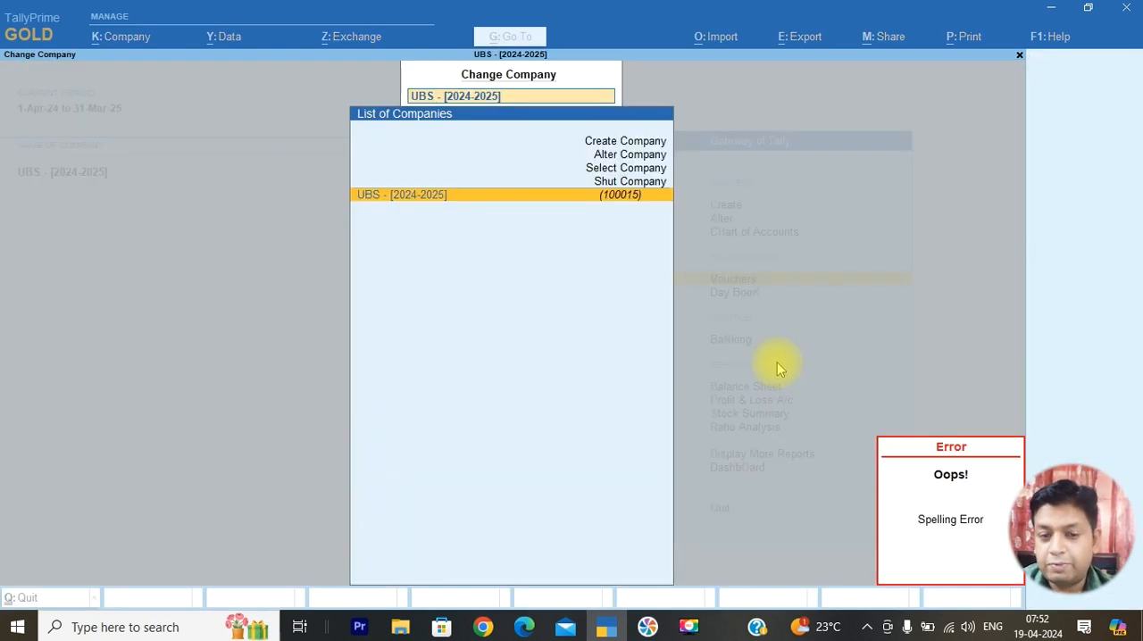
pyautogui.press('Up')
pyautogui.press('Up')
pyautogui.press('Up')
pyautogui.press('Return')
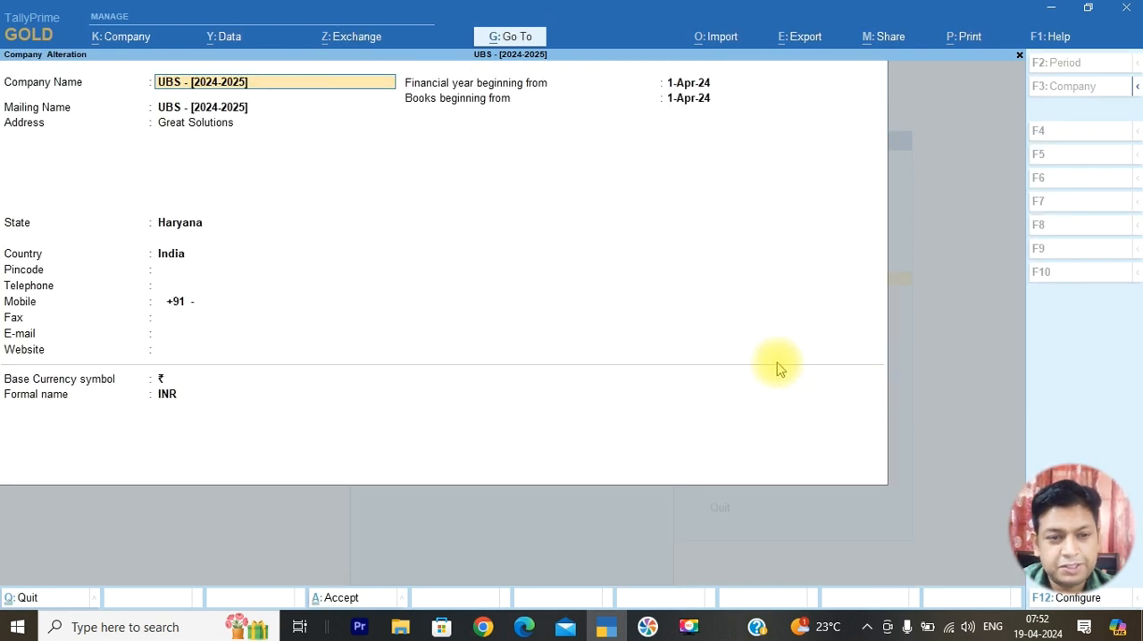
pyautogui.press('Escape')
pyautogui.press('Escape')
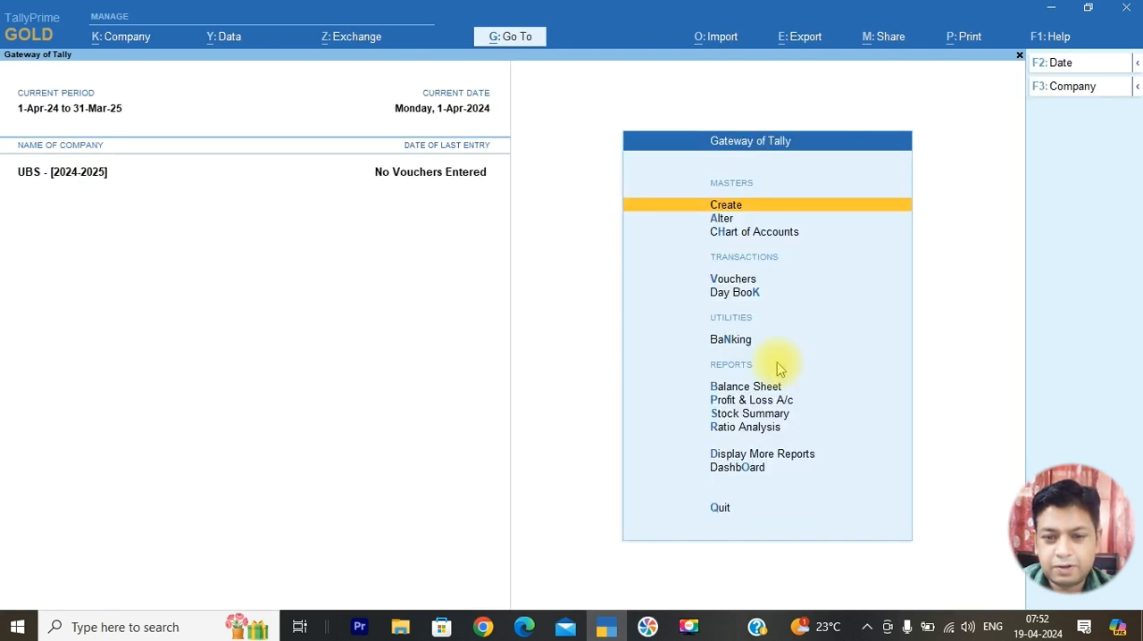
# Start a new journal voucher and set its date to 1-4-24
pyautogui.press('Down')
pyautogui.press('Down')
pyautogui.press('Down')
pyautogui.press('Return')
pyautogui.press('F2')
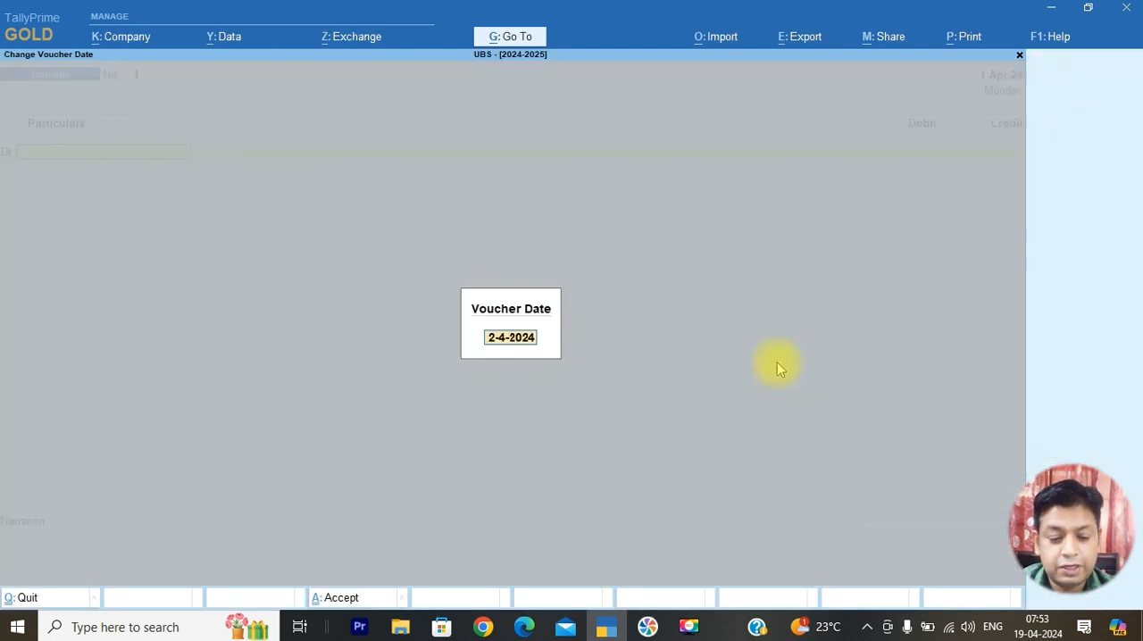
pyautogui.write('1-4-24')
pyautogui.press('Return')
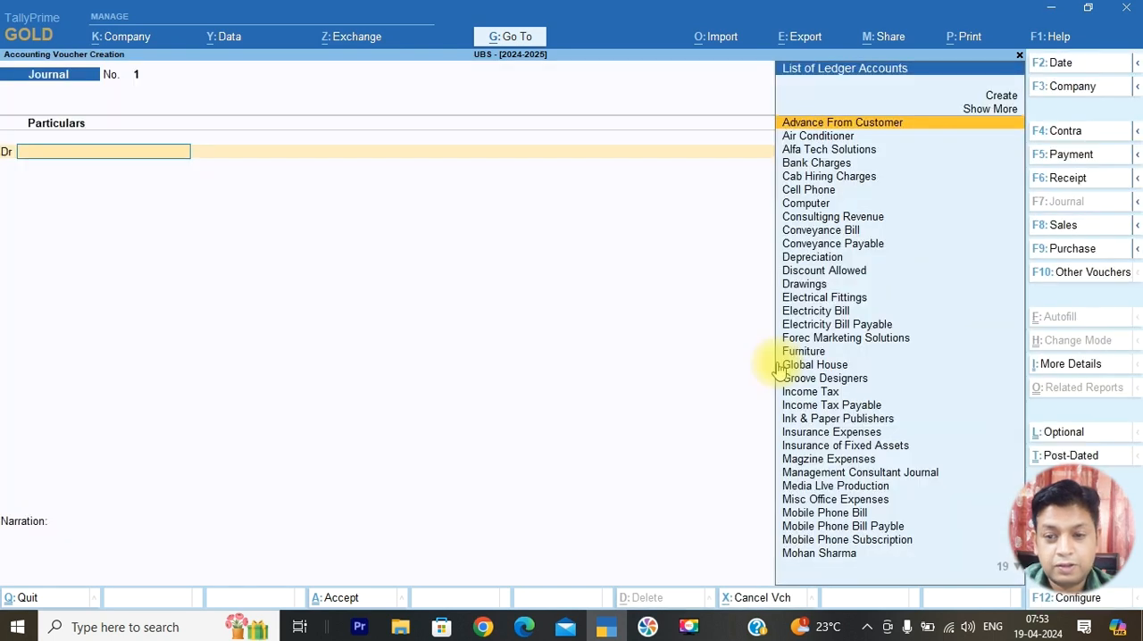
# Debit 5000 to Staionary Consumables in the journal voucher dated 1-Apr-24
pyautogui.write('St')
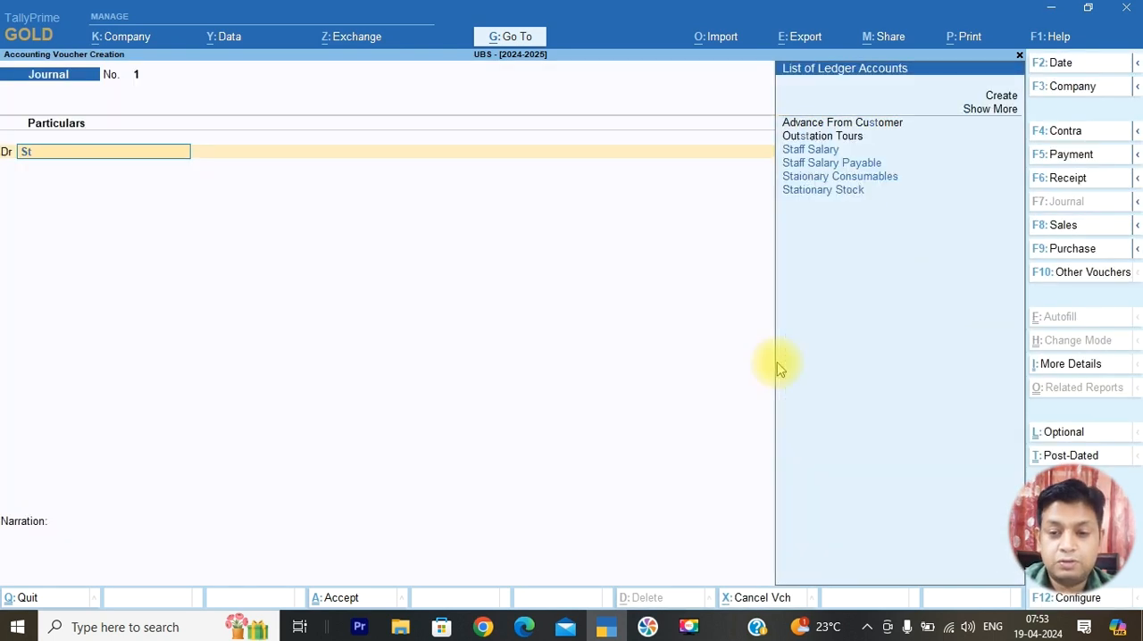
pyautogui.write('a')
pyautogui.press('Down')
pyautogui.press('Down')
pyautogui.press('Down')
pyautogui.press('Return')
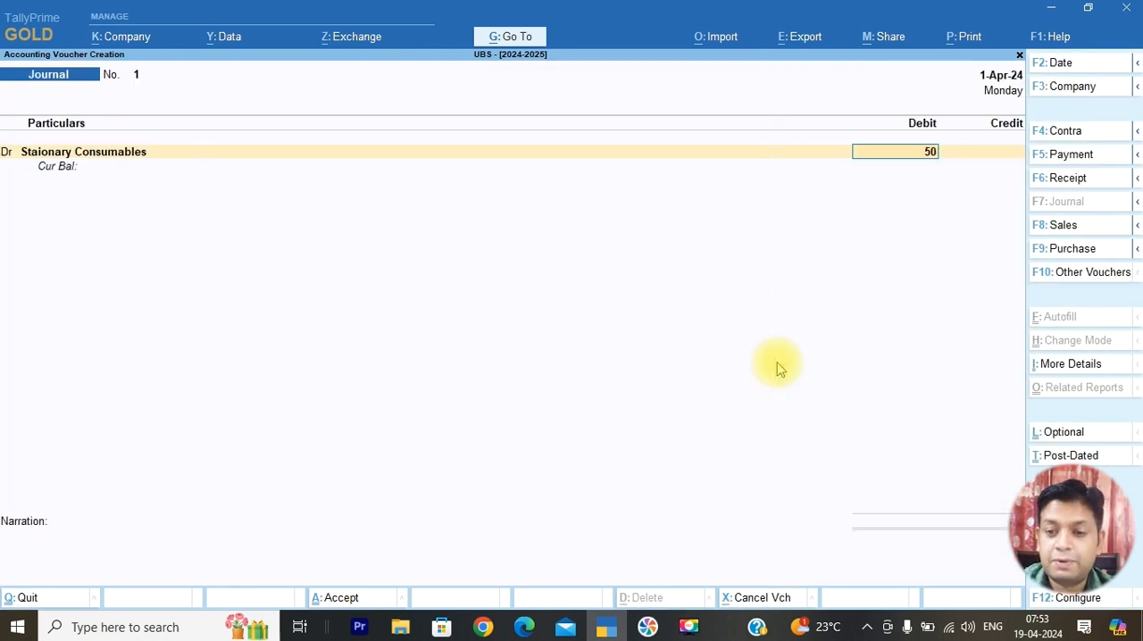
pyautogui.press('Return')
pyautogui.write('Sta')
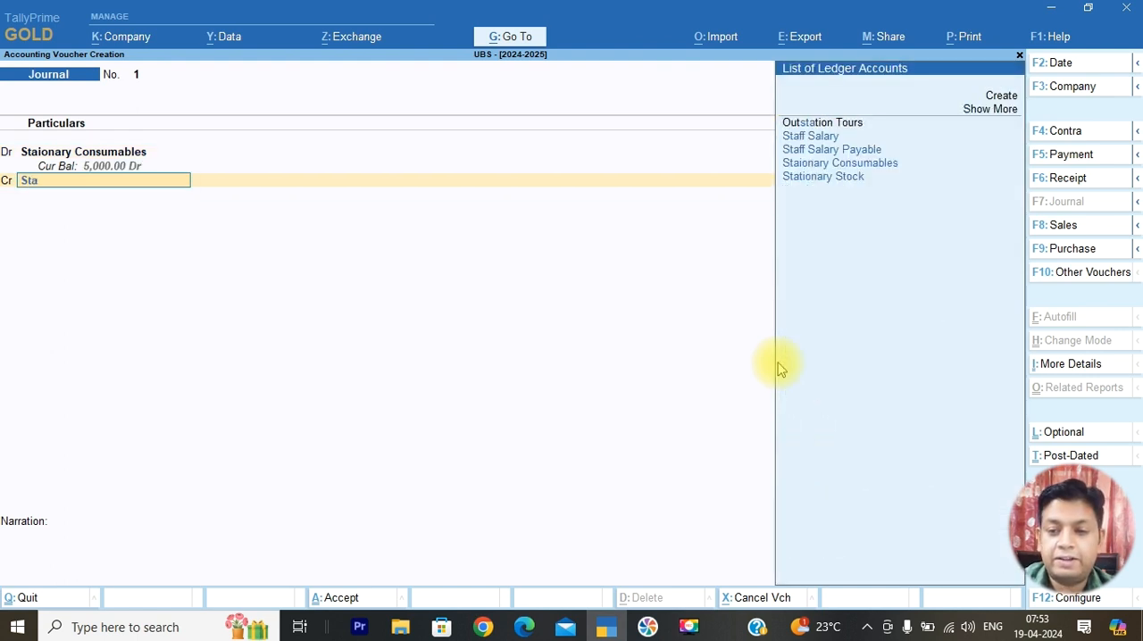
# Credit 5000 to Stationary Stock, enter 1 as the narration, and save the journal voucher
pyautogui.press('Down')
pyautogui.press('Down')
pyautogui.press('Down')
pyautogui.press('Down')
pyautogui.press('Return')
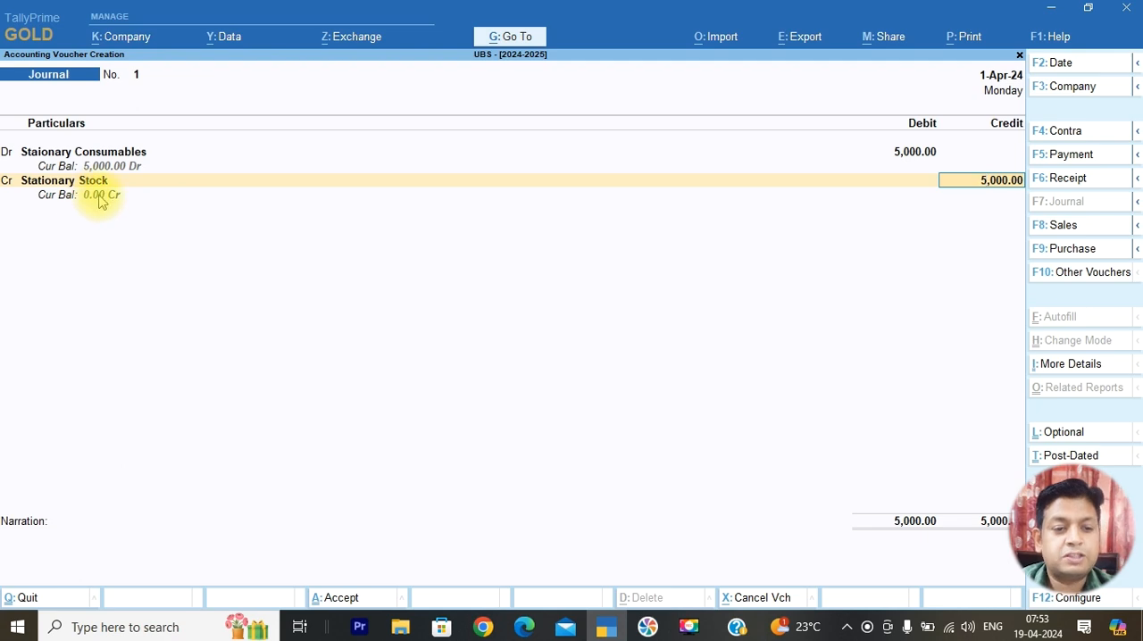
pyautogui.press('Return')
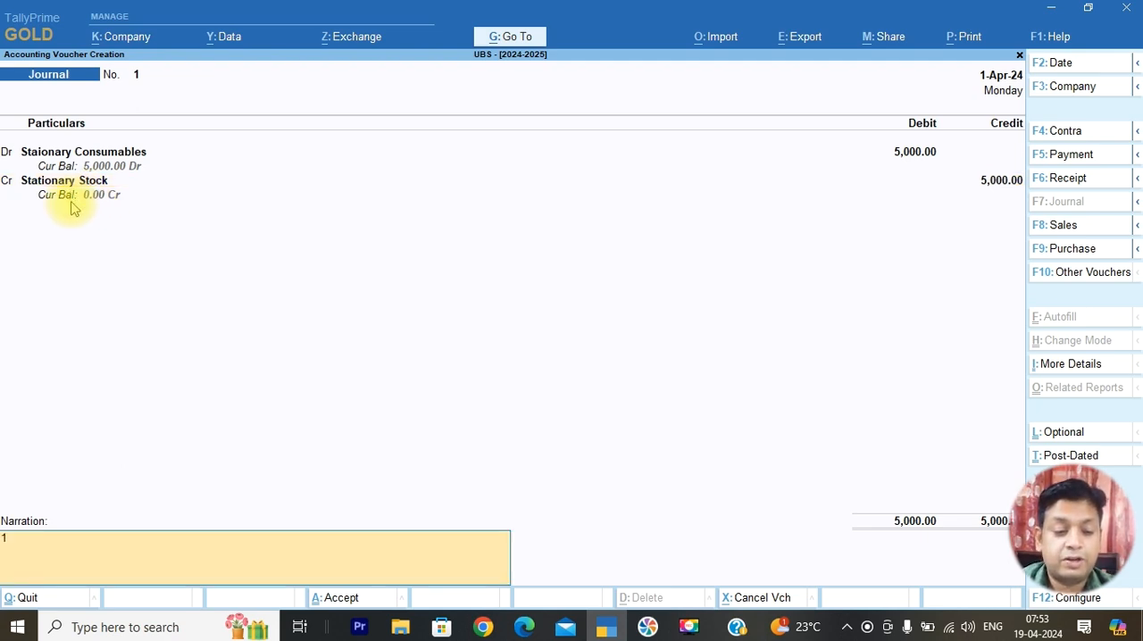
pyautogui.press('Return')
pyautogui.press('Return')
# Switch to April 2024.pdf in Edge and highlight transaction 2, Rs.20000 in cash from ForeC Marketing Solutions
pyautogui.hotkey('alt', 'Tab')
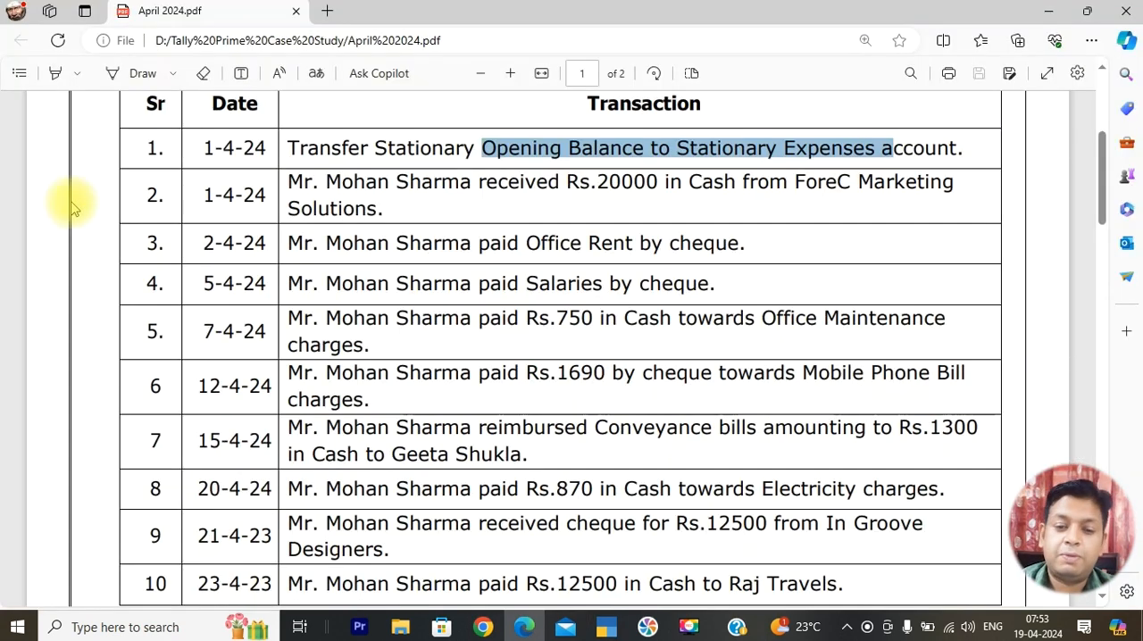
pyautogui.click(596, 181)
pyautogui.moveTo(596, 181); pyautogui.dragTo(943, 183)
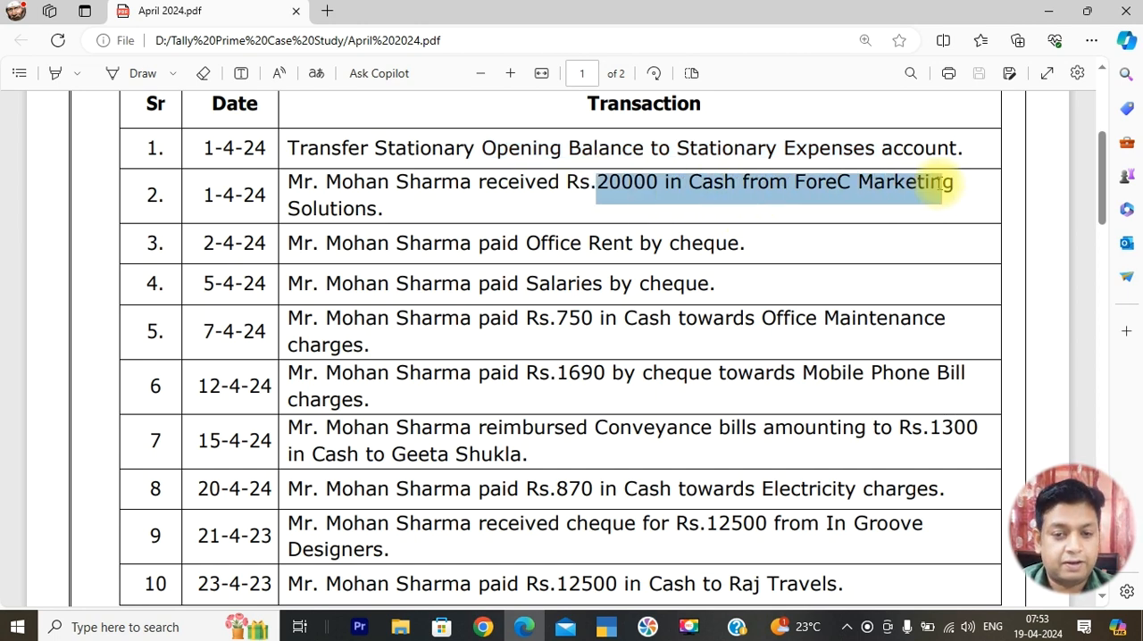
# Switch to TallyPrime, start a receipt voucher, and credit 20000 to Forec Marketing Solutions against reference 18
pyautogui.hotkey('alt', 'Tab')
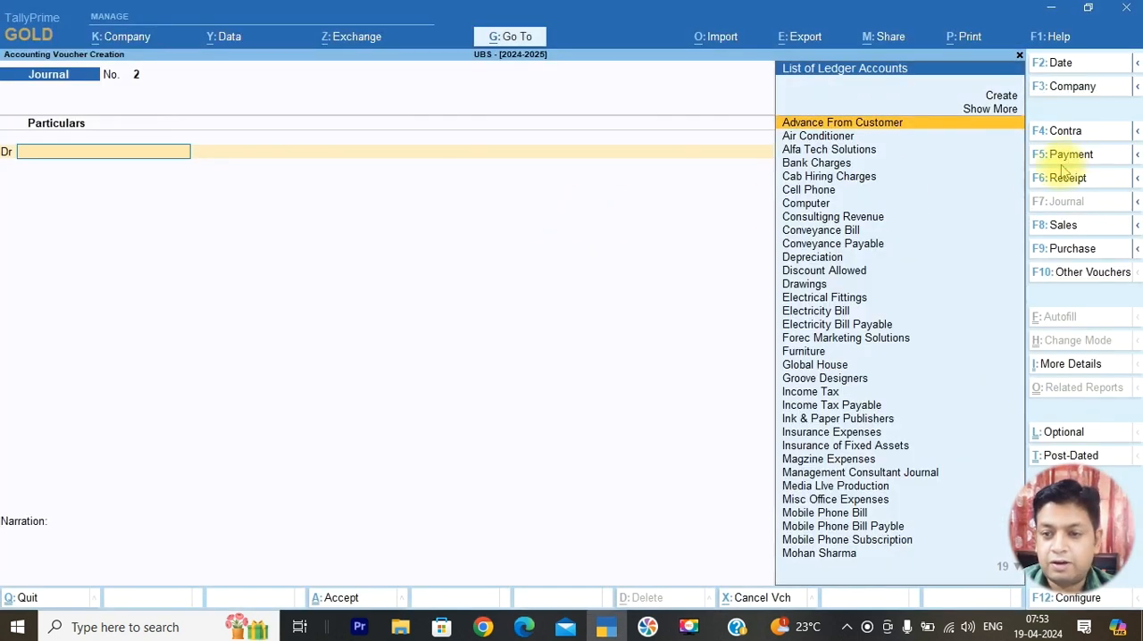
pyautogui.click(1068, 180)
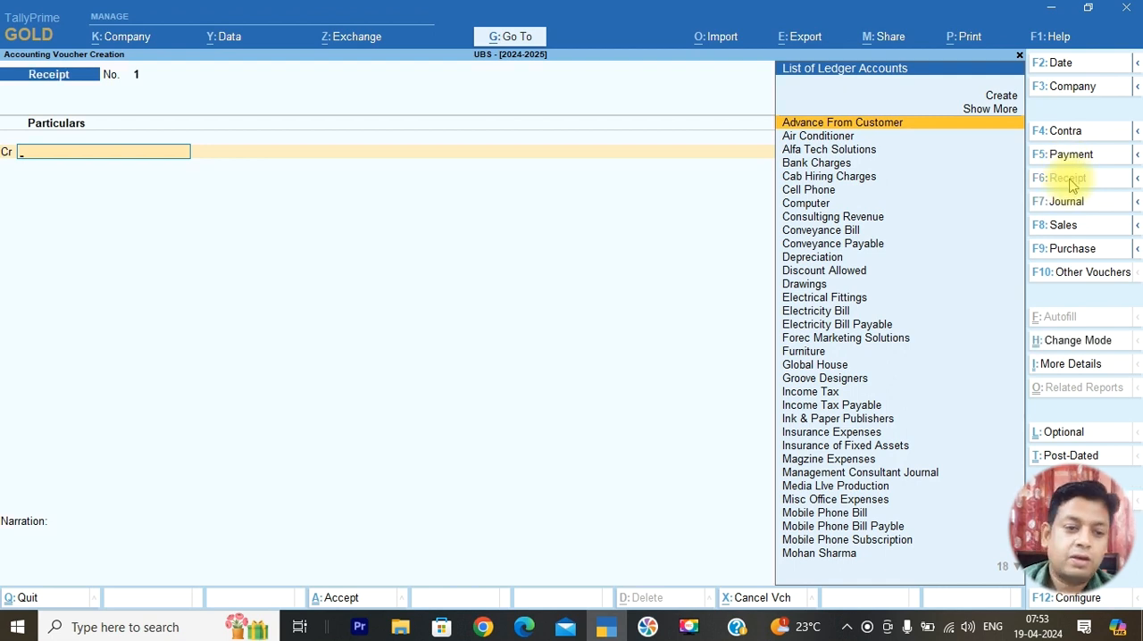
pyautogui.write('Fo')
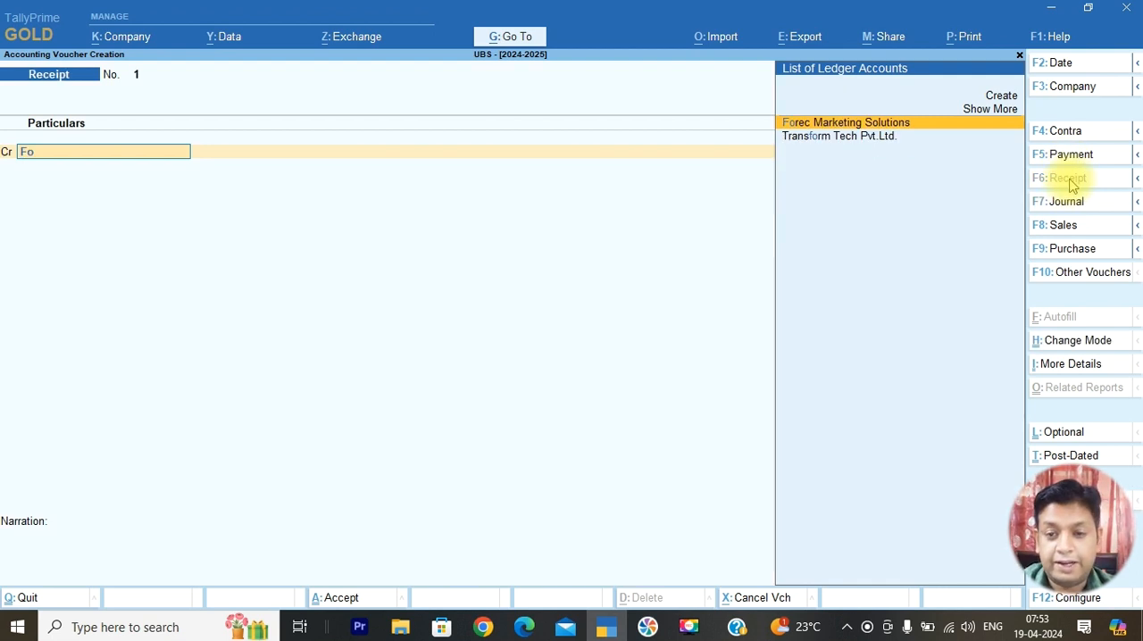
pyautogui.press('Return')
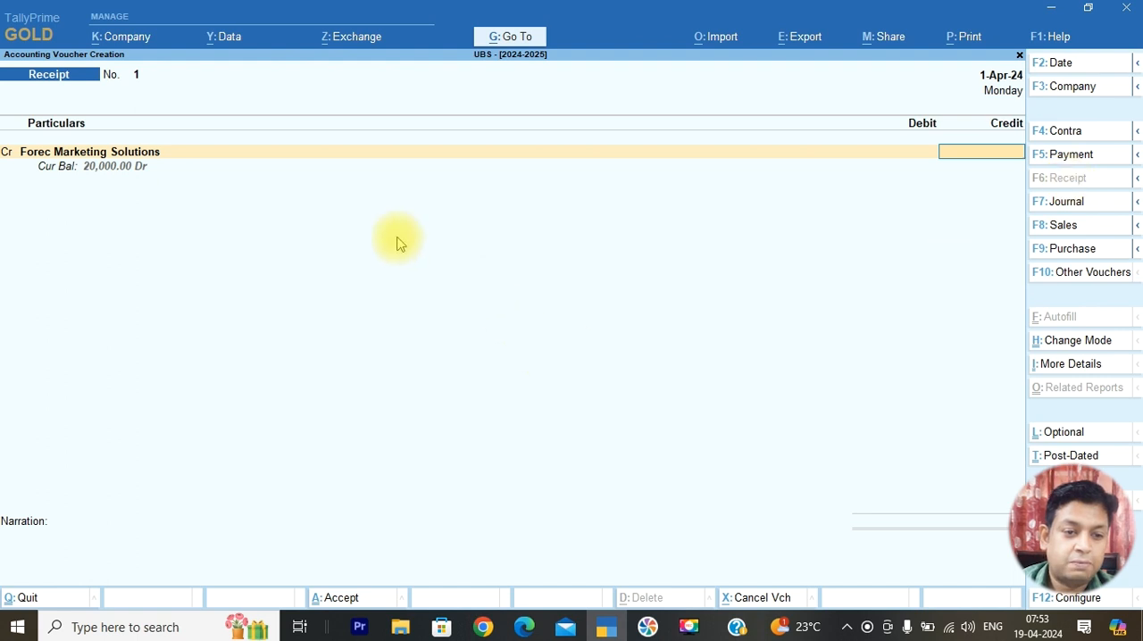
pyautogui.write('20,000')
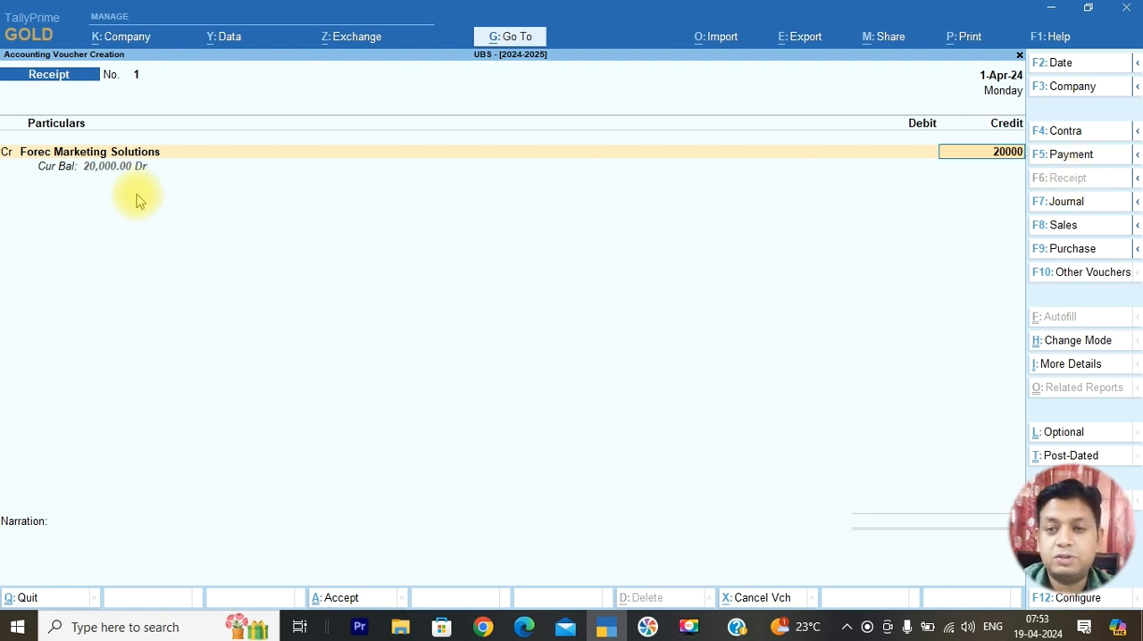
pyautogui.press('Return')
pyautogui.press('Return')
pyautogui.press('Return')
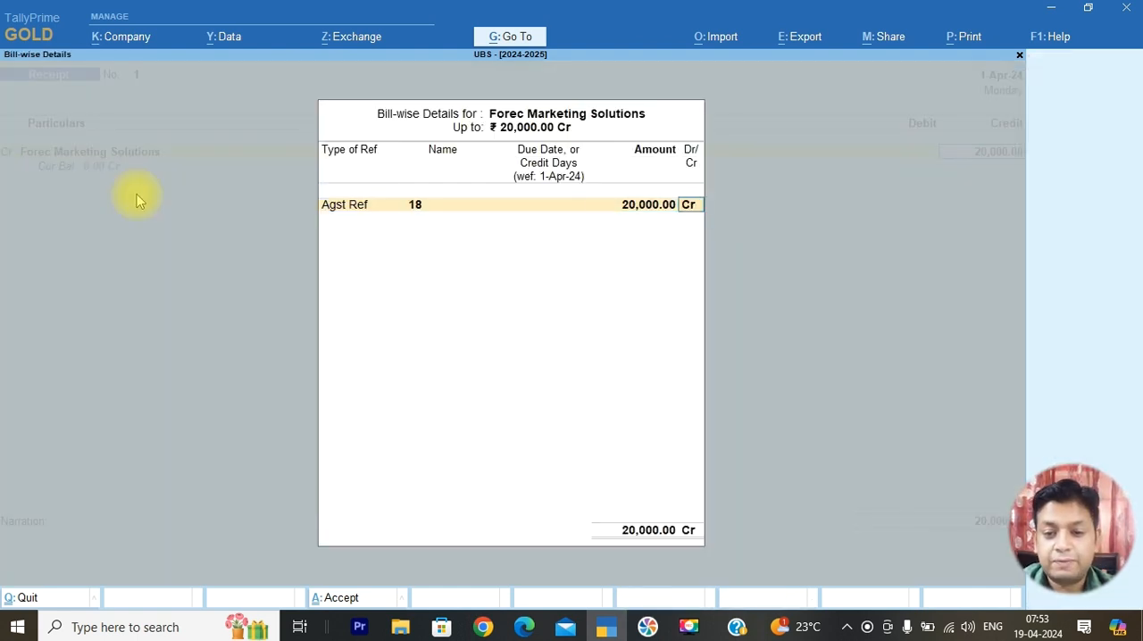
pyautogui.press('Return')
pyautogui.press('Return')
# Debit Cash for the Forec Marketing Solutions receipt and save the receipt voucher
pyautogui.write('Ca')
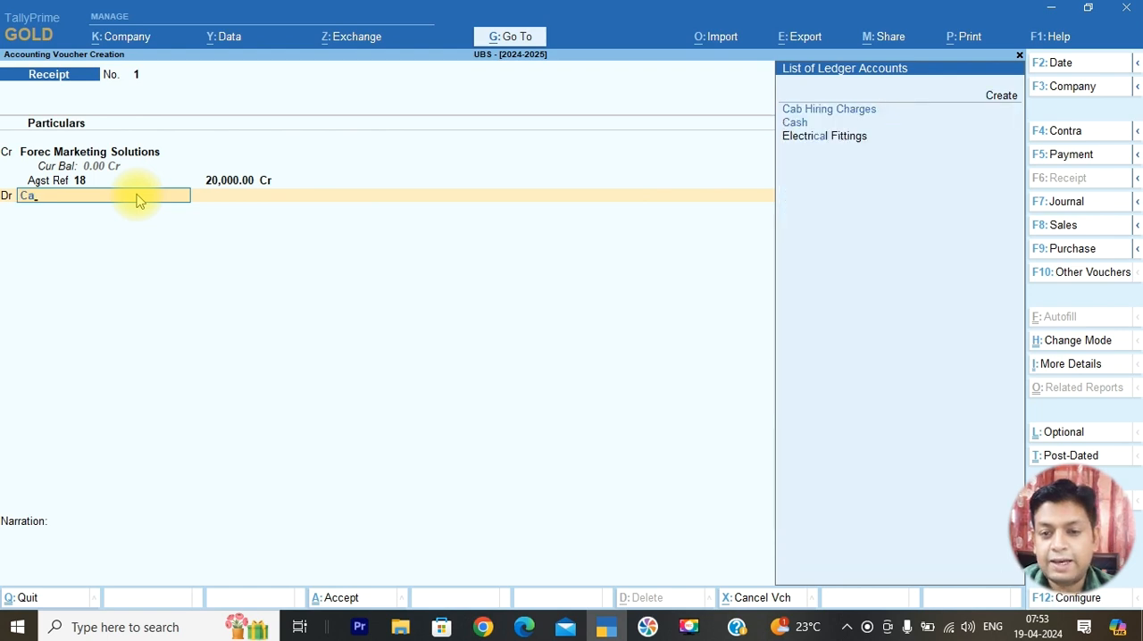
pyautogui.press('Down')
pyautogui.press('Return')
pyautogui.press('Return')
pyautogui.press('Return')
pyautogui.press('Return')
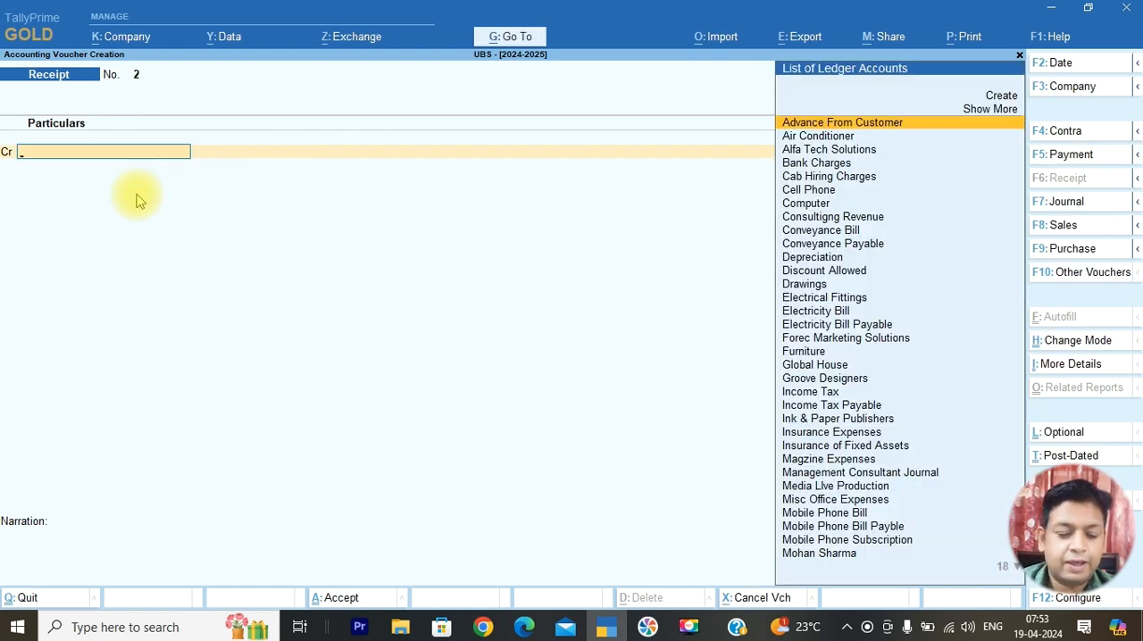
# Check transaction 3 in April 2024.pdf, then in TallyPrime date a new receipt voucher 2-Apr-24 and credit 2500 to Rent Payable
pyautogui.hotkey('alt', 'Tab')
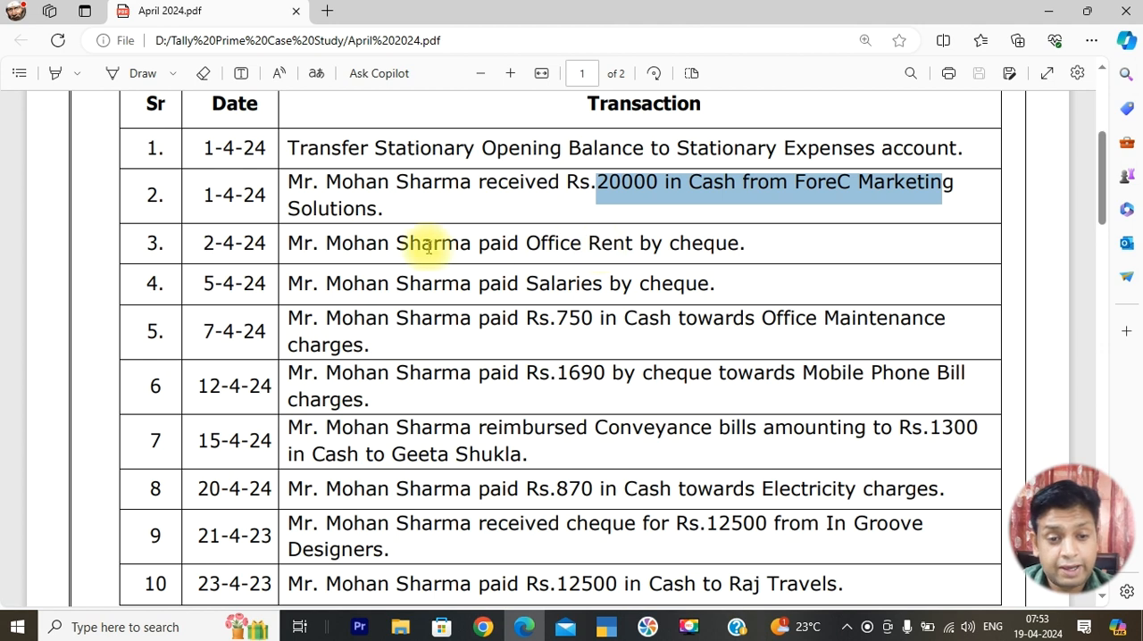
pyautogui.hotkey('alt', 'Tab')
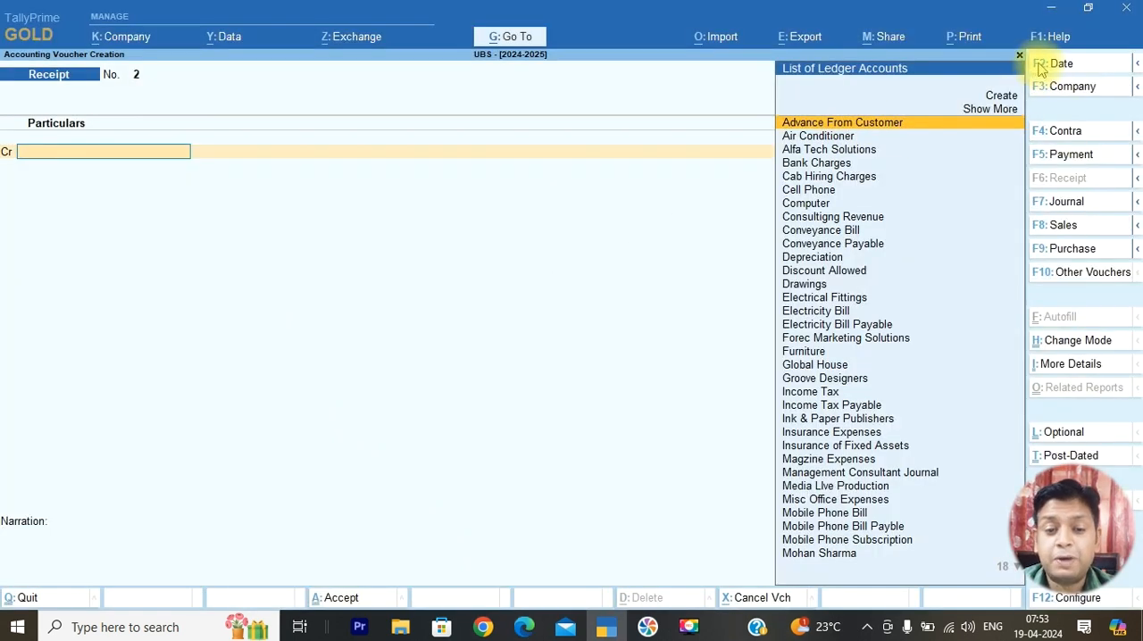
pyautogui.click(1039, 68)
pyautogui.press('Return')
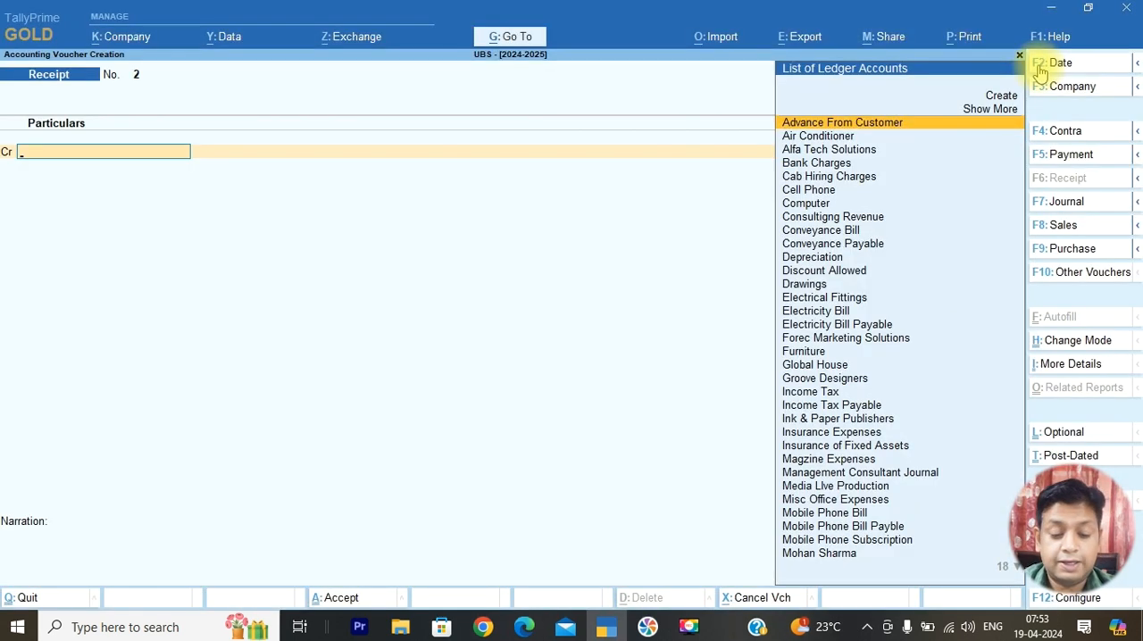
pyautogui.write('Ren')
pyautogui.press('Down')
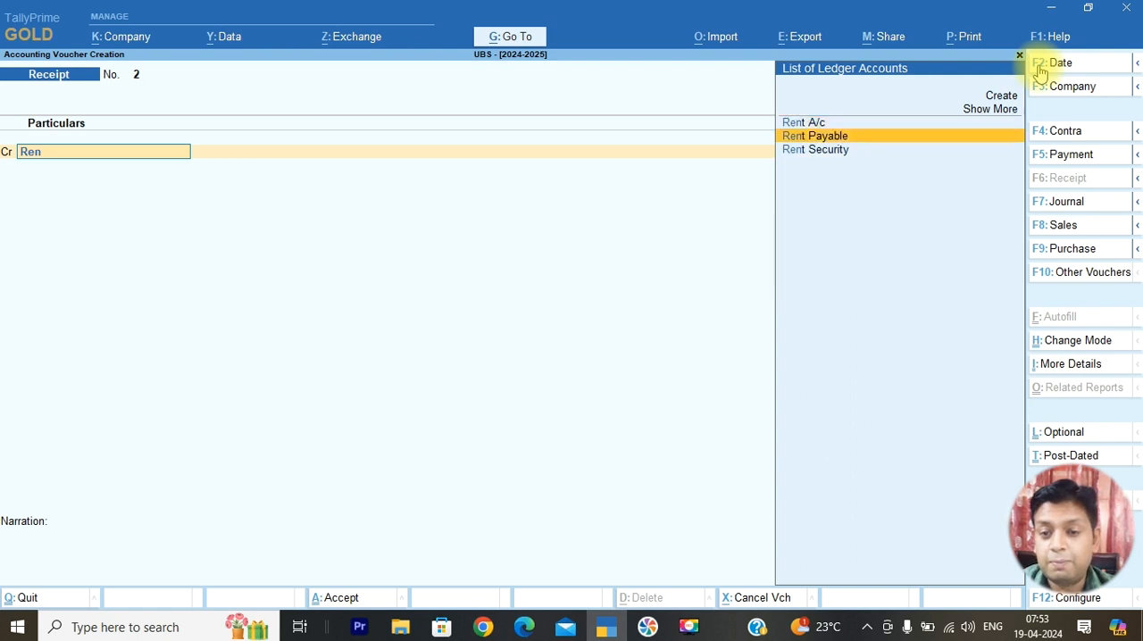
pyautogui.press('Return')
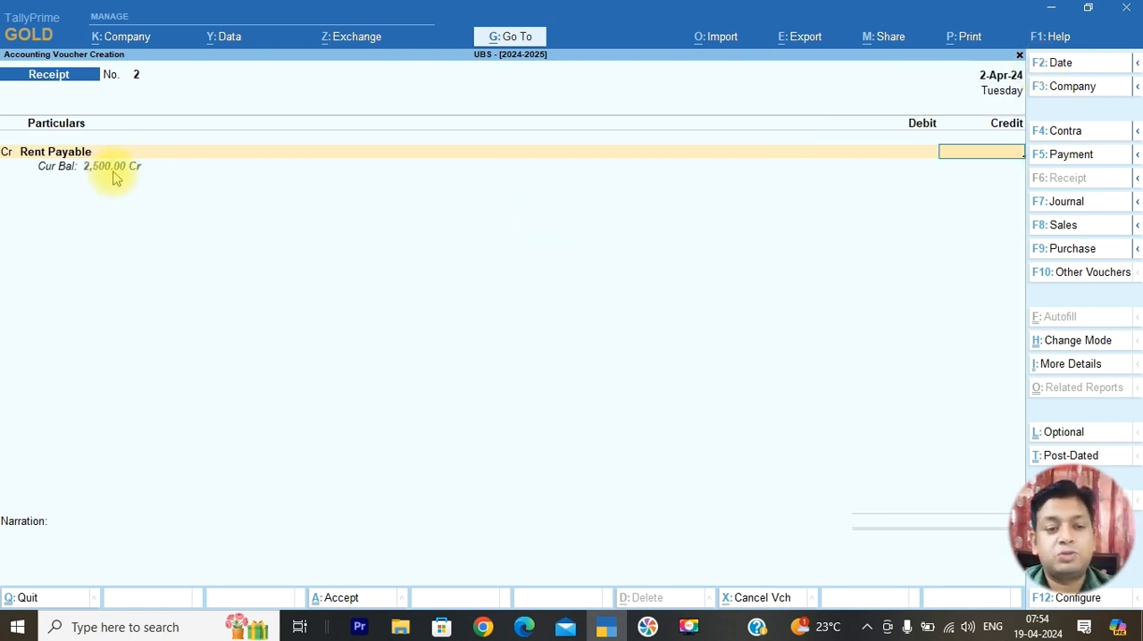
pyautogui.write('2500')
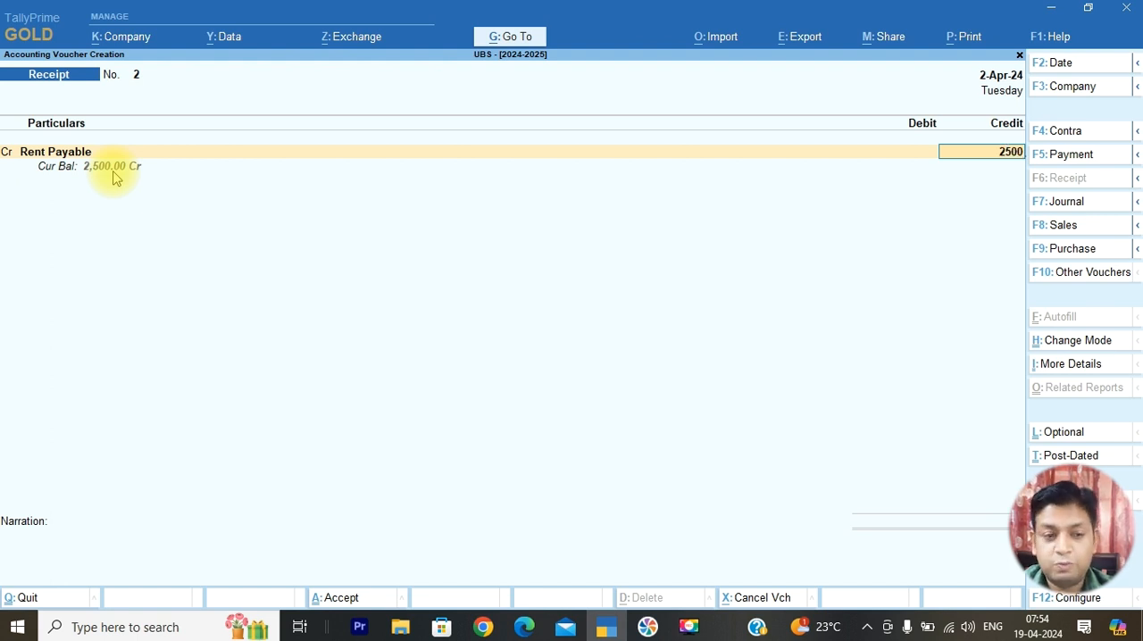
pyautogui.press('Return')
# Debit 2500 to SBI Bank as Cheque/DD, enter 3 as the narration, and save the rent voucher
pyautogui.write('sb')
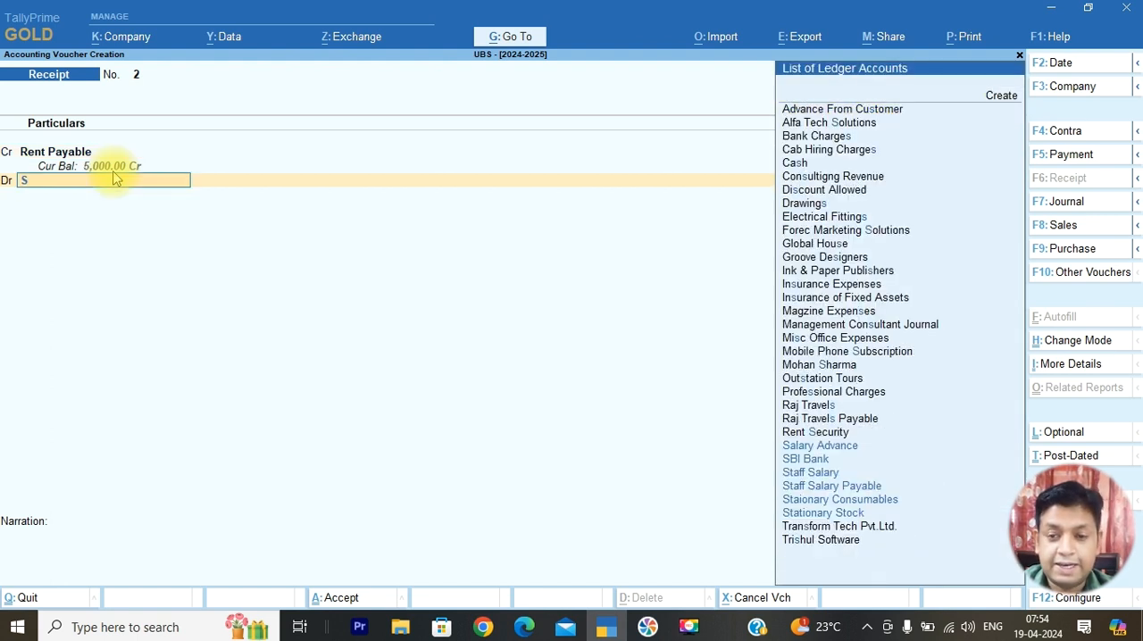
pyautogui.press('Return')
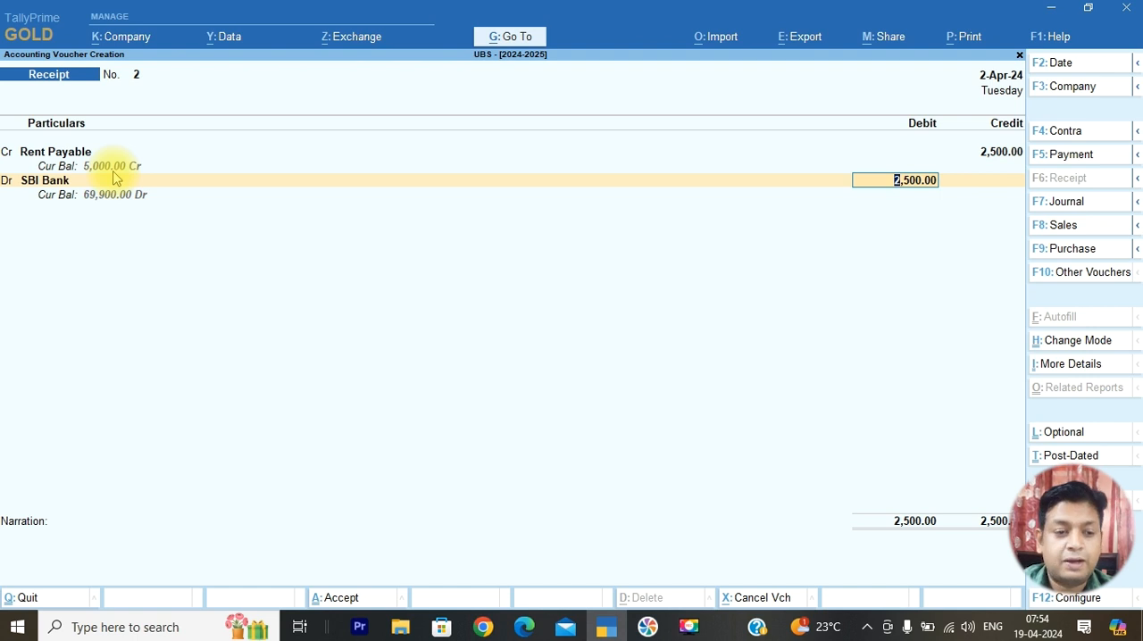
pyautogui.press('Return')
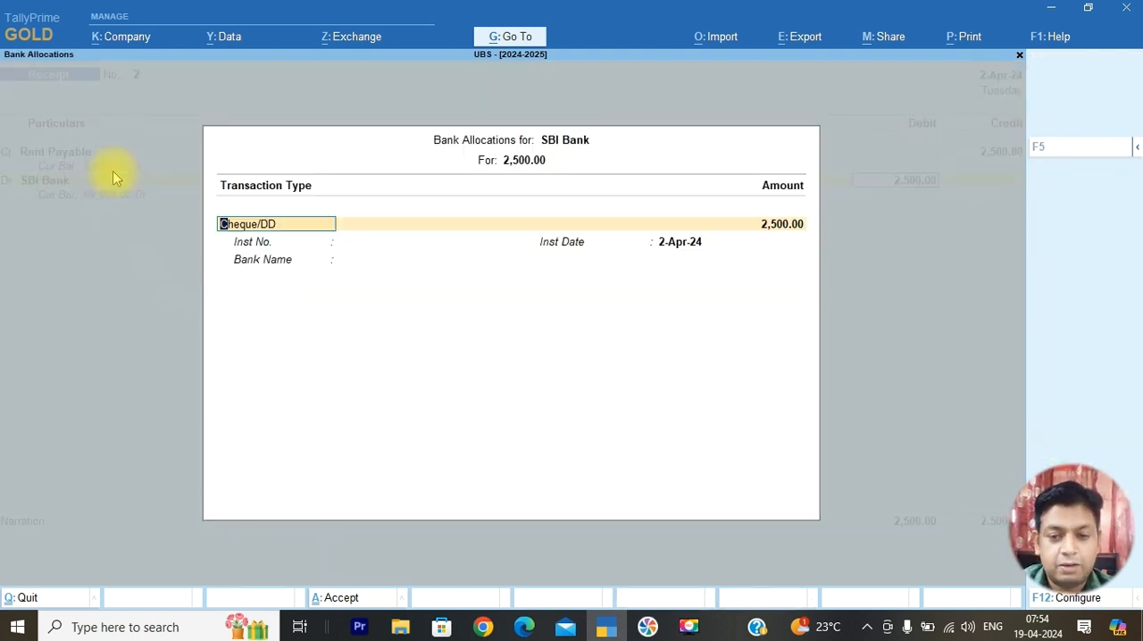
pyautogui.press('Return')
pyautogui.press('Return')
pyautogui.press('Return')
pyautogui.press('Return')
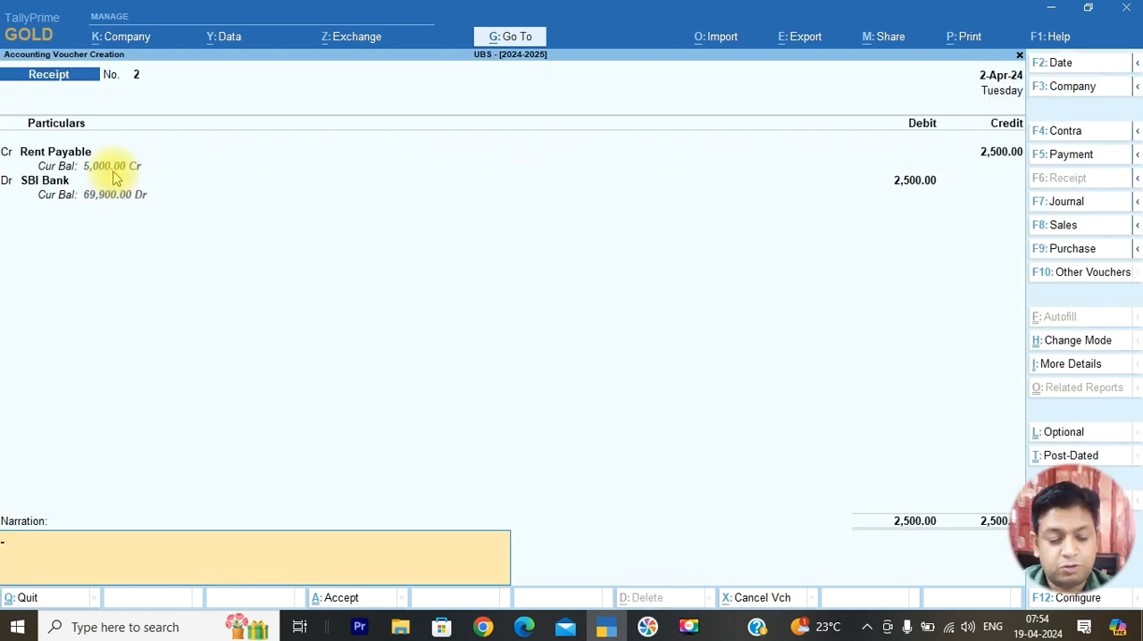
pyautogui.write('3')
pyautogui.press('Return')
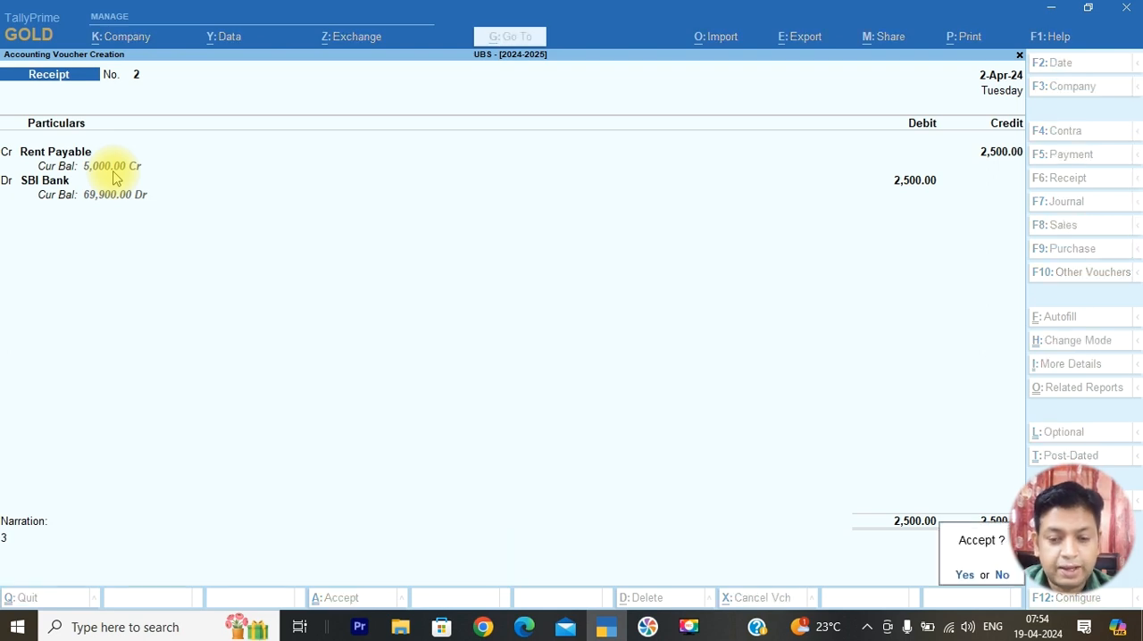
pyautogui.press('Return')
# Switch to April 2024.pdf in Edge, copy the text of transaction 4 on salaries paid by cheque, and return to TallyPrime
pyautogui.hotkey('alt', 'Tab')
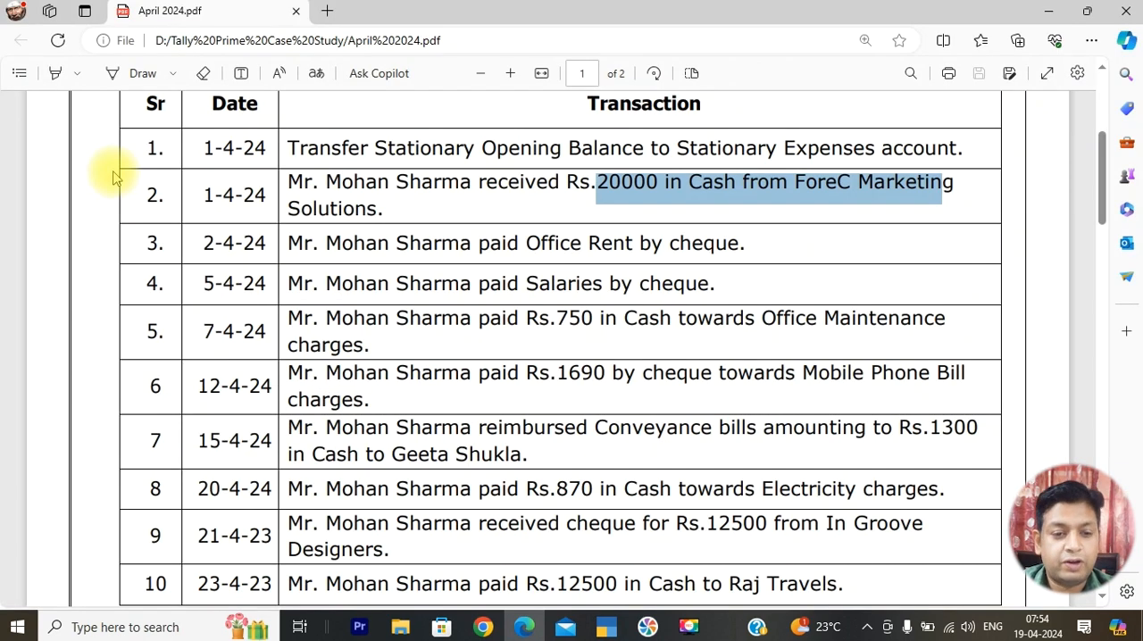
pyautogui.moveTo(715, 282); pyautogui.dragTo(284, 288)
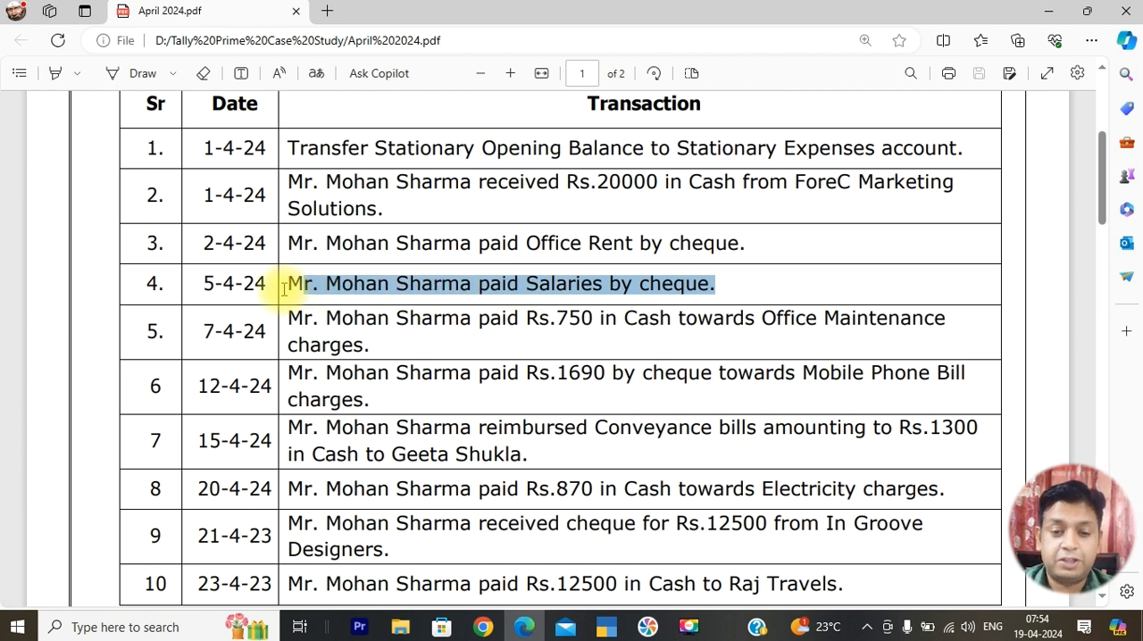
pyautogui.hotkey('ctrl', 'c')
pyautogui.hotkey('alt', 'Tab')
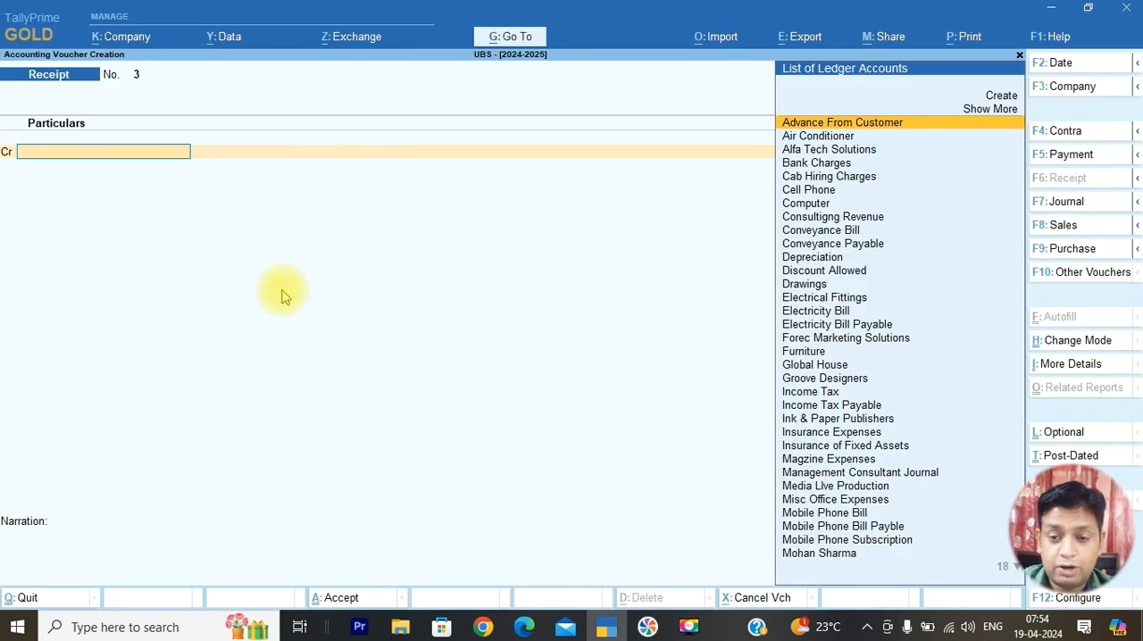
# Leave voucher entry, display the Balance Sheet in detailed form, and go to Provisions under Current Liabilities
pyautogui.press('Escape')
pyautogui.press('Down')
pyautogui.press('Down')
pyautogui.press('Down')
pyautogui.press('Down')
pyautogui.press('Up')
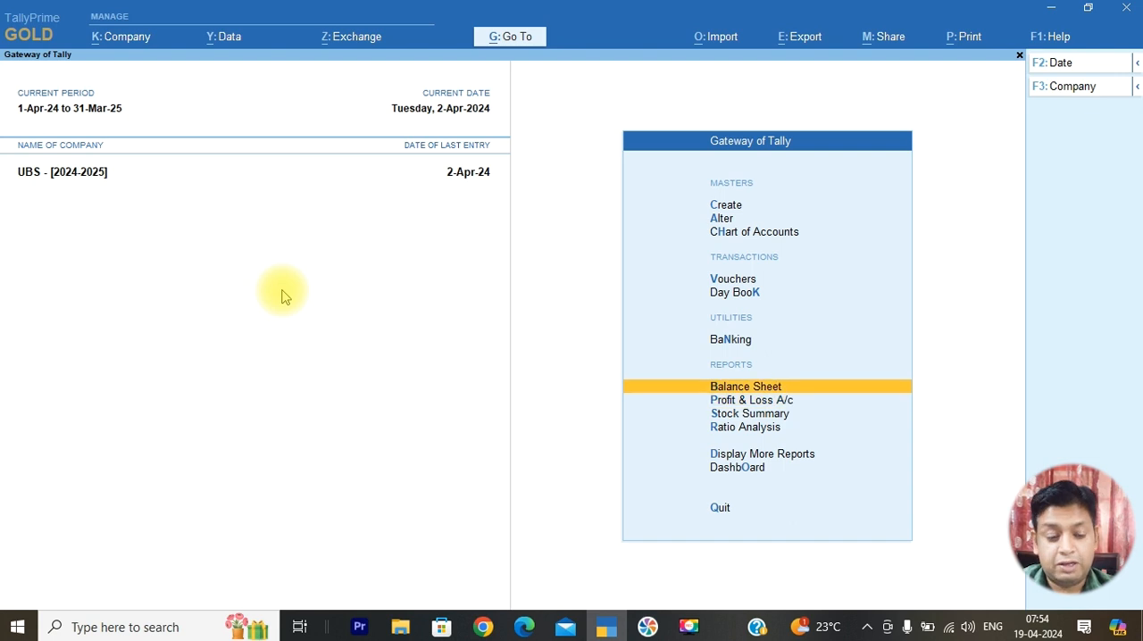
pyautogui.press('Return')
pyautogui.hotkey('alt', 'F5')
pyautogui.press('Down')
pyautogui.press('Down')
pyautogui.press('Down')
pyautogui.press('Down')
pyautogui.press('Down')
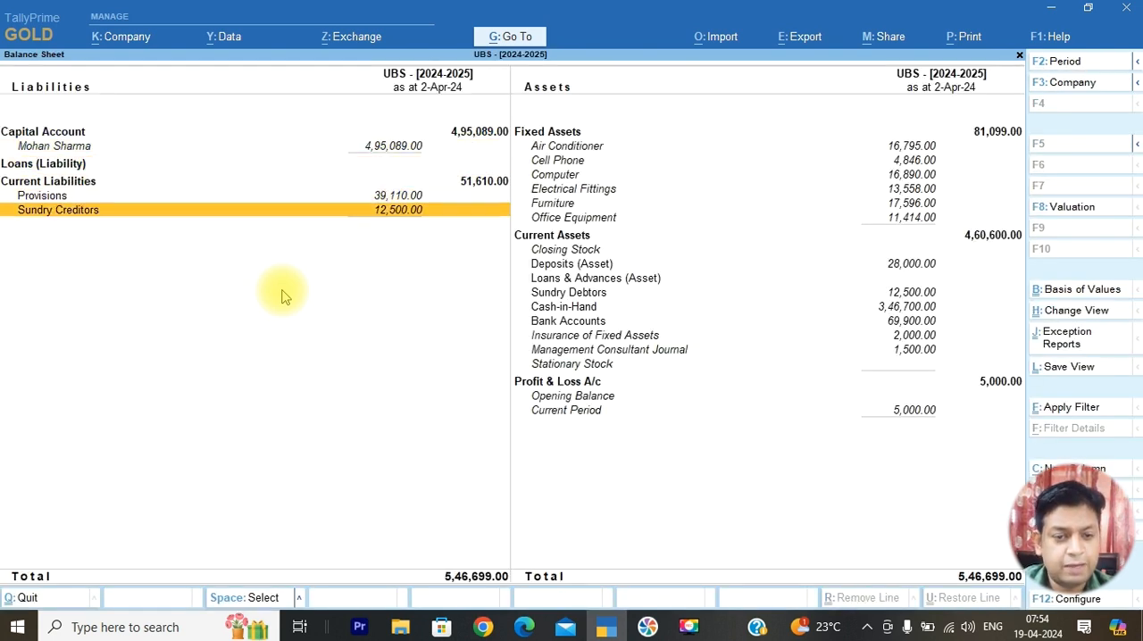
pyautogui.press('Up')
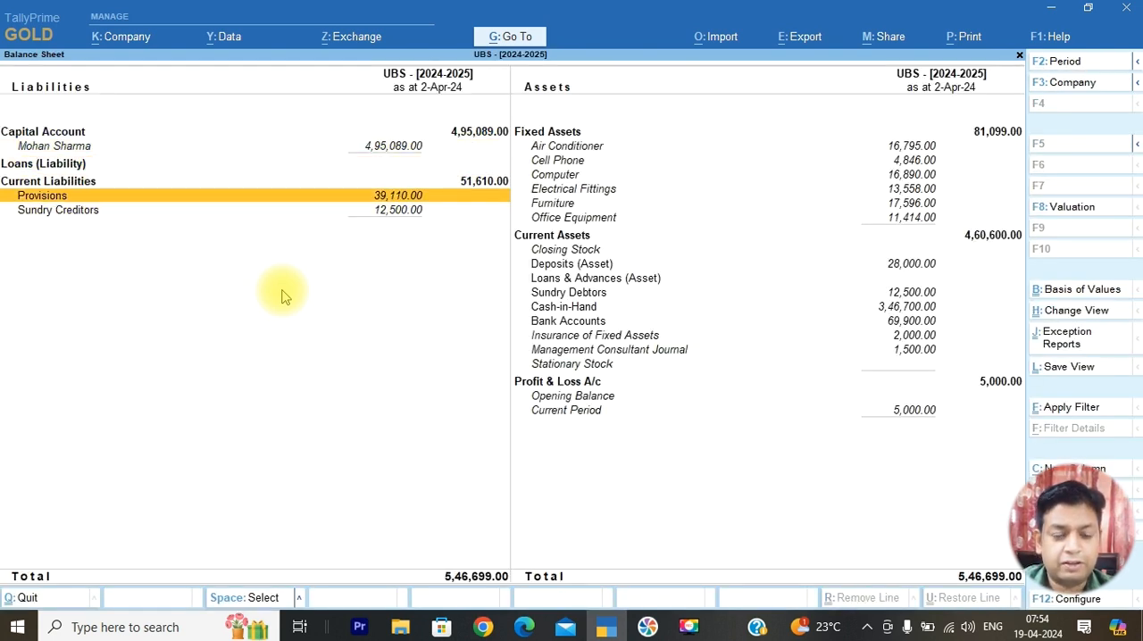
# Drill down from Provisions through Rent Payable for April to open the 2-Apr-24 SBI Bank receipt voucher
pyautogui.click(393, 204)
pyautogui.press('Down')
pyautogui.press('Down')
pyautogui.press('Down')
pyautogui.press('Down')
pyautogui.press('Down')
pyautogui.press('Down')
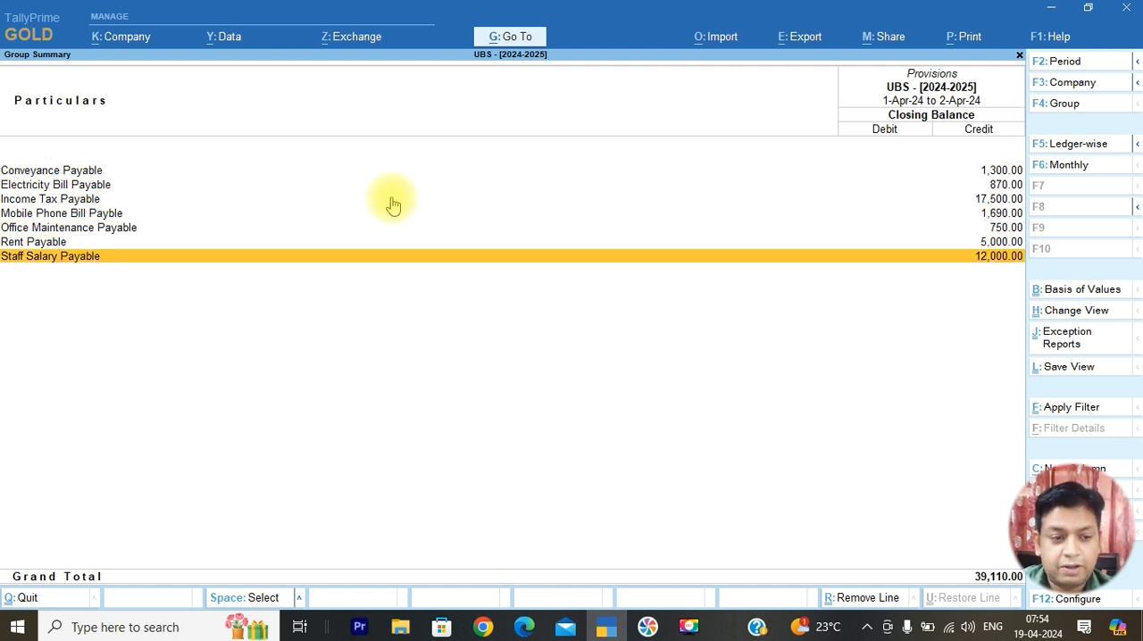
pyautogui.press('Up')
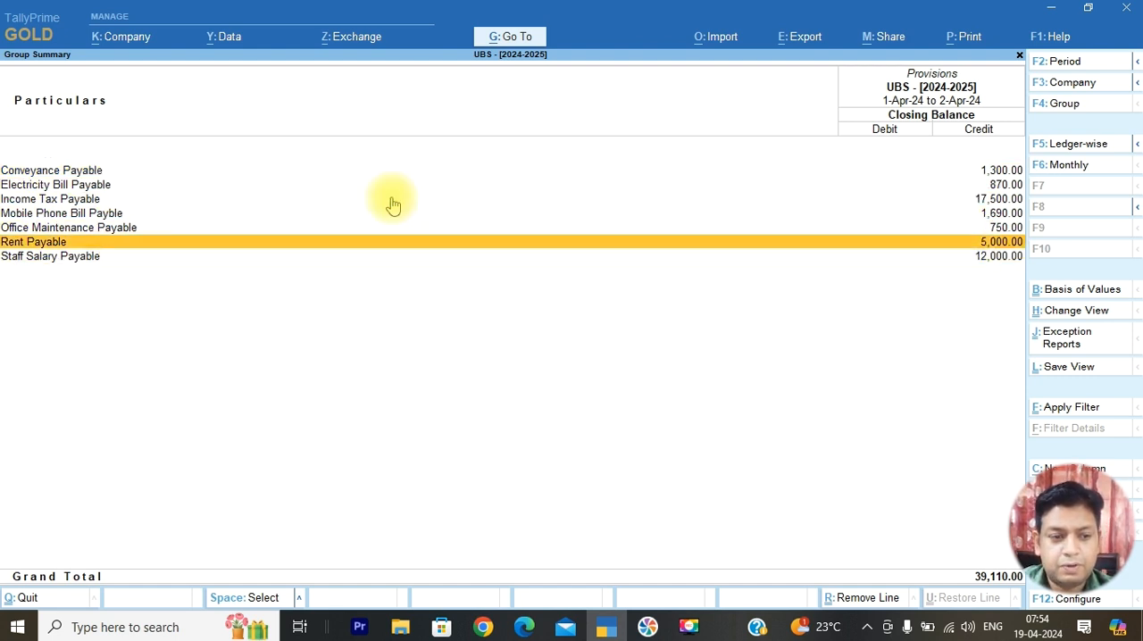
pyautogui.press('Return')
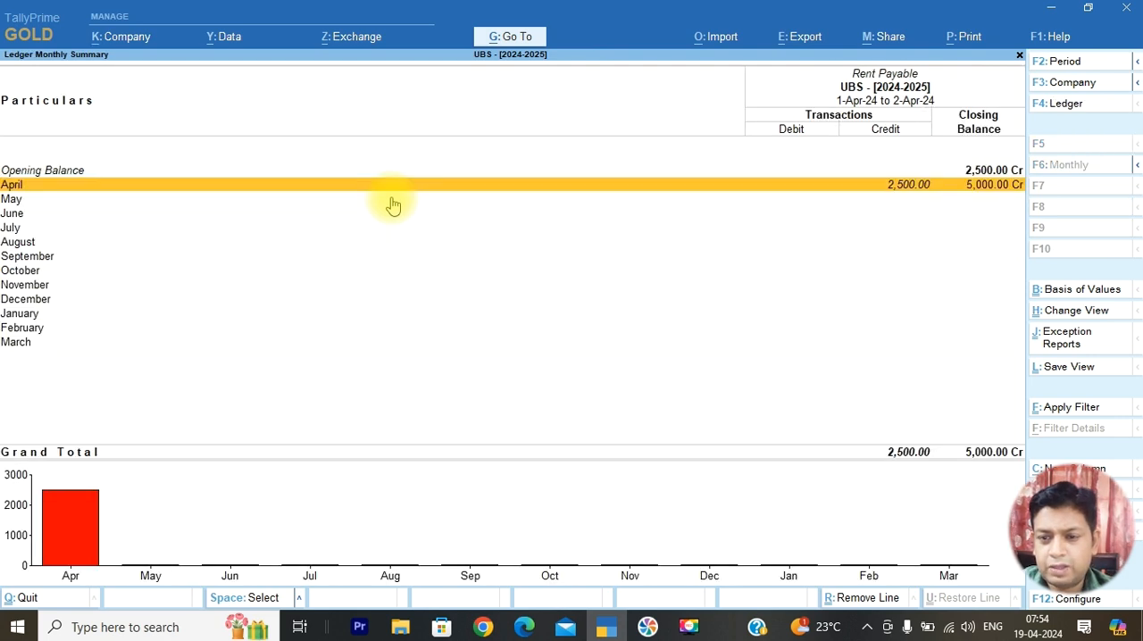
pyautogui.press('Return')
# Convert the 2-Apr-24 rent voucher from Receipt to Payment and save it
pyautogui.press('Return')
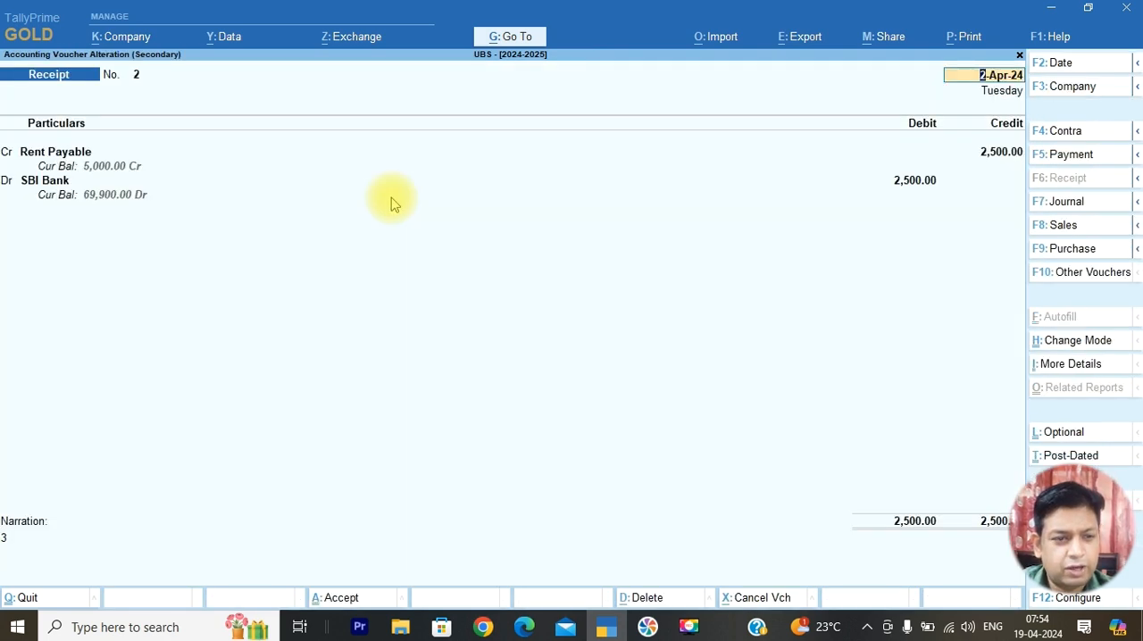
pyautogui.press('Return')
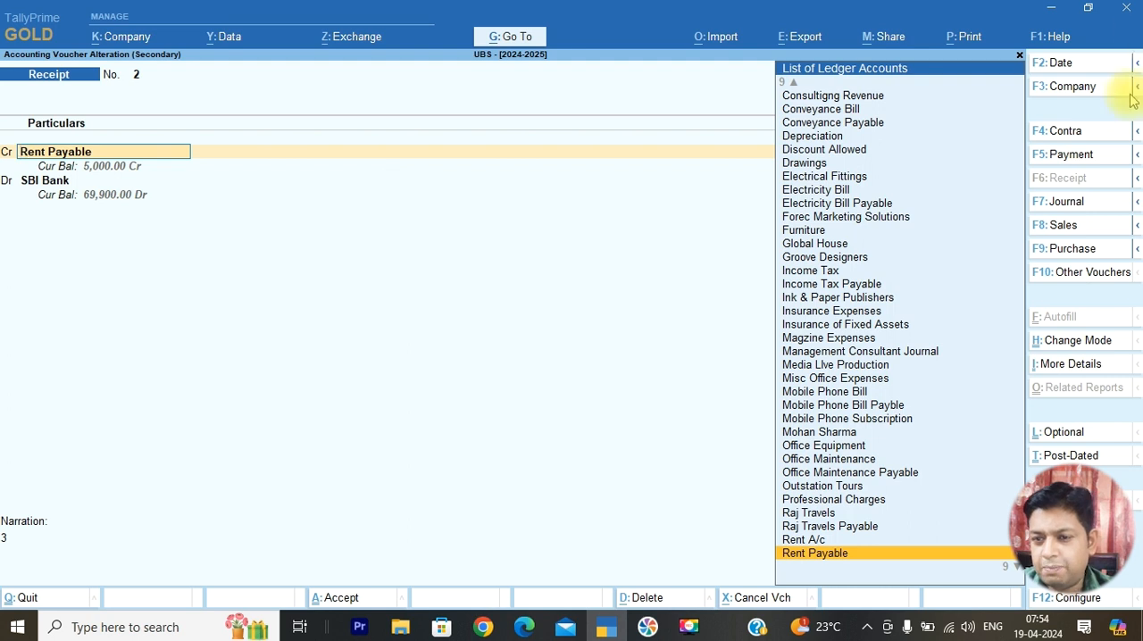
pyautogui.click(1082, 162)
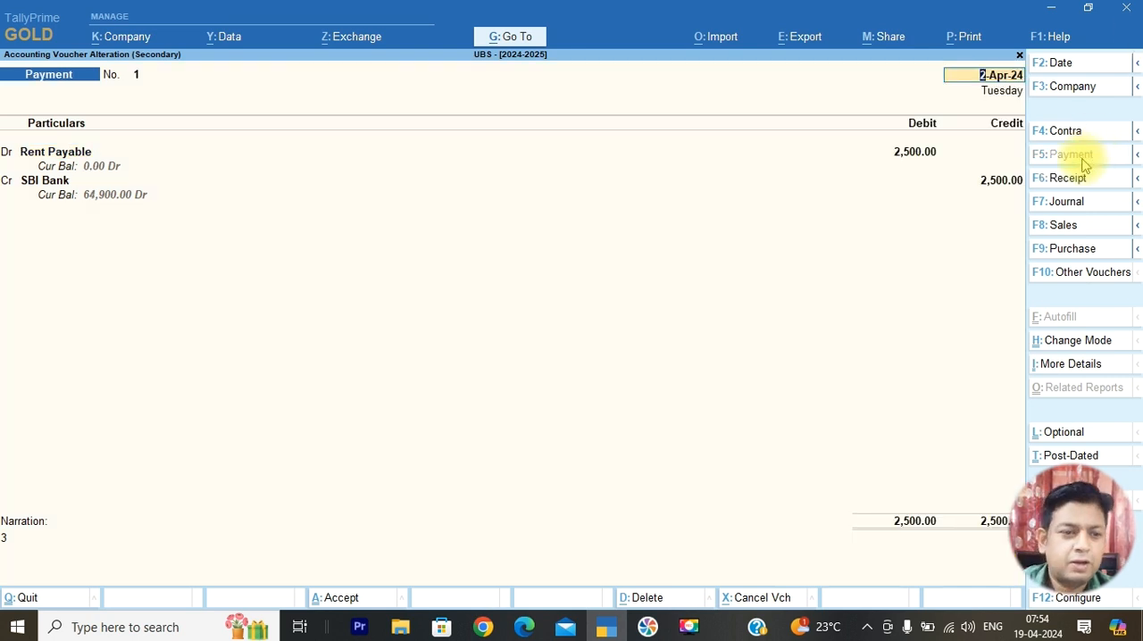
pyautogui.hotkey('ctrl', 'a')
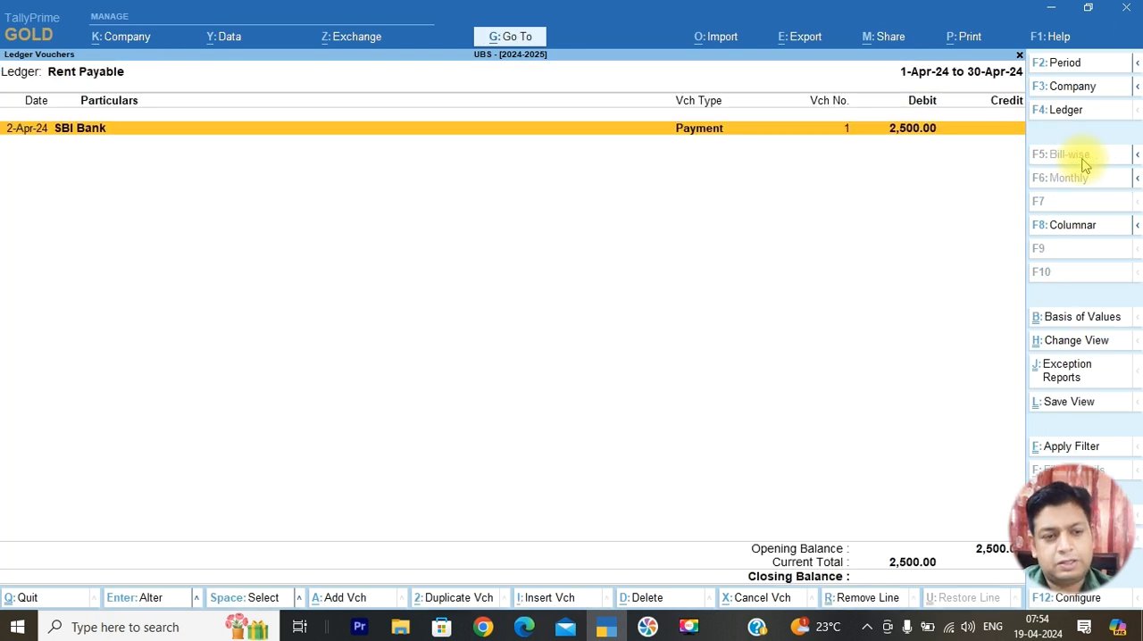
# Return to the Provisions group summary and review the remaining payable ledgers
pyautogui.press('Escape')
pyautogui.press('Escape')
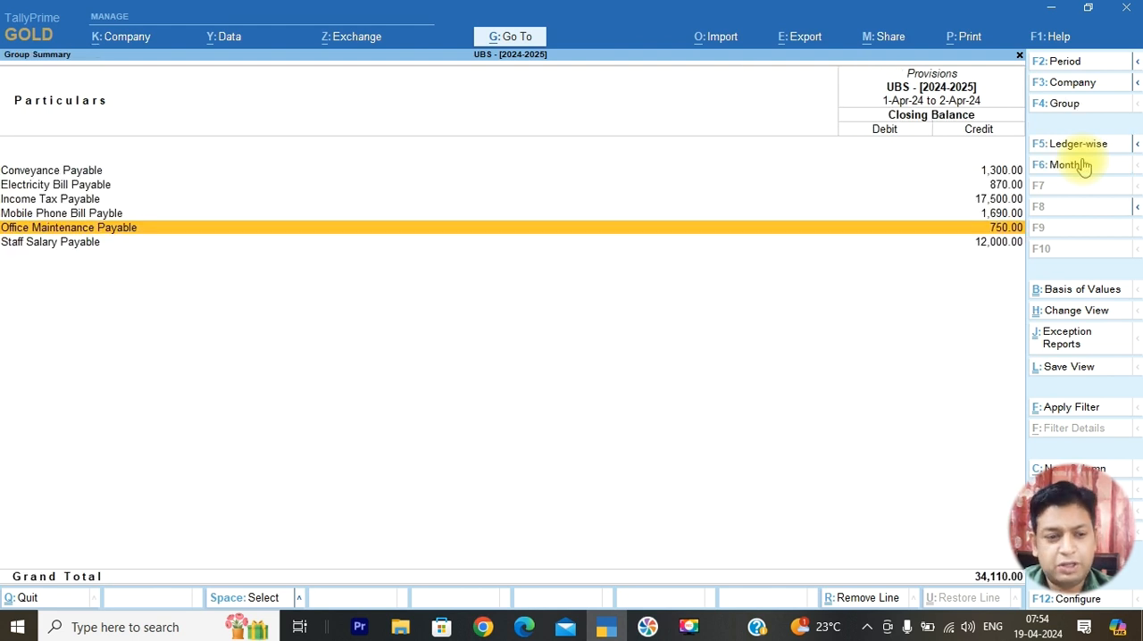
pyautogui.press('Down')
pyautogui.press('Up')
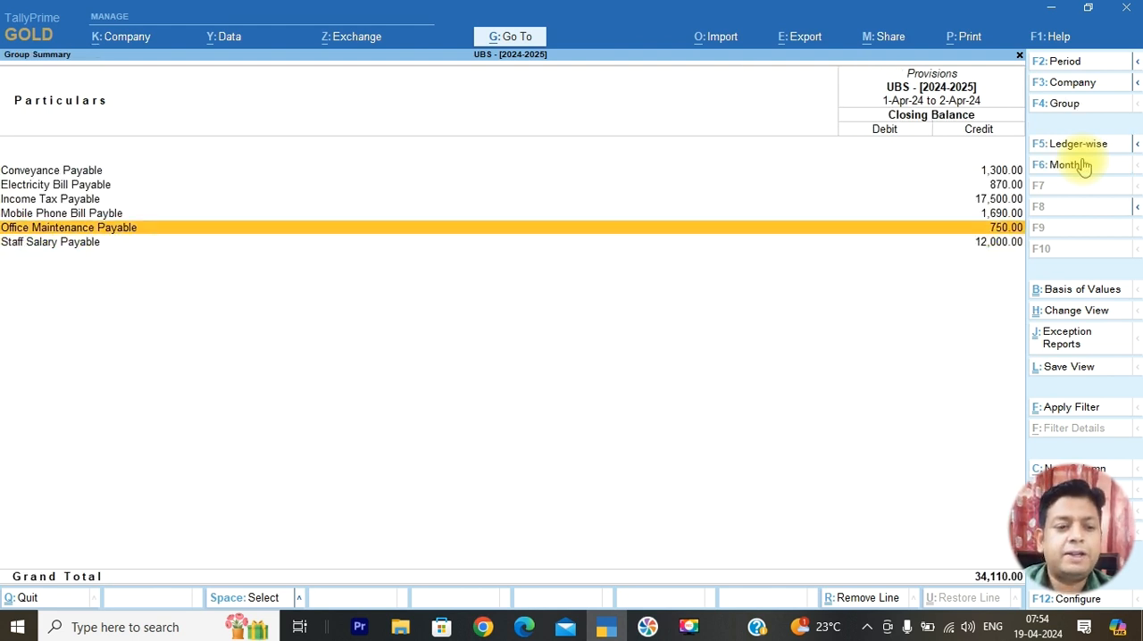
pyautogui.press('Up')
pyautogui.press('Up')
pyautogui.press('Up')
pyautogui.press('Up')
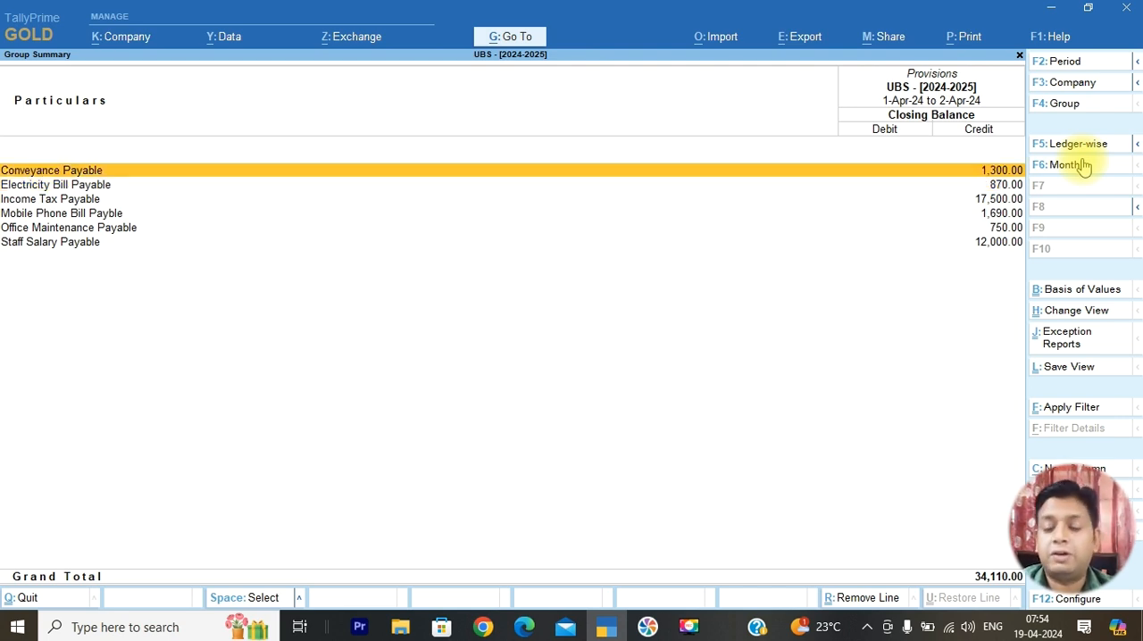
# Check the salary transaction in the April 2024 PDF in Edge, leave the Provisions summary and open voucher entry in TallyPrime
pyautogui.hotkey('alt', 'Tab')
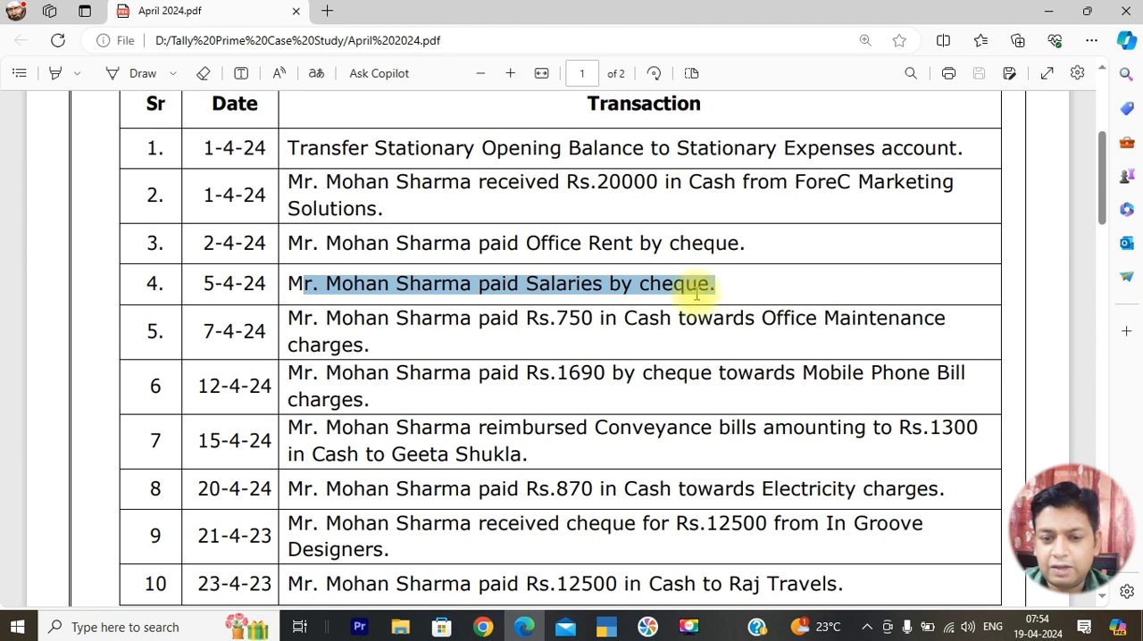
pyautogui.hotkey('alt', 'Tab')
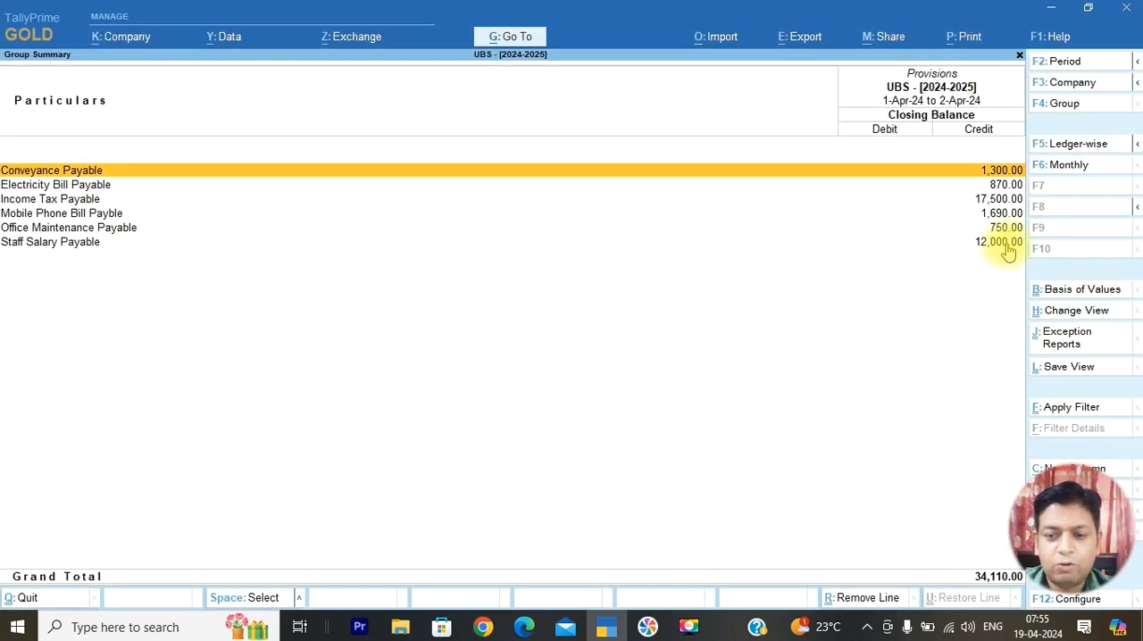
pyautogui.press('Escape')
pyautogui.press('Escape')
pyautogui.press('Escape')
pyautogui.press('v')
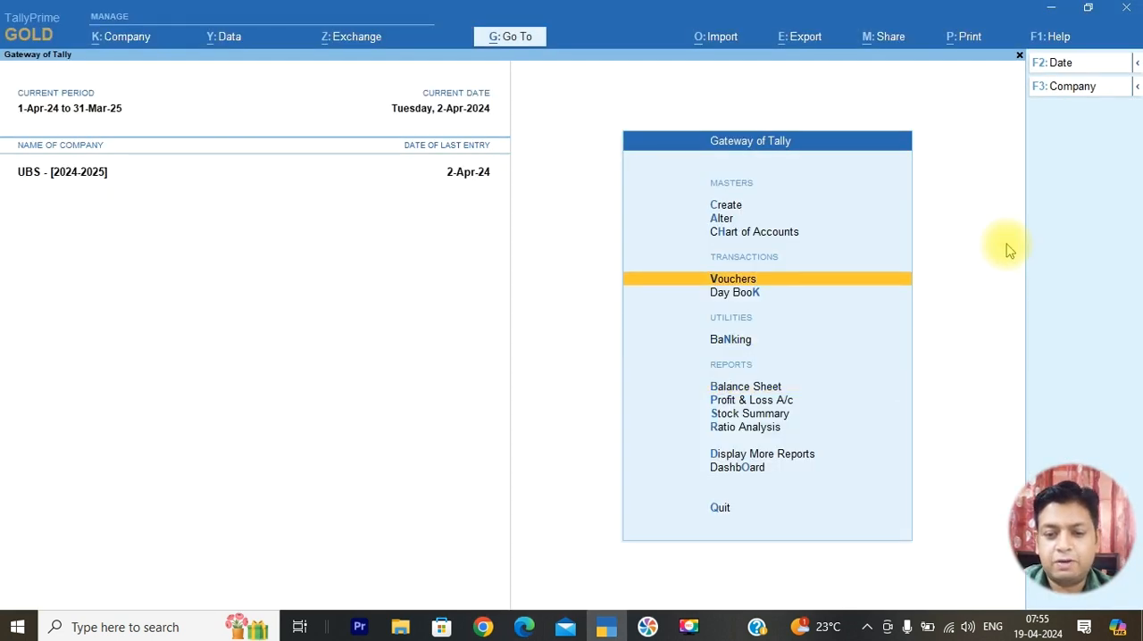
pyautogui.hotkey('alt', 'Tab')
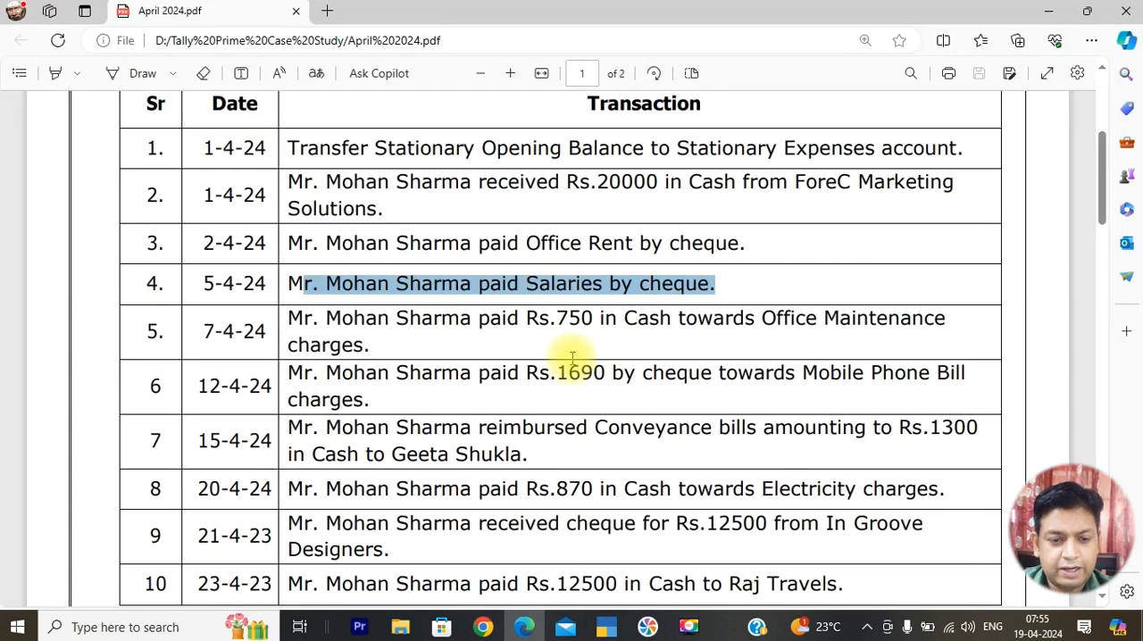
pyautogui.hotkey('alt', 'Tab')
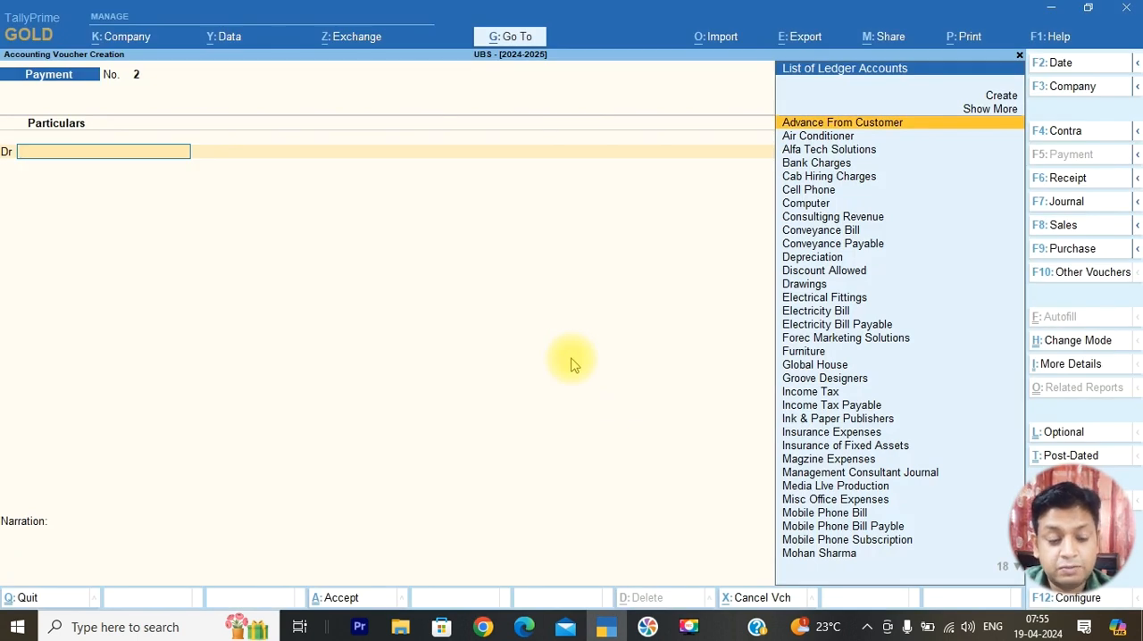
# Date the payment voucher 5-Apr-24 and debit Staff Salary Payable with 12,000
pyautogui.press('F2')
pyautogui.write('5')
pyautogui.press('Return')
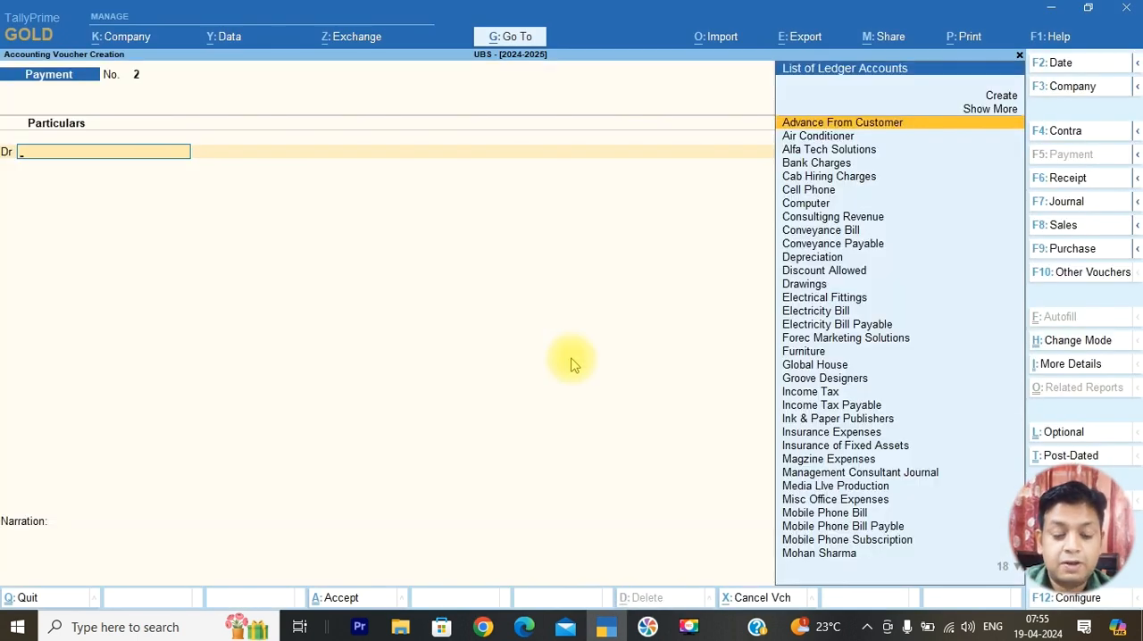
pyautogui.write('St')
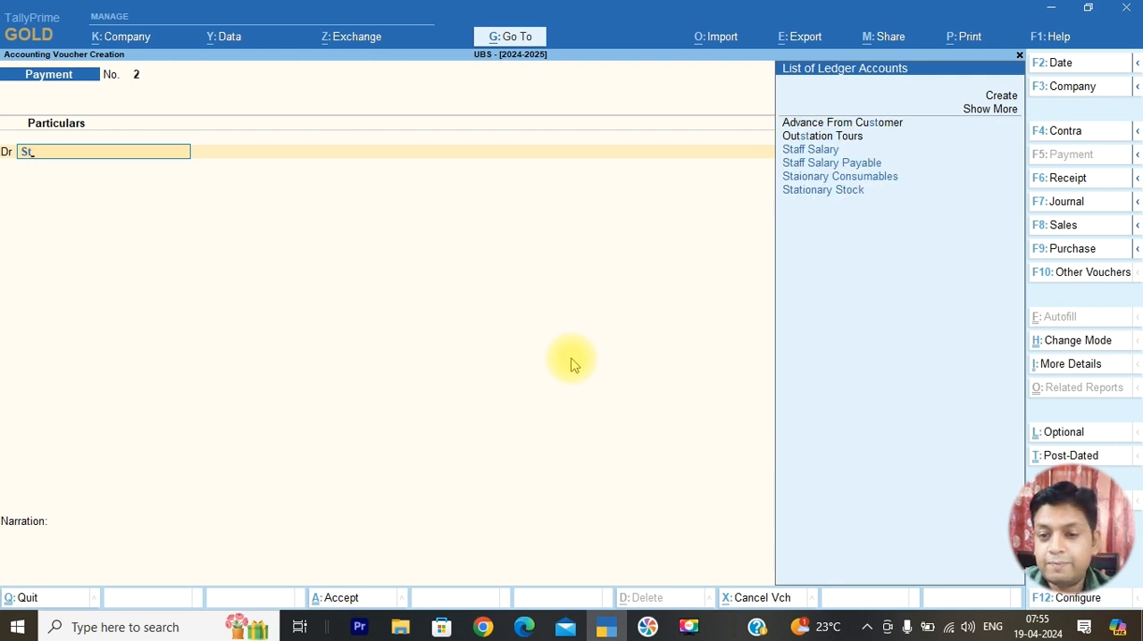
pyautogui.press('Down')
pyautogui.press('Return')
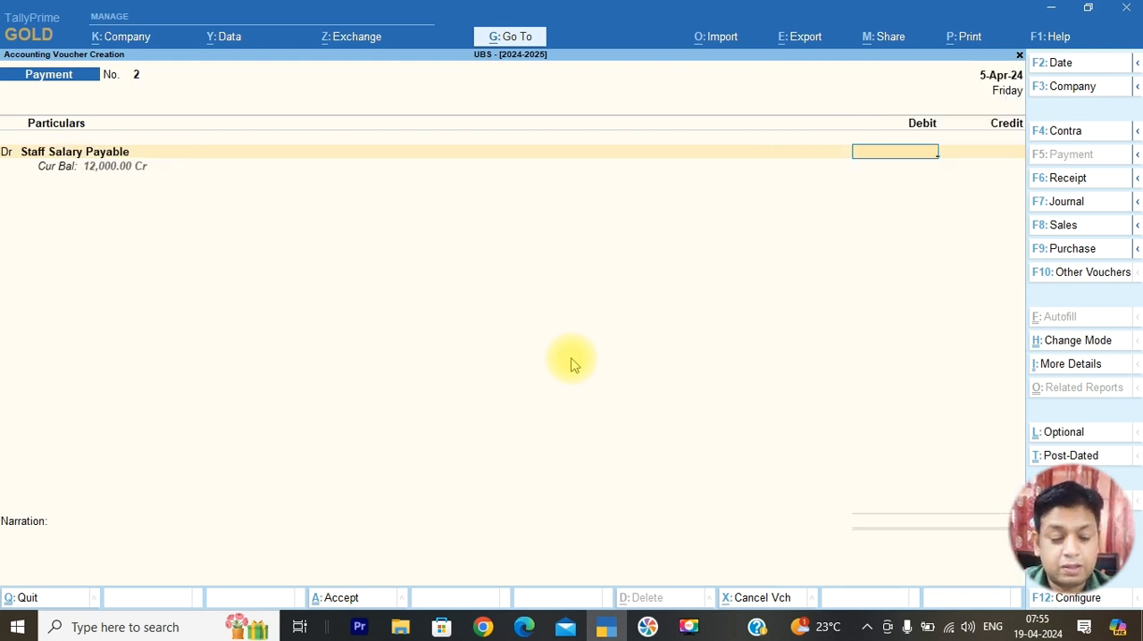
pyautogui.write('12000')
pyautogui.press('Return')
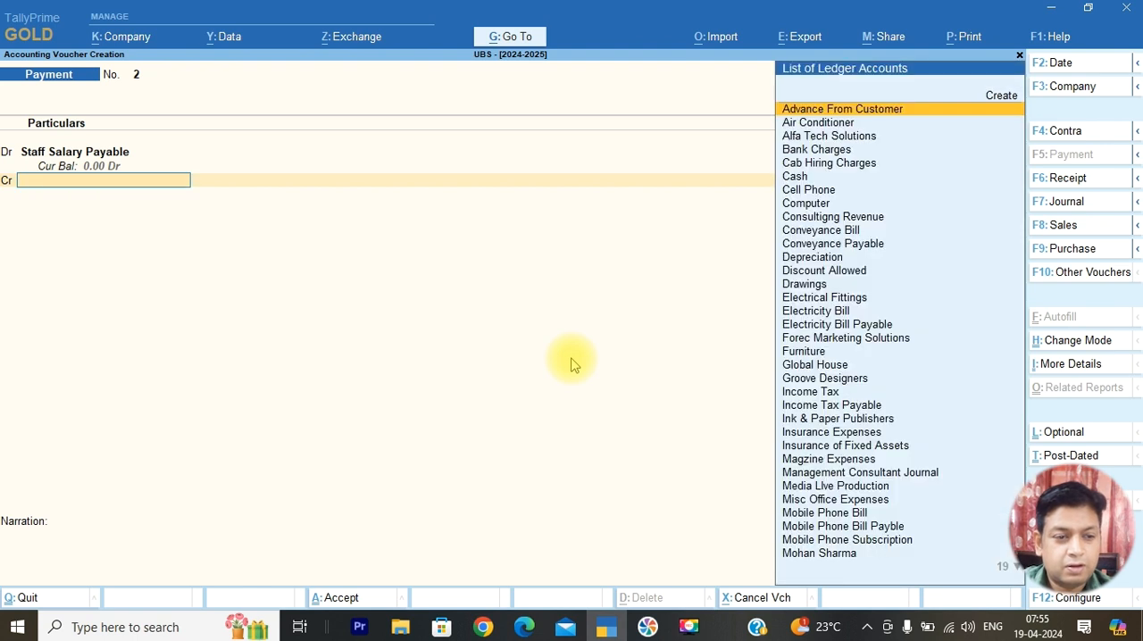
# Credit SBI Bank with 12,000 by cheque and save the salary payment voucher
pyautogui.write('sb')
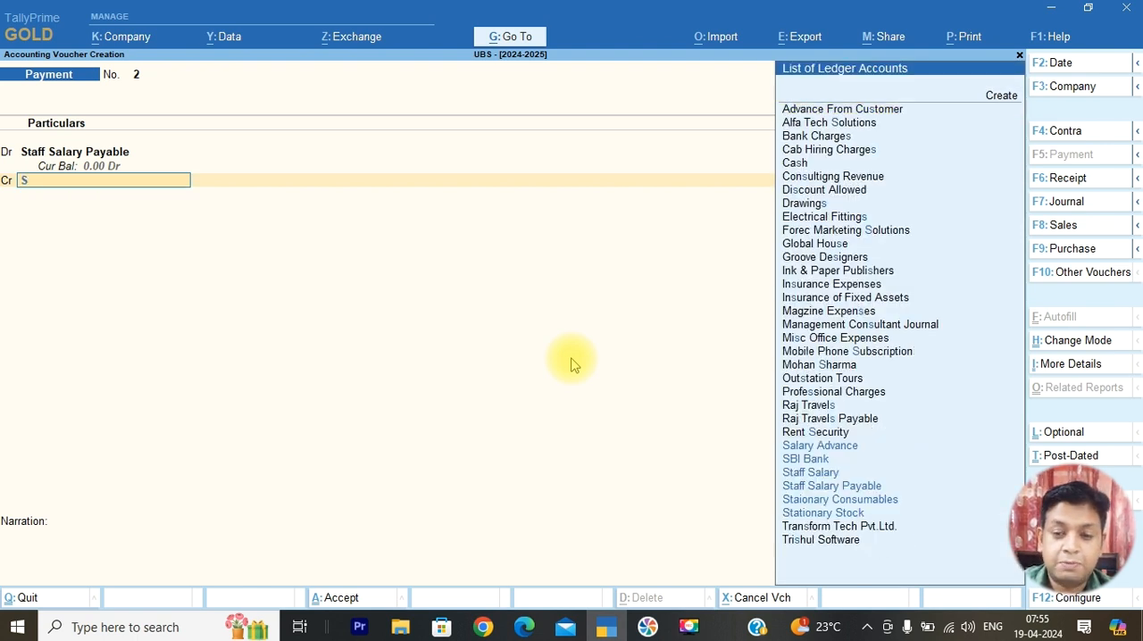
pyautogui.press('Return')
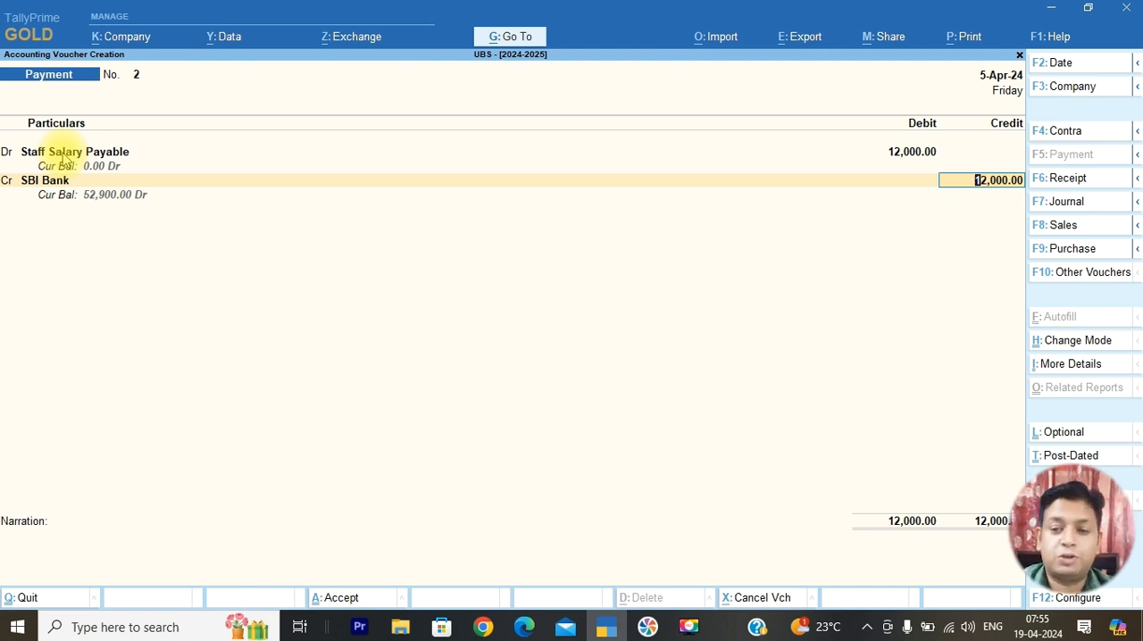
pyautogui.press('Return')
pyautogui.press('Return')
pyautogui.press('Return')
pyautogui.press('Return')
pyautogui.press('Return')
pyautogui.press('Return')
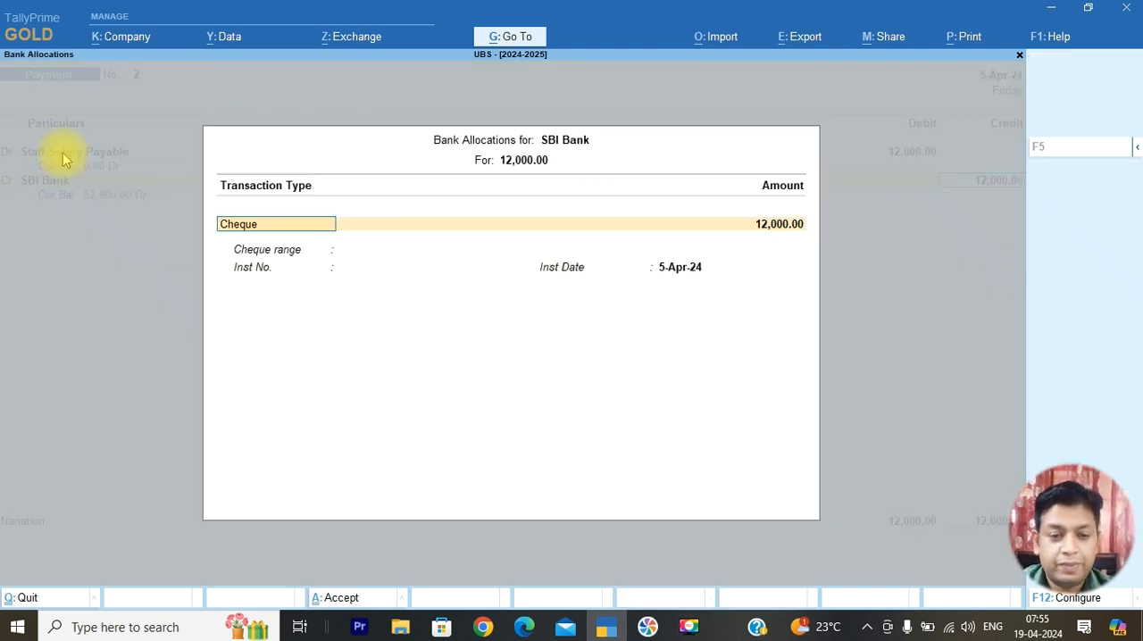
pyautogui.press('Return')
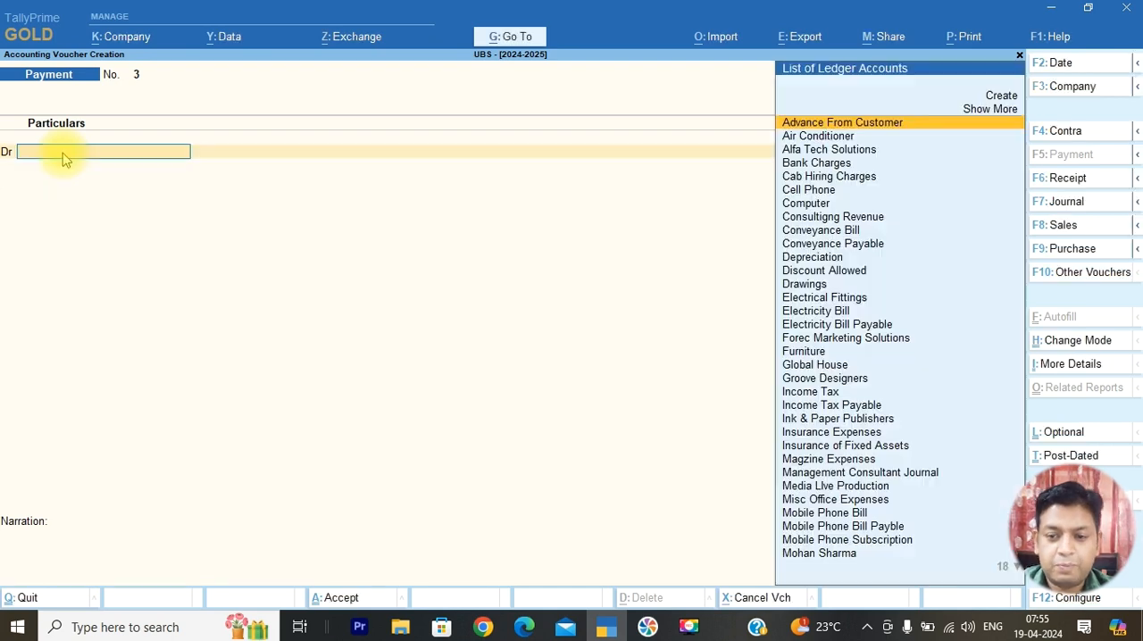
# Consult the April 2024 PDF, date the new payment voucher 7-Apr-24 and debit Office Maintenance Payable with 750
pyautogui.hotkey('alt', 'Tab')
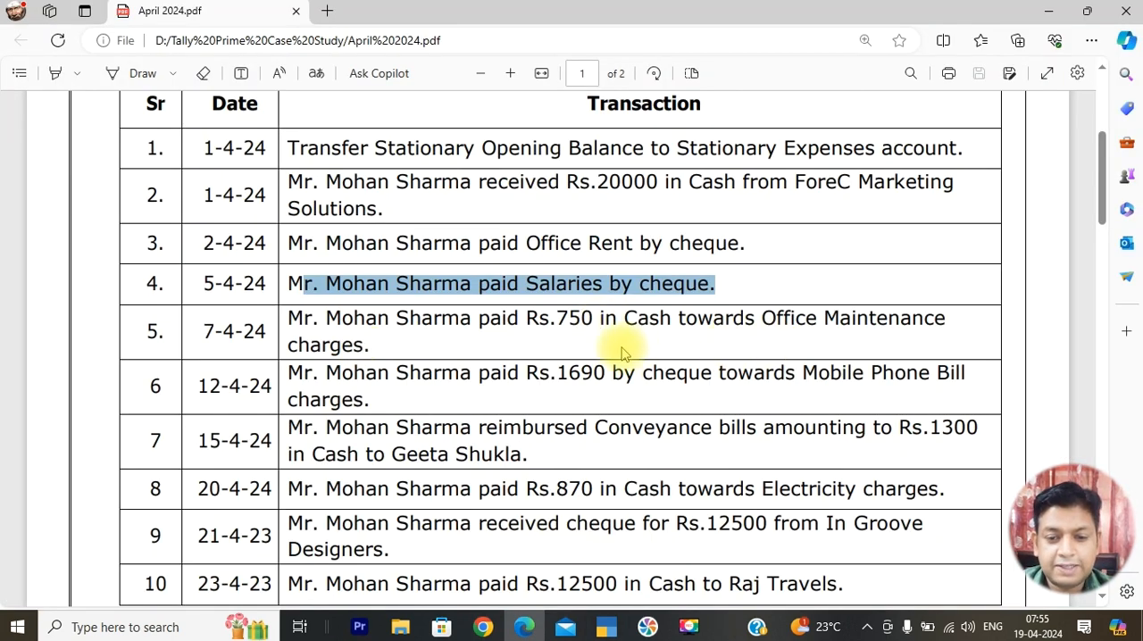
pyautogui.hotkey('alt', 'Tab')
pyautogui.click(1068, 68)
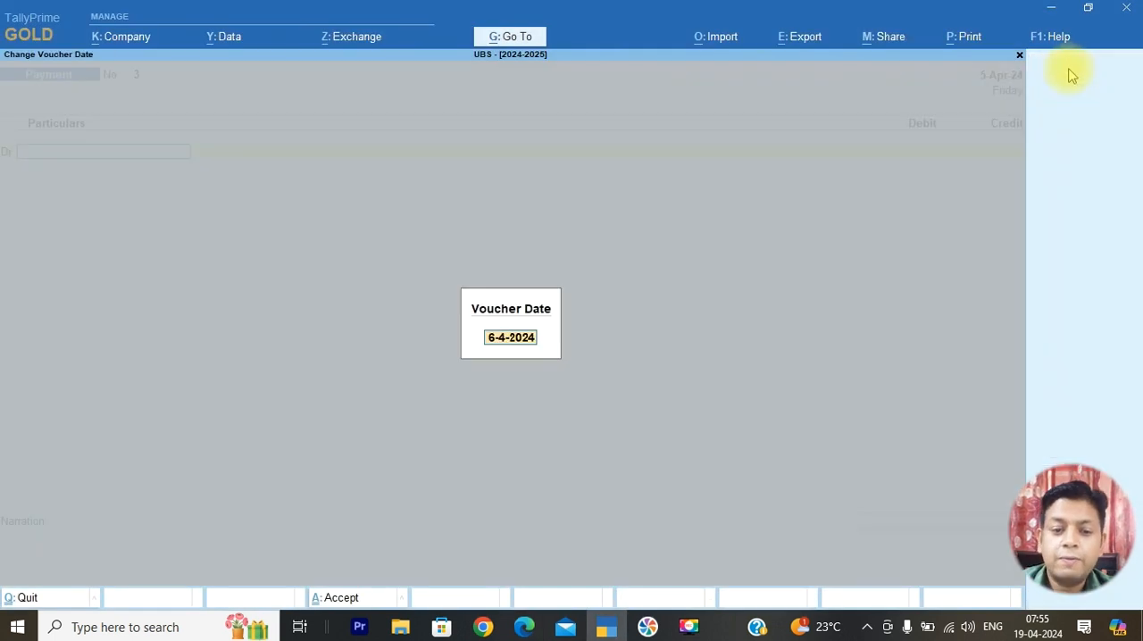
pyautogui.press('Return')
pyautogui.write('Of')
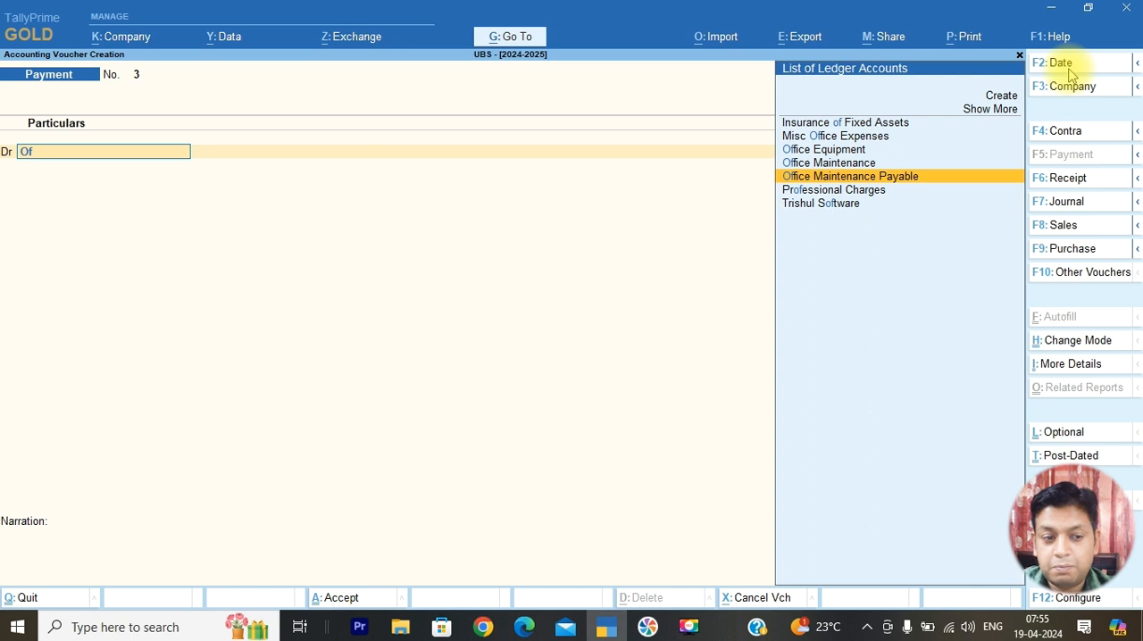
pyautogui.press('Return')
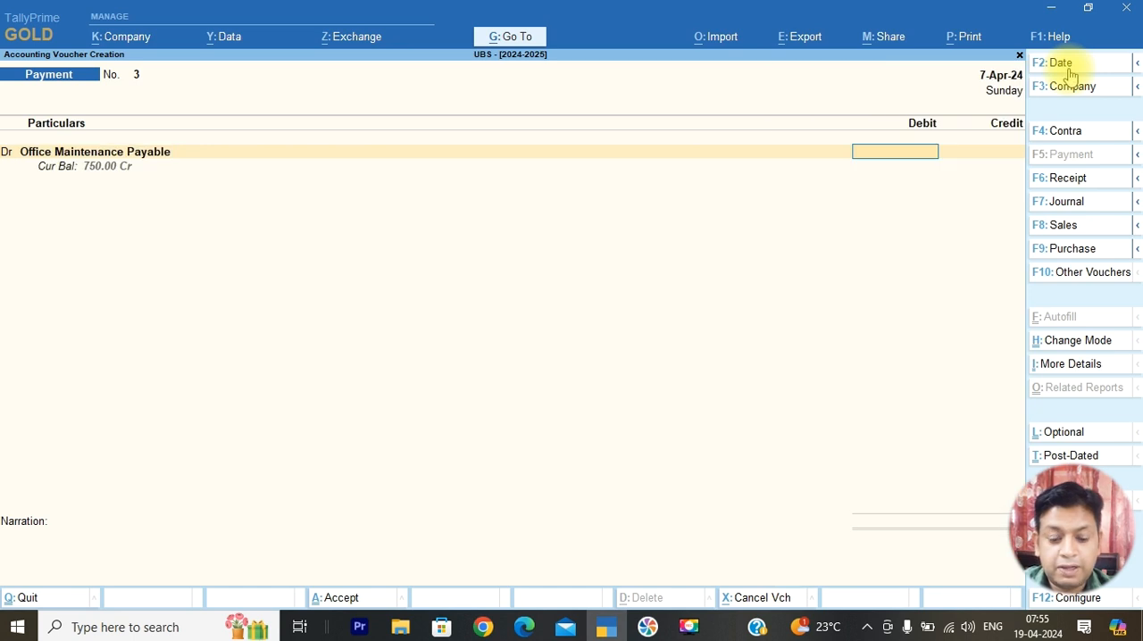
pyautogui.write('750')
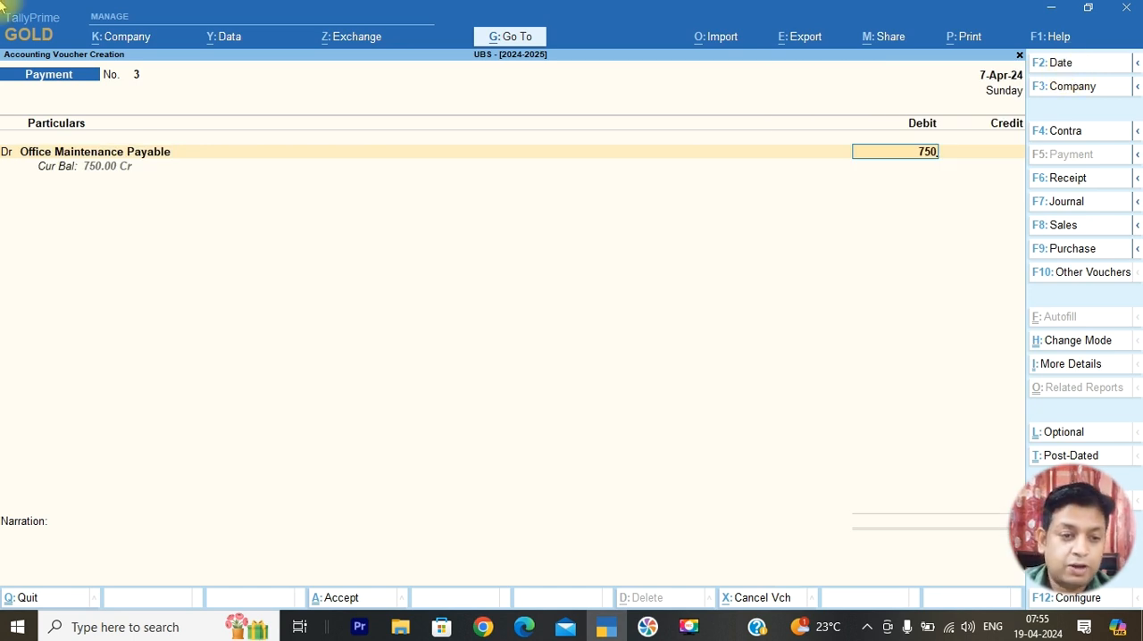
pyautogui.press('Return')
# Credit Cash with 750 and save the office maintenance payment voucher
pyautogui.press('Return')
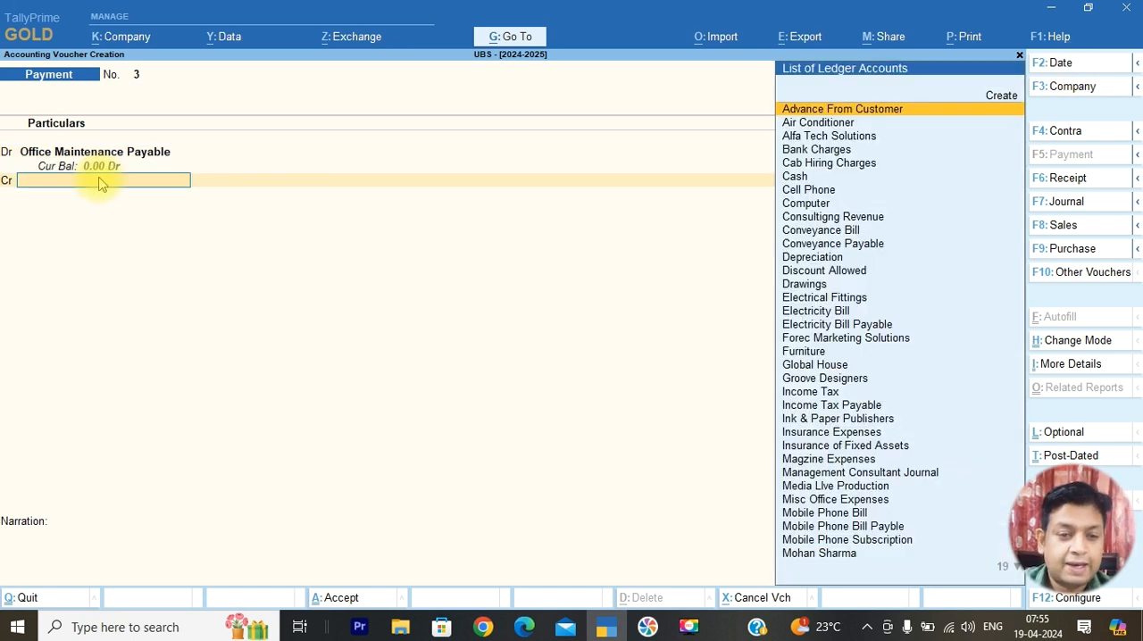
pyautogui.write('Ca')
pyautogui.press('Return')
pyautogui.press('Return')
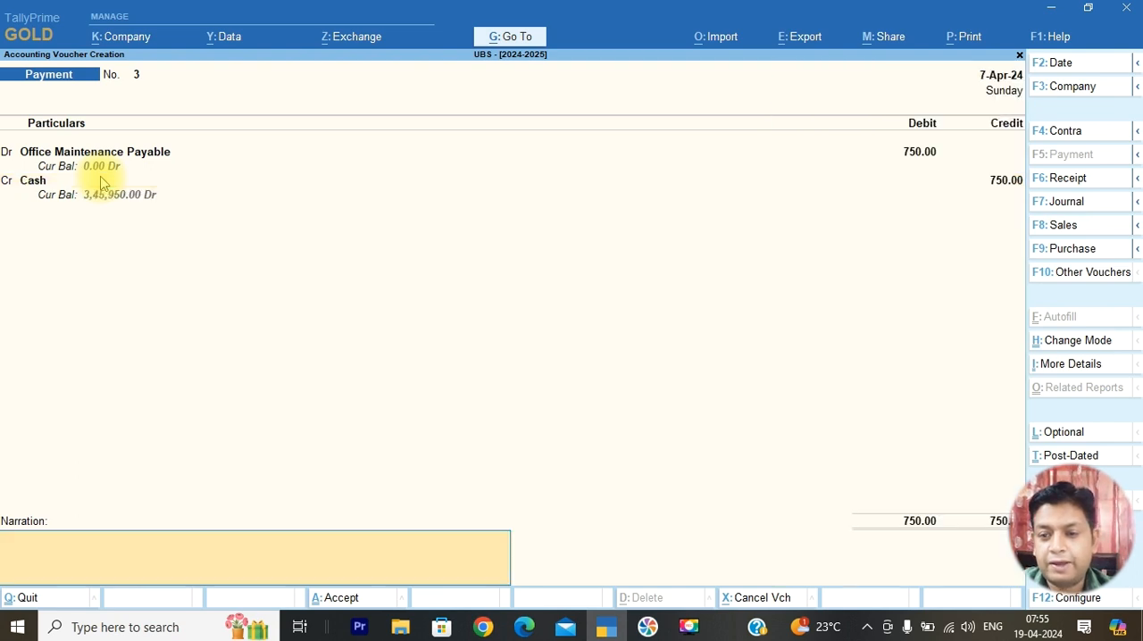
pyautogui.press('Return')
pyautogui.press('Return')
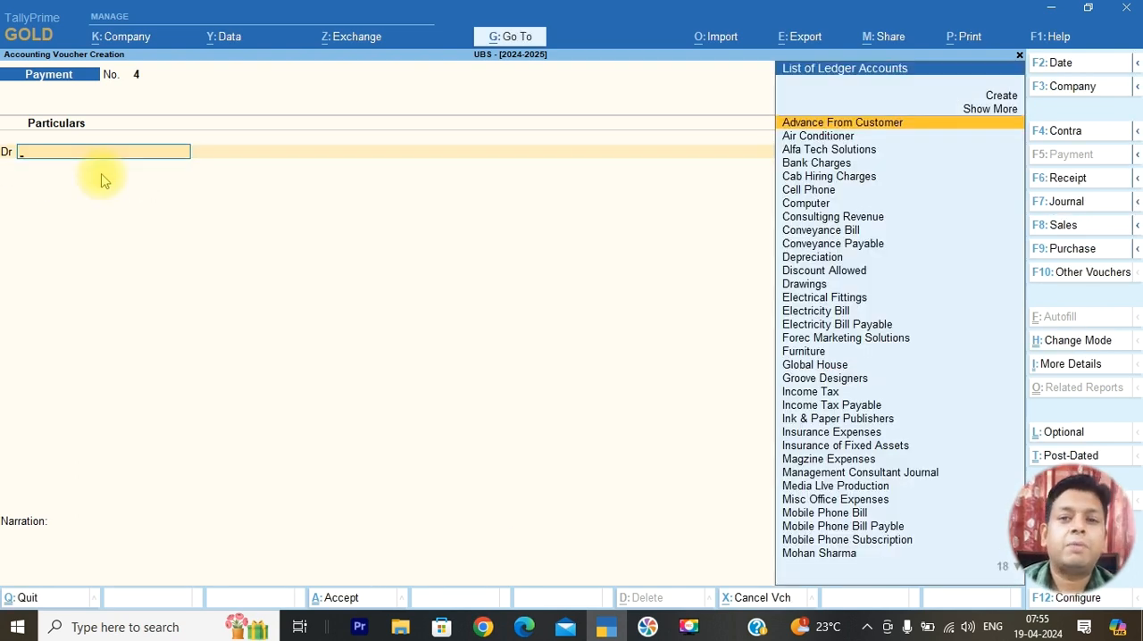
# Consult transaction 6 in the April 2024 PDF, date the payment voucher 12-Apr-24 and debit Mobile Phone Bill Payble with 1,690
pyautogui.hotkey('alt', 'Tab')
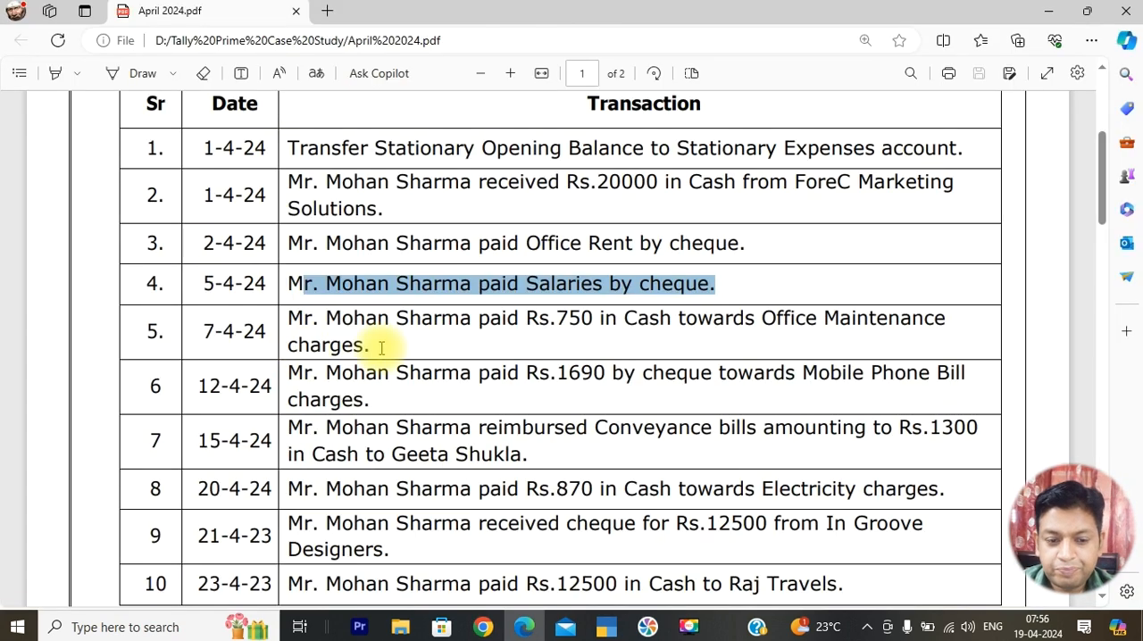
pyautogui.moveTo(287, 375); pyautogui.dragTo(606, 384)
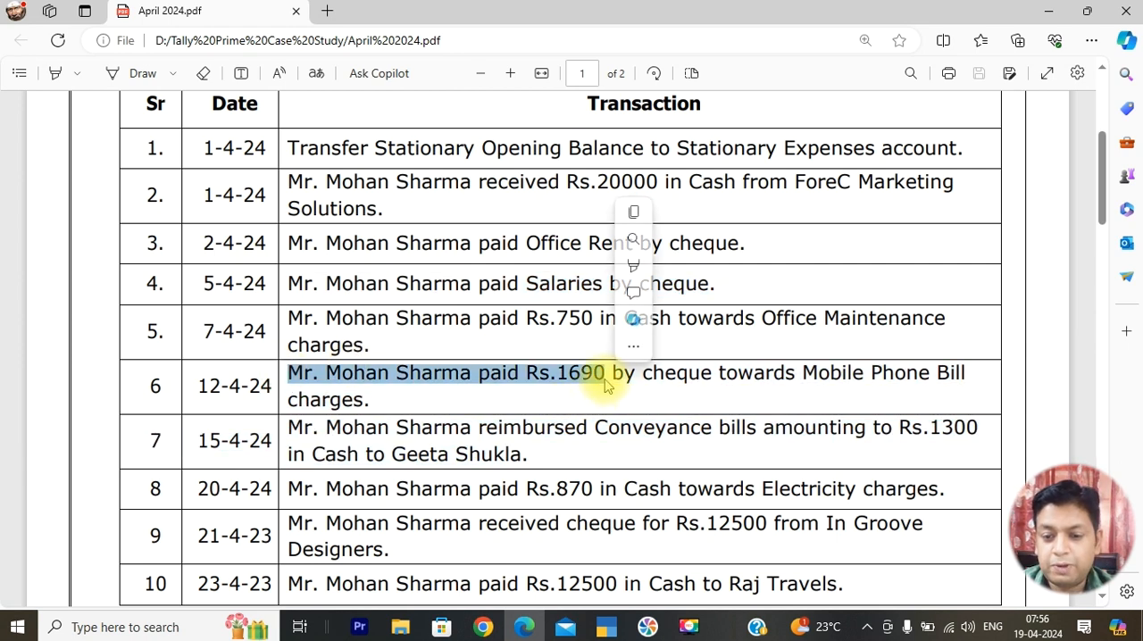
pyautogui.hotkey('ctrl', 'c')
pyautogui.hotkey('alt', 'Tab')
pyautogui.click(1078, 72)
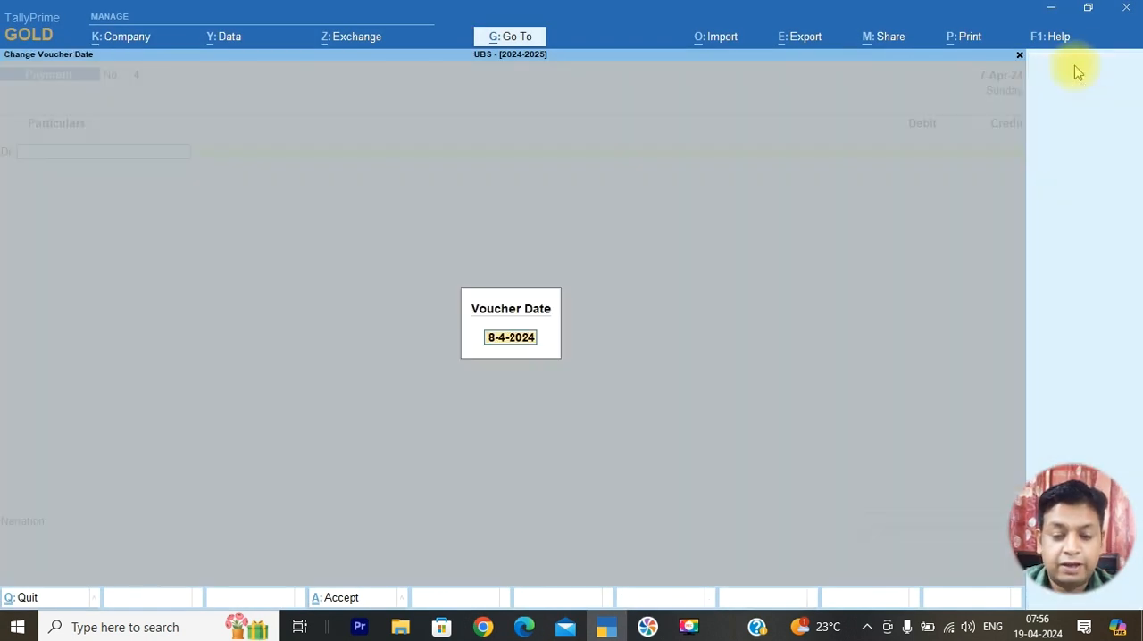
pyautogui.press('Return')
pyautogui.write('Mo')
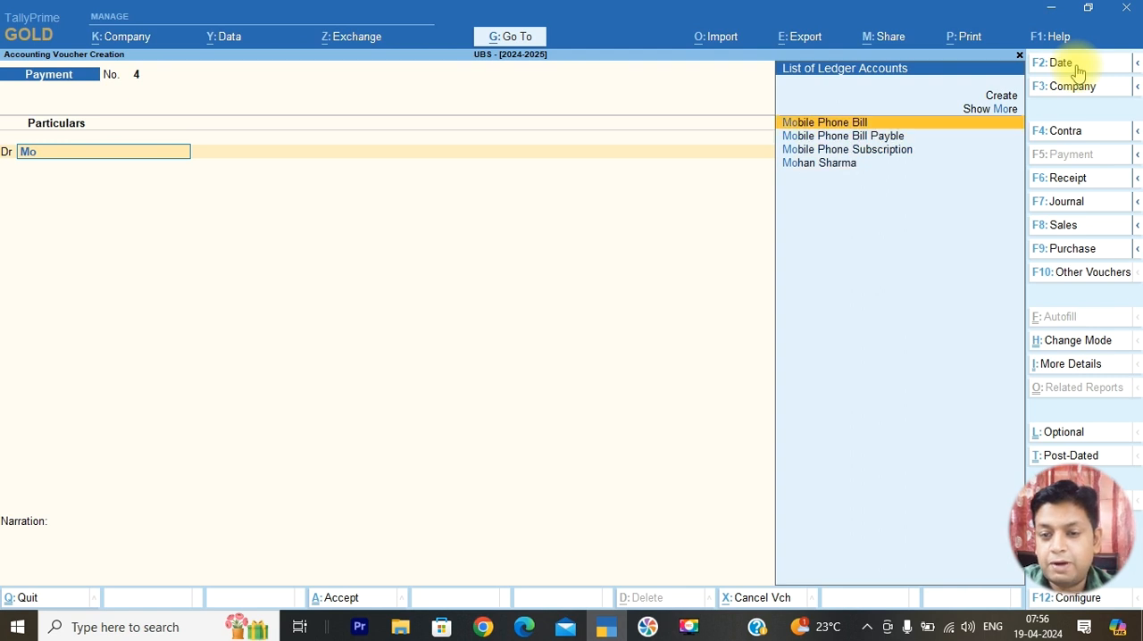
pyautogui.press('Down')
pyautogui.press('Return')
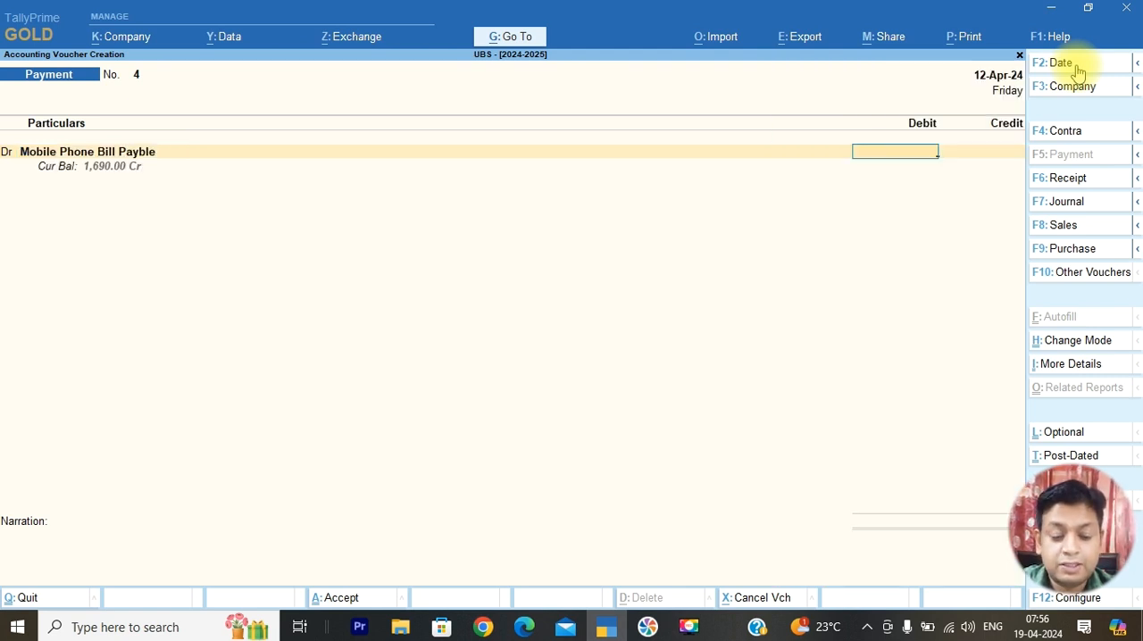
pyautogui.write('1,690')
pyautogui.press('Return')
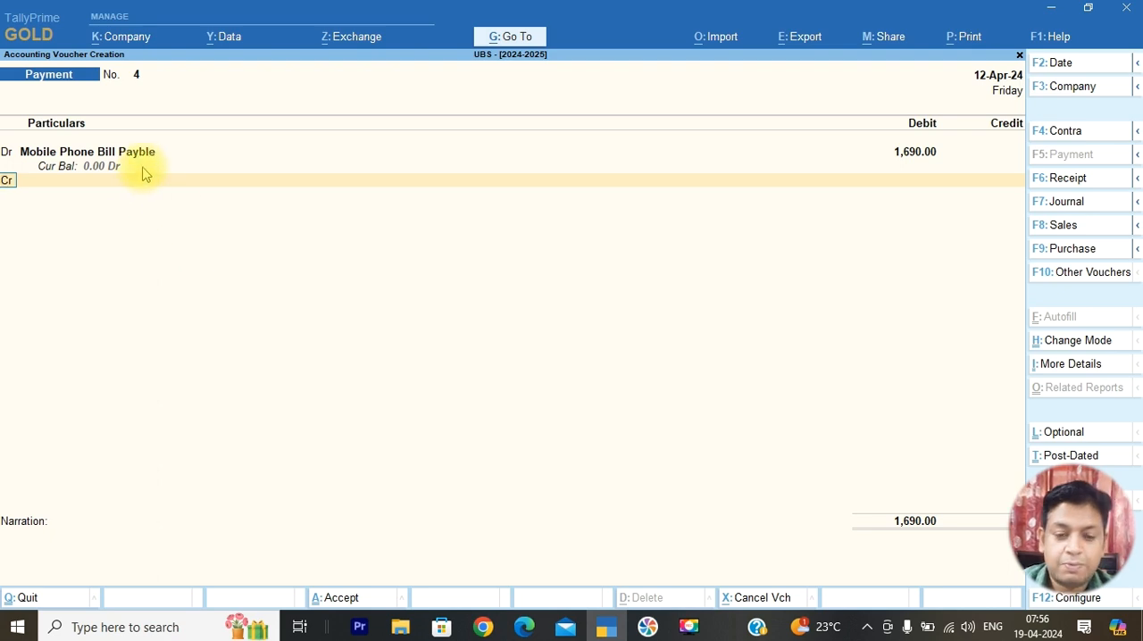
# Recheck the payment mode in the PDF, credit SBI Bank with 1,690 and save the mobile phone bill voucher
pyautogui.press('Return')
pyautogui.hotkey('alt', 'Tab')
pyautogui.hotkey('alt', 'Tab')
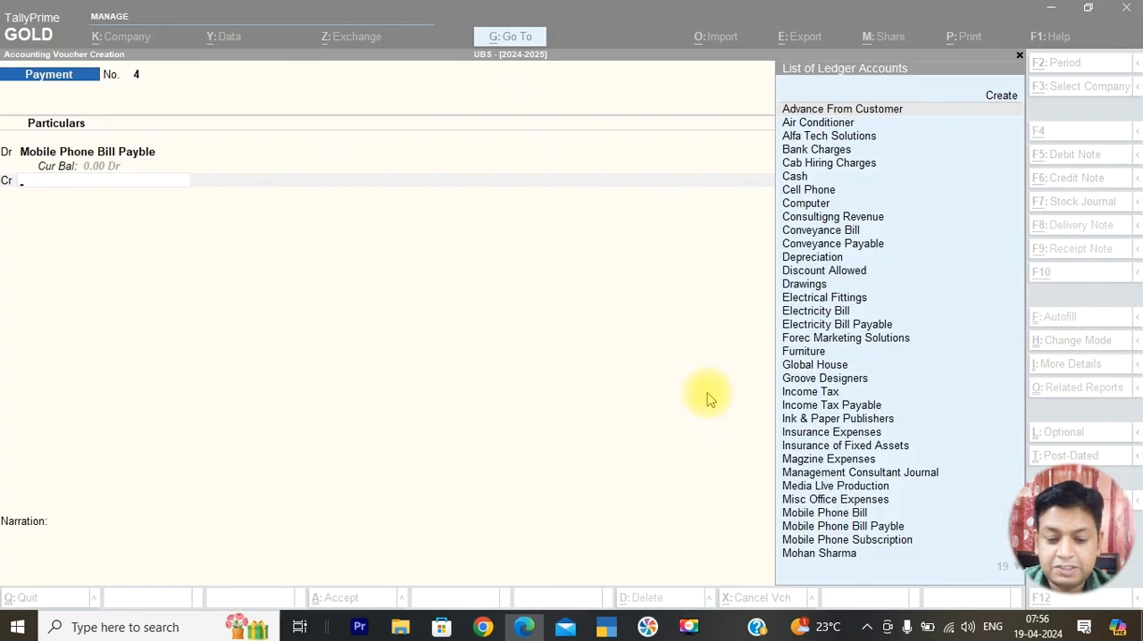
pyautogui.write('sb')
pyautogui.press('Return')
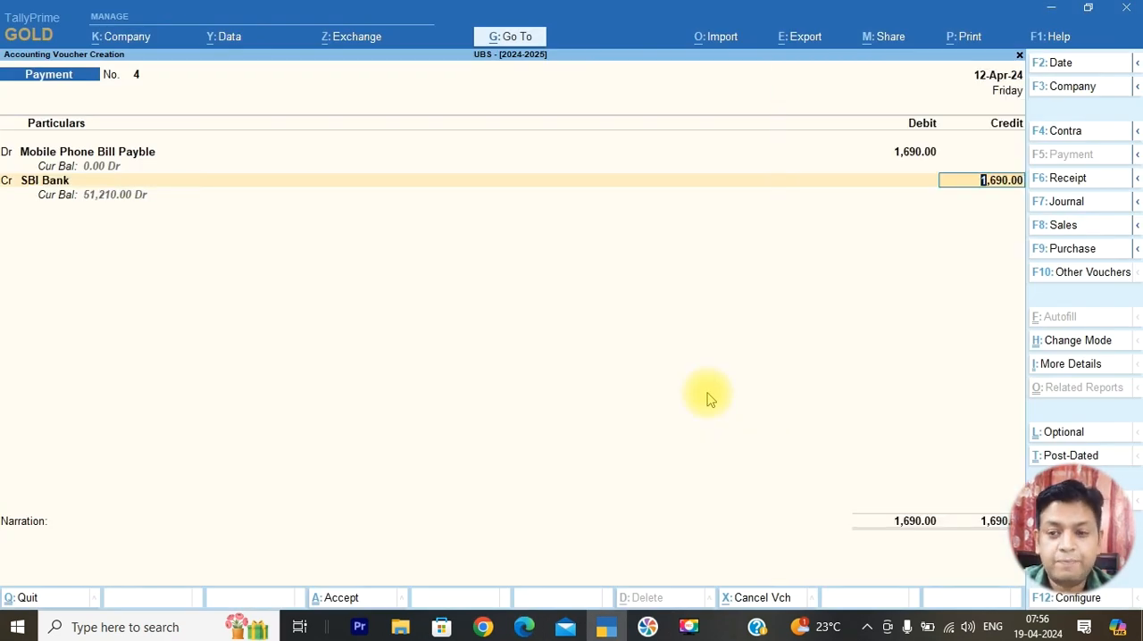
pyautogui.press('Return')
pyautogui.press('Return')
pyautogui.press('Return')
pyautogui.press('Return')
pyautogui.press('Return')
pyautogui.press('Return')
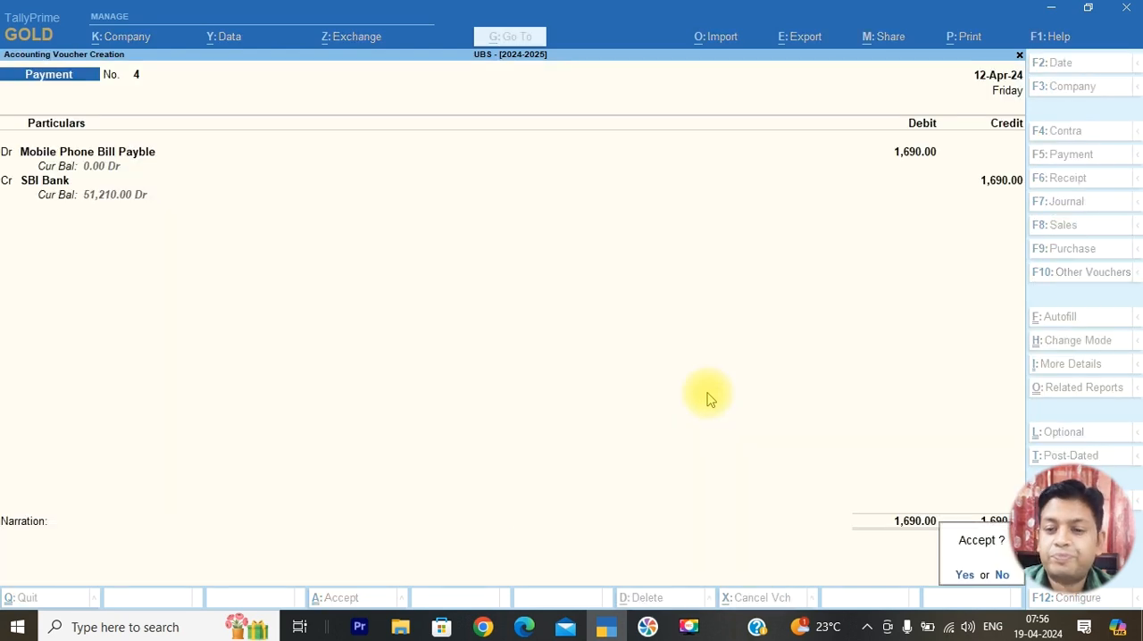
# Look up the conveyance reimbursement in the April 2024 PDF and date the next payment voucher 15-4-24
pyautogui.hotkey('alt', 'Tab')
pyautogui.scroll(-1, 706, 426)
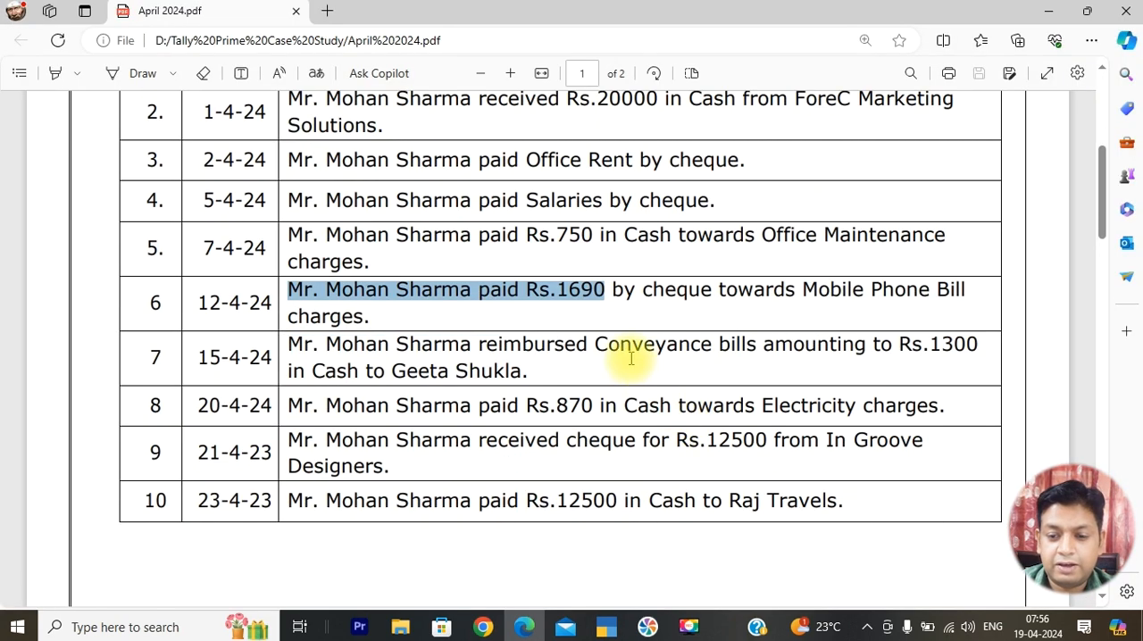
pyautogui.hotkey('alt', 'Tab')
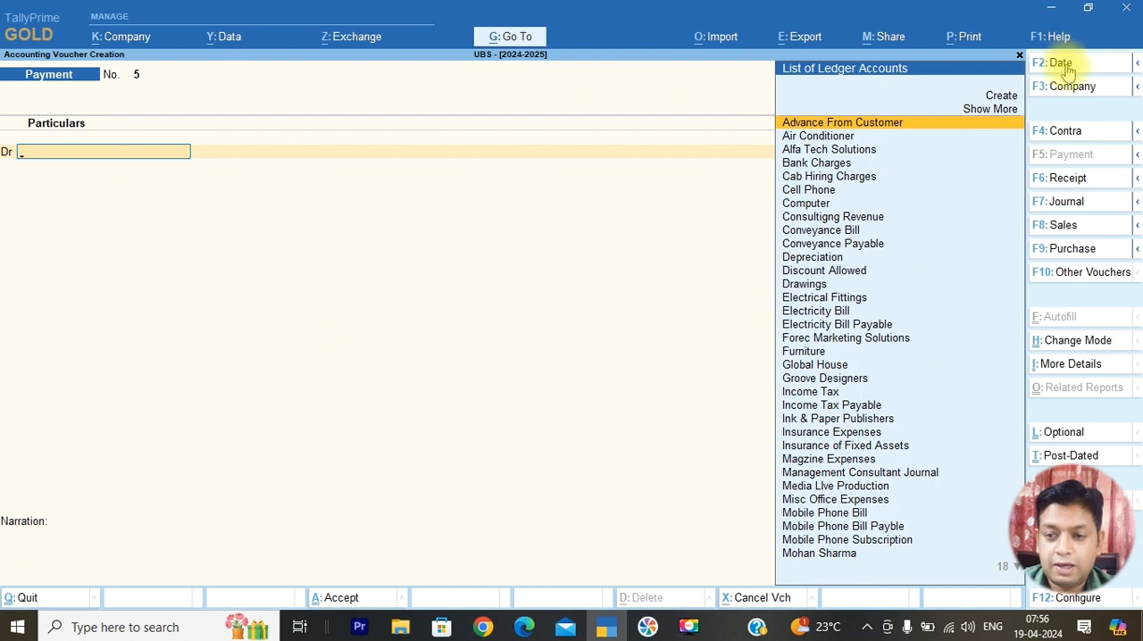
pyautogui.hotkey('alt', 'Tab')
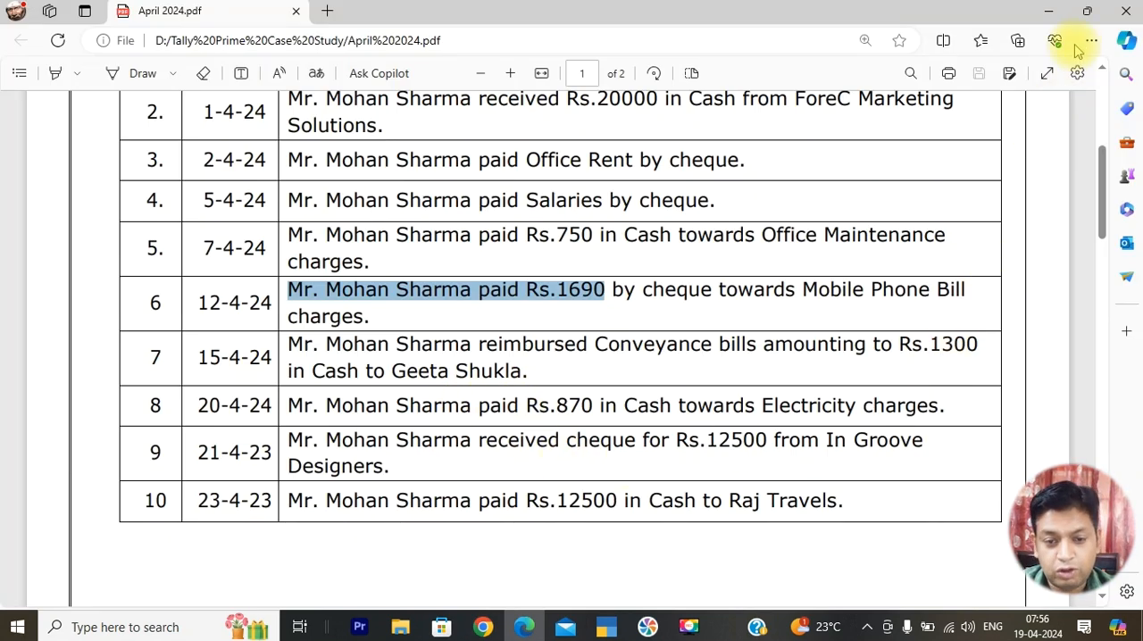
pyautogui.hotkey('alt', 'Tab')
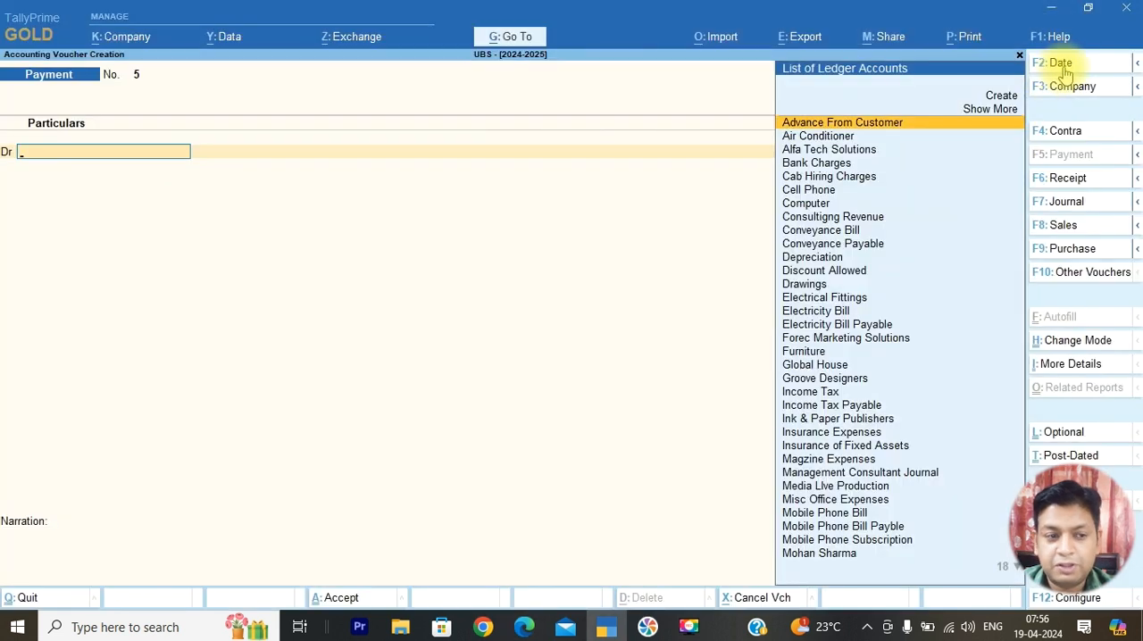
pyautogui.click(1064, 71)
pyautogui.write('1')
pyautogui.press('Return')
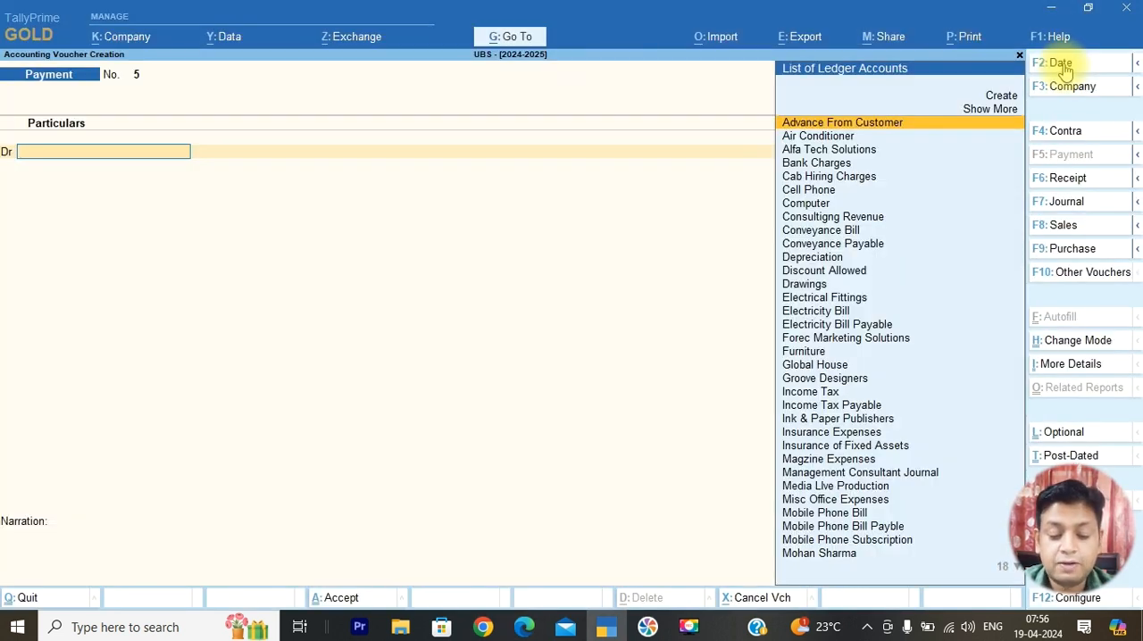
# Debit Conveyance Payable with 1,300 in the payment voucher
pyautogui.write('Con')
pyautogui.press('Down')
pyautogui.press('Down')
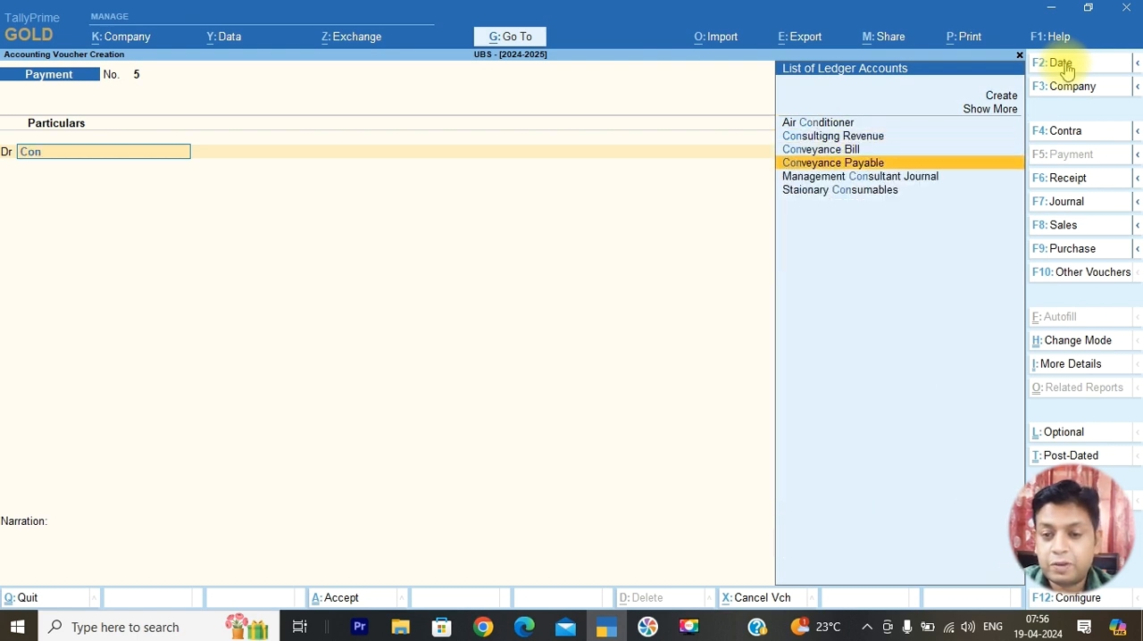
pyautogui.press('Return')
pyautogui.write('1300')
pyautogui.press('Return')
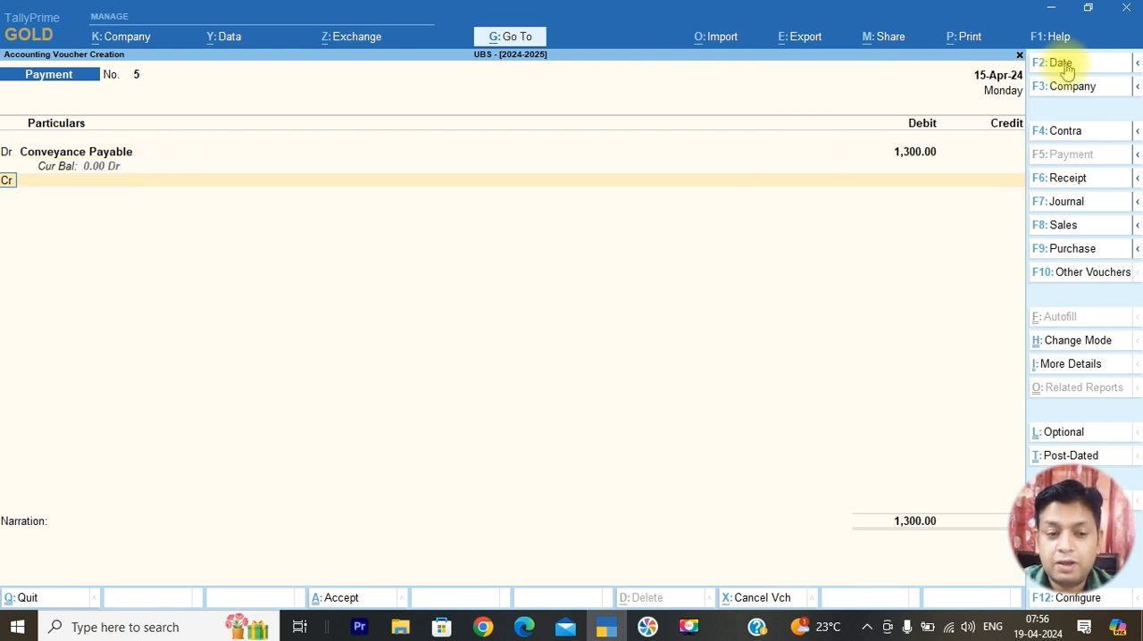
# Credit Cash with 1,300 and save the conveyance payment voucher
pyautogui.write('Ca')
pyautogui.press('Down')
pyautogui.press('Return')
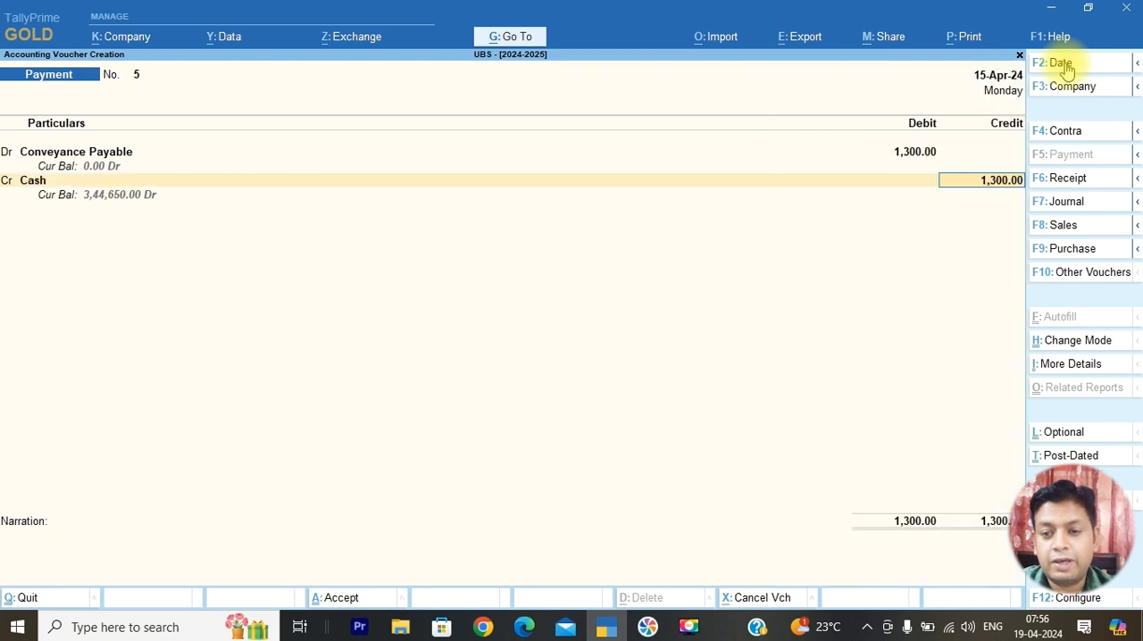
pyautogui.press('Return')
pyautogui.press('Return')
pyautogui.press('Return')
# Consult transaction 8 in the April 2024 PDF and date the next payment voucher 20-Apr-24 in TallyPrime
pyautogui.hotkey('alt', 'Tab')
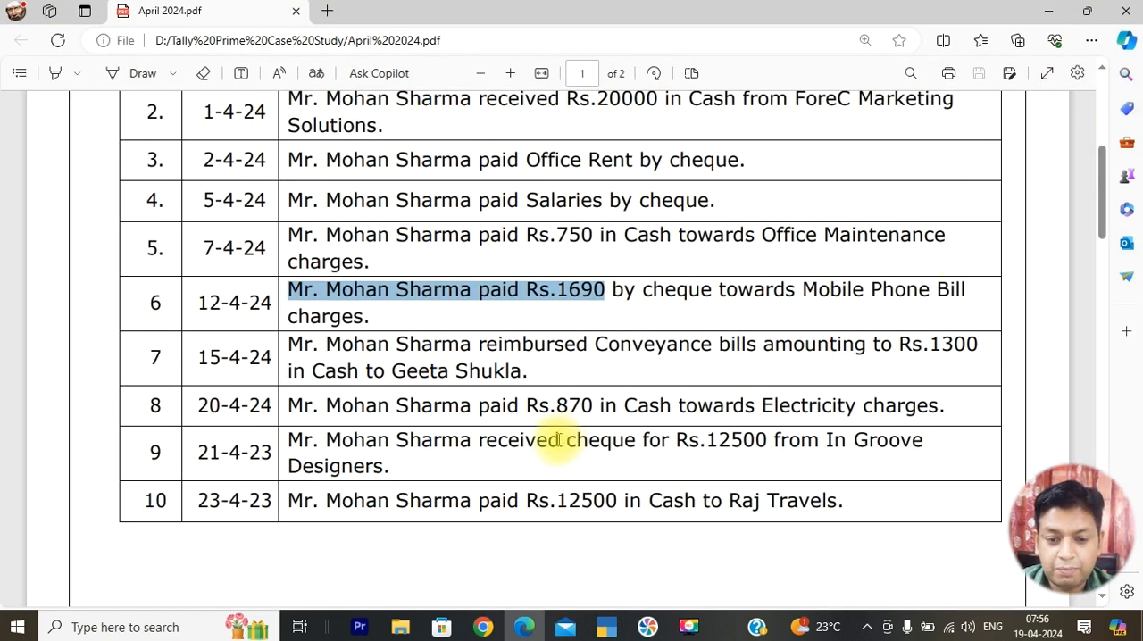
pyautogui.moveTo(555, 409); pyautogui.dragTo(595, 411)
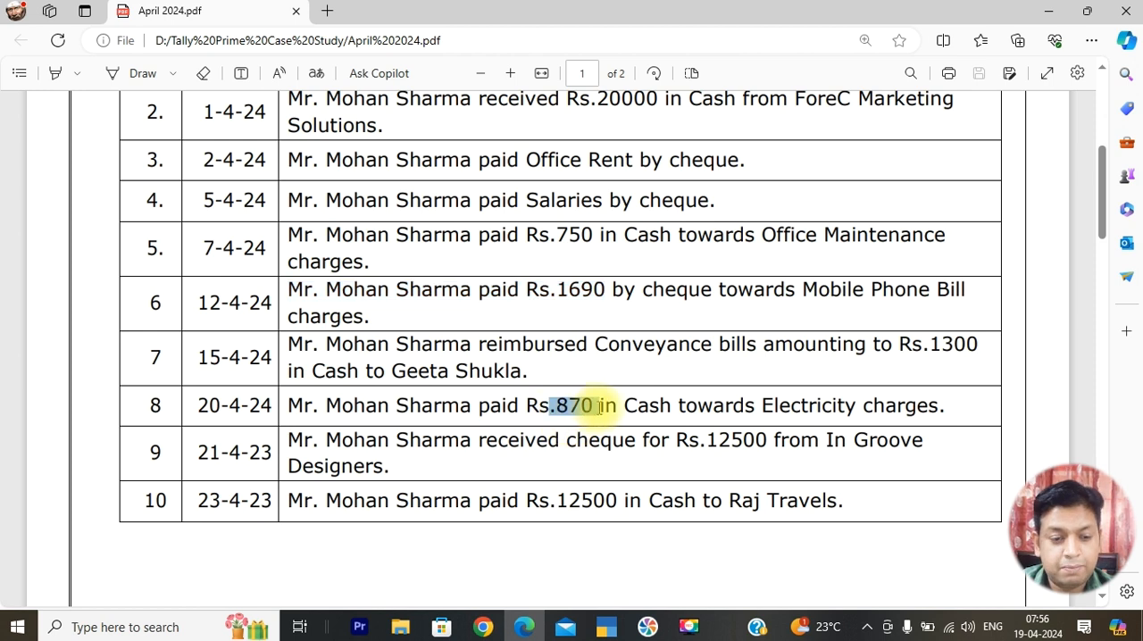
pyautogui.hotkey('alt', 'Tab')
pyautogui.click(1060, 64)
pyautogui.write('20')
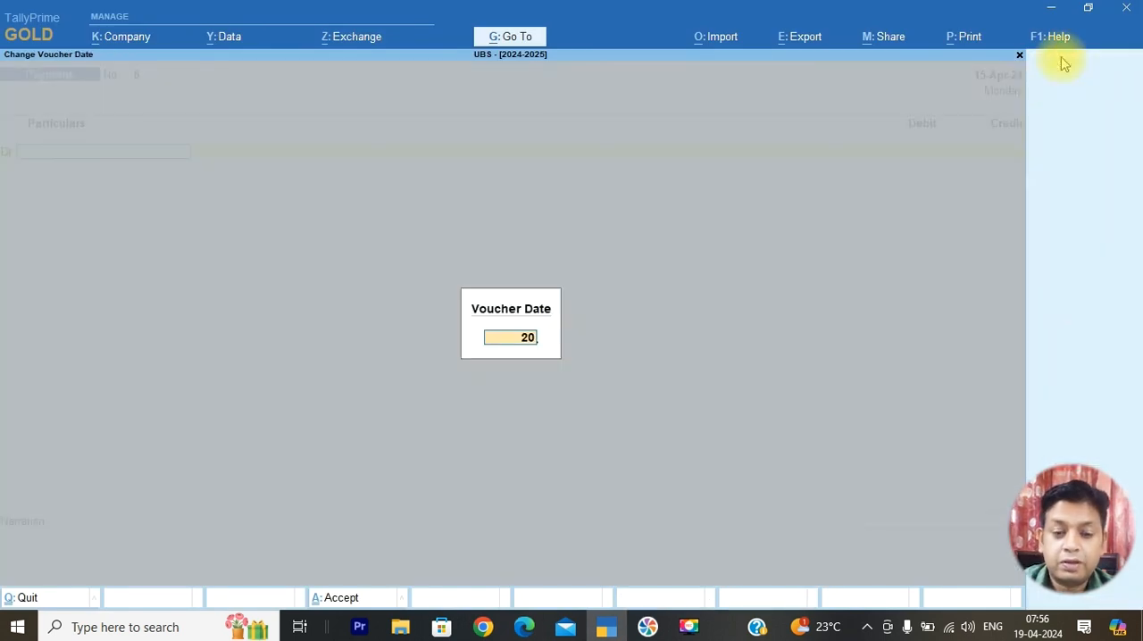
pyautogui.press('Return')
# Debit Electricity Bill Payable with 870 in the payment voucher
pyautogui.write('El')
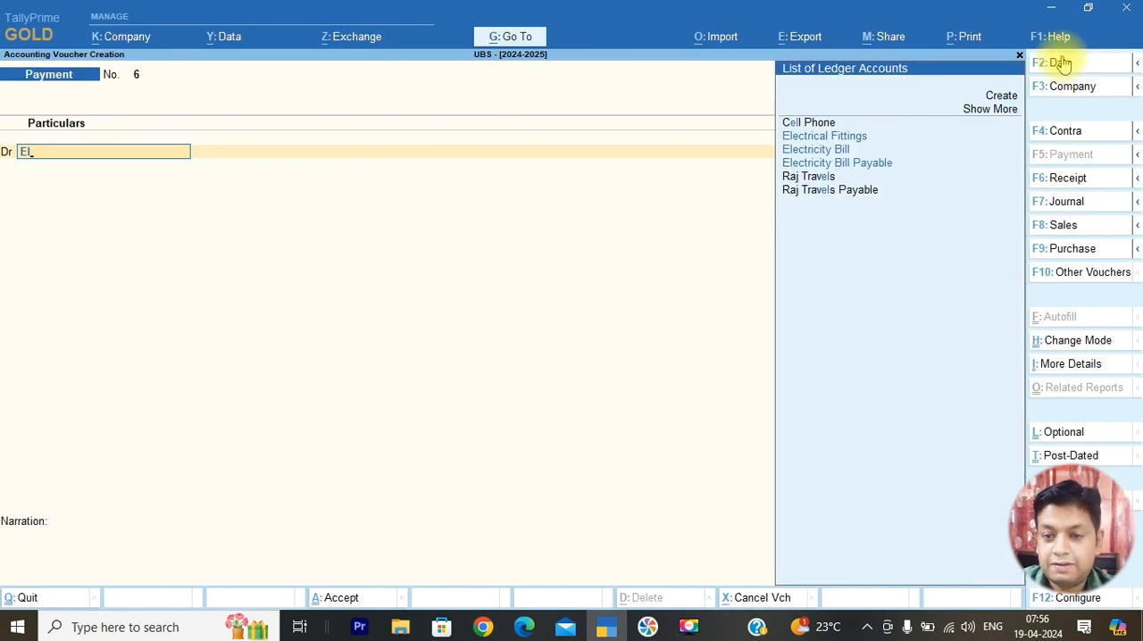
pyautogui.press('Down')
pyautogui.press('Down')
pyautogui.press('Return')
pyautogui.write('87')
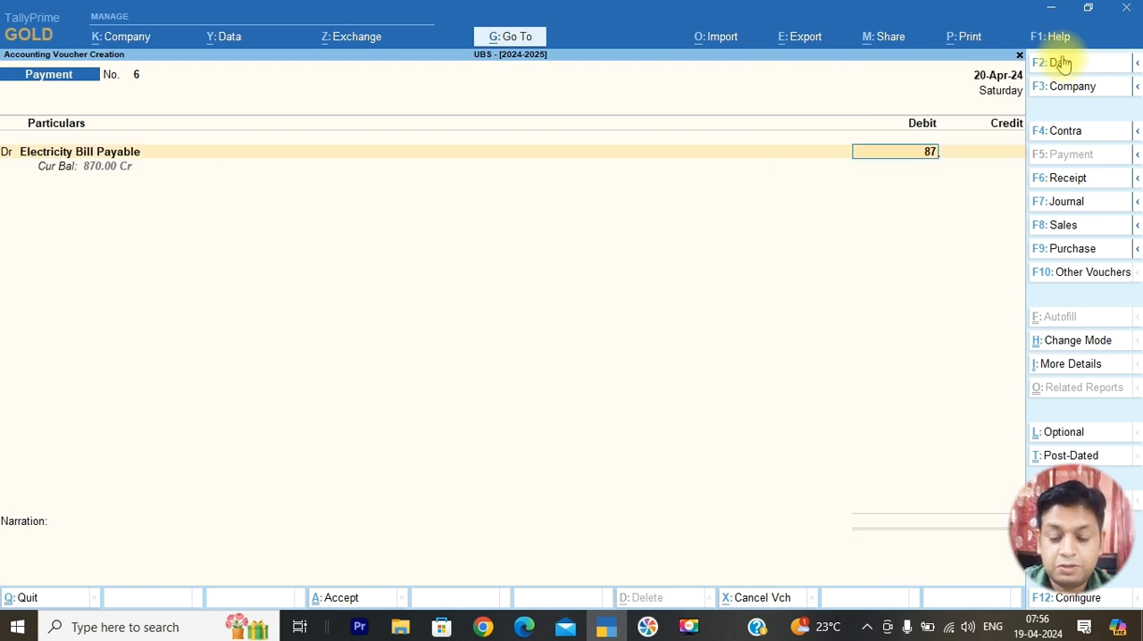
pyautogui.write('0')
pyautogui.press('Return')
# Credit Cash with 870 and save the electricity payment voucher
pyautogui.press('Return')
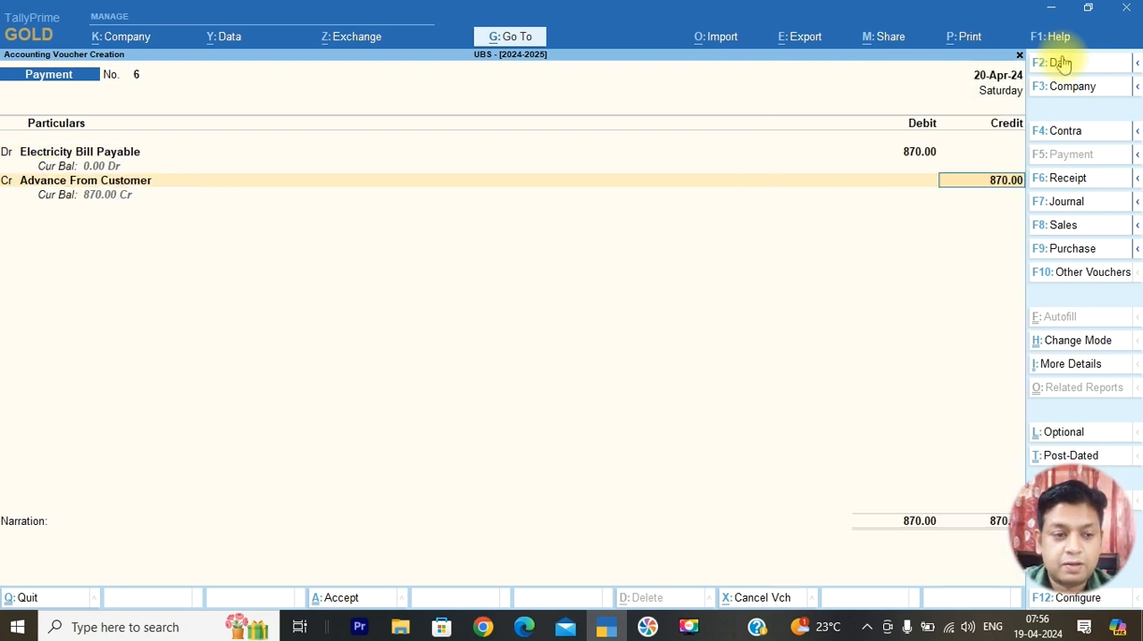
pyautogui.press('BackSpace')
pyautogui.write('Ca')
pyautogui.press('Down')
pyautogui.press('Return')
pyautogui.press('Return')
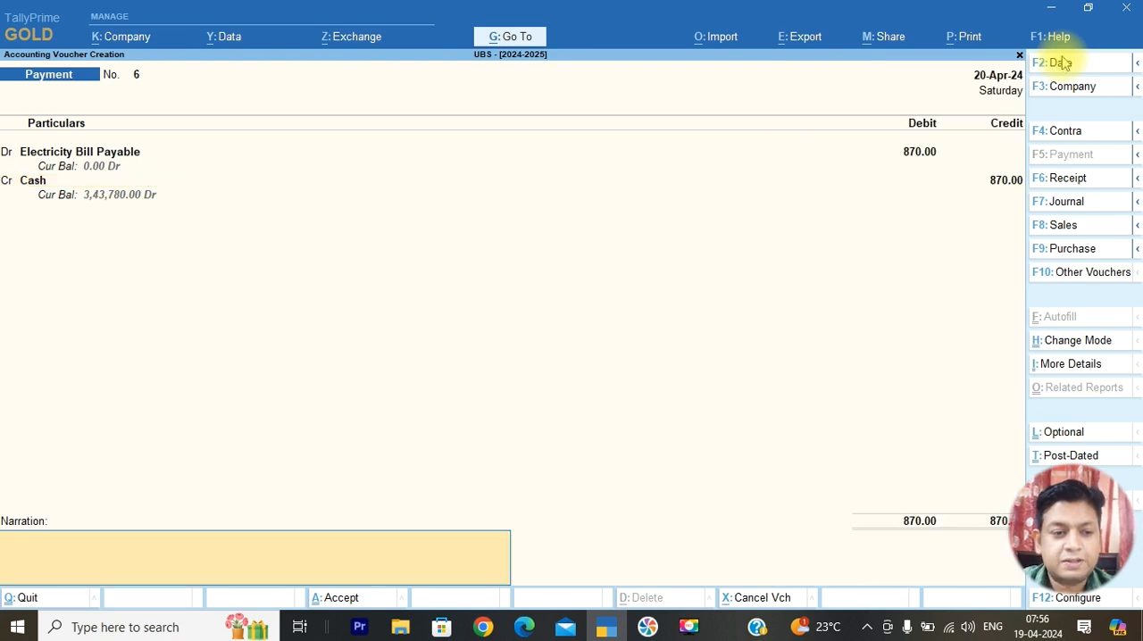
pyautogui.press('Return')
pyautogui.press('Return')
# Consult transaction 9 in the April 2024 PDF and start a receipt voucher in TallyPrime
pyautogui.hotkey('alt', 'Tab')
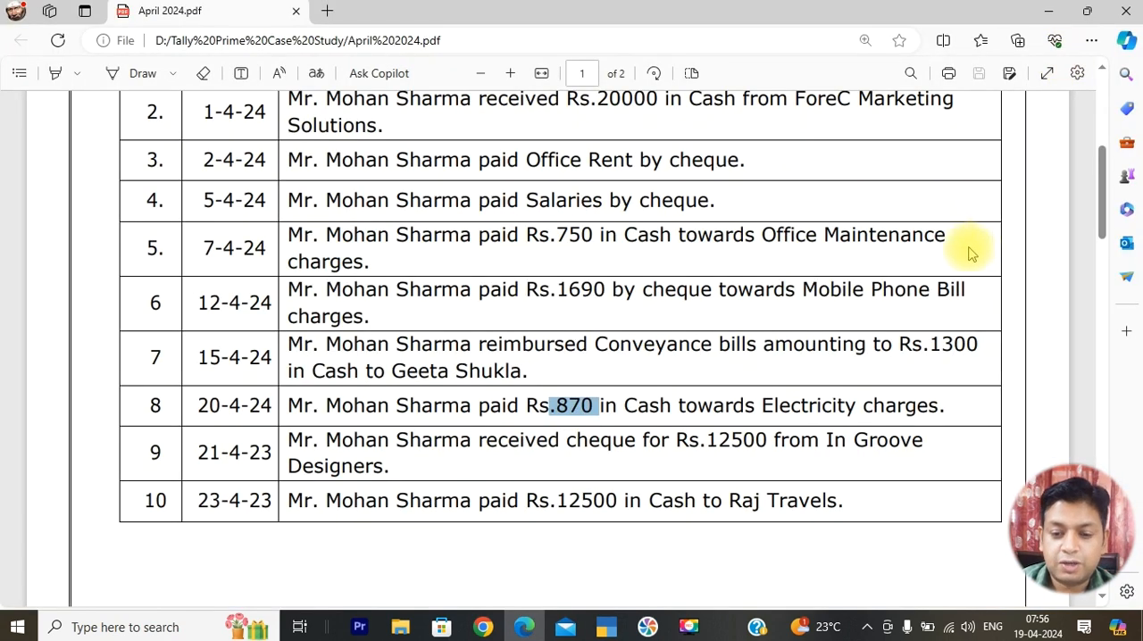
pyautogui.scroll(-1, 967, 250)
pyautogui.moveTo(707, 366); pyautogui.dragTo(767, 361)
pyautogui.hotkey('alt', 'Tab')
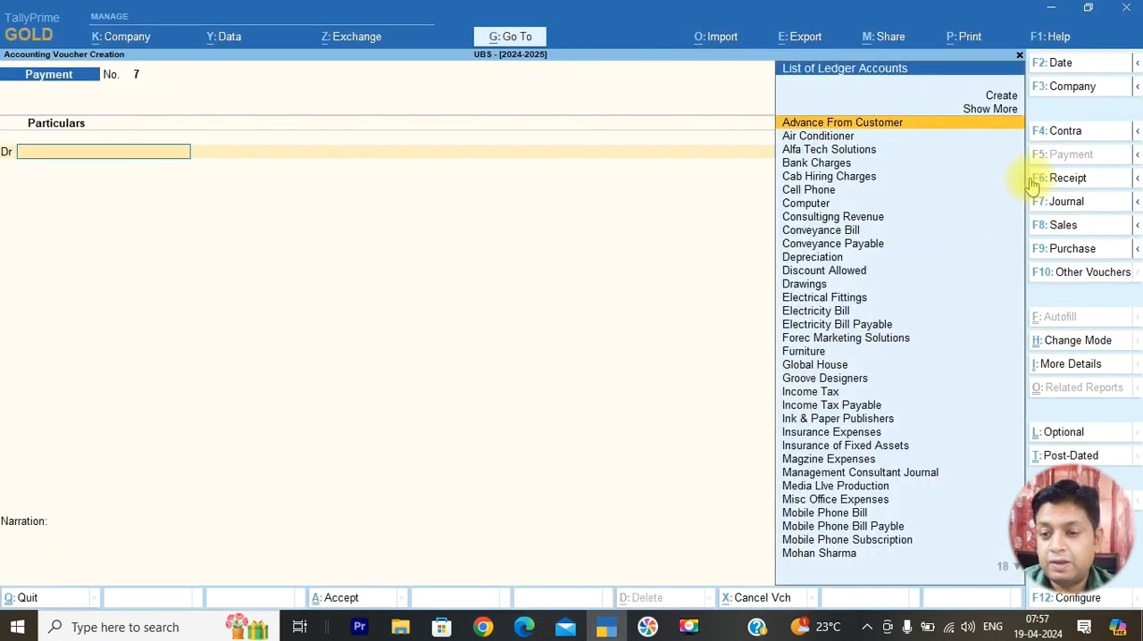
pyautogui.click(1053, 179)
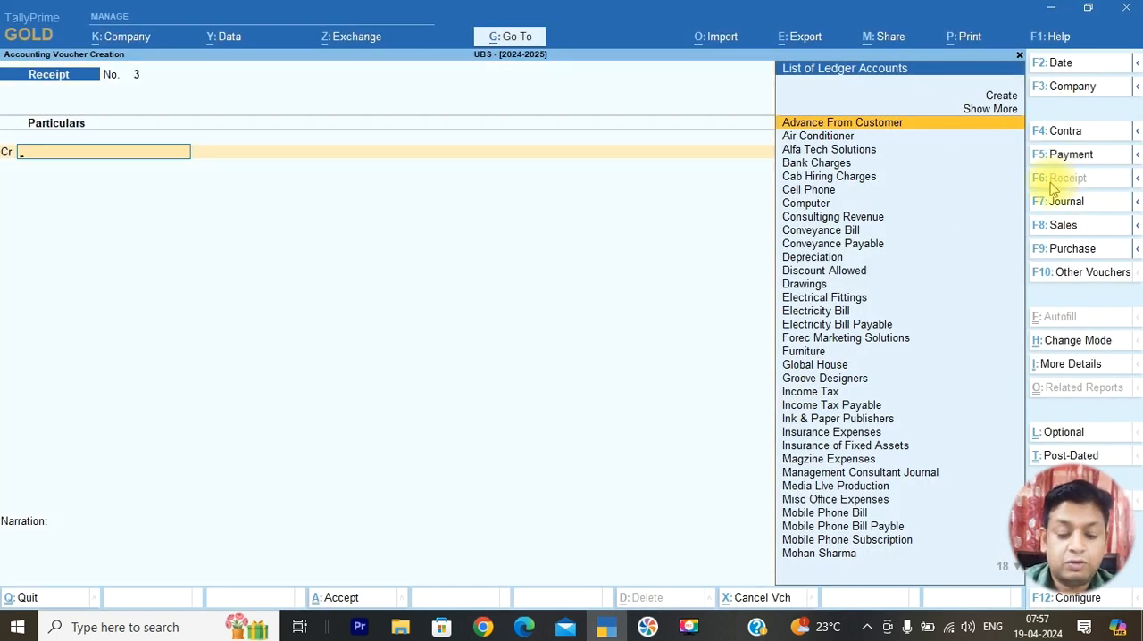
# Credit Groove Designers with 12,500 and allocate the amount against pending bill 14
pyautogui.write('Gro')
pyautogui.press('Return')
pyautogui.write('12')
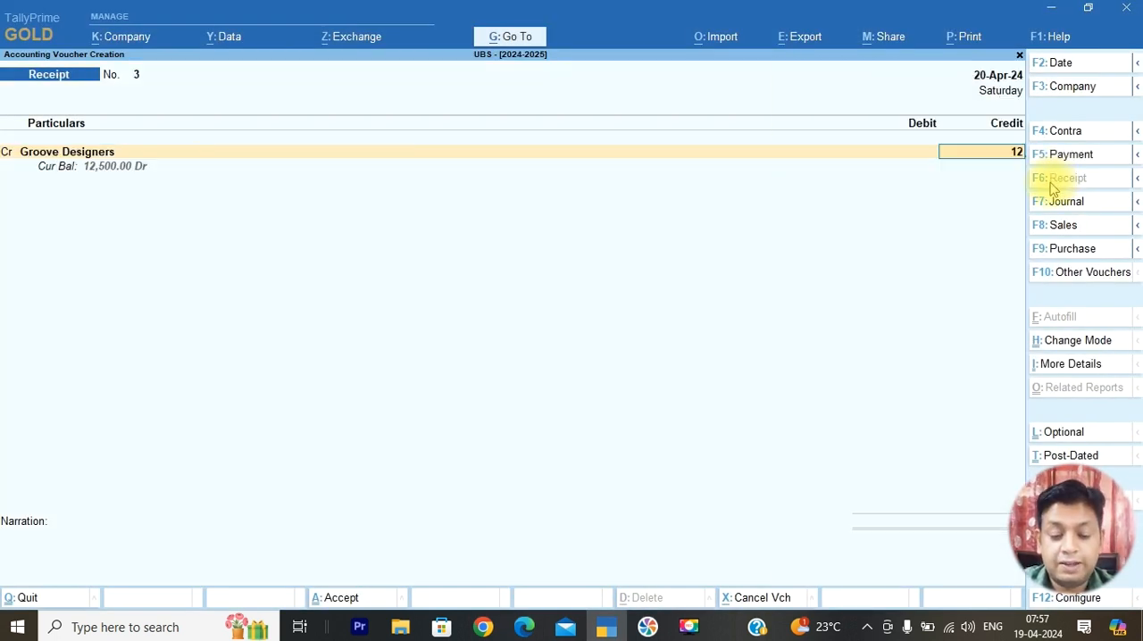
pyautogui.write(',500')
pyautogui.press('Return')
pyautogui.press('Return')
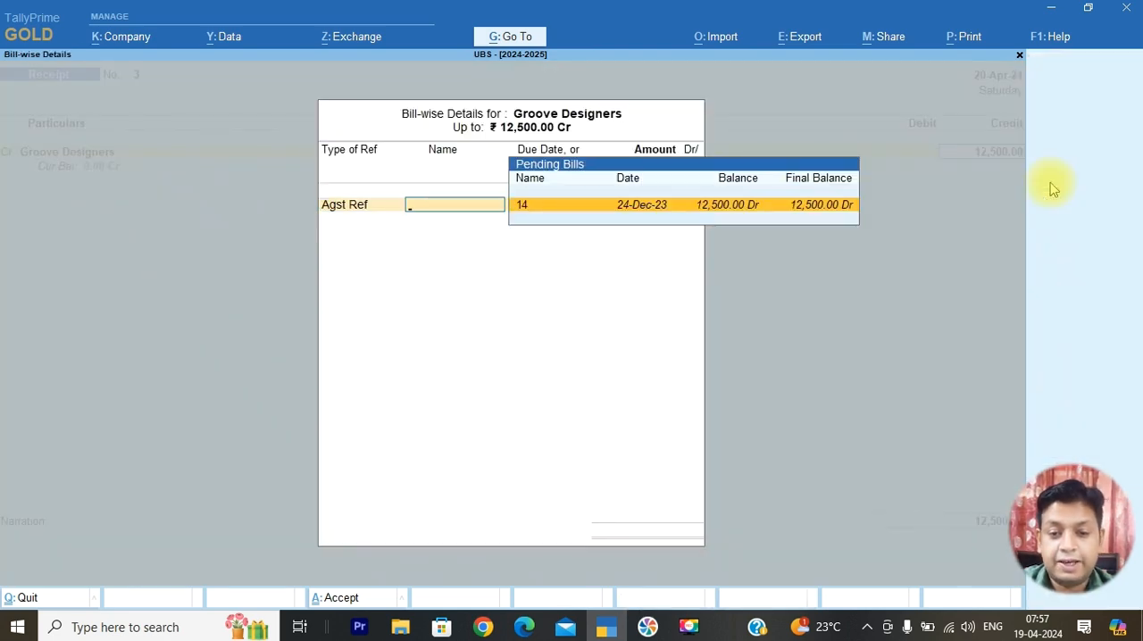
pyautogui.press('Return')
# Debit SBI Bank with 12,500 and save the Groove Designers receipt voucher
pyautogui.press('Return')
pyautogui.press('Return')
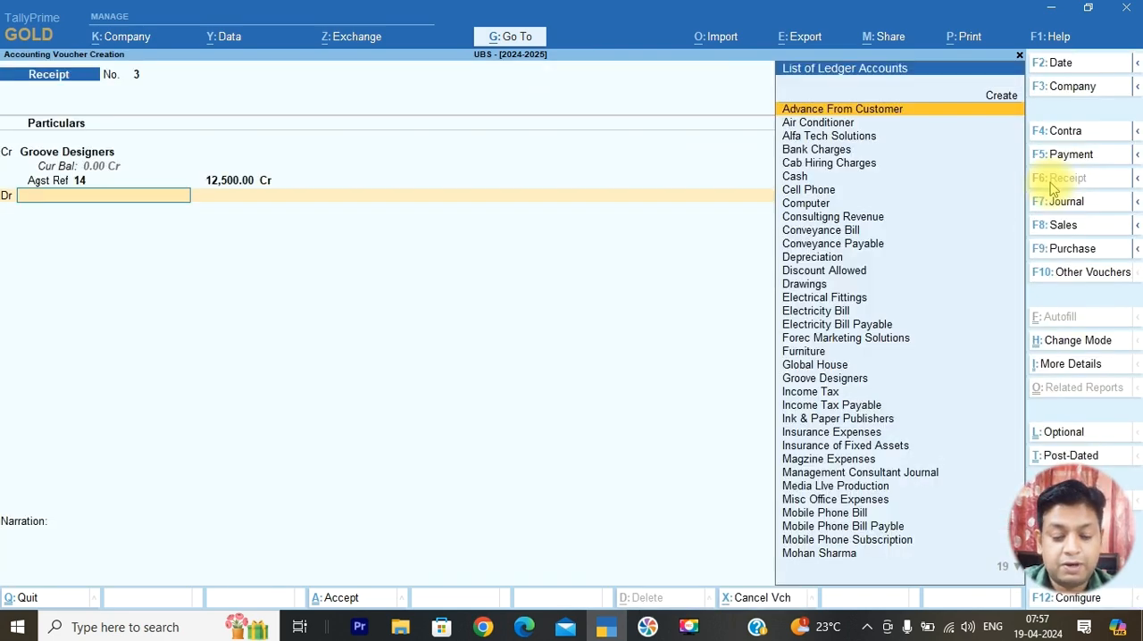
pyautogui.write('Sb')
pyautogui.press('Return')
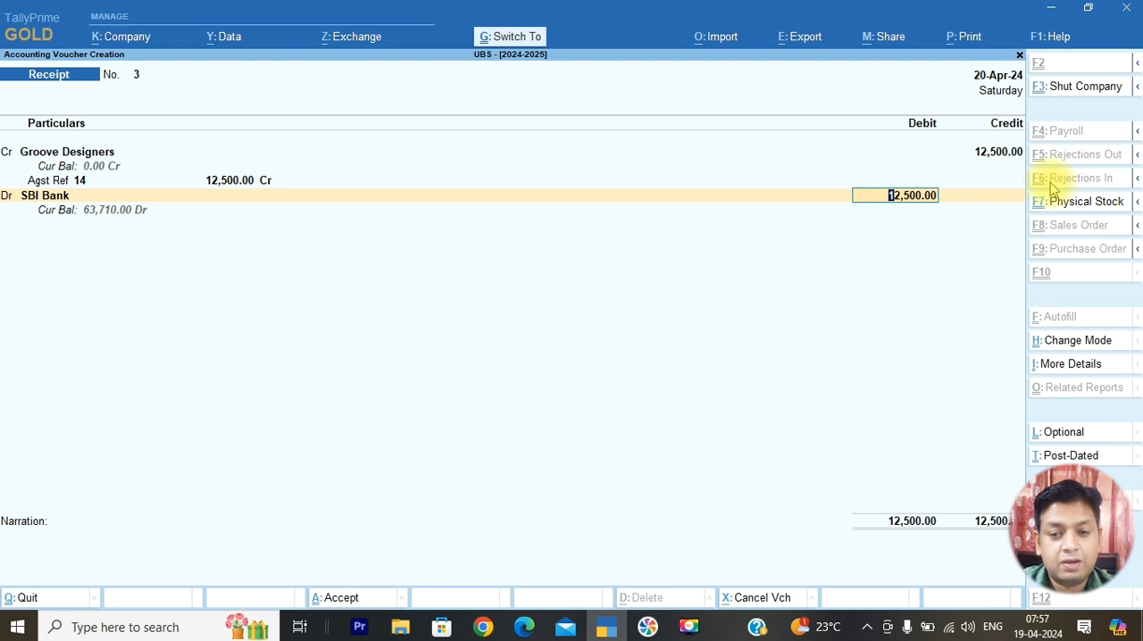
pyautogui.press('Return')
pyautogui.press('Return')
# Consult transaction 10 in the April 2024 PDF and start a payment voucher dated 23-Apr-24 in TallyPrime
pyautogui.hotkey('alt', 'Tab')
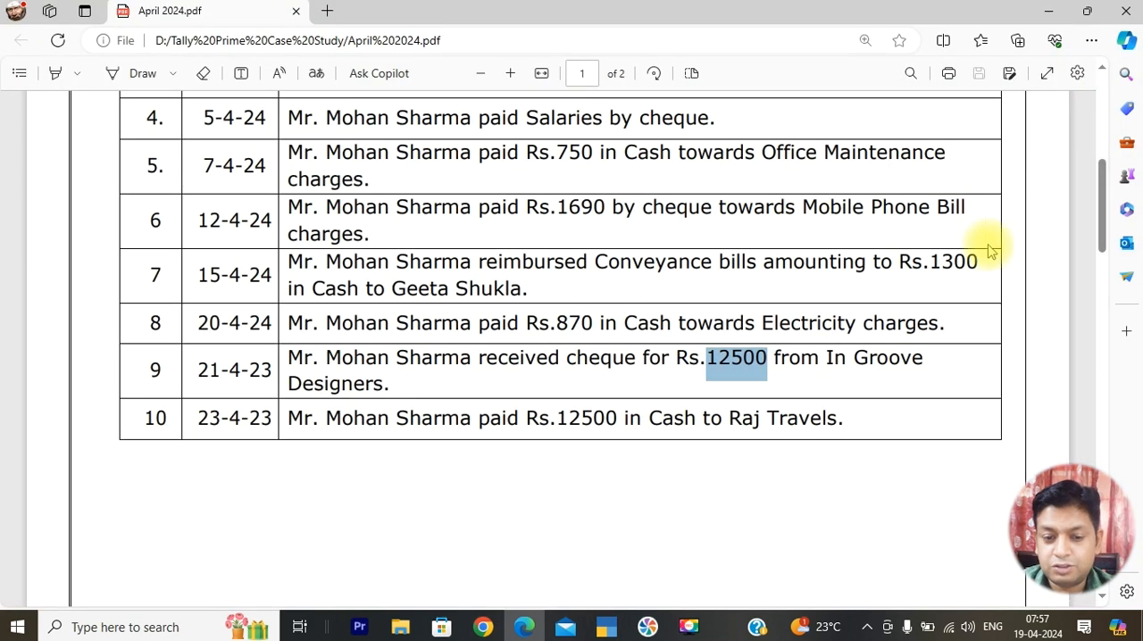
pyautogui.moveTo(538, 418); pyautogui.dragTo(685, 419)
pyautogui.hotkey('alt', 'Tab')
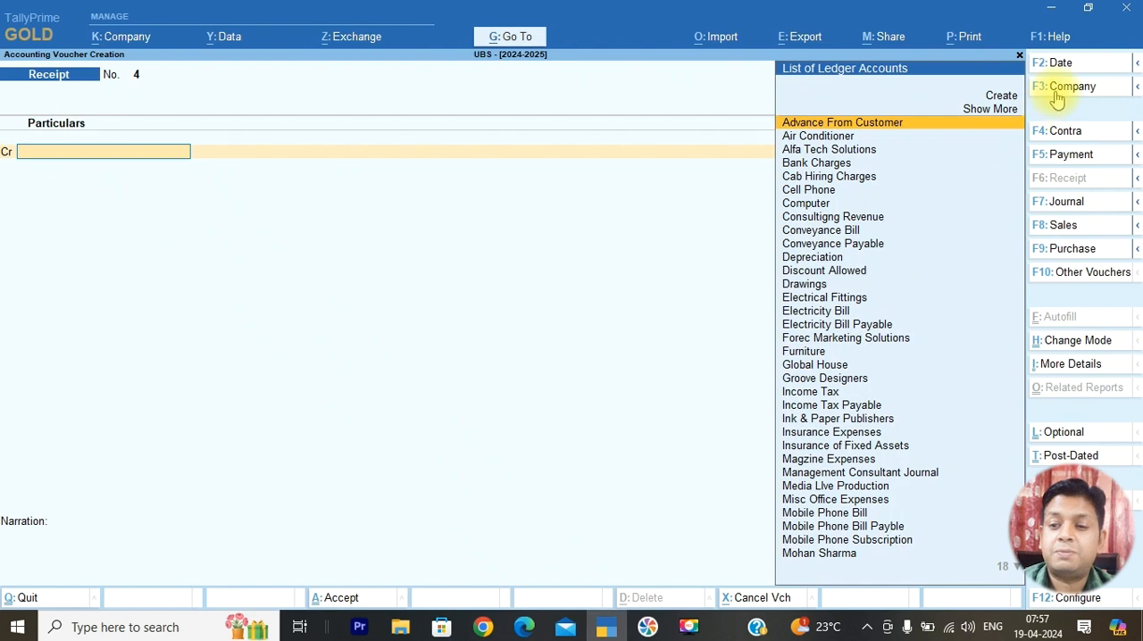
pyautogui.click(1070, 156)
pyautogui.hotkey('alt', 'Tab')
pyautogui.hotkey('alt', 'Tab')
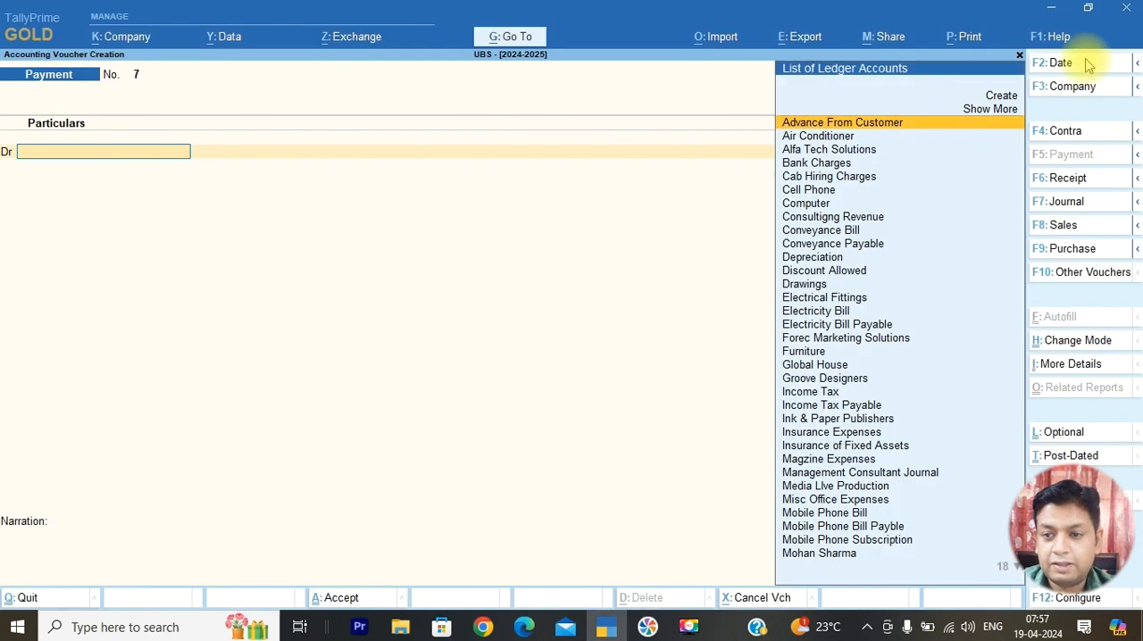
pyautogui.click(1082, 63)
pyautogui.write('20')
pyautogui.press('Return')
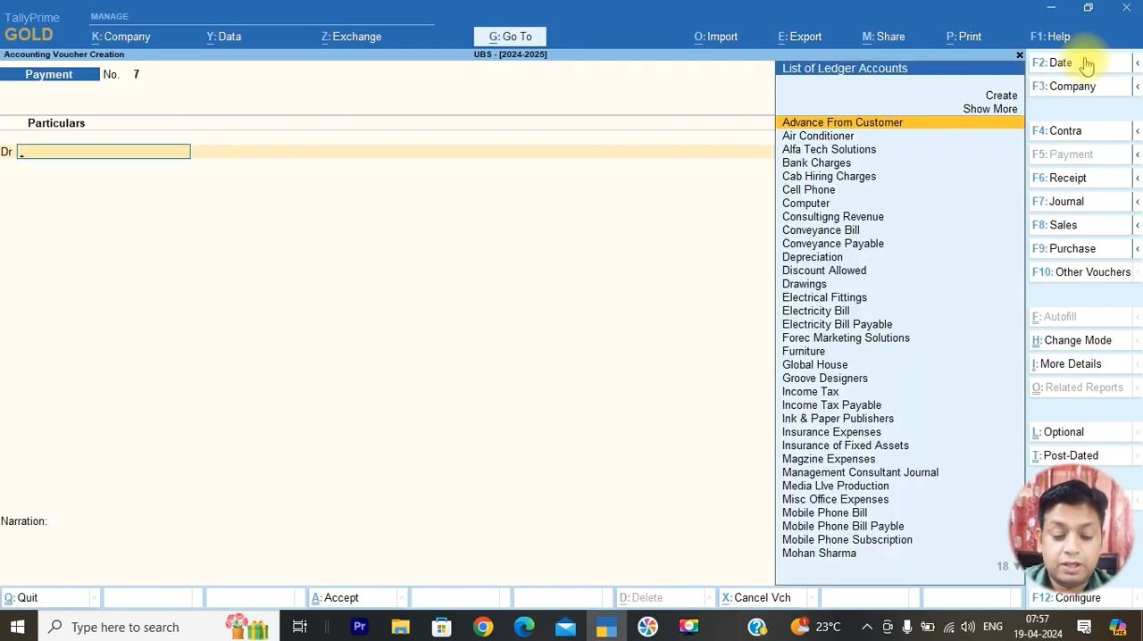
# Debit the Raj Travels ledger, not Raj Travels Payable, with 12,500
pyautogui.write('raj')
pyautogui.press('Down')
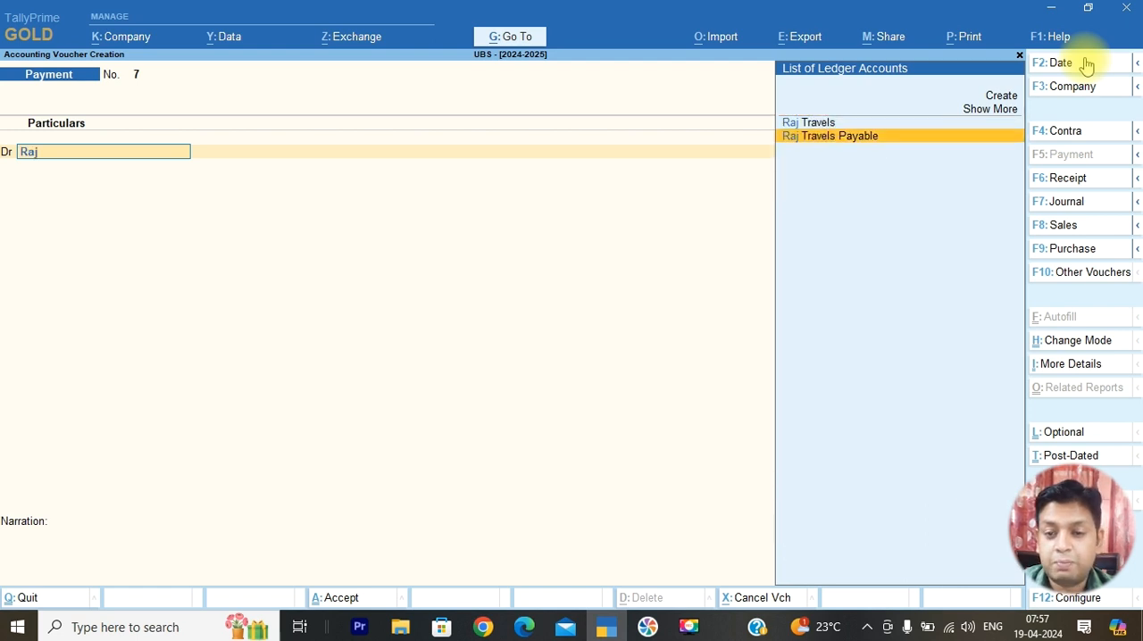
pyautogui.press('Return')
pyautogui.press('BackSpace')
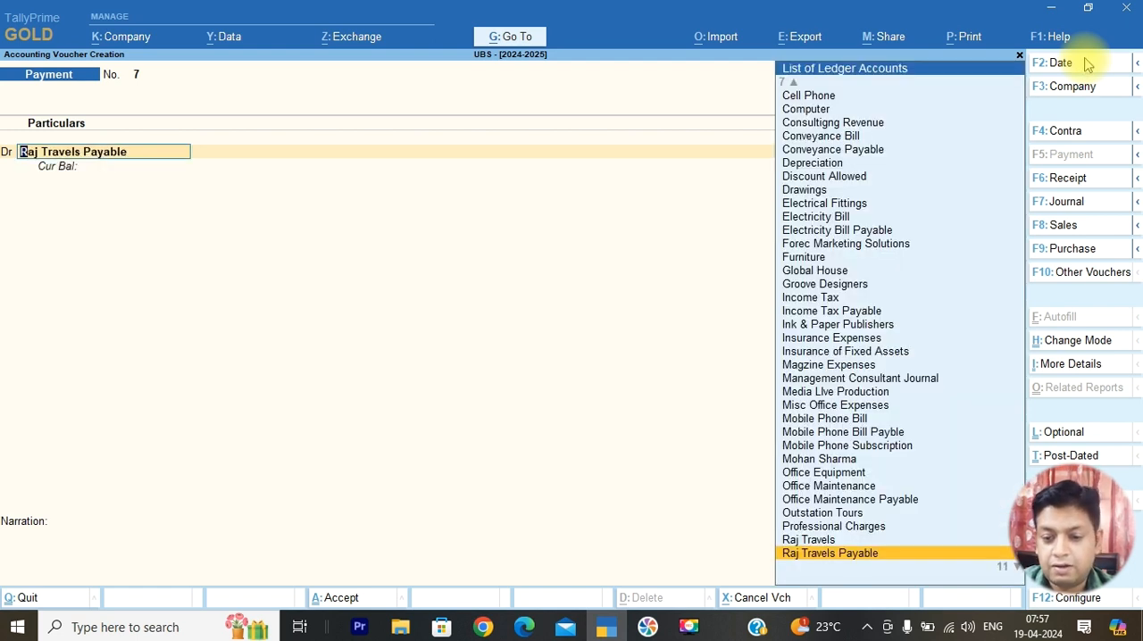
pyautogui.press('Up')
pyautogui.press('Return')
pyautogui.write('12500')
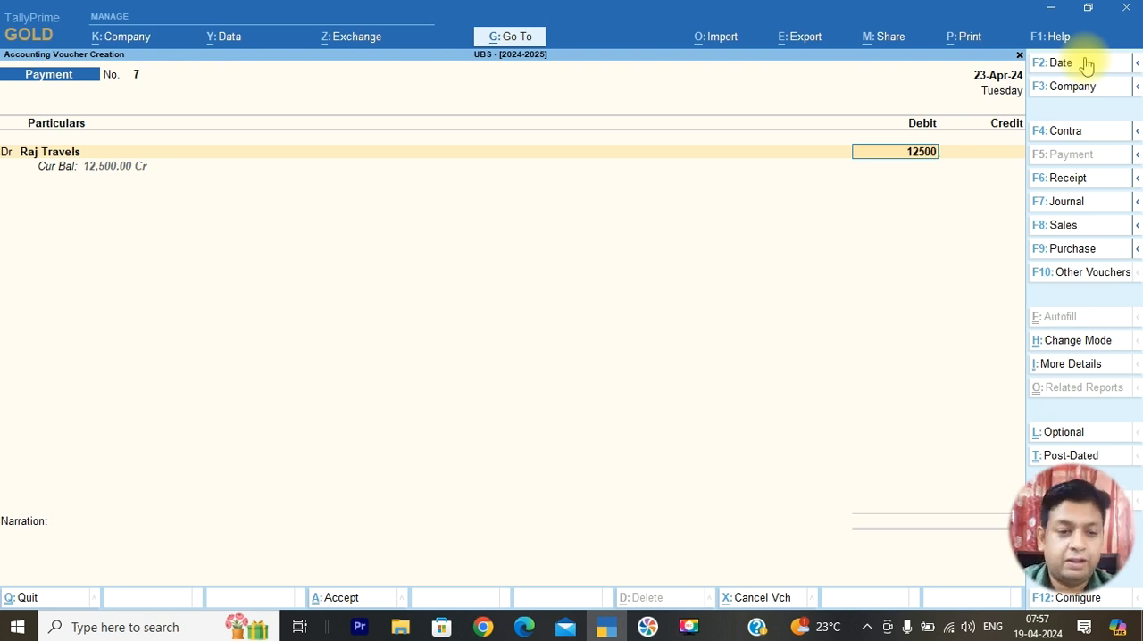
pyautogui.press('Return')
pyautogui.press('Return')
pyautogui.press('Return')
pyautogui.press('Return')
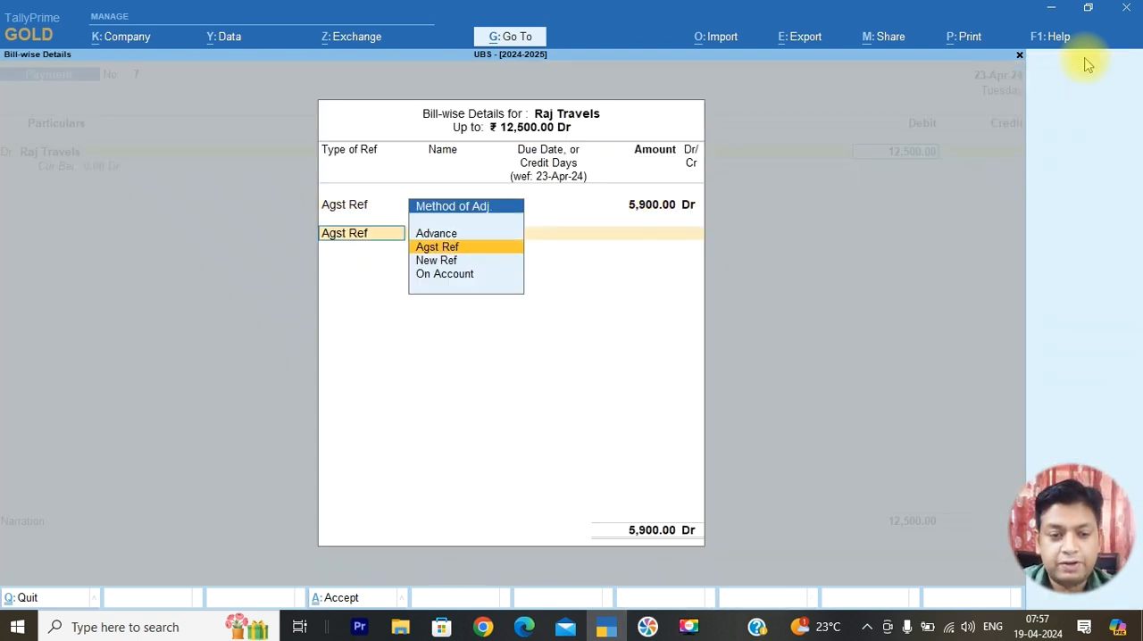
# Allocate the full 12,500 of the Raj Travels payment against bill reference 15
pyautogui.press('Return')
pyautogui.press('BackSpace')
pyautogui.press('BackSpace')
pyautogui.press('BackSpace')
pyautogui.write('12')
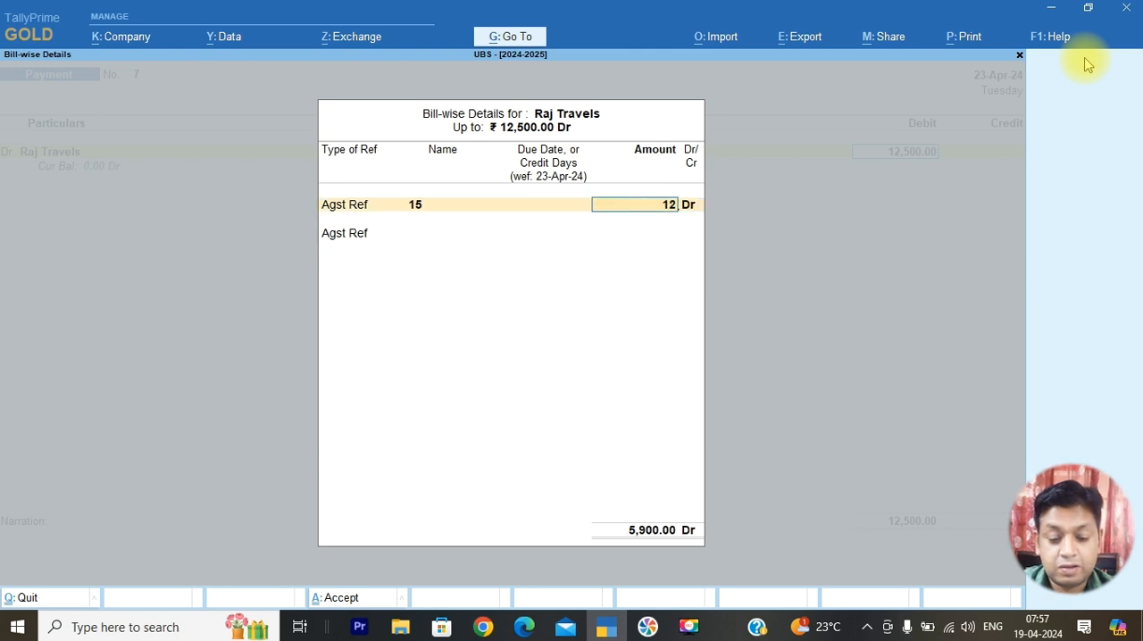
pyautogui.write(',500')
pyautogui.press('Return')
# Recheck the payment mode in the PDF, credit Cash with 12,500 and save the Raj Travels payment voucher
pyautogui.press('Return')
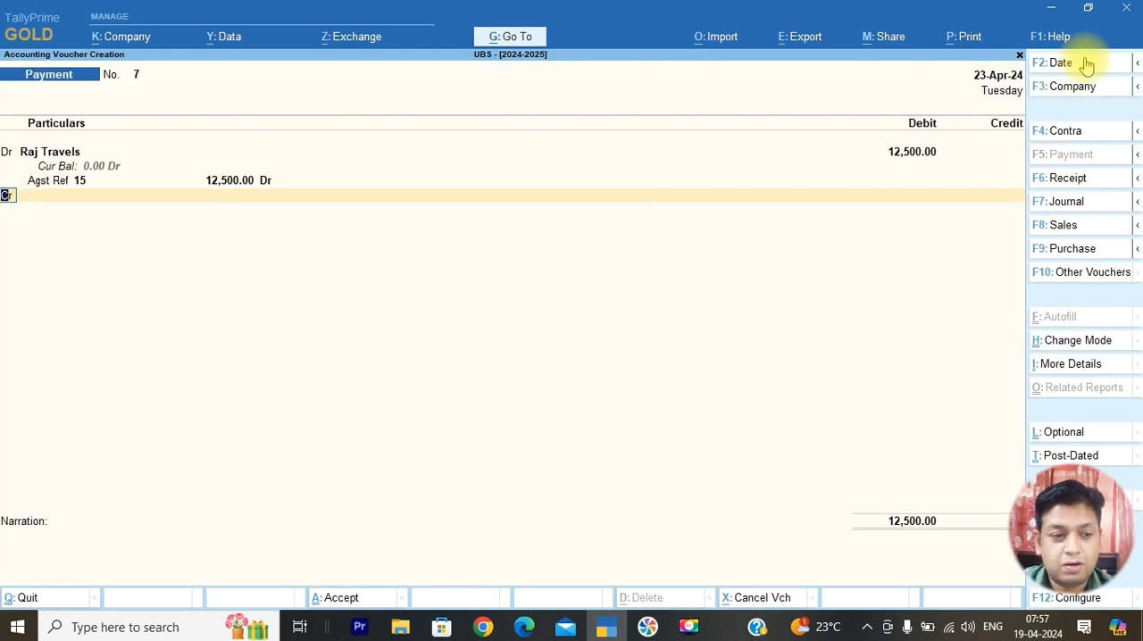
pyautogui.press('Return')
pyautogui.hotkey('alt', 'Tab')
pyautogui.hotkey('alt', 'Tab')
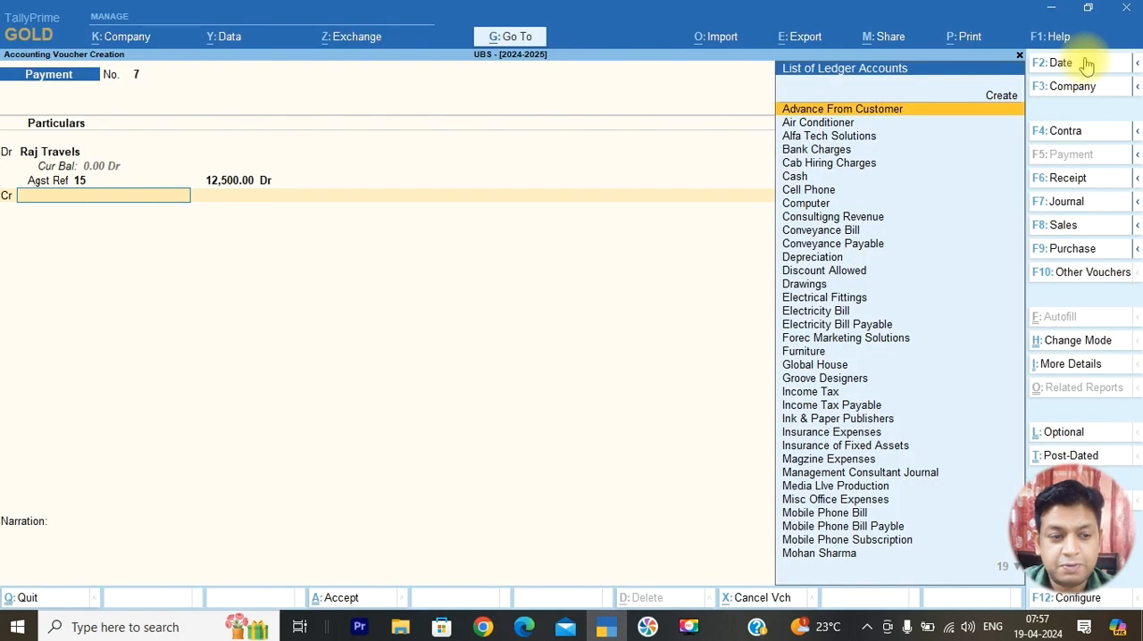
pyautogui.write('ca')
pyautogui.press('Down')
pyautogui.press('Return')
pyautogui.press('Return')
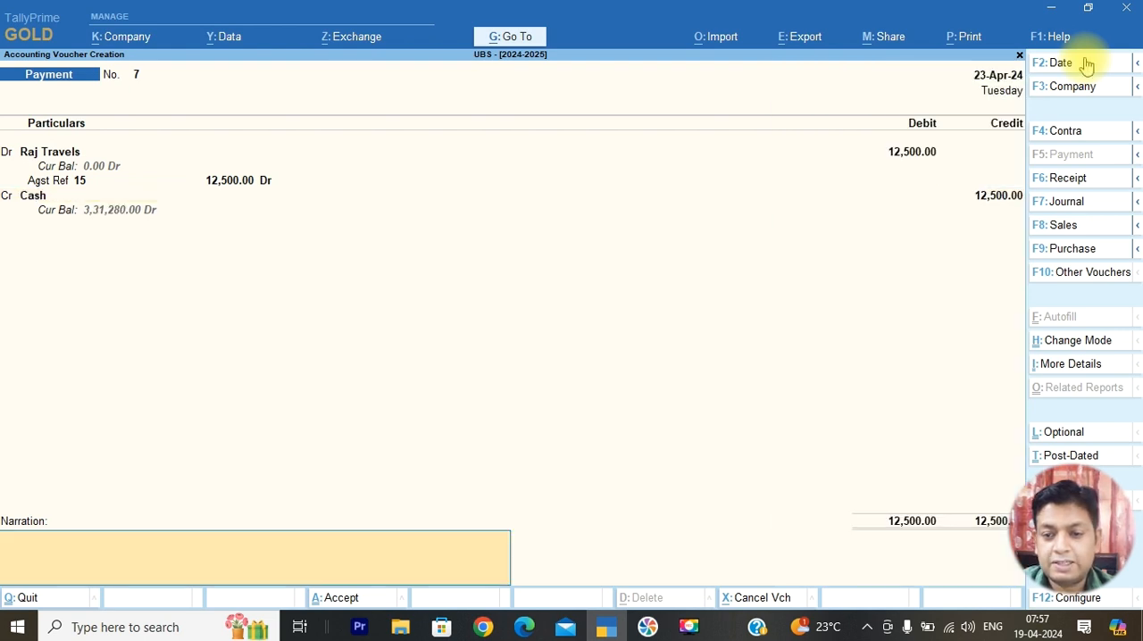
pyautogui.press('Return')
pyautogui.press('Return')
# Review the April 2024 Day Book on page 2 of the PDF and return to TallyPrime
pyautogui.hotkey('alt', 'Tab')
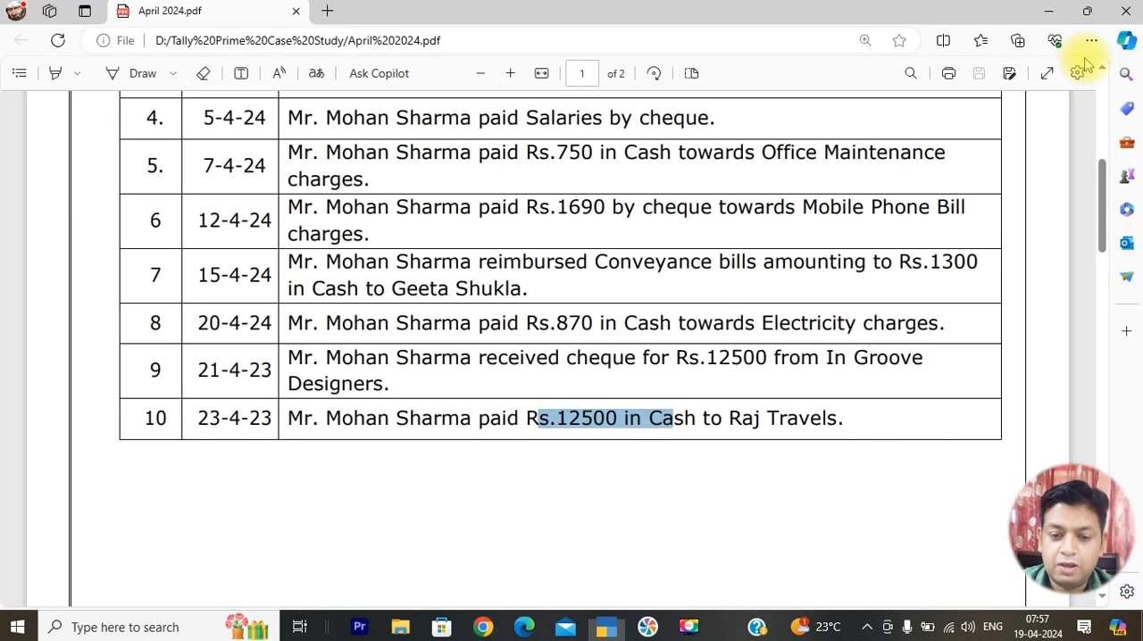
pyautogui.scroll(-8, 943, 64)
pyautogui.scroll(2, 946, 67)
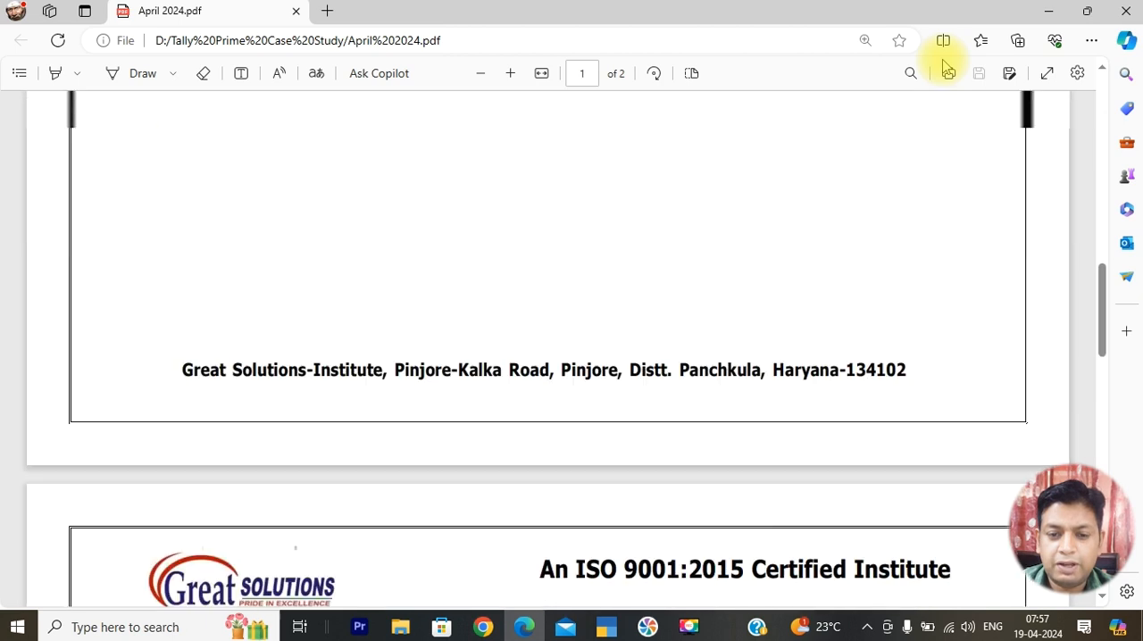
pyautogui.scroll(1, 772, 182)
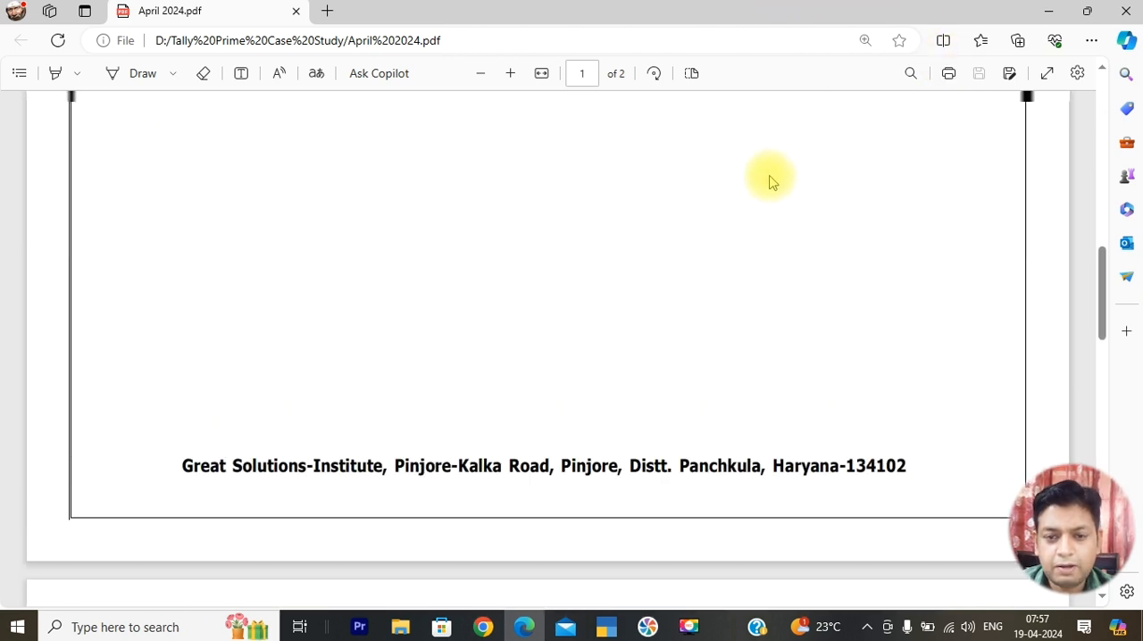
pyautogui.scroll(4, 607, 227)
pyautogui.scroll(-9, 360, 209)
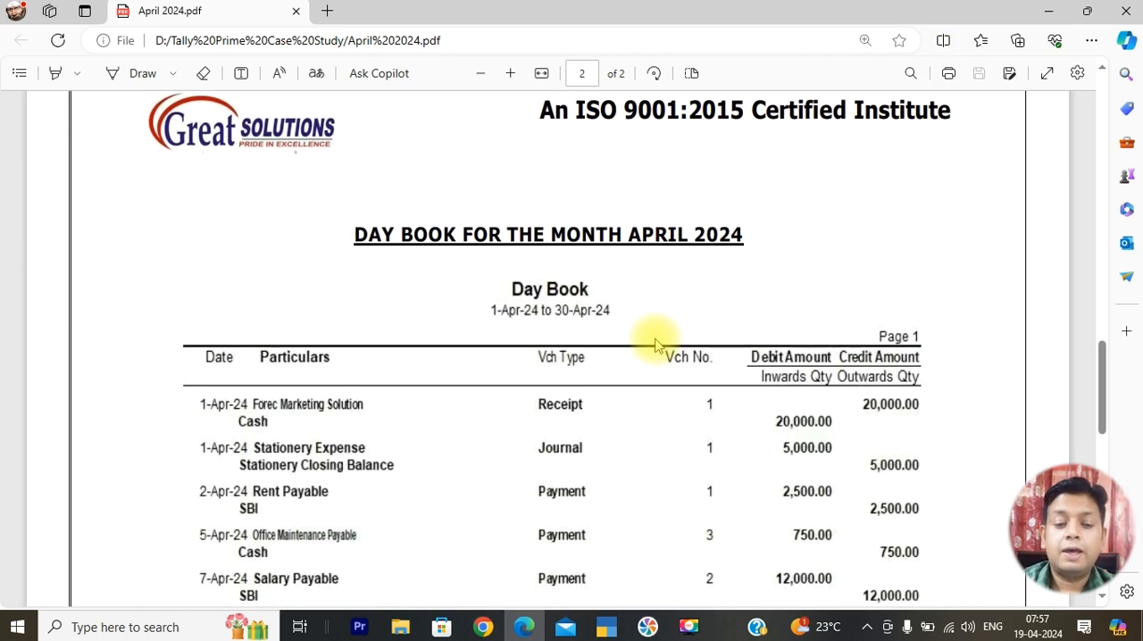
pyautogui.scroll(-4, 654, 346)
pyautogui.scroll(4, 656, 342)
pyautogui.scroll(-10, 674, 375)
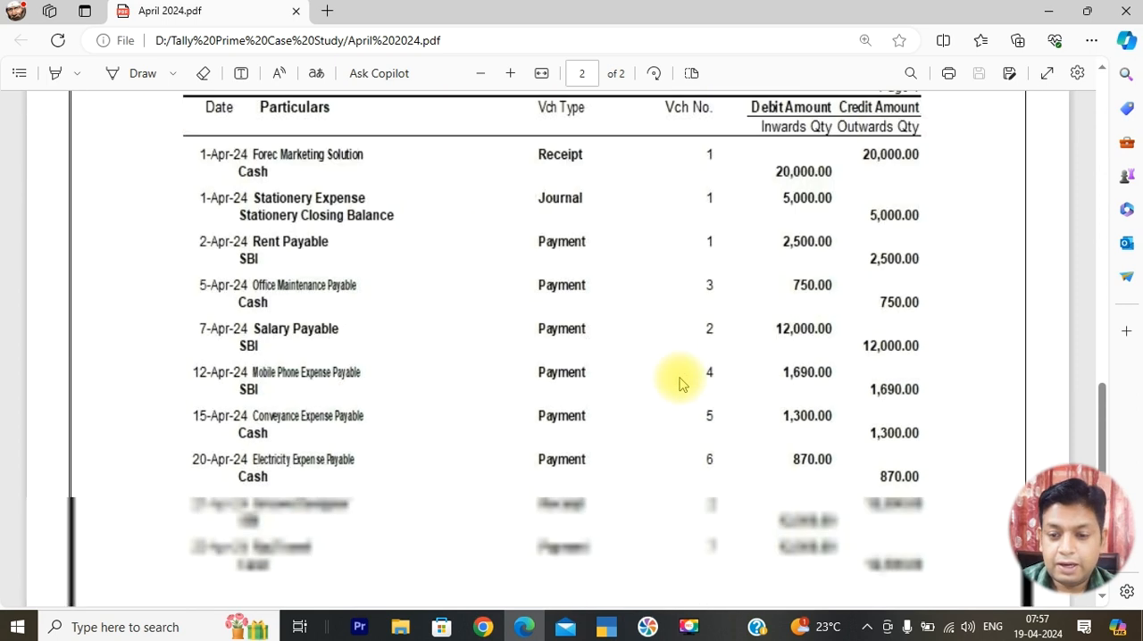
pyautogui.scroll(5, 676, 377)
pyautogui.hotkey('alt', 'Tab')
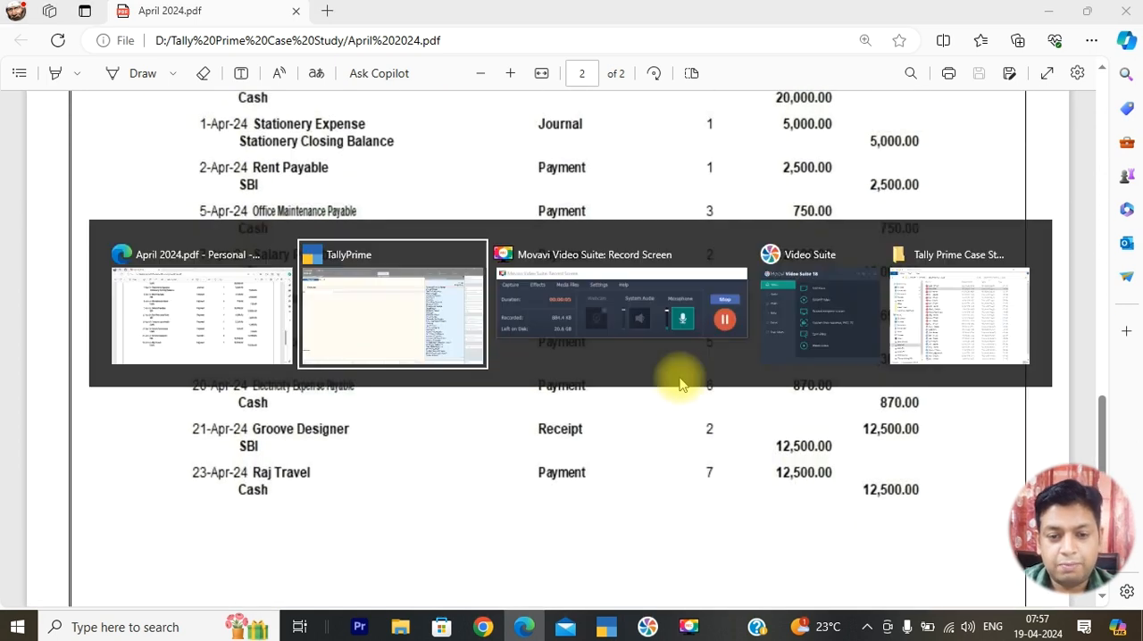
# Leave voucher entry, open the Balance Sheet of UBS - [2024-2025] and examine the Provisions line under Current Liabilities
pyautogui.press('Escape')
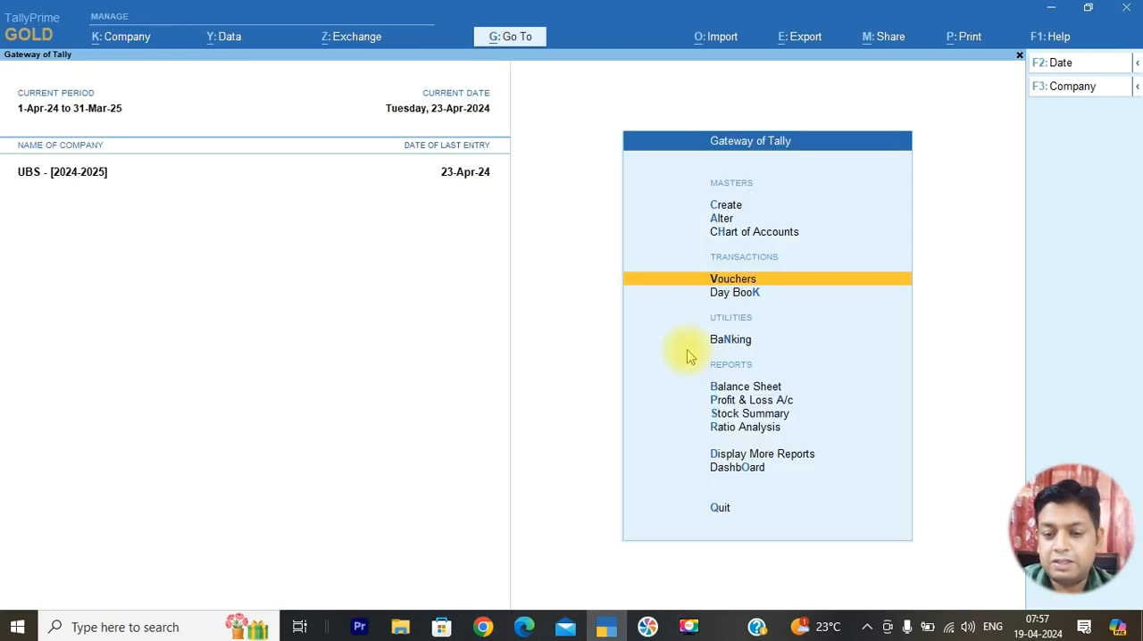
pyautogui.press('Down')
pyautogui.press('Down')
pyautogui.press('Down')
pyautogui.press('Down')
pyautogui.press('Up')
pyautogui.press('Return')
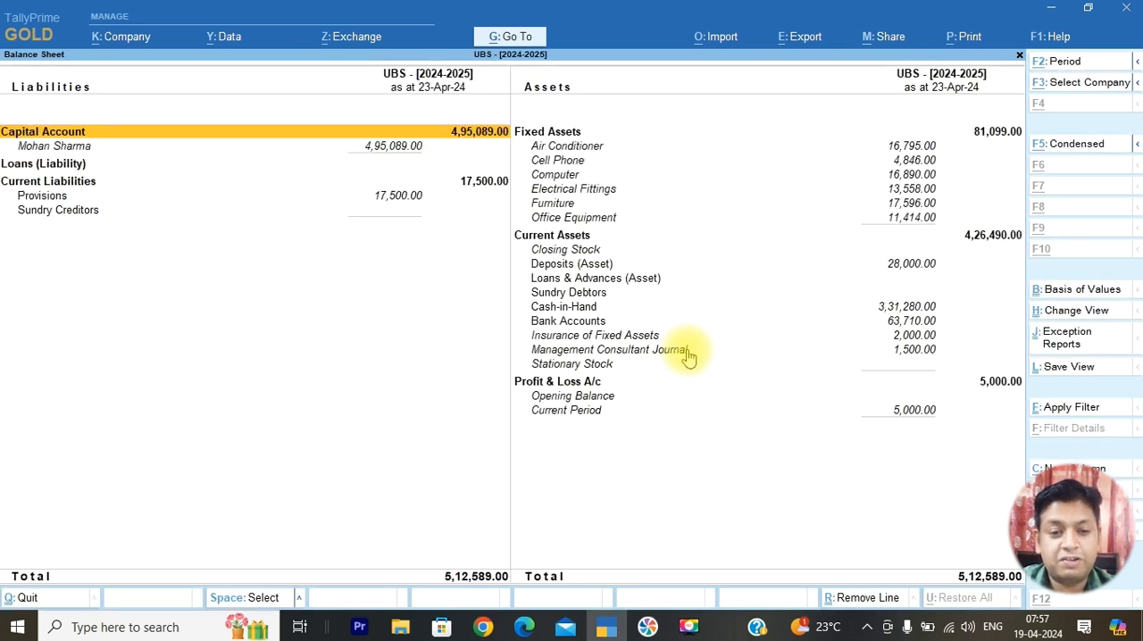
pyautogui.press('Down')
pyautogui.press('Down')
pyautogui.press('Down')
pyautogui.press('Down')
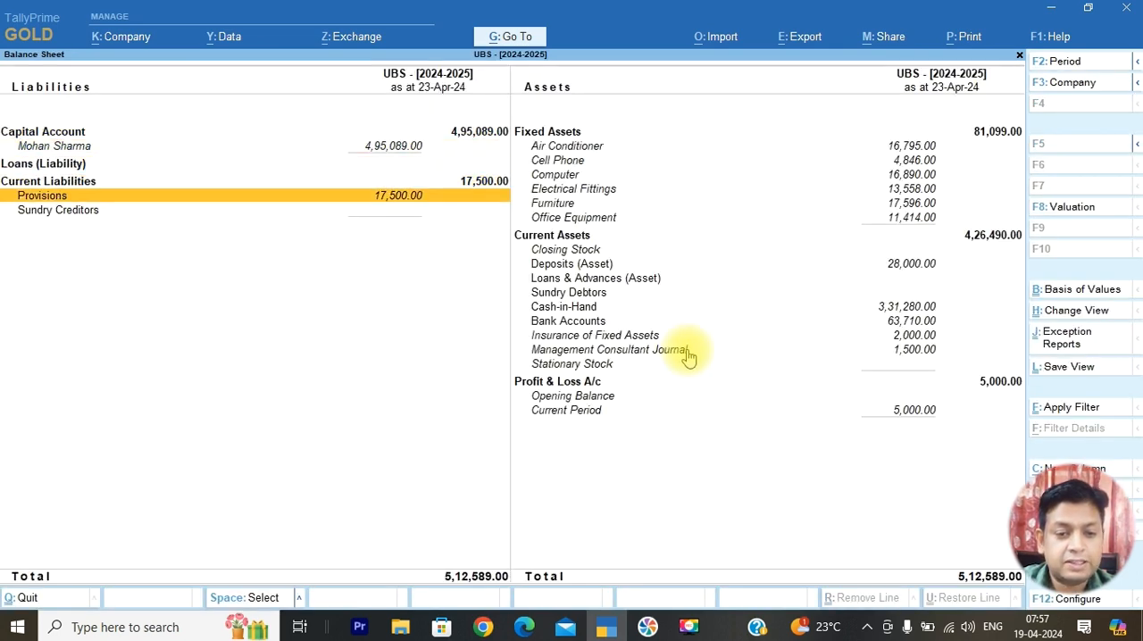
# Switch to April 2024.pdf and review the April transaction list on page 1 and the Day Book on page 2
pyautogui.hotkey('alt', 'Tab')
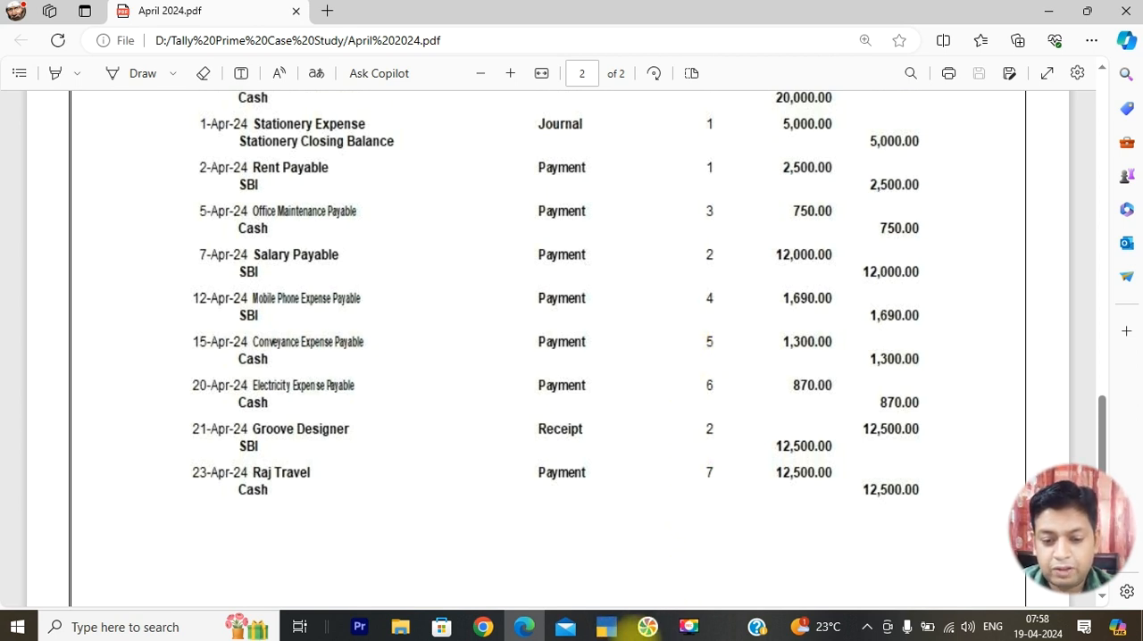
pyautogui.click(524, 627)
pyautogui.click(524, 627)
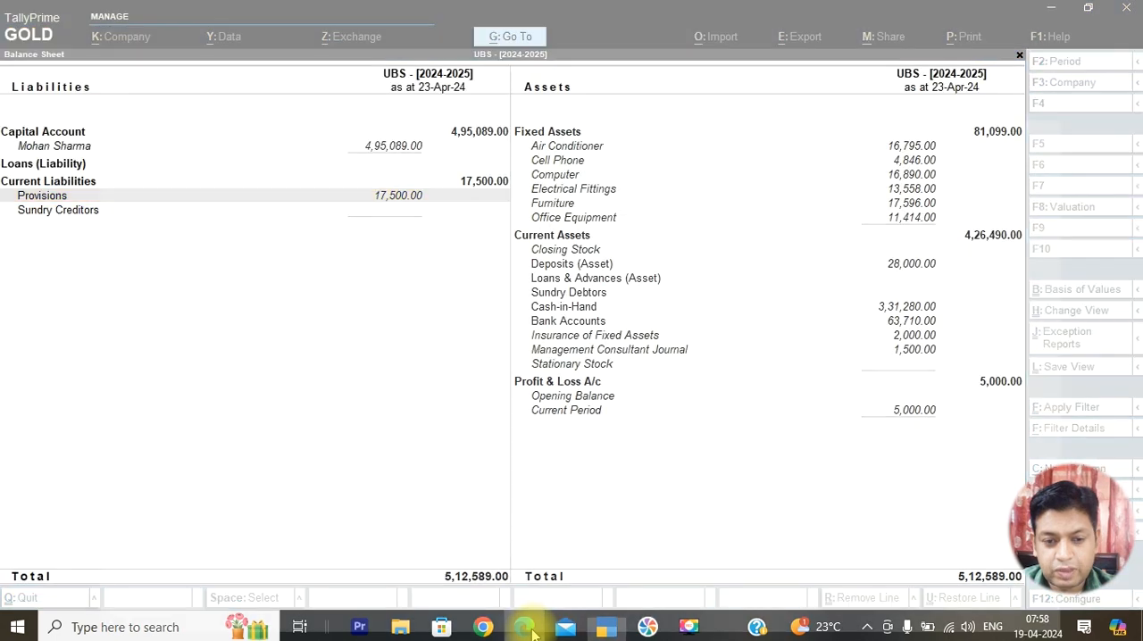
pyautogui.scroll(10, 554, 372)
pyautogui.scroll(10, 554, 373)
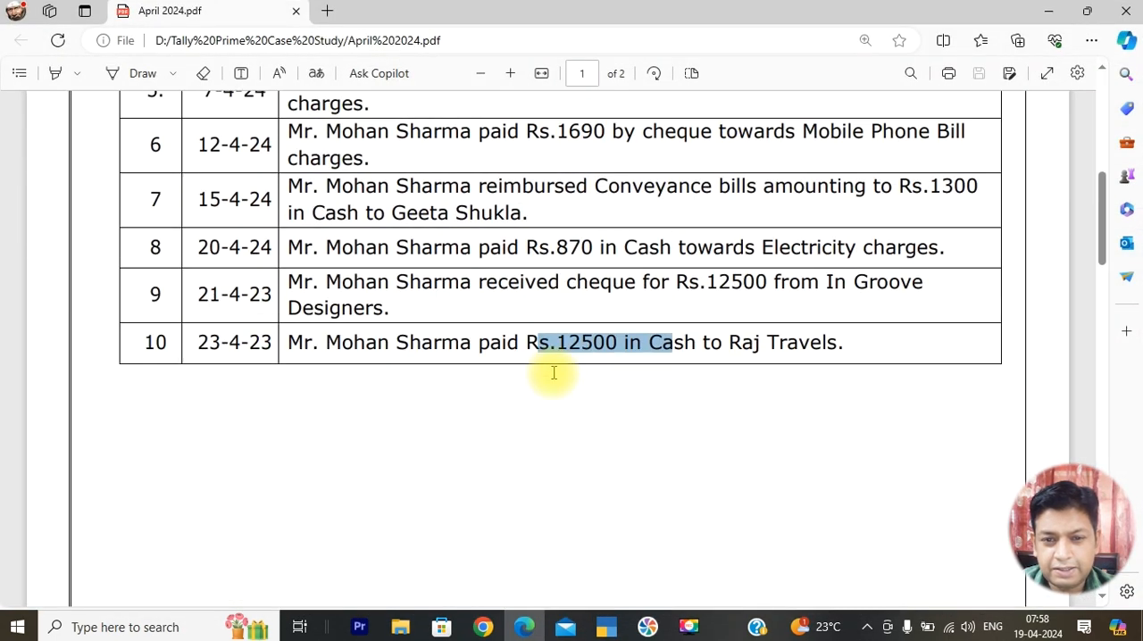
pyautogui.scroll(1, 554, 373)
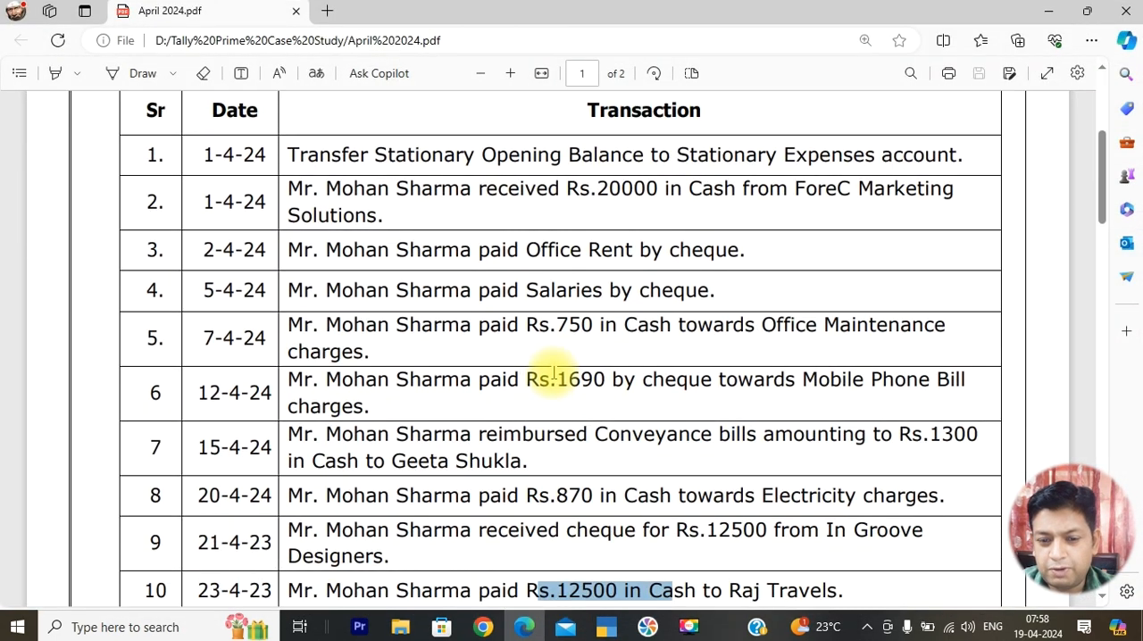
pyautogui.scroll(-2, 553, 372)
pyautogui.scroll(-3, 669, 490)
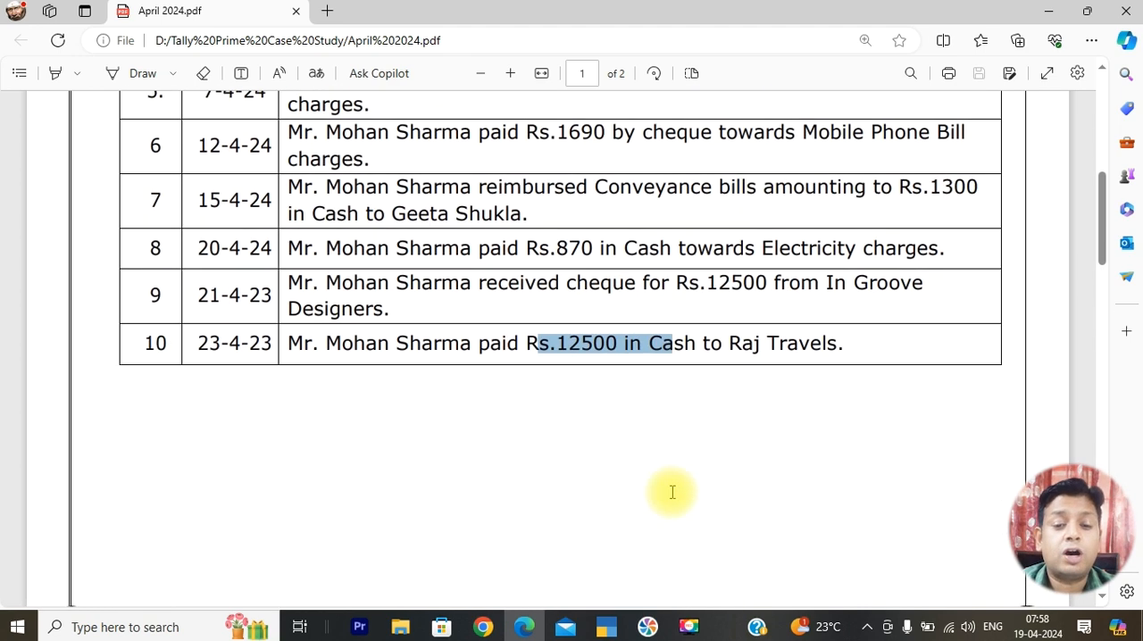
pyautogui.scroll(-15, 671, 492)
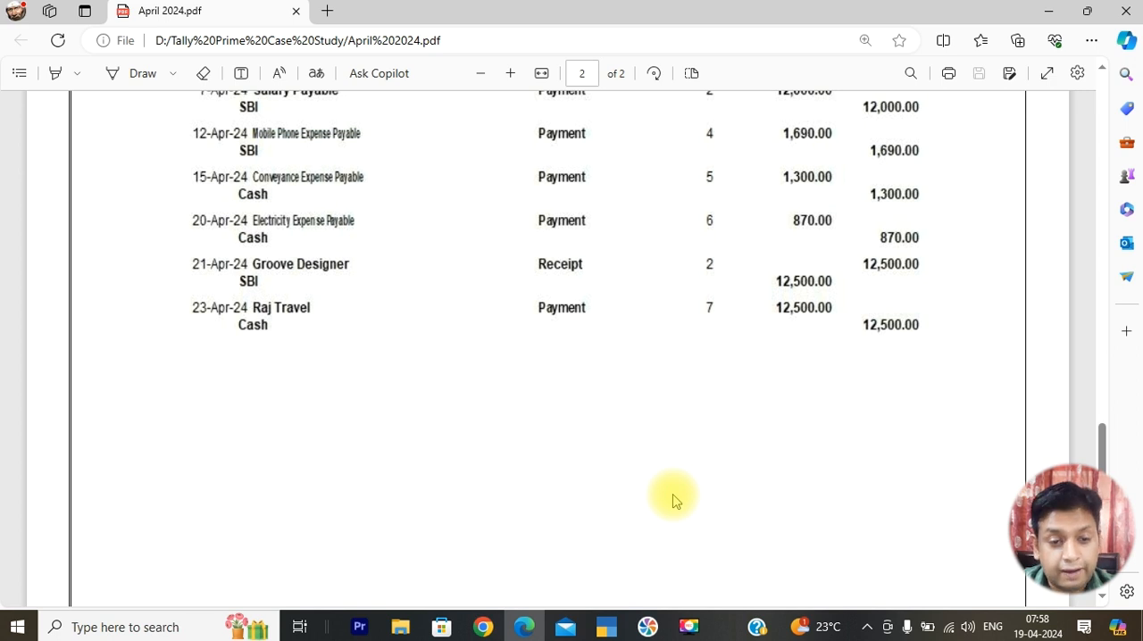
# Return to TallyPrime and check the Sundry Creditors and Sundry Debtors lines in the Balance Sheet
pyautogui.hotkey('alt', 'Tab')
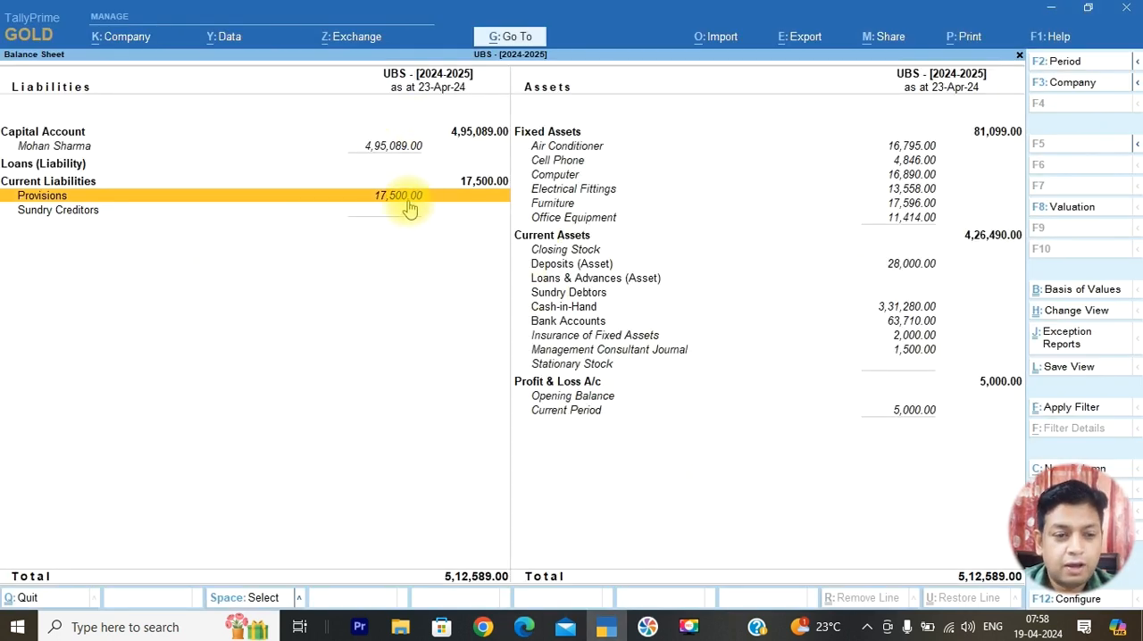
pyautogui.click(285, 215)
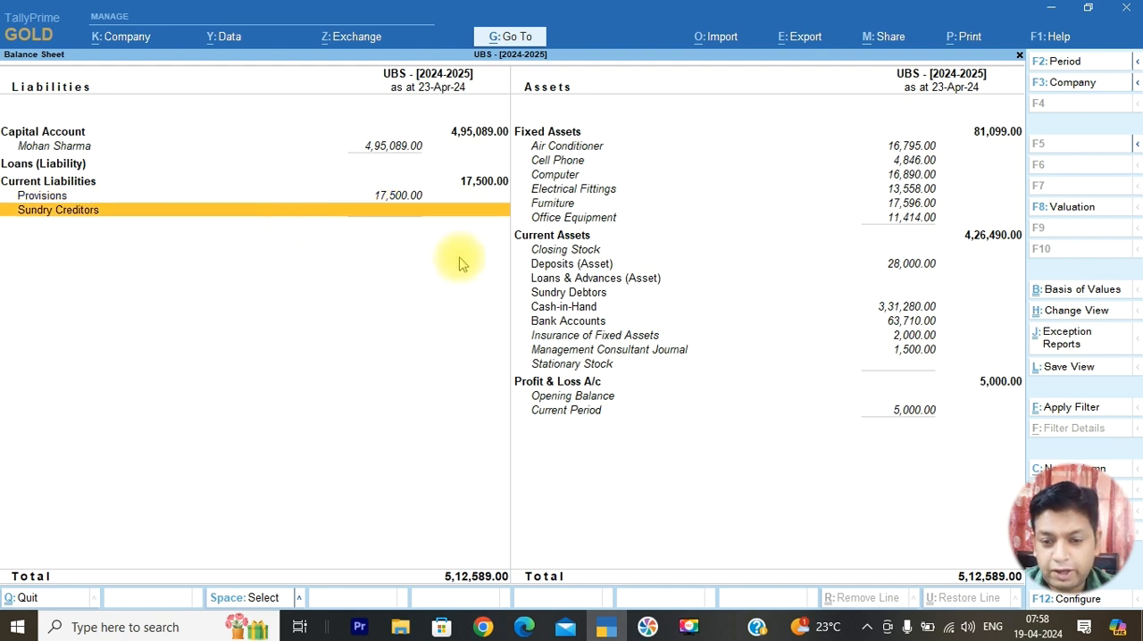
pyautogui.click(637, 293)
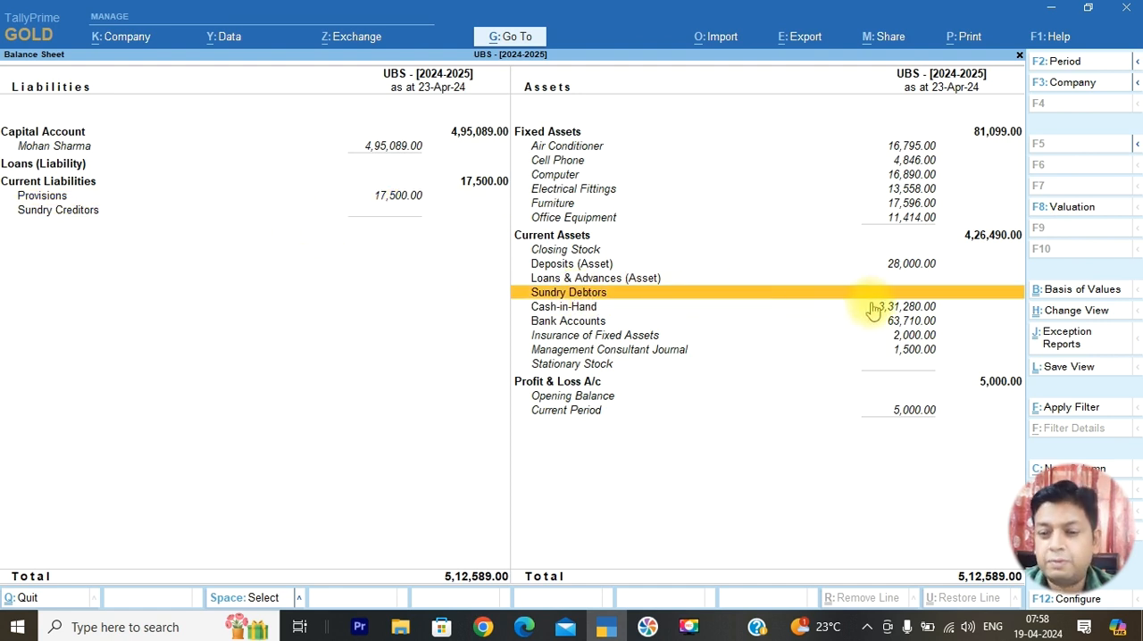